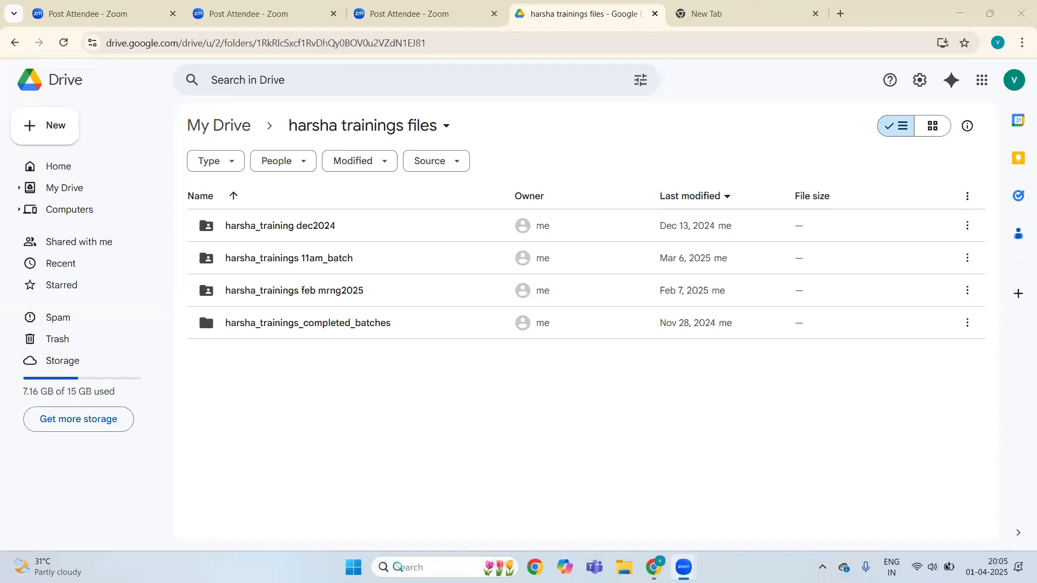
- Launch Power BI Desktop, switch to it and dismiss its start screen to reach the blank report
key(super+s)
text(p)
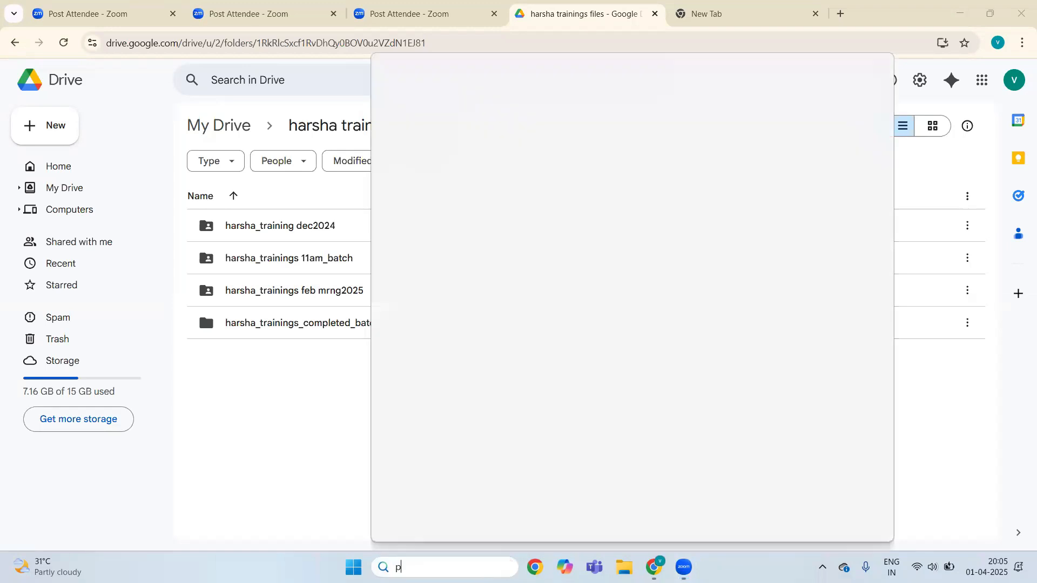
text(ower )
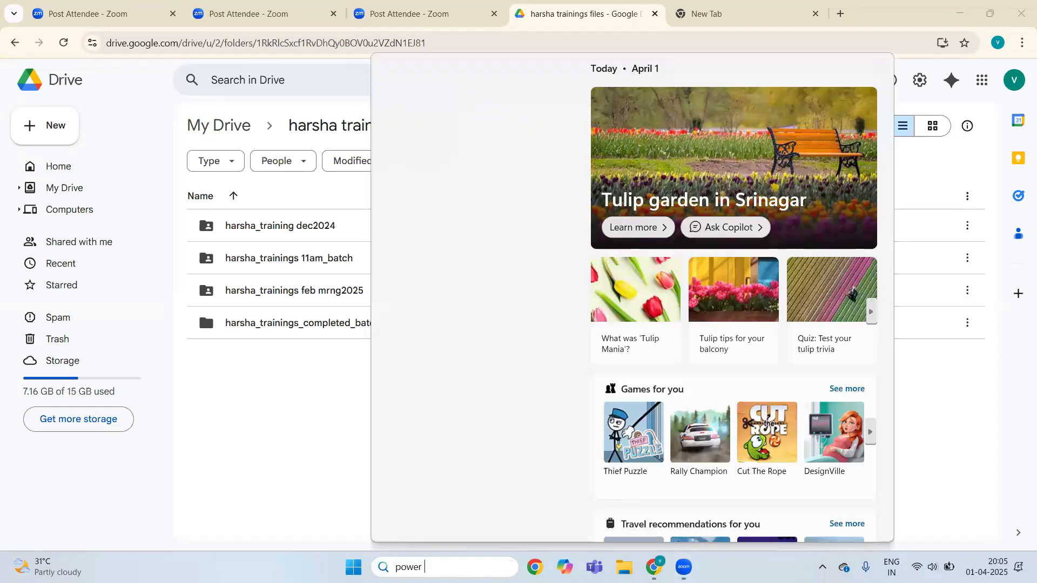
text(bi)
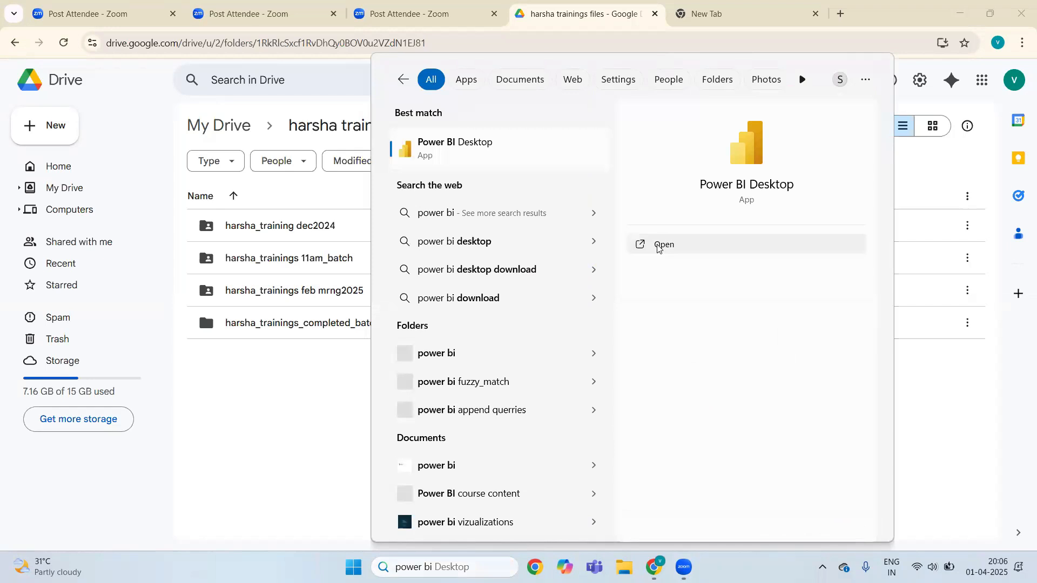
click(658, 246)
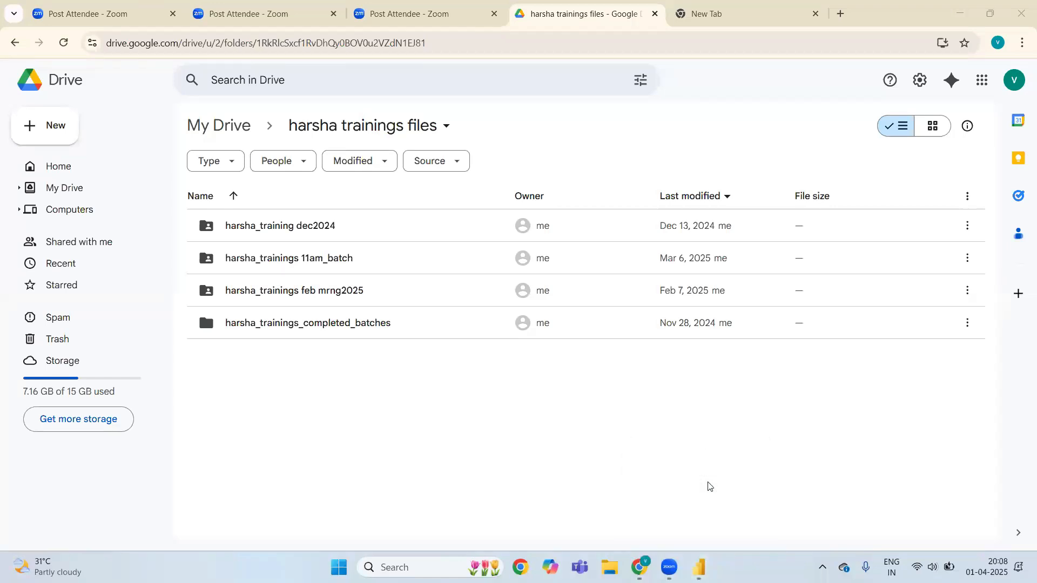
click(697, 532)
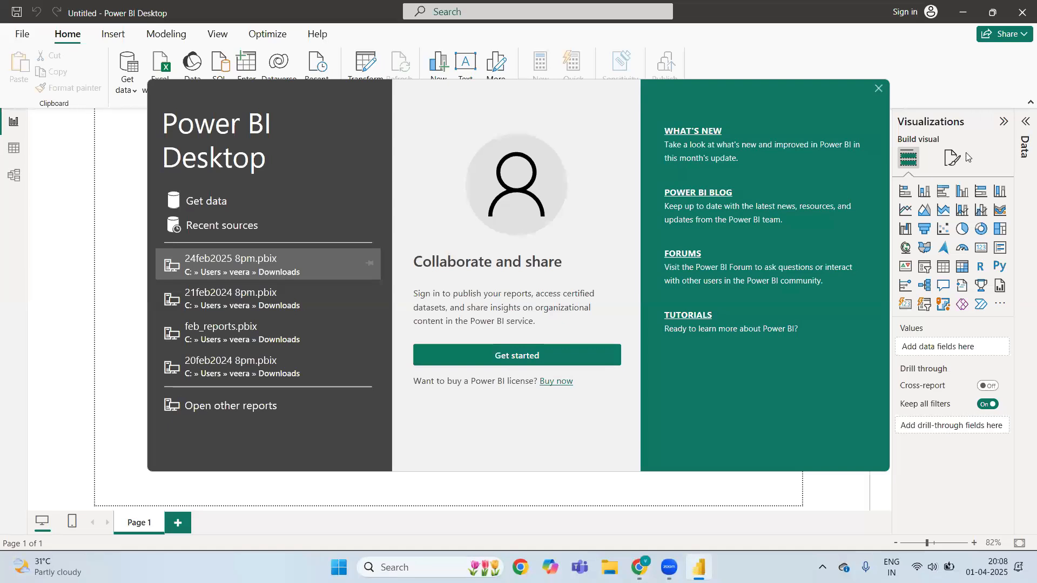
click(878, 89)
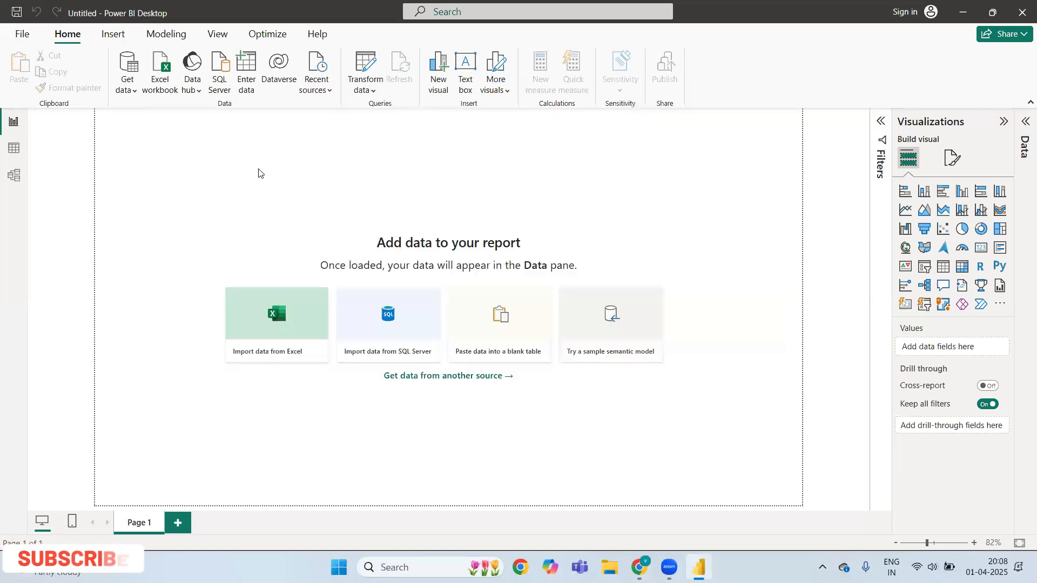
- Import the CSV file "Sky_Transport_Corp.xlsx - Worksheet (1)" from the Downloads folder and load it into the report
click(131, 88)
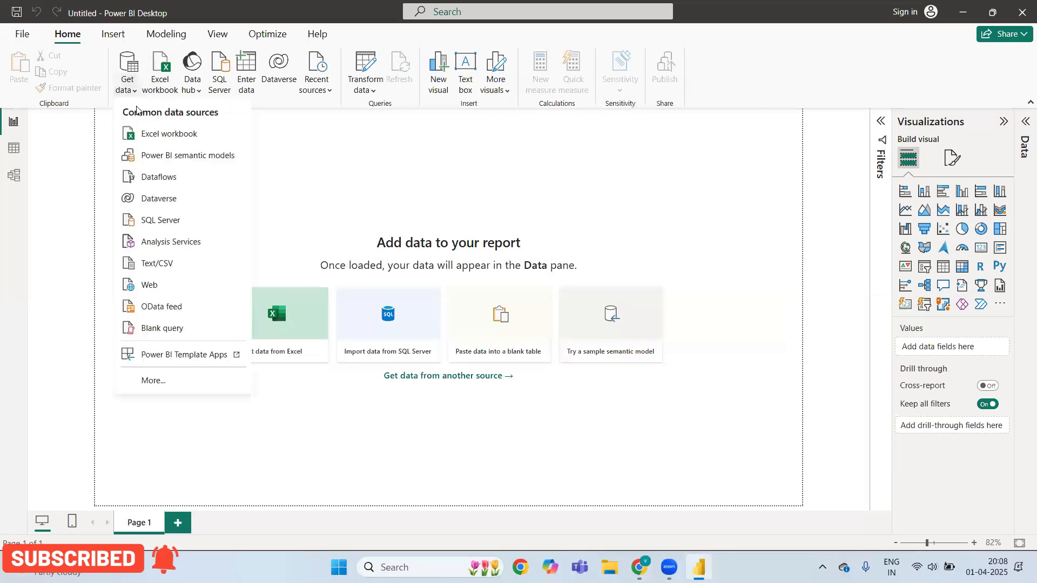
click(170, 264)
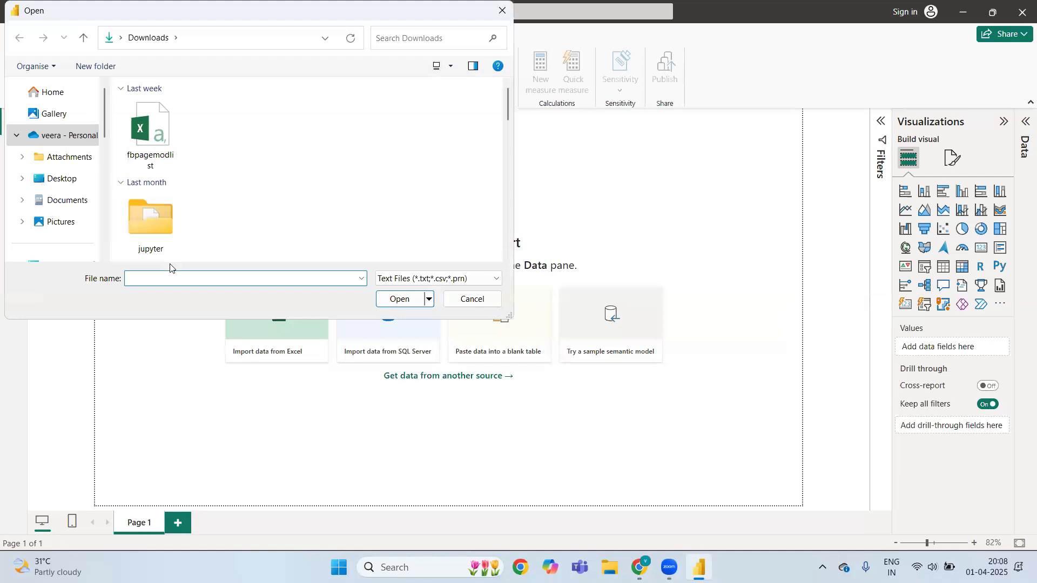
scroll(72, 225, down, 2)
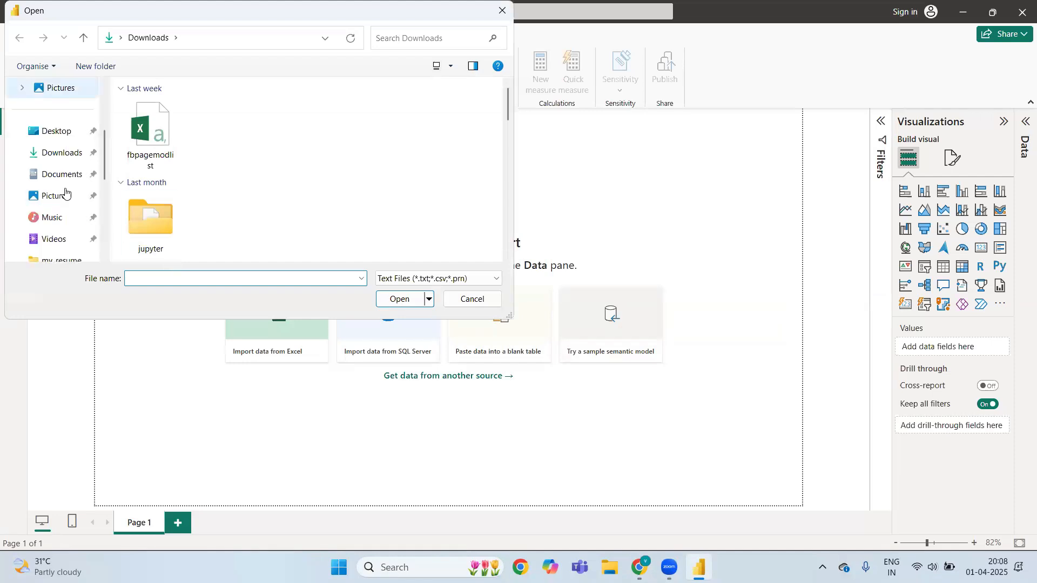
click(58, 153)
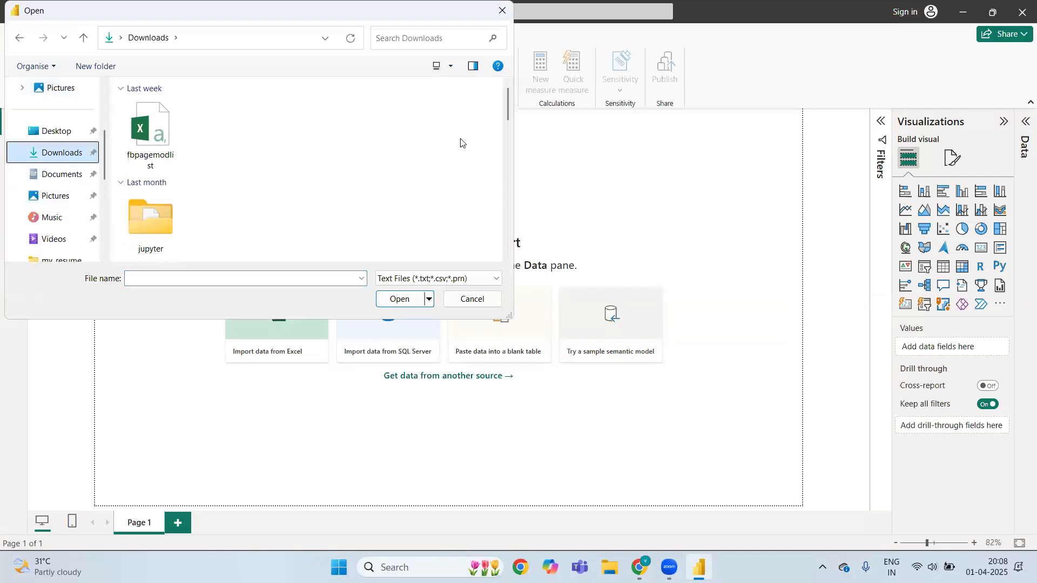
drag(508, 105, 515, 165)
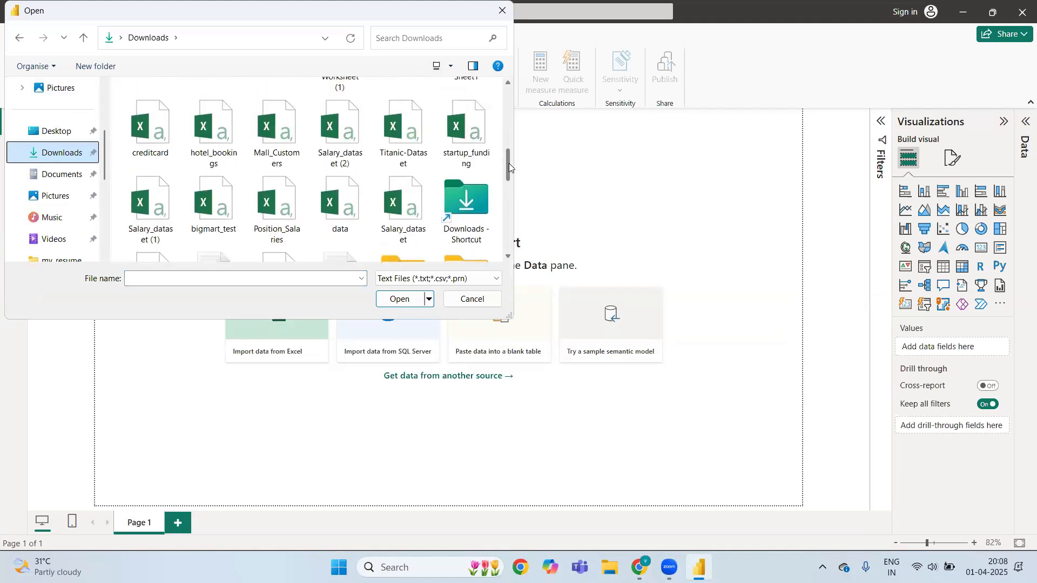
drag(509, 164, 508, 167)
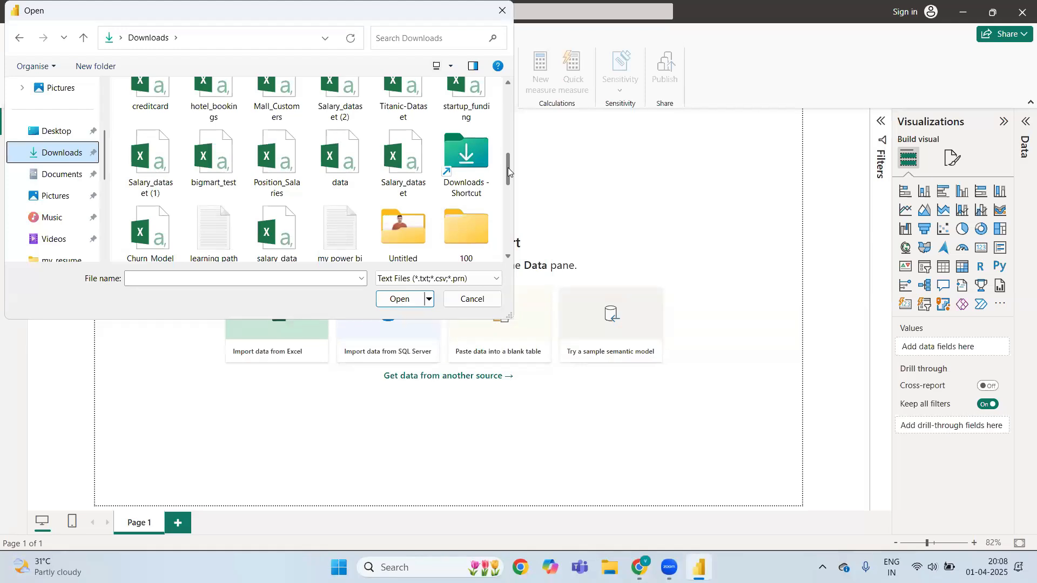
drag(508, 167, 507, 147)
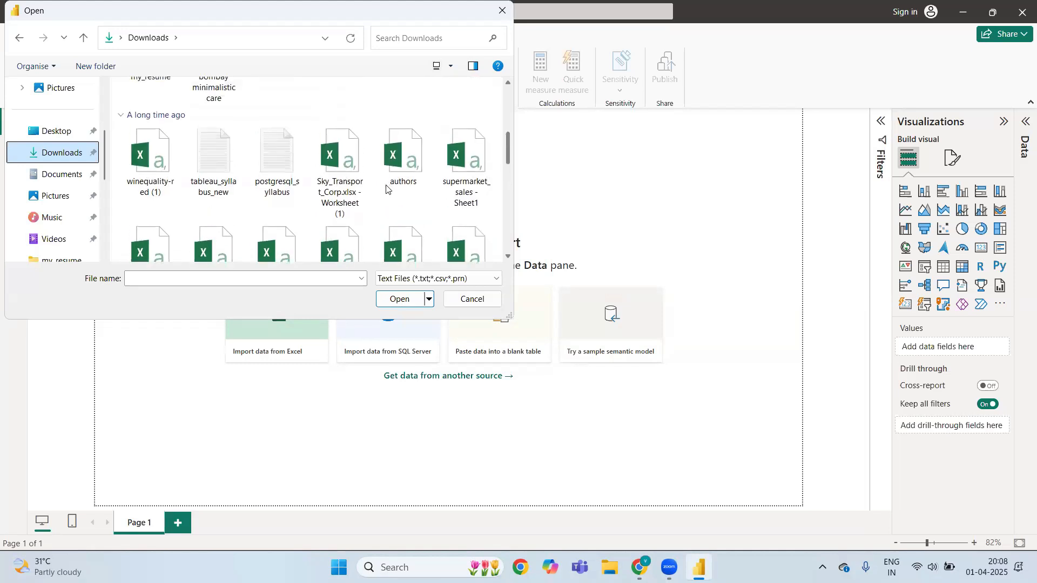
click(341, 168)
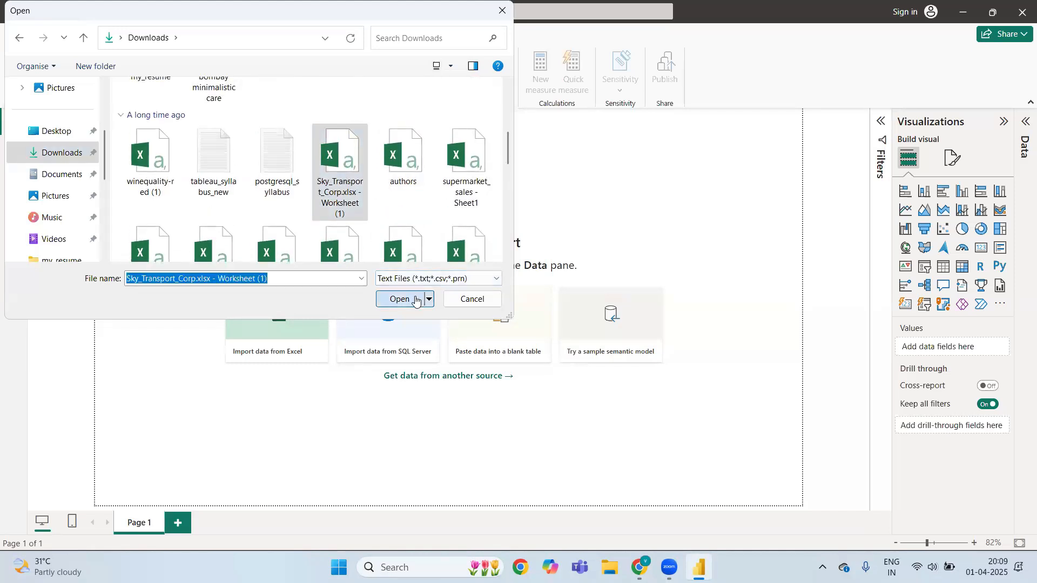
click(415, 301)
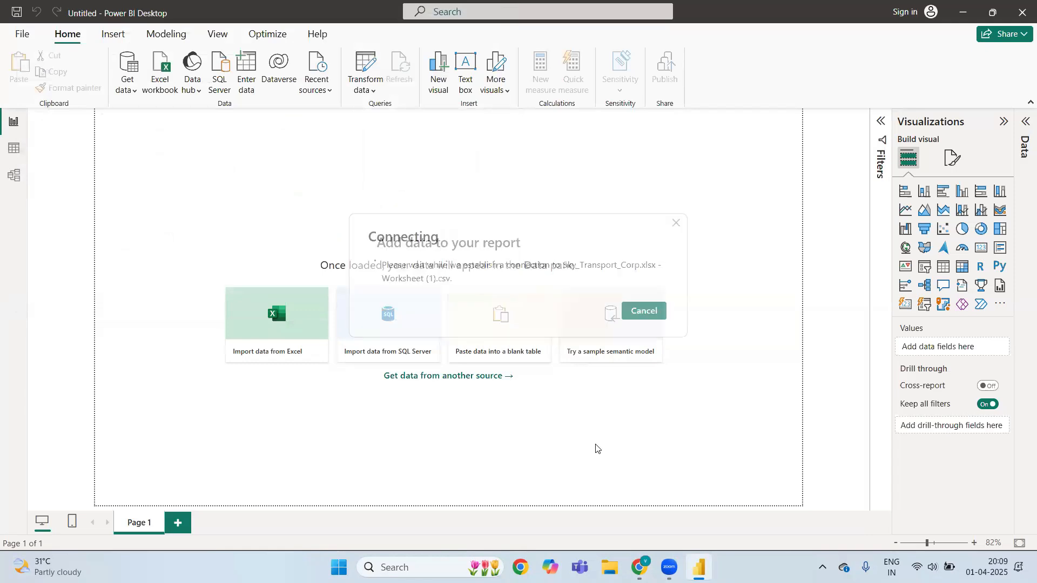
click(679, 228)
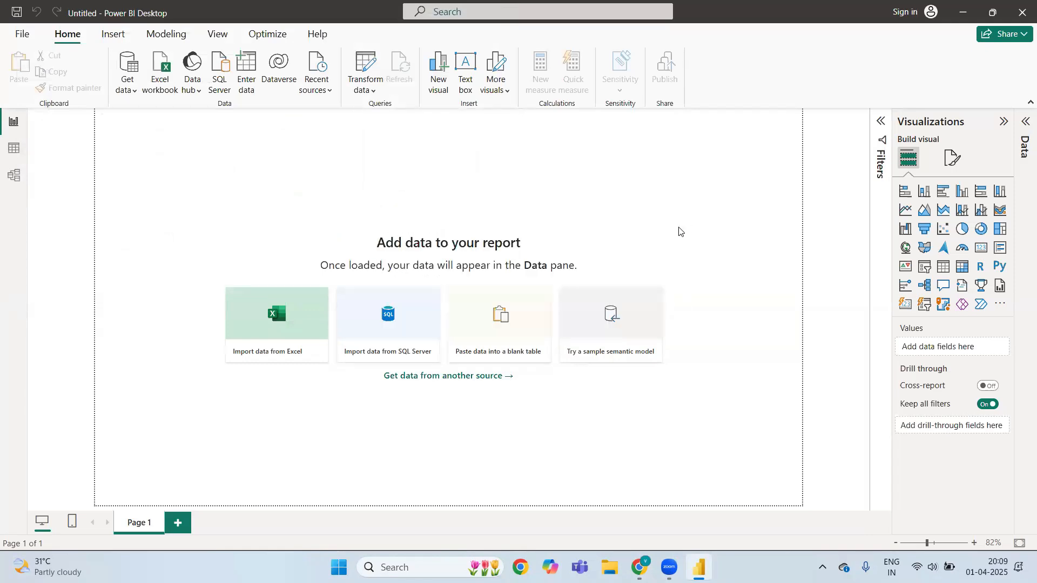
click(680, 228)
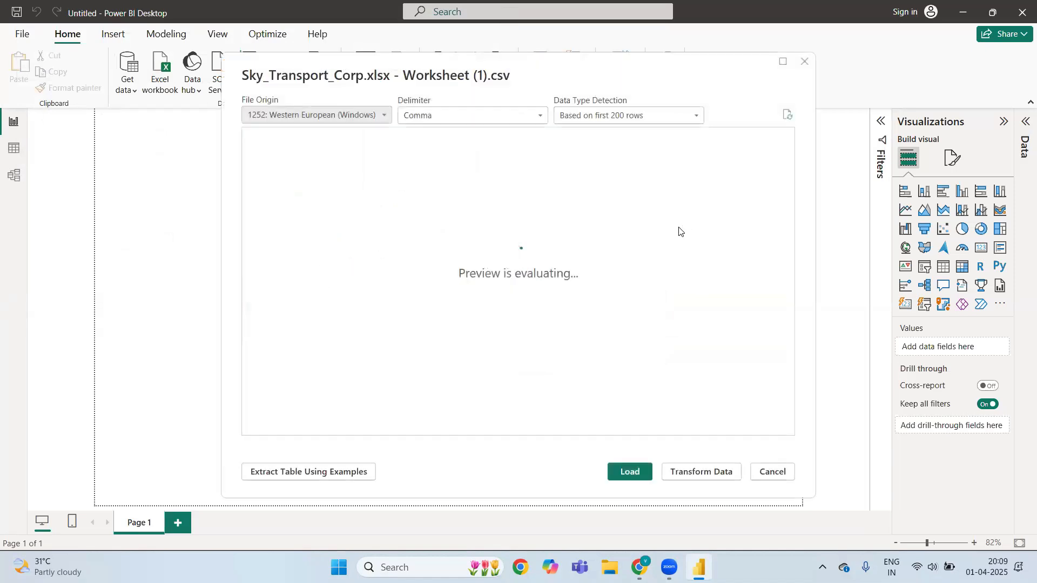
click(630, 472)
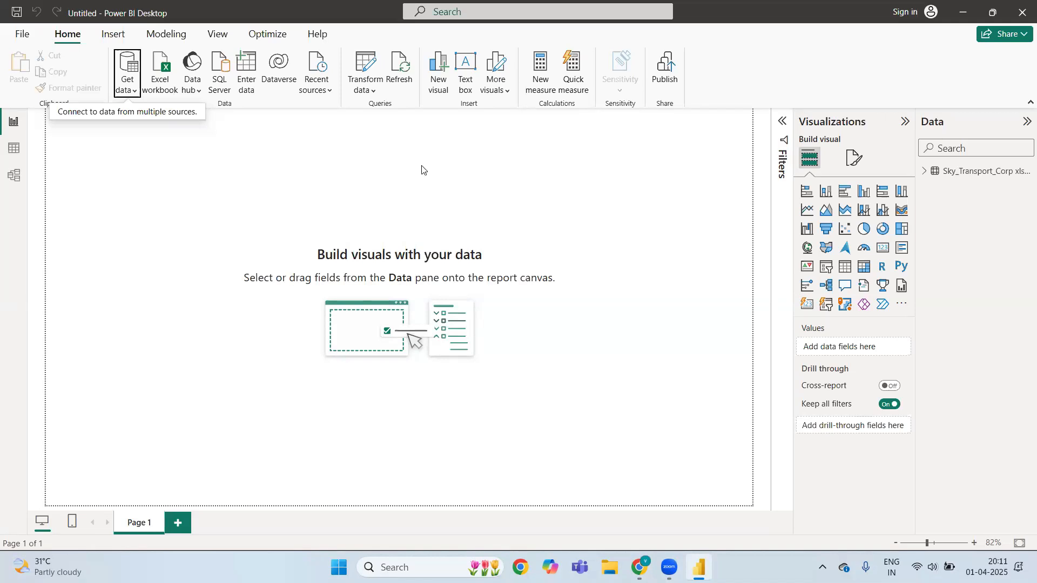
click(135, 92)
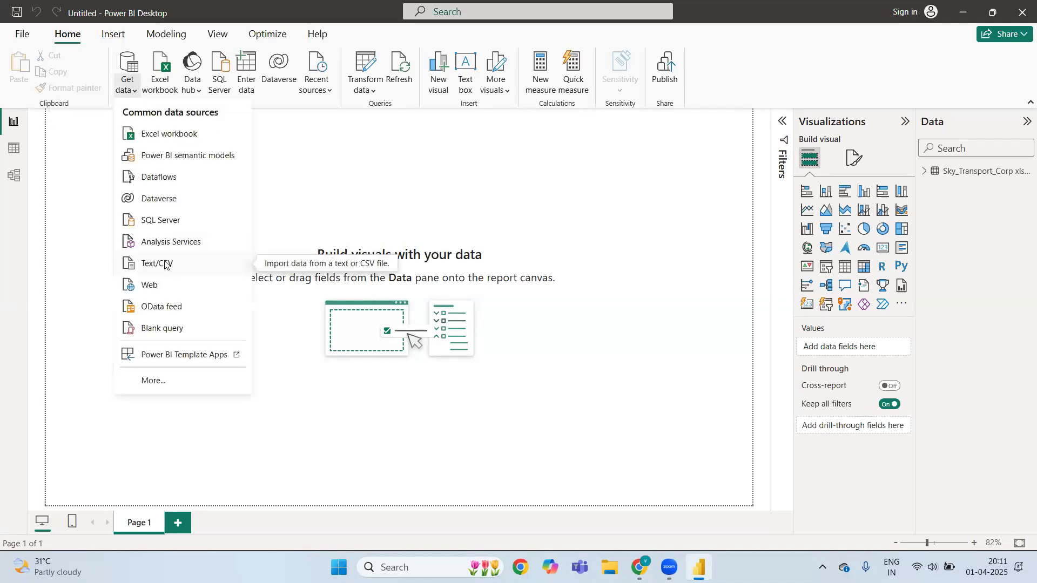
click(165, 264)
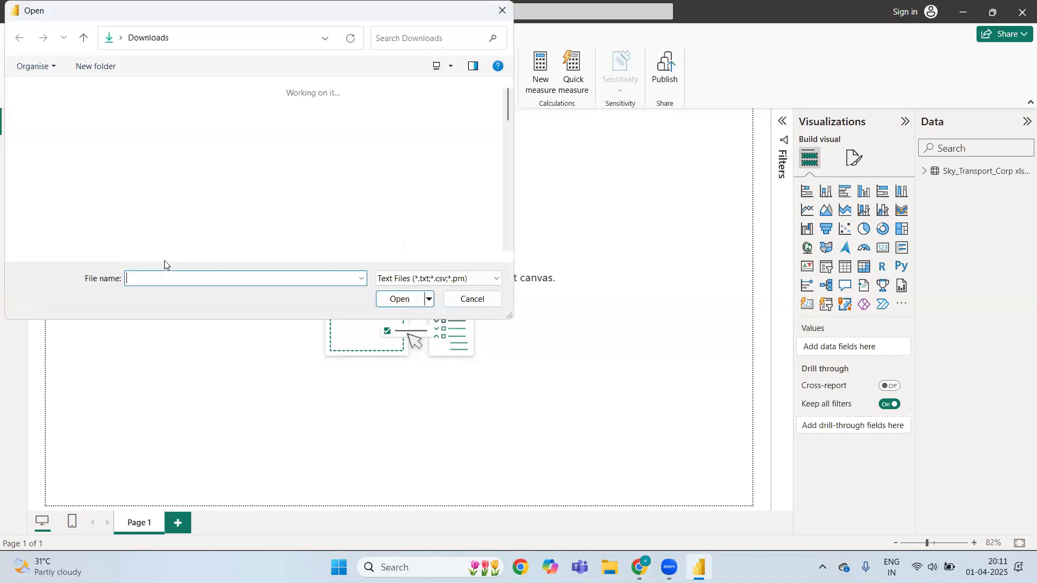
click(482, 300)
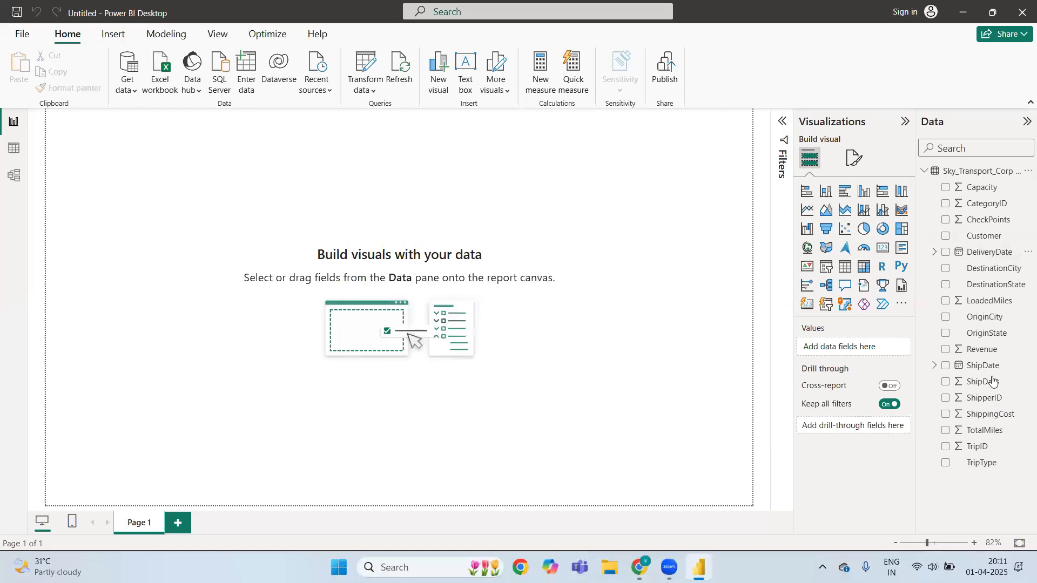
- Examine the full set of available data connectors by category, from File and Database through Azure and Online Services to Other
click(126, 91)
click(152, 381)
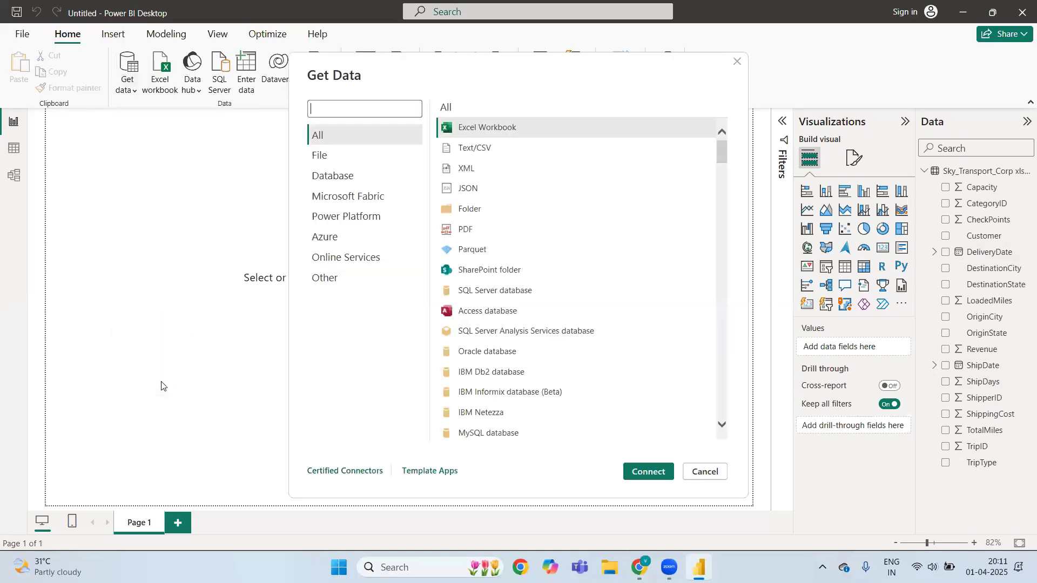
click(324, 157)
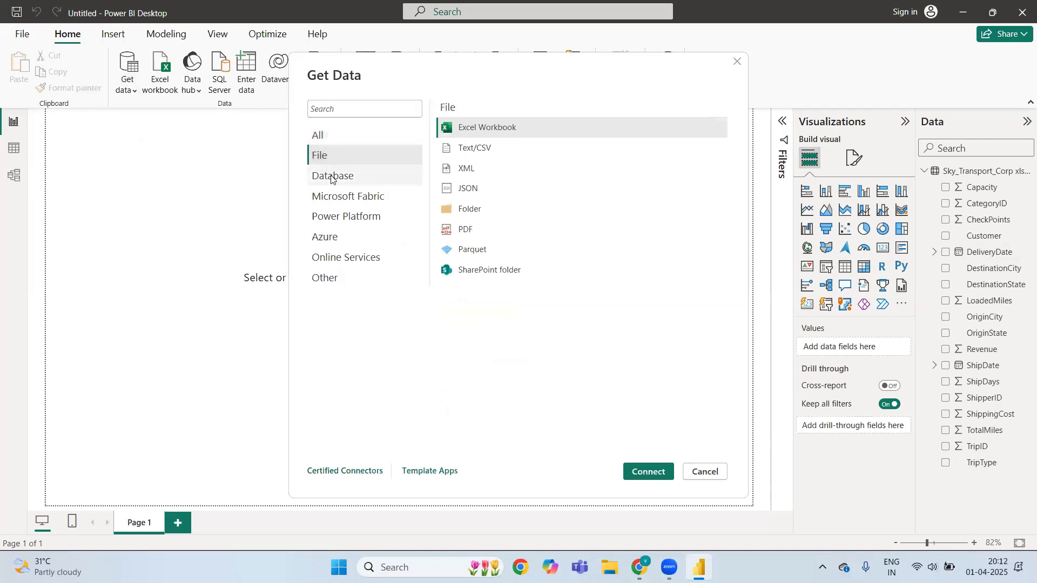
click(331, 176)
click(338, 205)
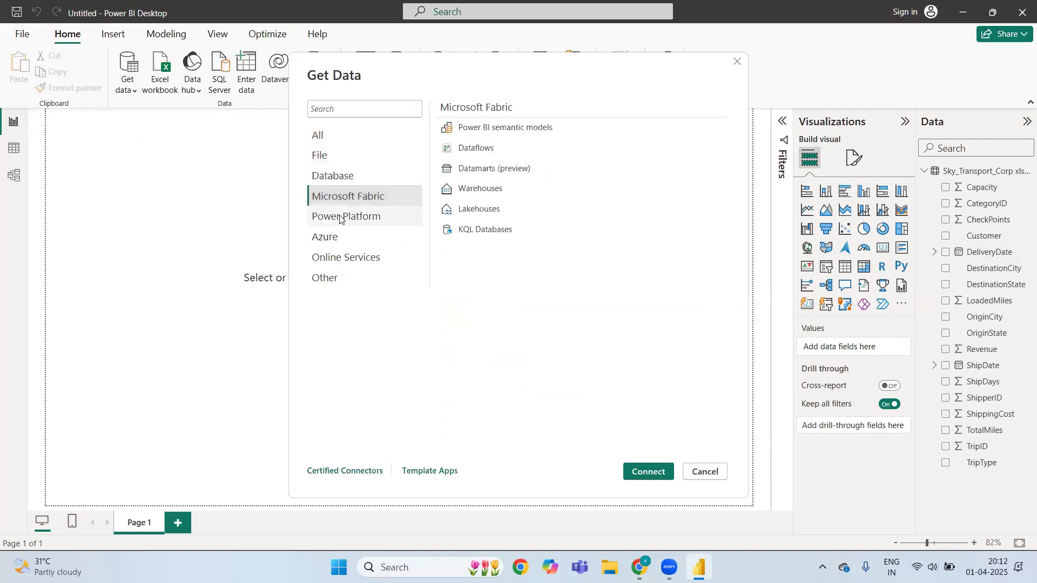
click(332, 217)
click(331, 240)
click(331, 257)
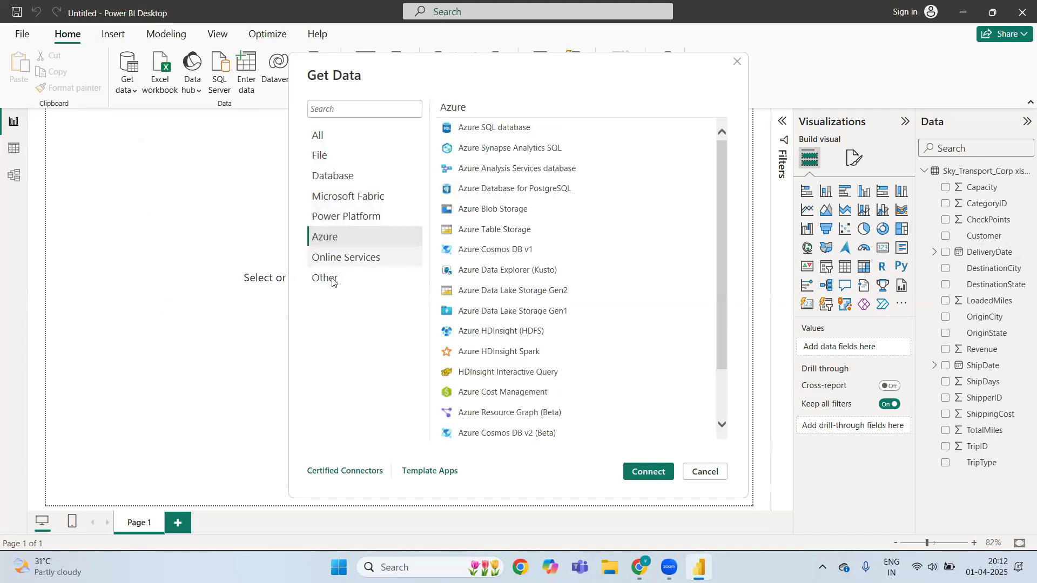
click(331, 280)
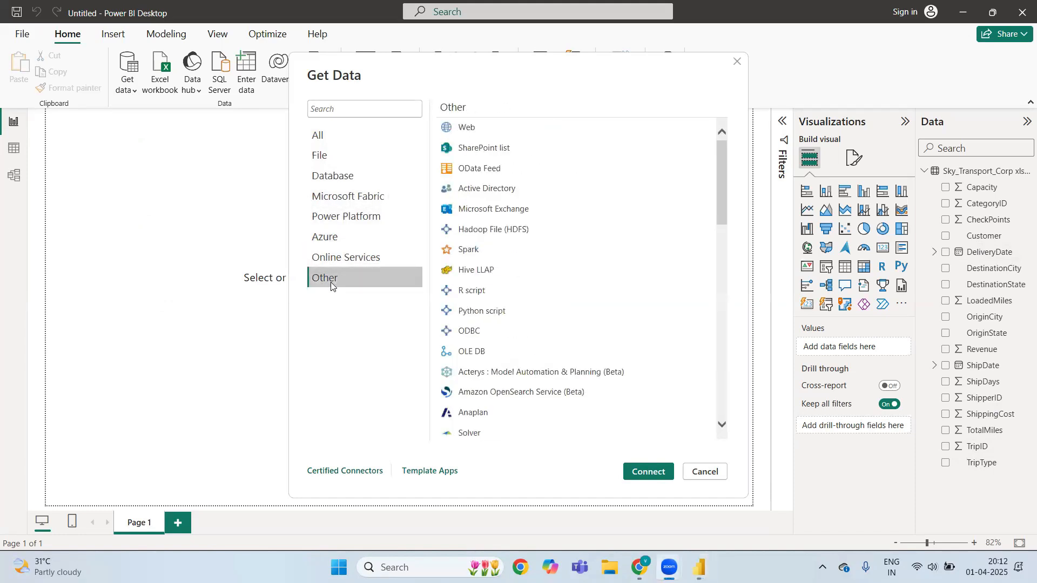
click(346, 156)
click(468, 154)
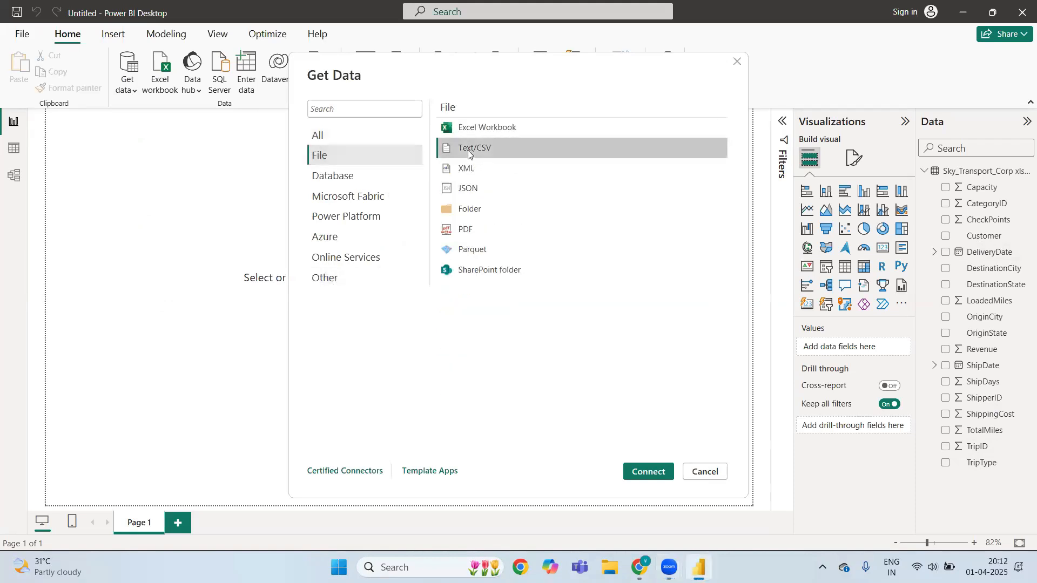
click(646, 473)
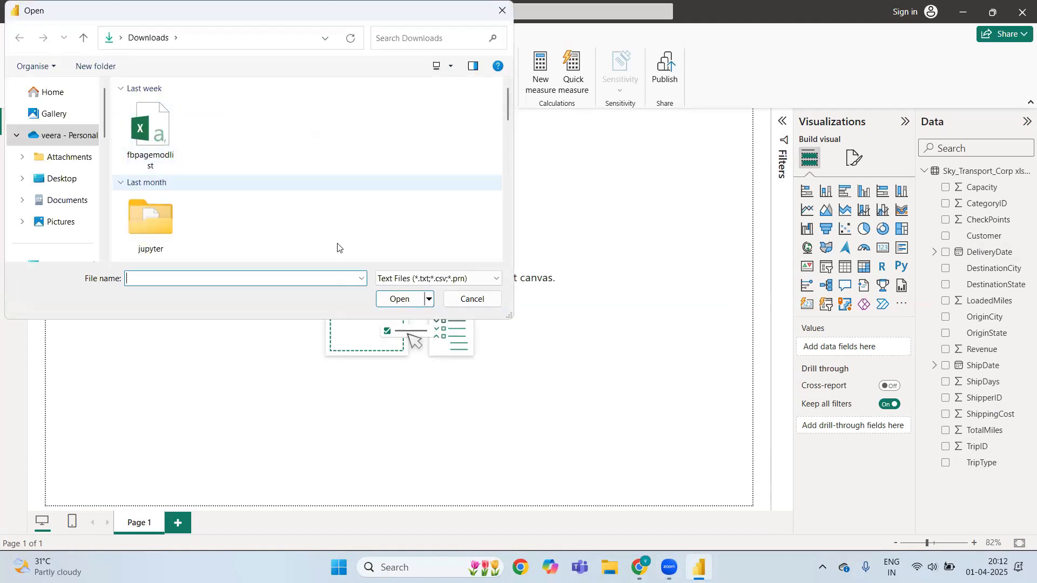
click(472, 300)
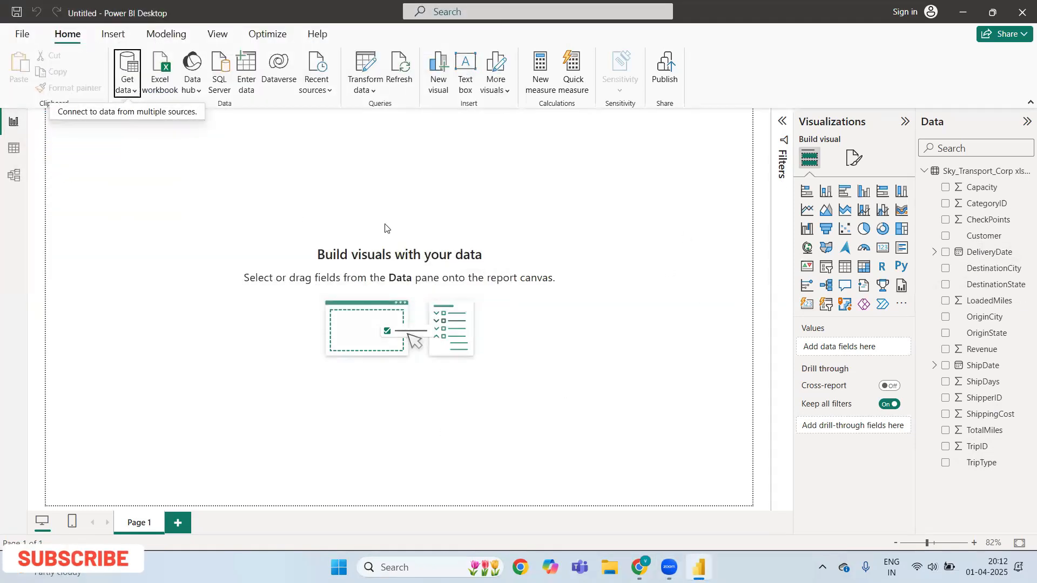
- Show the loaded Sky_Transport_Corp data as a table and examine its columns and rows
click(14, 147)
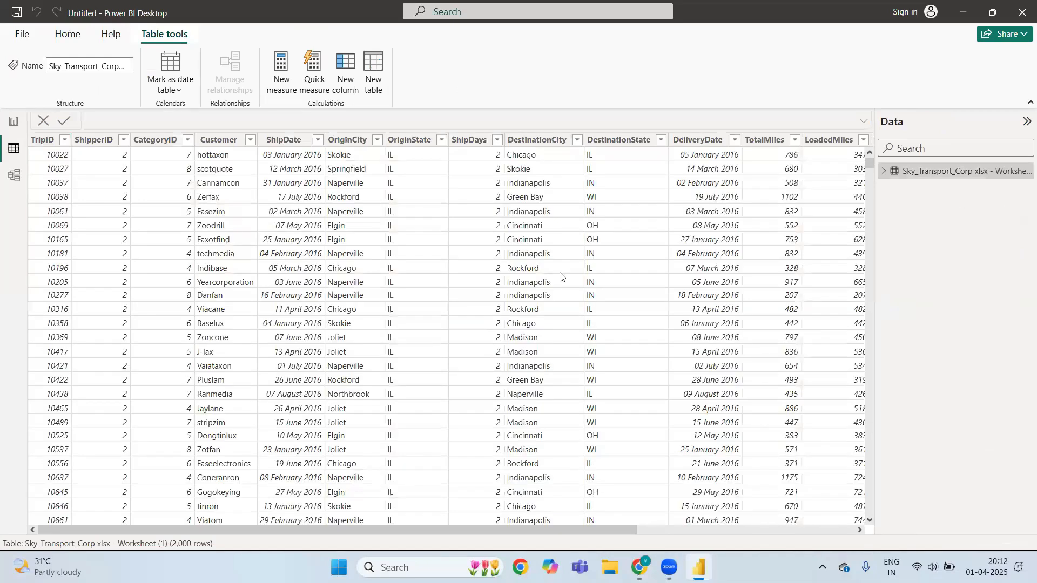
scroll(560, 277, right, 5)
scroll(560, 276, left, 4)
scroll(560, 276, right, 4)
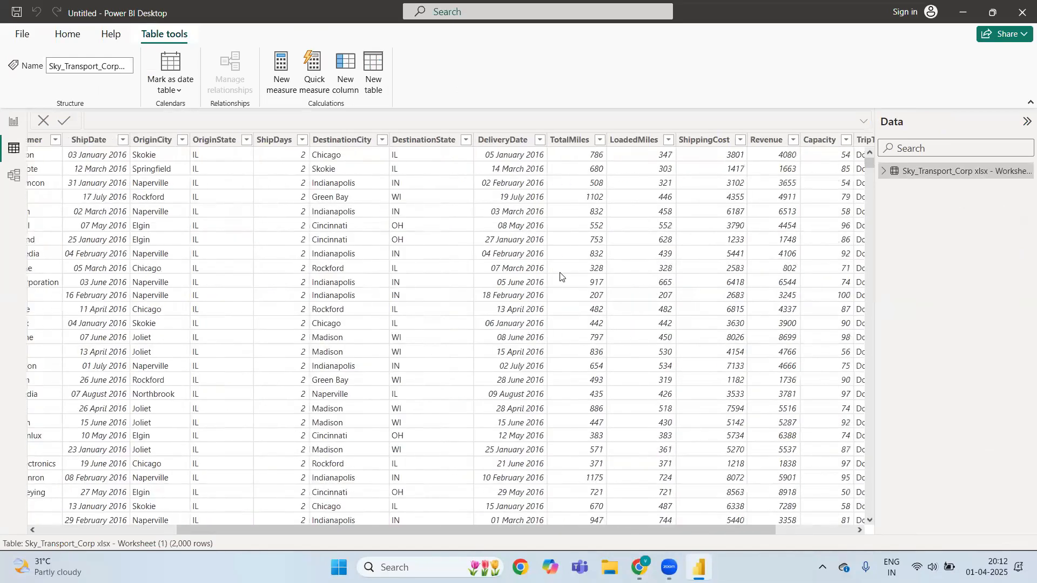
scroll(560, 277, left, 1)
scroll(560, 277, left, 3)
scroll(560, 277, right, 5)
scroll(560, 276, left, 5)
scroll(560, 276, right, 5)
scroll(560, 277, left, 6)
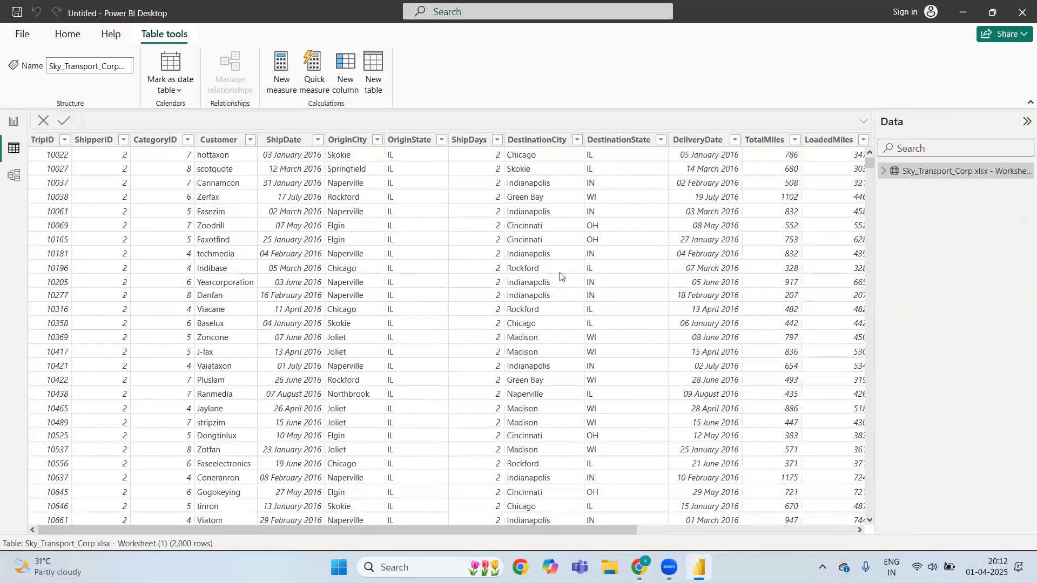
scroll(560, 277, down, 20)
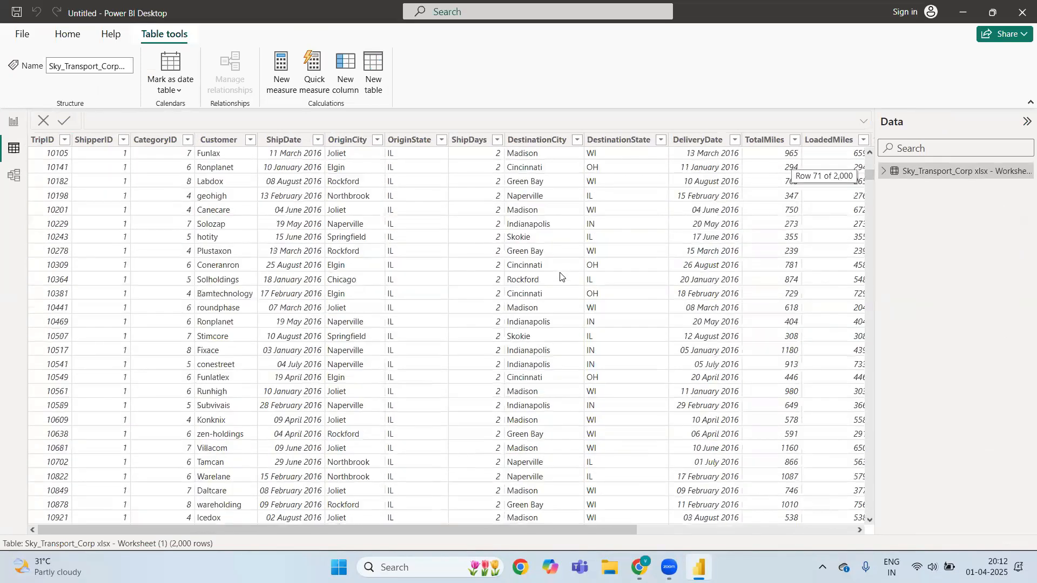
scroll(560, 276, down, 20)
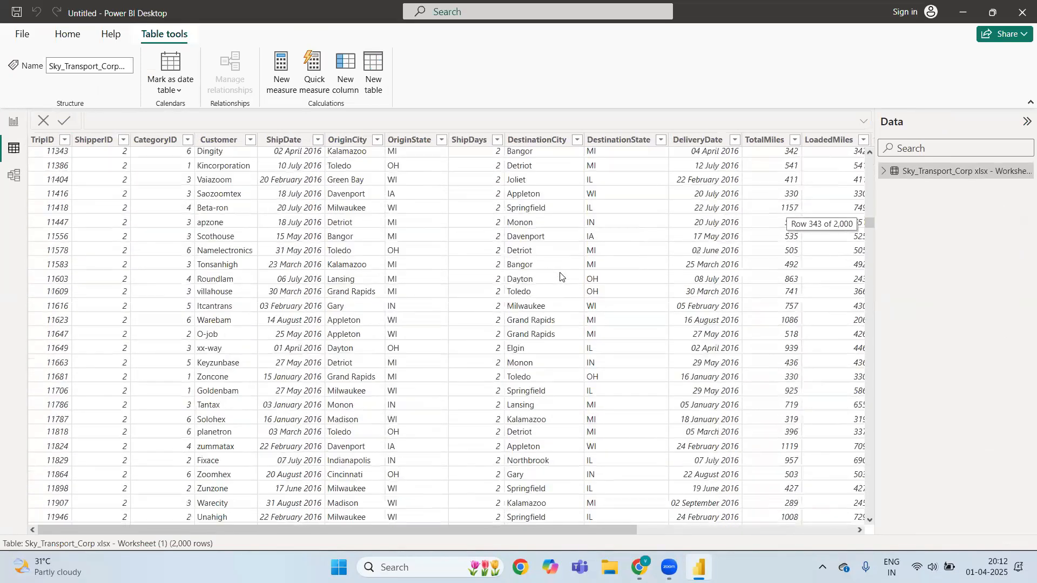
scroll(560, 276, down, 8)
scroll(560, 276, up, 20)
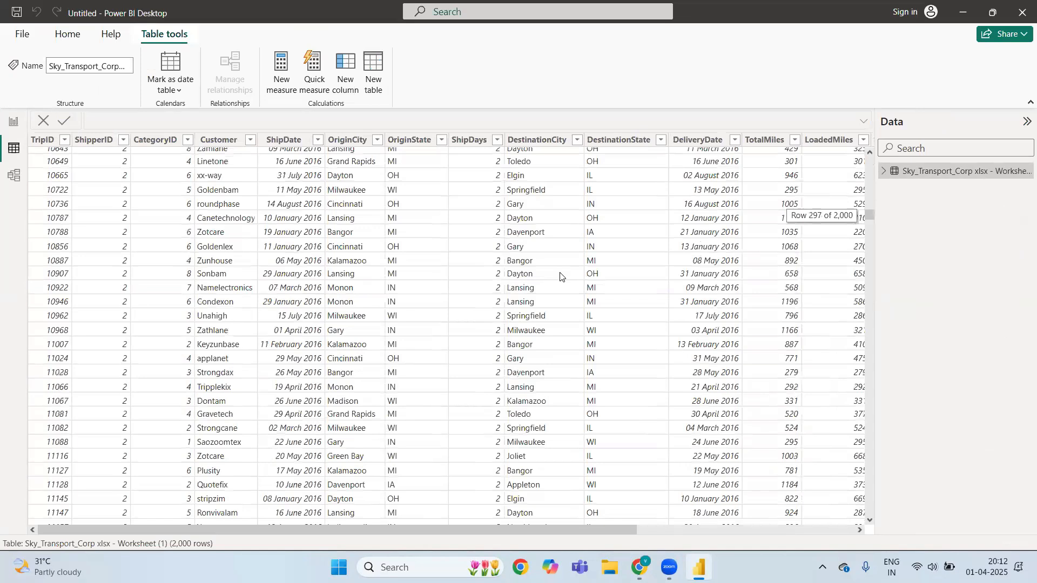
- Return to the first rows of the Sky_Transport_Corp table and switch to the blank report canvas
scroll(560, 277, up, 20)
scroll(560, 276, up, 10)
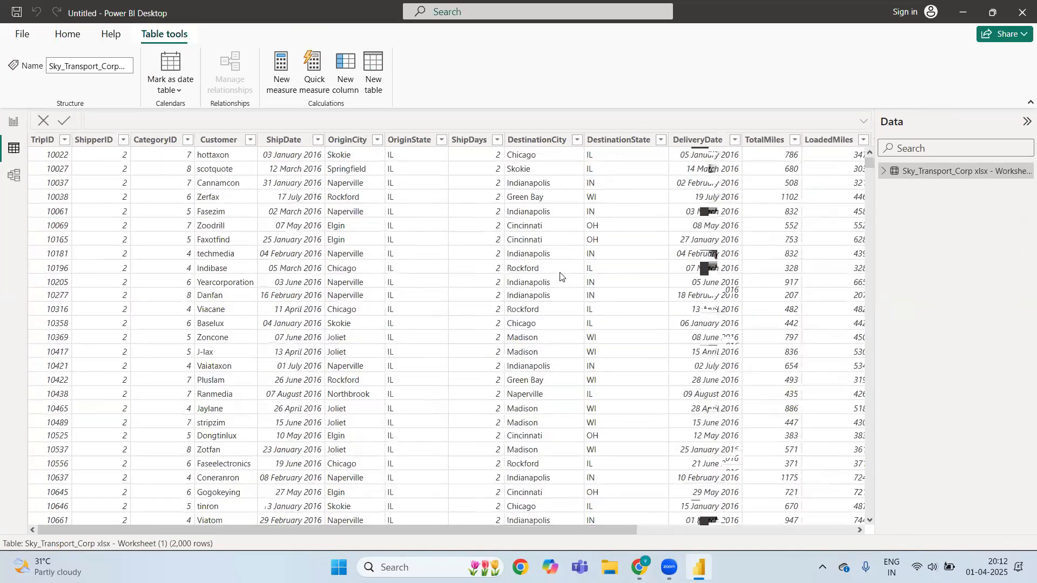
click(4, 124)
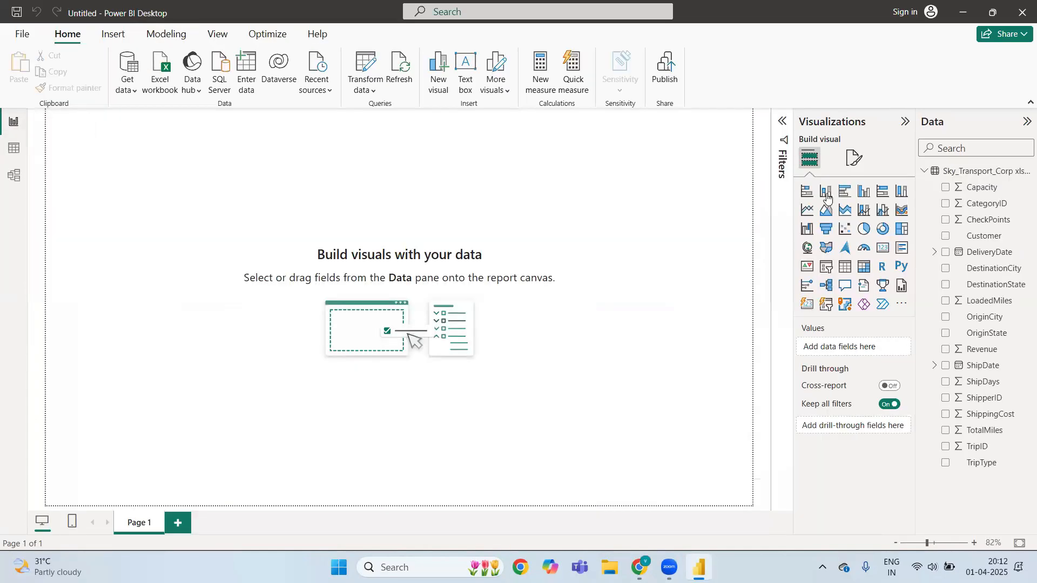
click(884, 191)
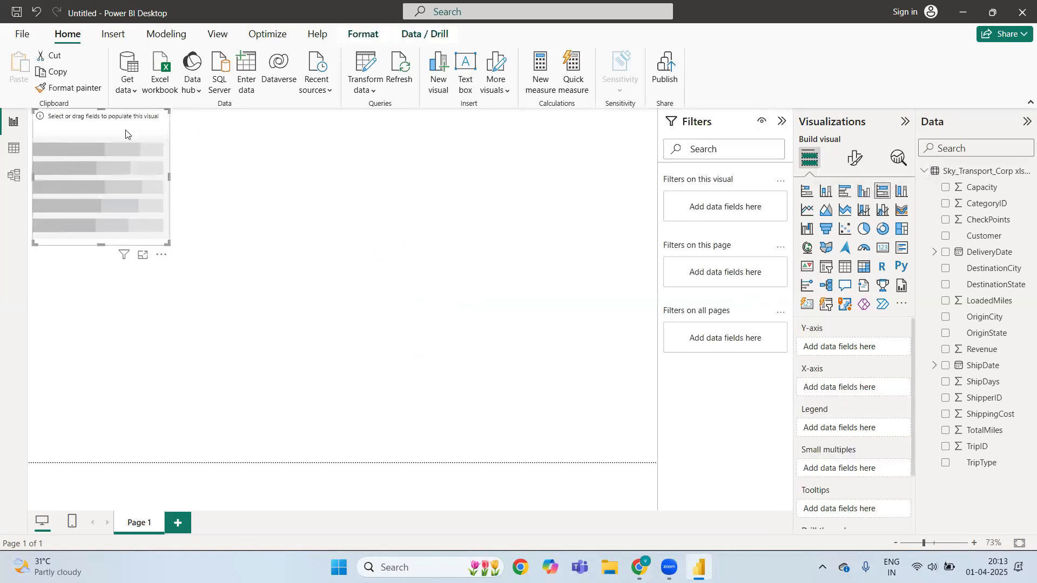
drag(157, 119, 430, 133)
drag(328, 143, 329, 204)
click(422, 188)
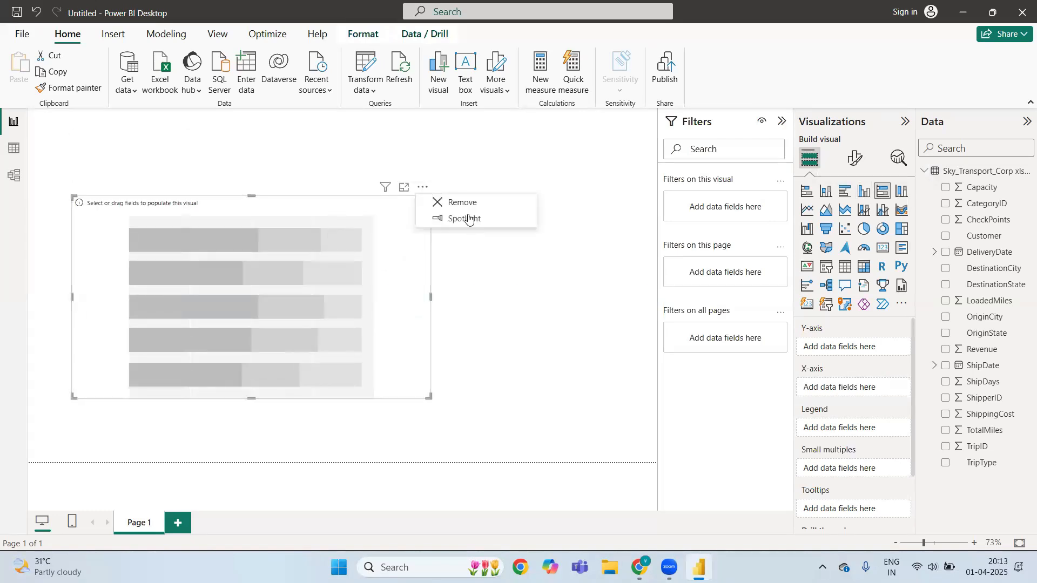
key(Delete)
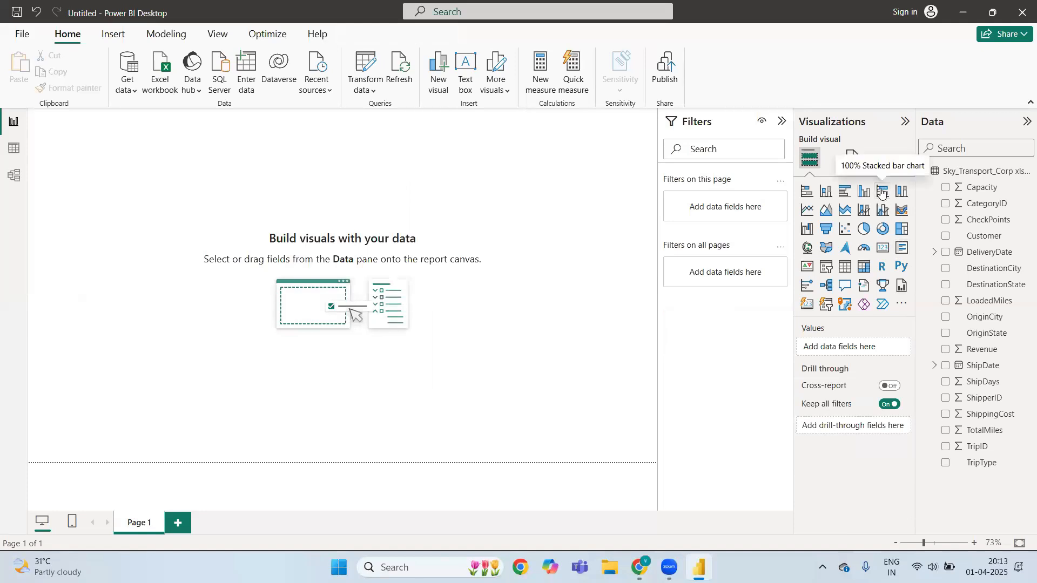
- Add an enlarged 100% stacked bar chart to the canvas with DestinationState on the Y-axis and Revenue on the X-axis
click(882, 193)
drag(114, 137, 154, 254)
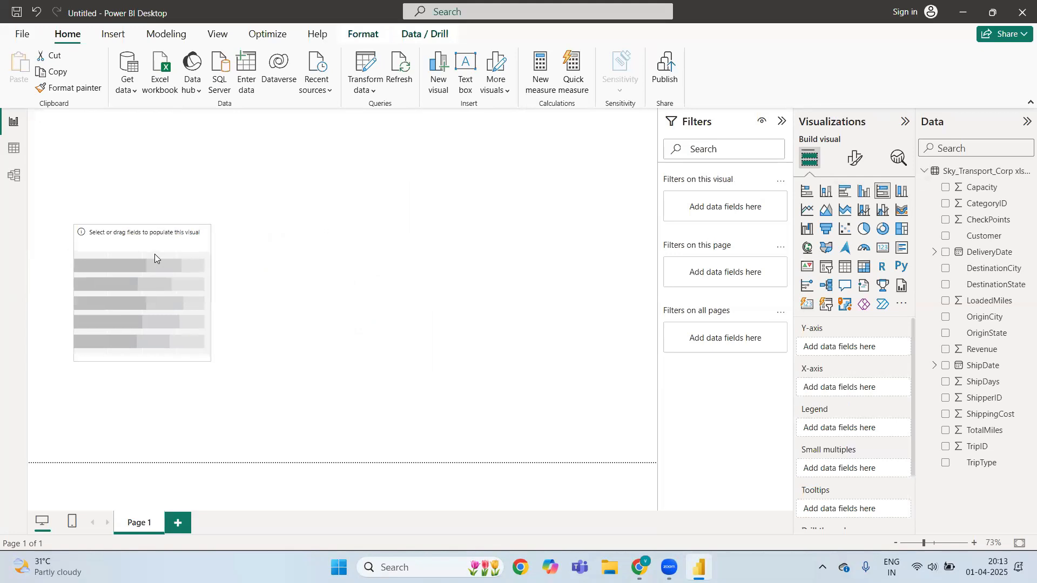
drag(358, 165, 445, 135)
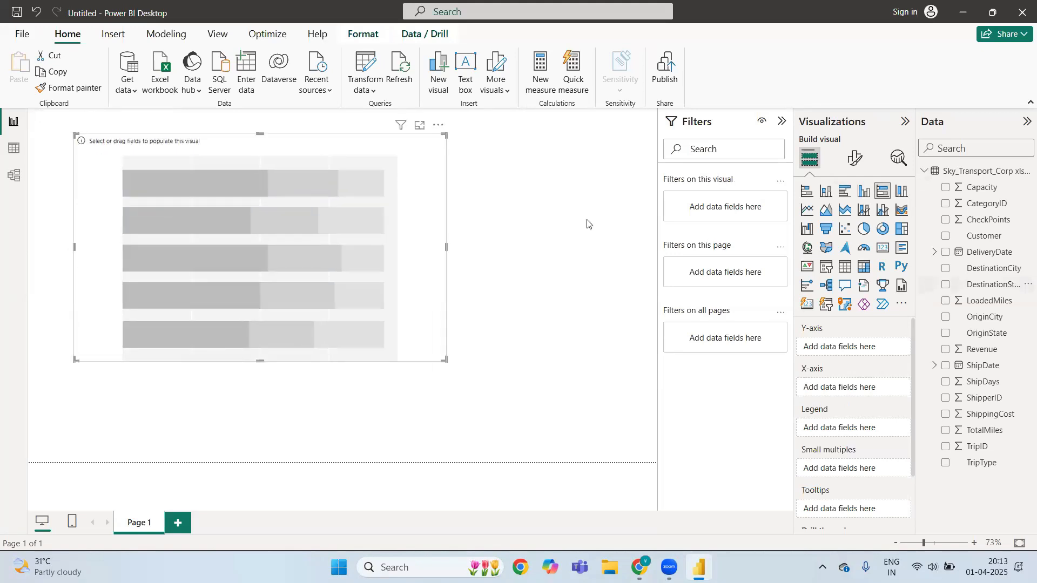
mouse_move(531, 141)
mouse_down()
mouse_move(605, 130)
mouse_move(415, 202)
mouse_move(388, 153)
mouse_move(539, 130)
mouse_up()
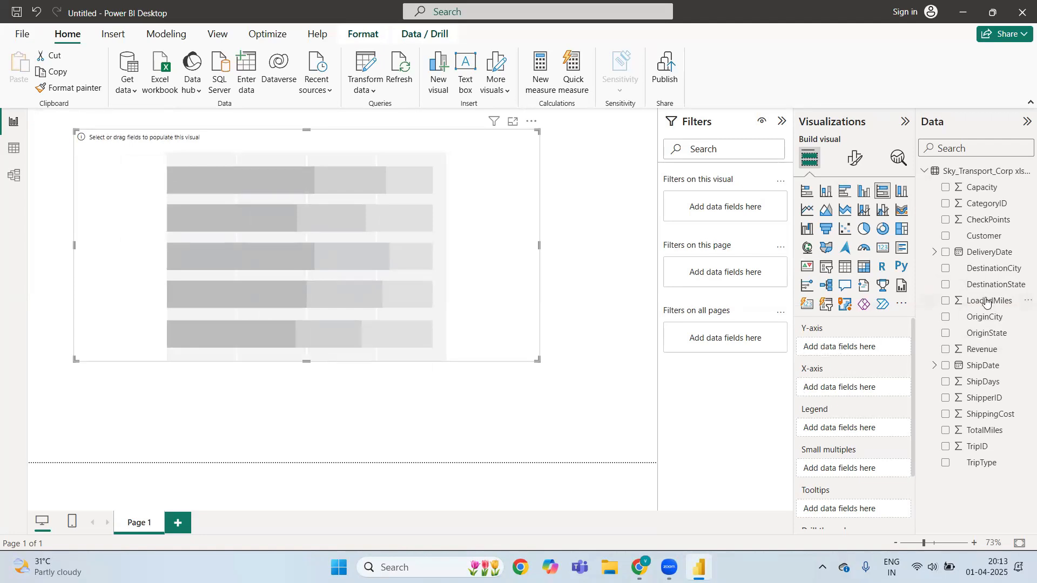
drag(1000, 291, 870, 353)
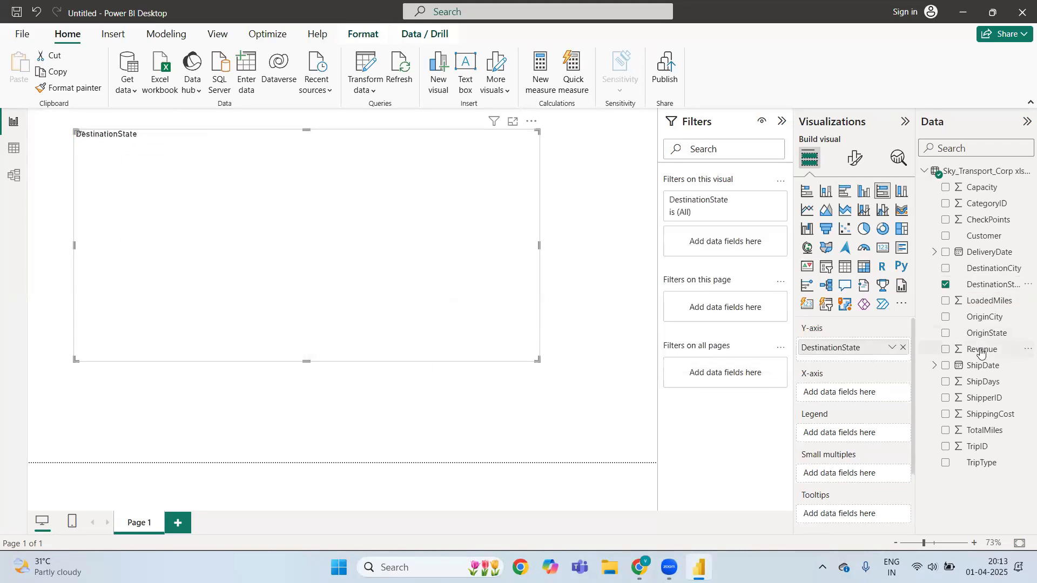
drag(897, 352, 852, 396)
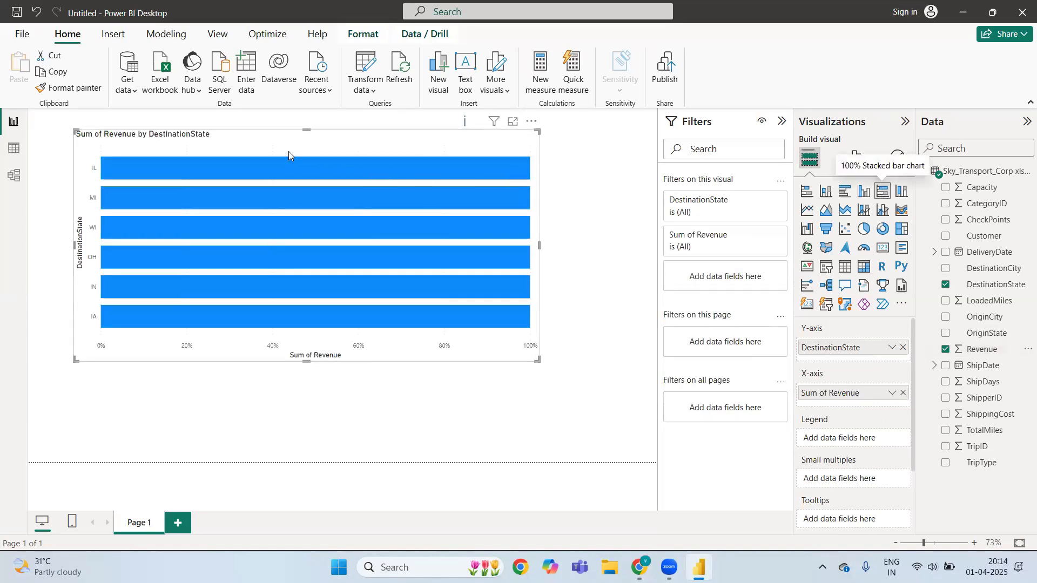
- Check the revenue of the individual destination states on the bars and enlarge the chart further on the canvas
mouse_move(280, 168)
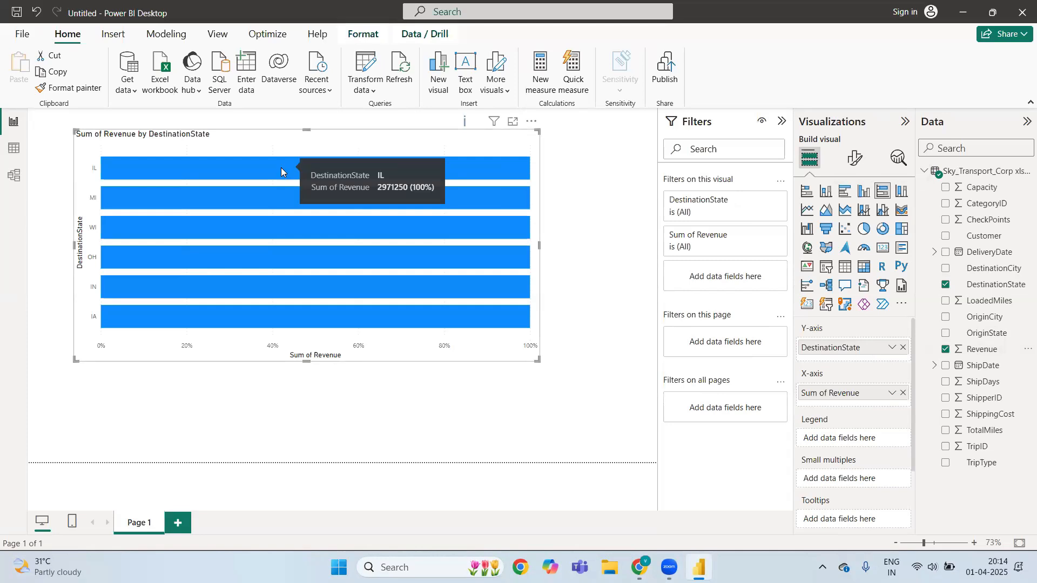
mouse_move(280, 204)
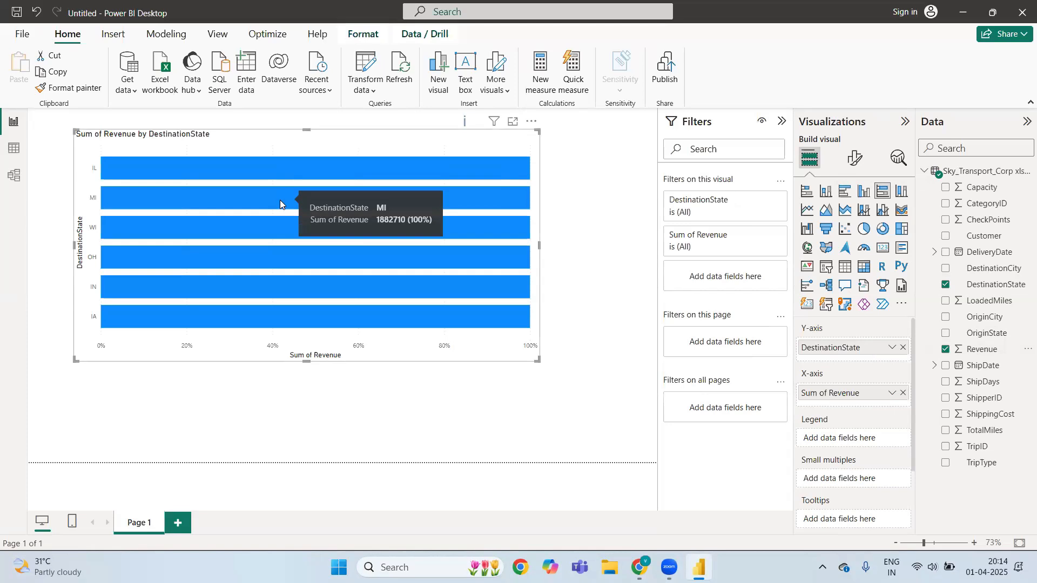
mouse_move(279, 233)
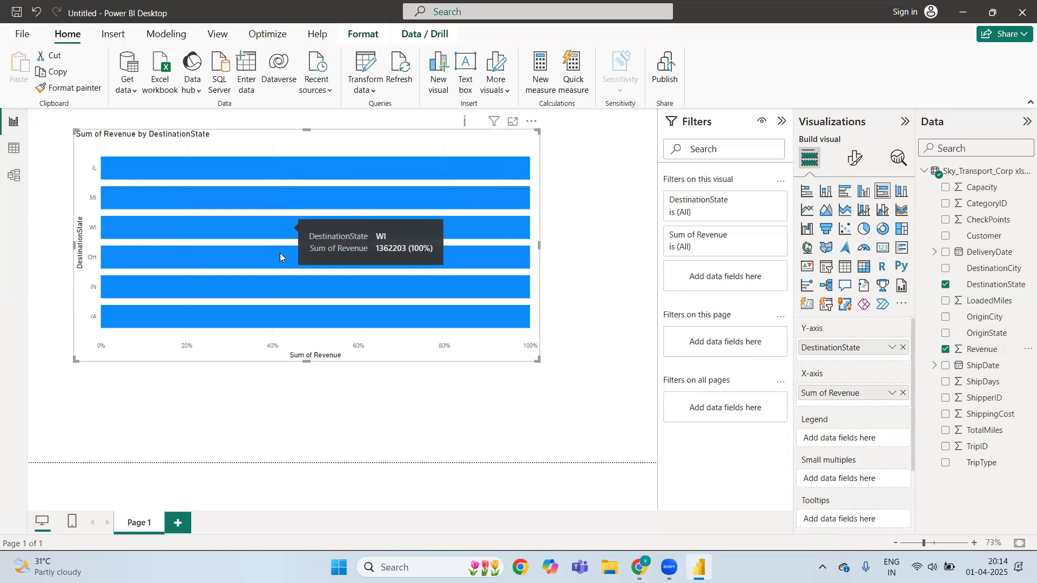
mouse_move(284, 285)
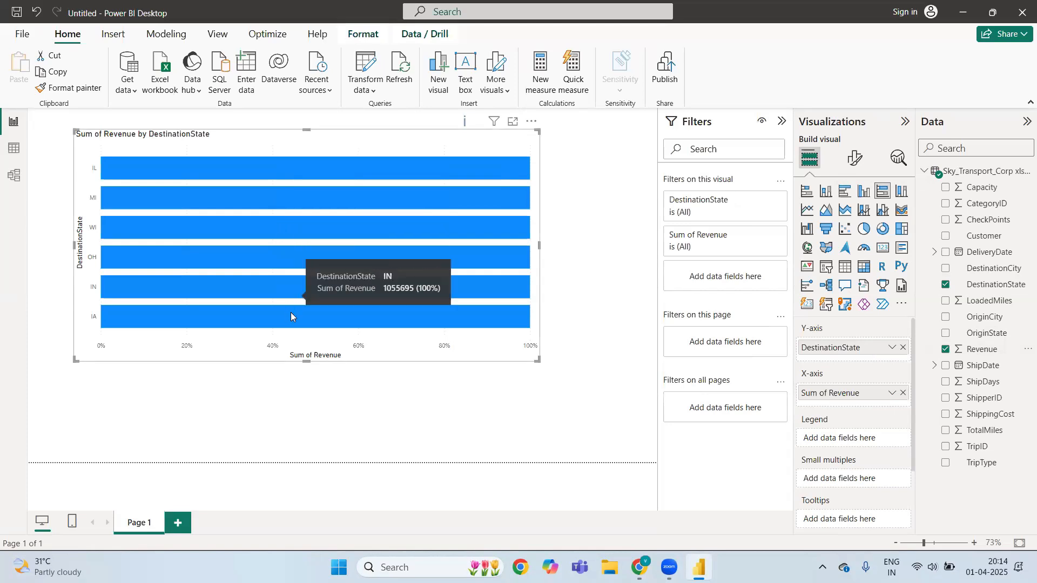
drag(489, 138, 551, 168)
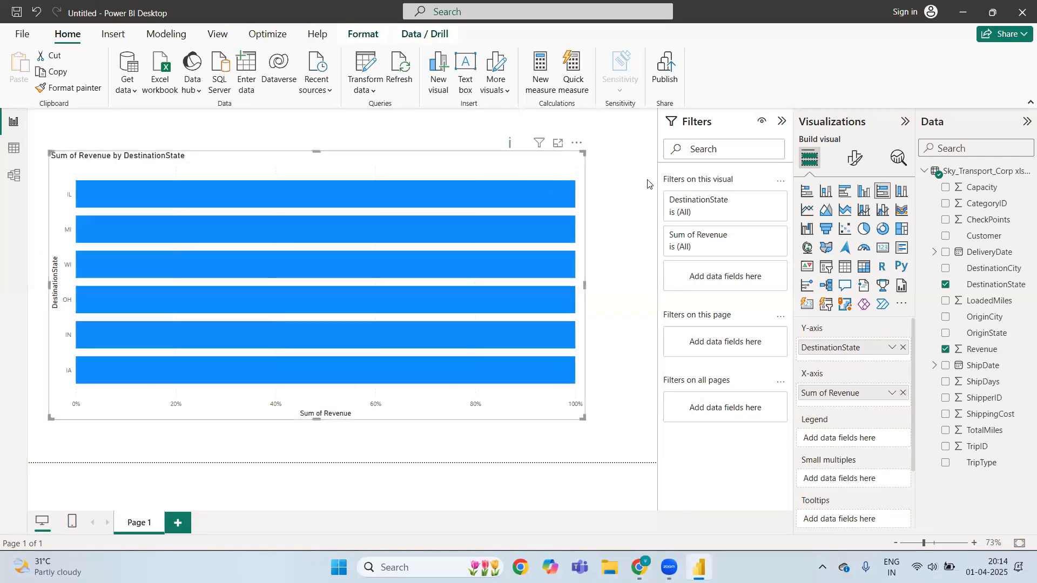
- Convert the revenue chart to a stacked column chart, make it smaller and reposition it on the canvas
click(825, 191)
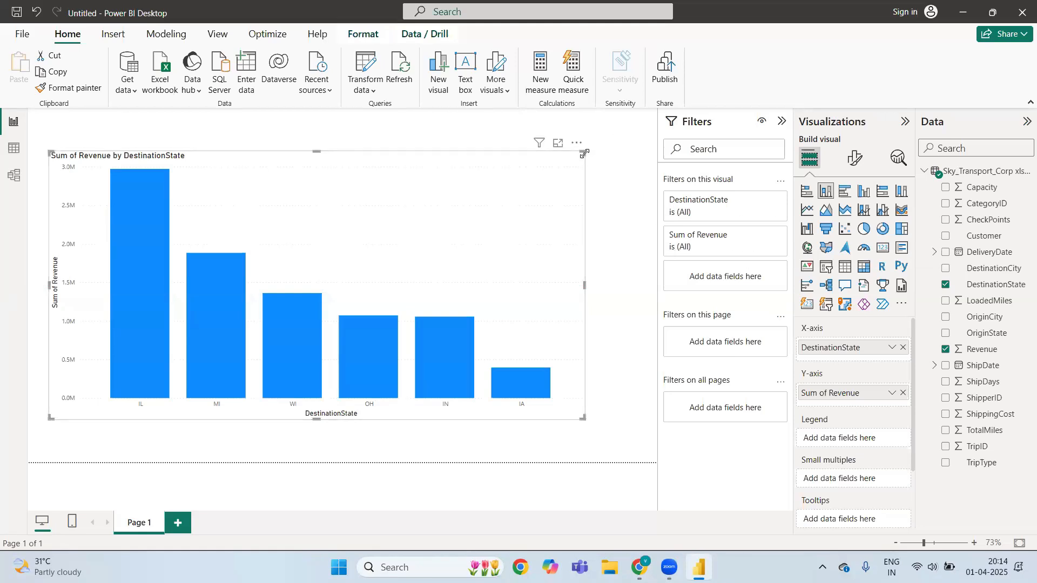
drag(584, 153, 476, 176)
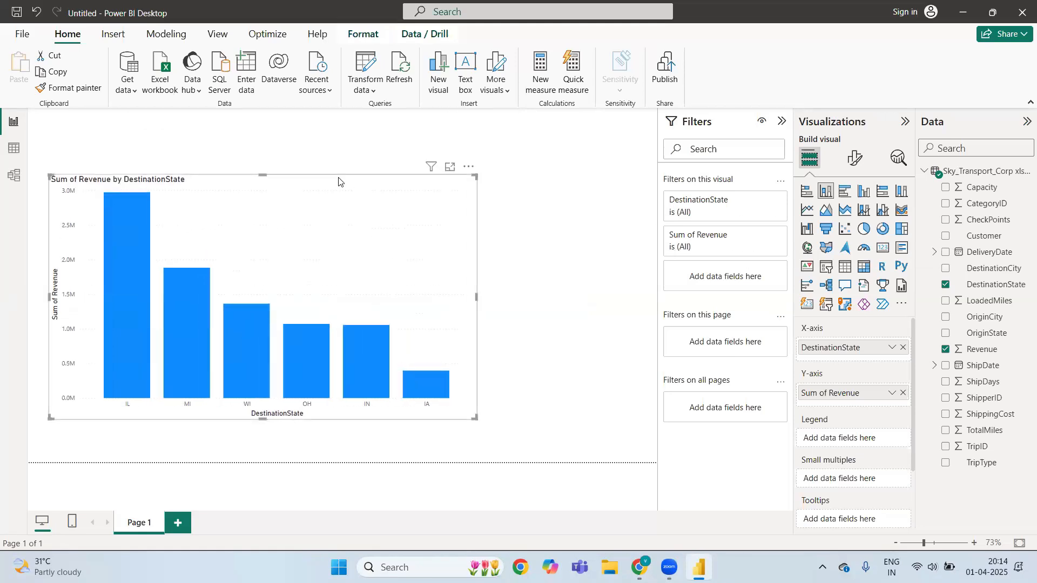
drag(339, 180, 381, 169)
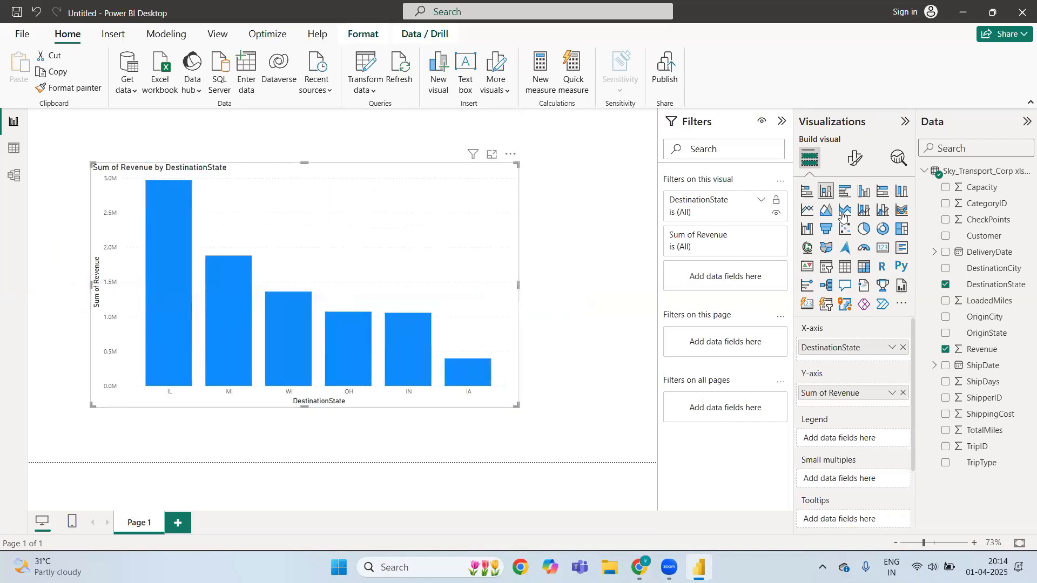
- Compare the chart as 100% stacked column and 100% stacked bar, keep the 100% stacked column and open it in focus mode
click(902, 192)
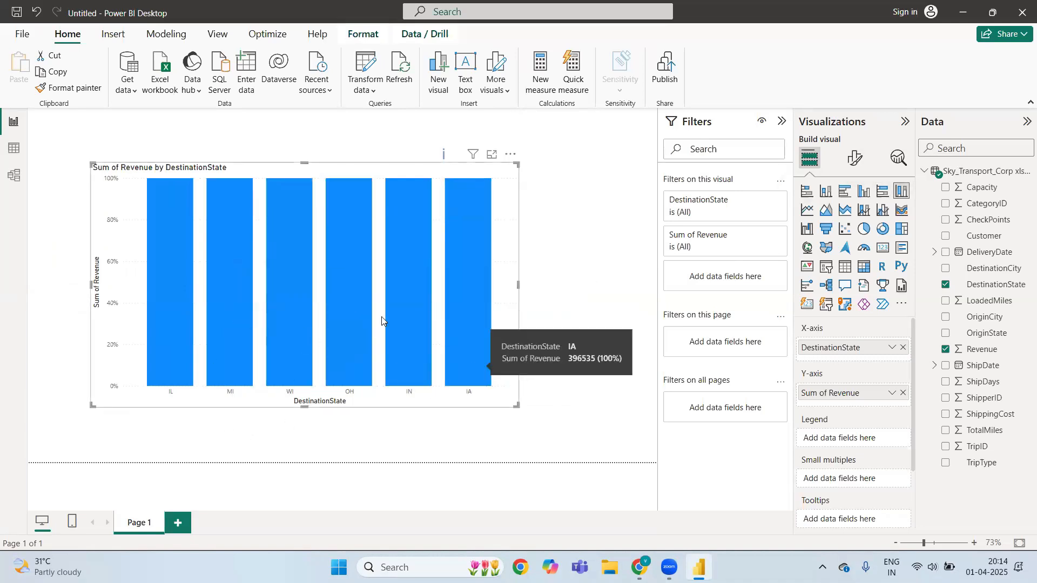
click(881, 191)
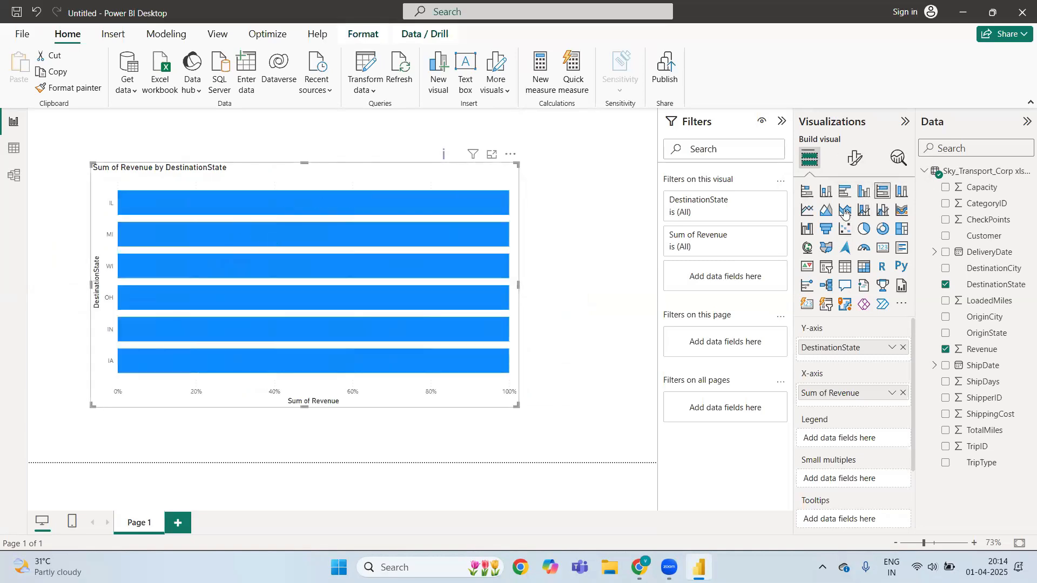
click(906, 192)
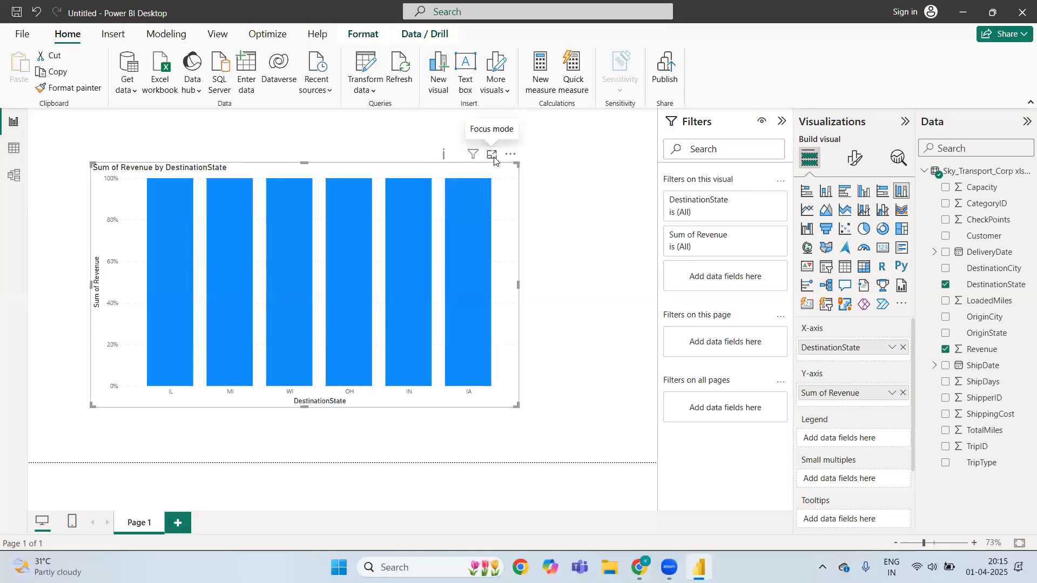
click(492, 155)
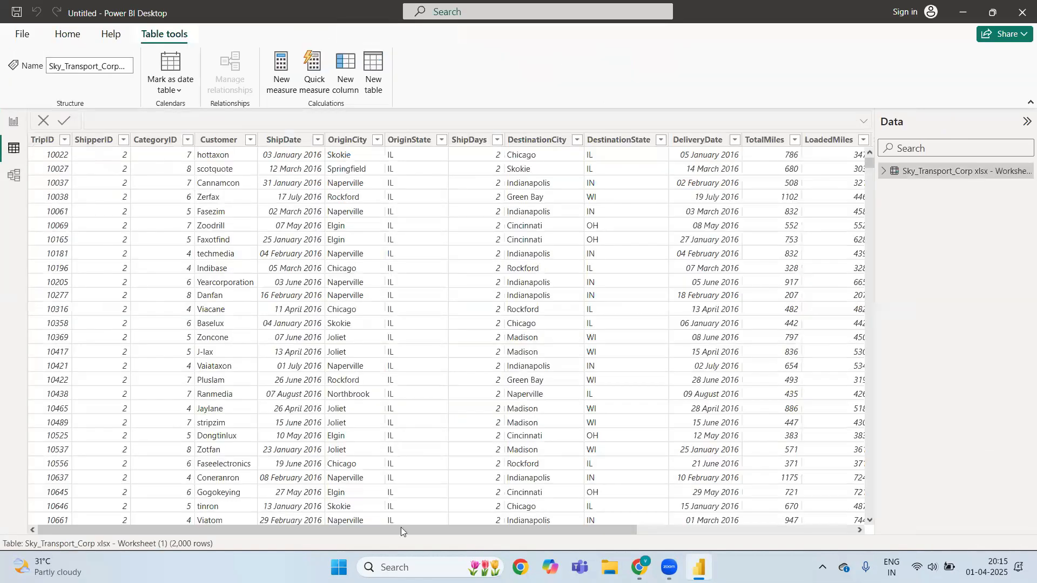
- In the data table, bring the last columns into view and mark the DestinationState and Revenue headers in red
drag(401, 527, 619, 528)
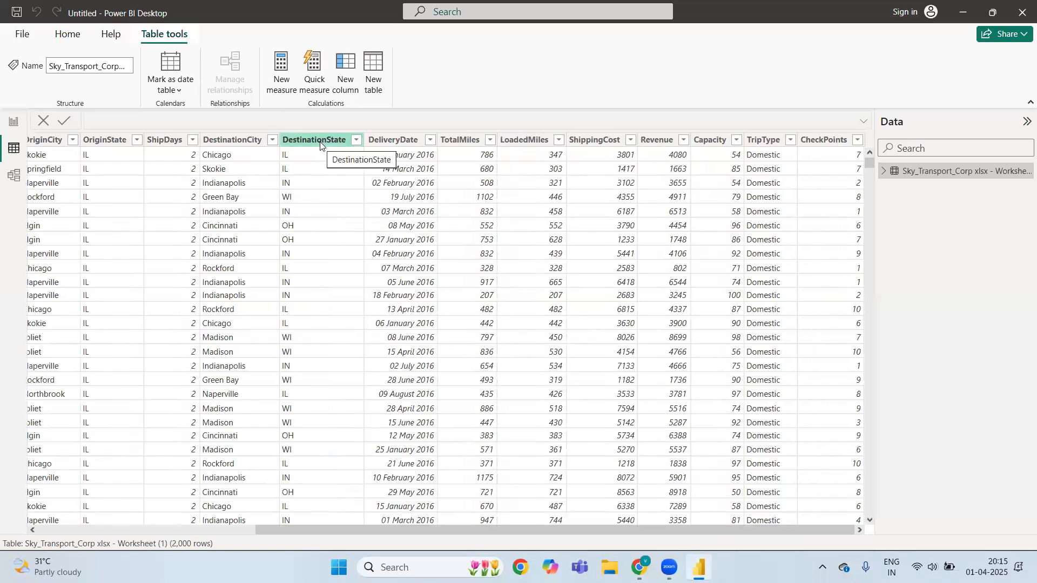
mouse_move(281, 154)
mouse_down()
mouse_move(358, 153)
mouse_move(355, 126)
mouse_move(277, 126)
mouse_move(285, 155)
mouse_up()
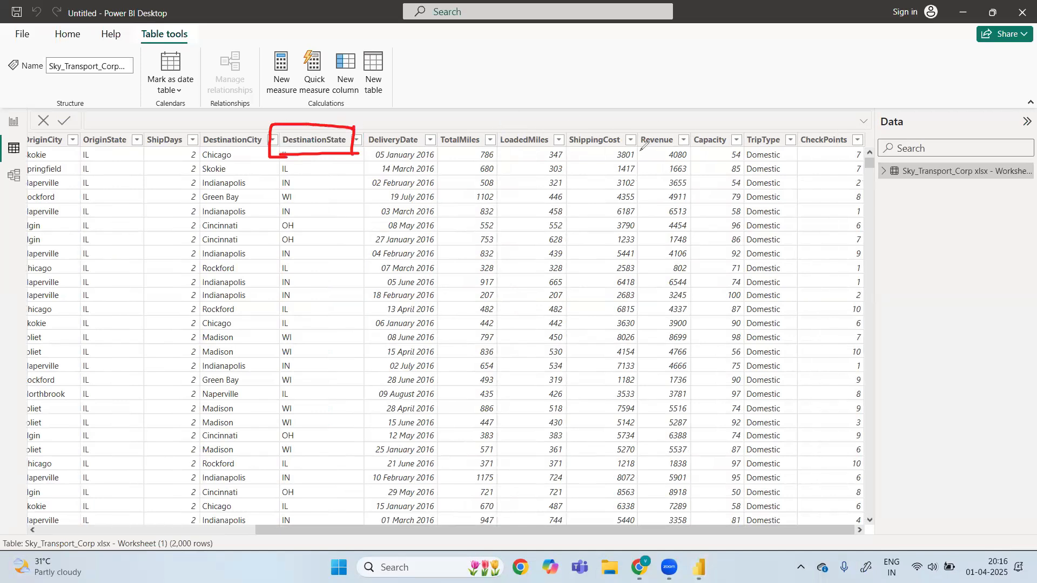
mouse_move(637, 153)
mouse_down()
mouse_move(681, 124)
mouse_move(626, 150)
mouse_move(647, 154)
mouse_up()
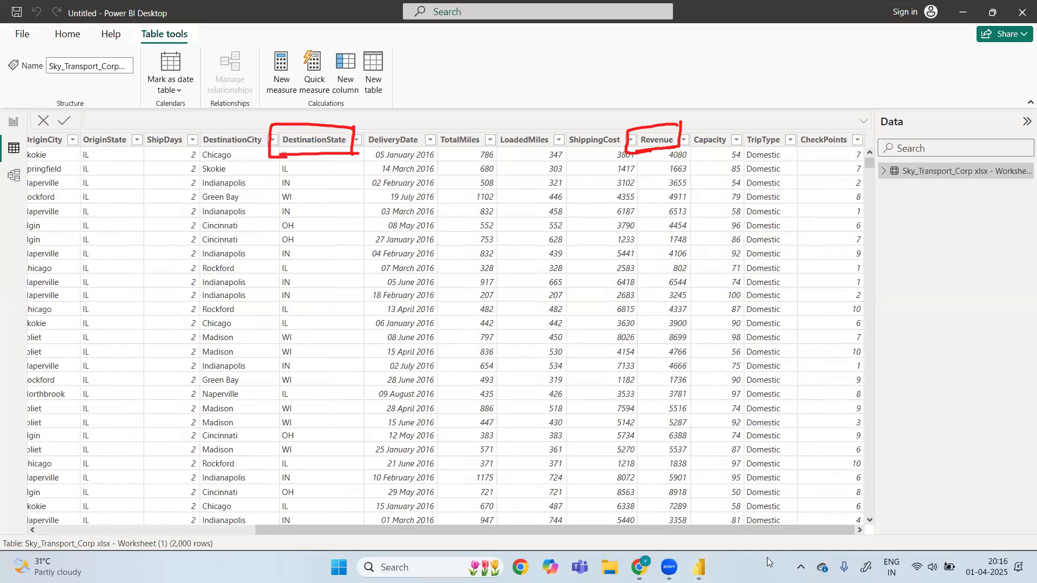
- Go back to the focused chart, circle "Sum of Revenue" in its title and underline the DestinationState axis in red
mouse_move(700, 562)
click(704, 502)
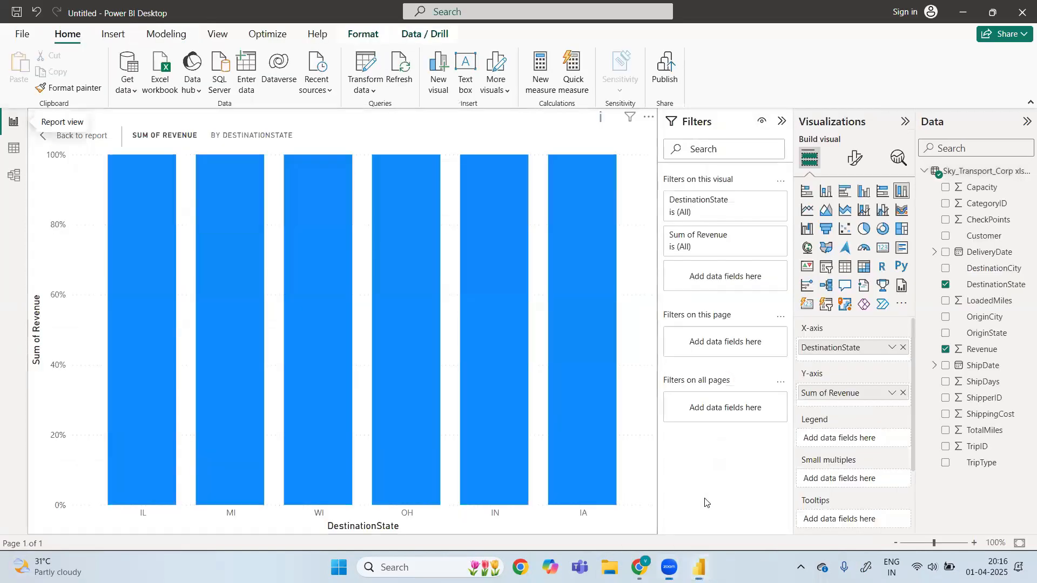
drag(136, 143, 133, 145)
drag(128, 528, 608, 524)
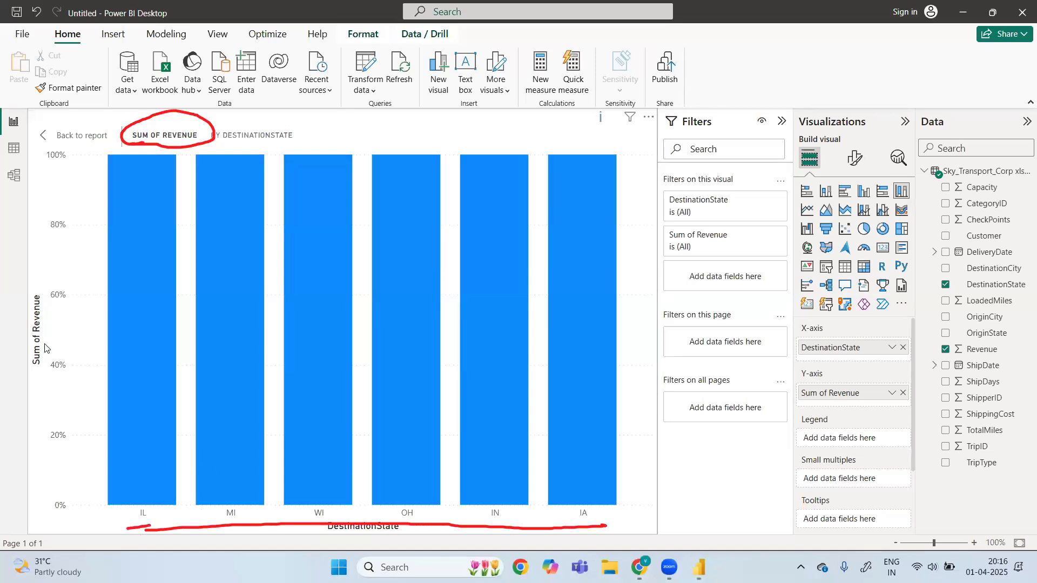
- Switch to OneNote, add a blank page to the "H.T 8pm march" section and hide the notebook navigation
click(383, 567)
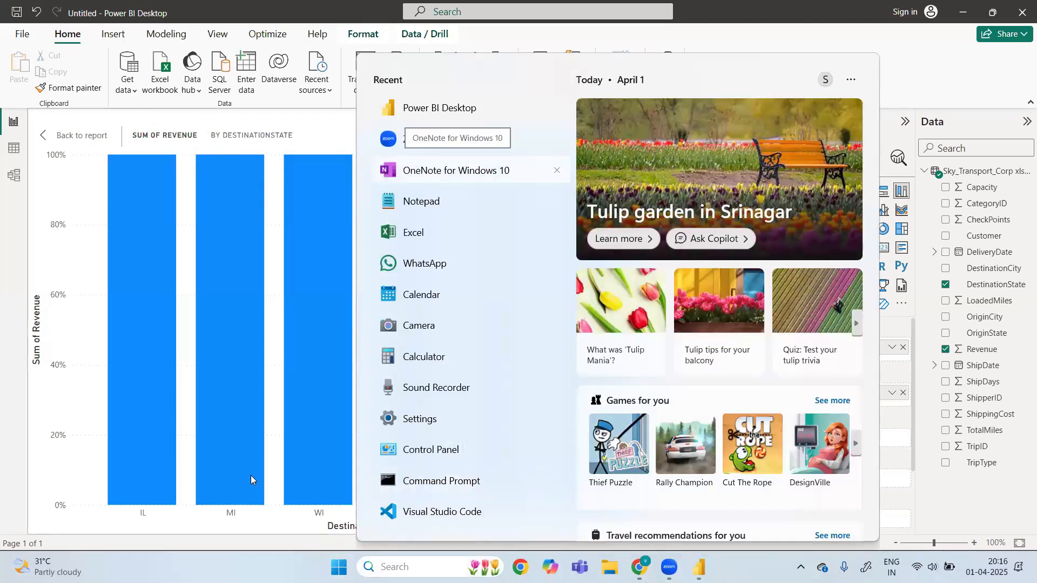
key(Return)
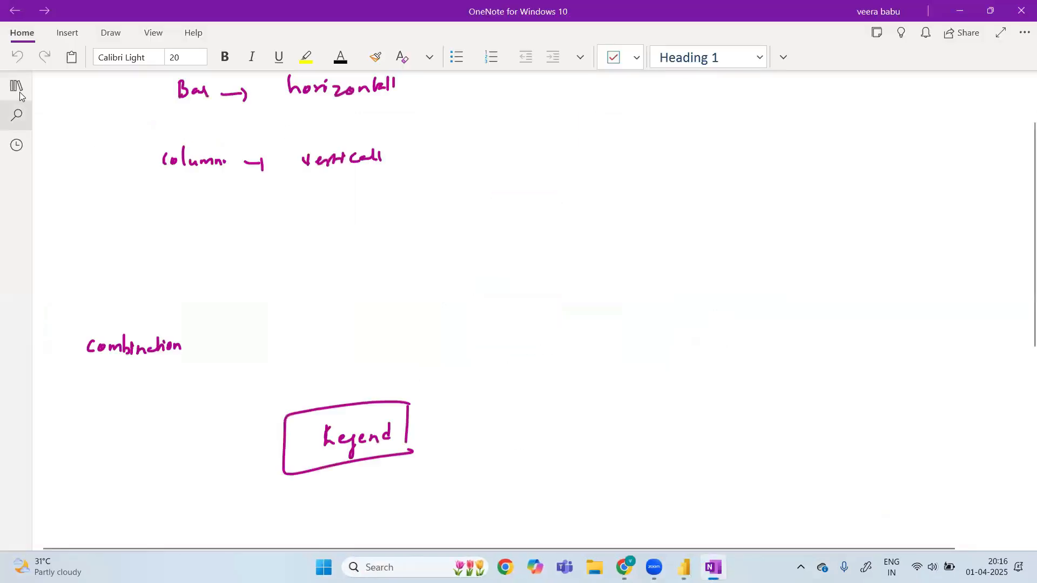
click(20, 92)
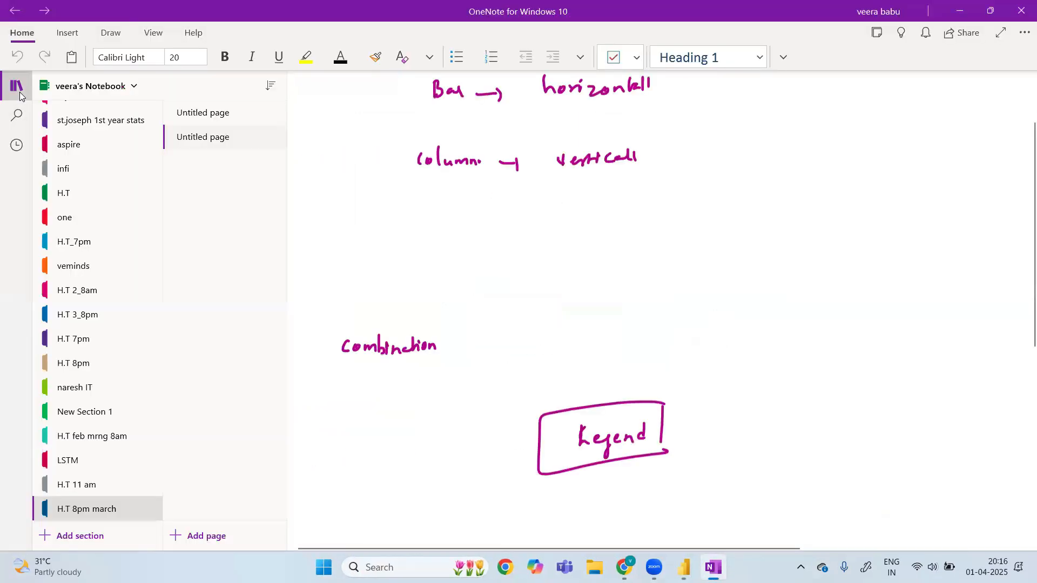
click(212, 535)
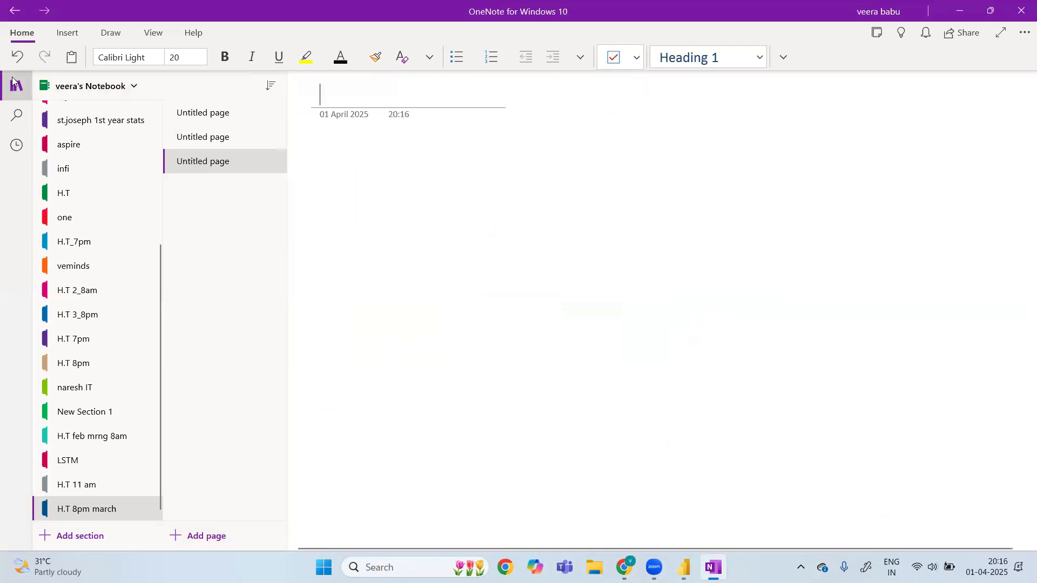
click(15, 84)
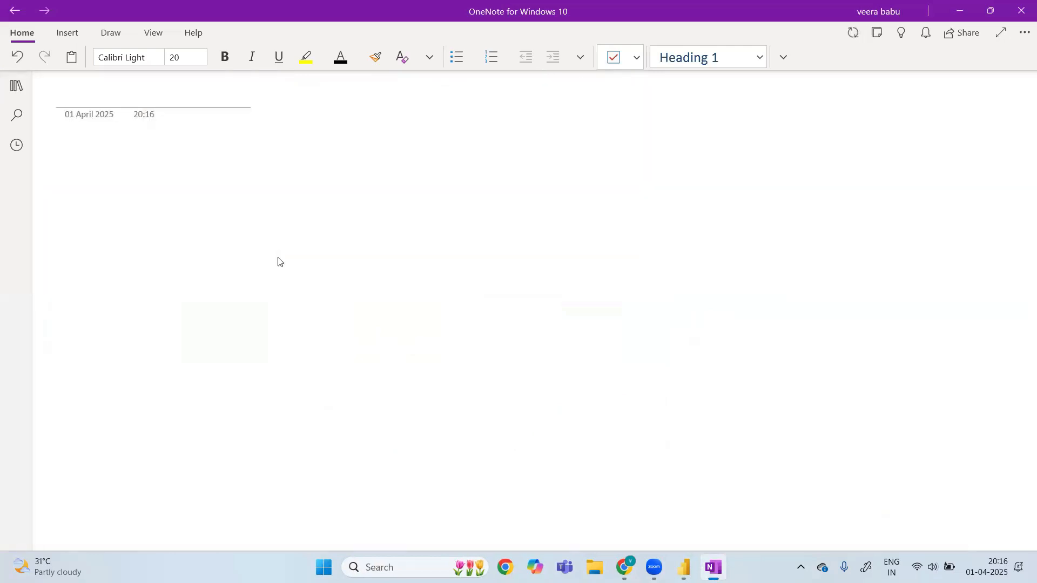
- Handwrite "group by" near the top of the blank page with the magenta pen and "aggregation f" below it
key(alt+d)
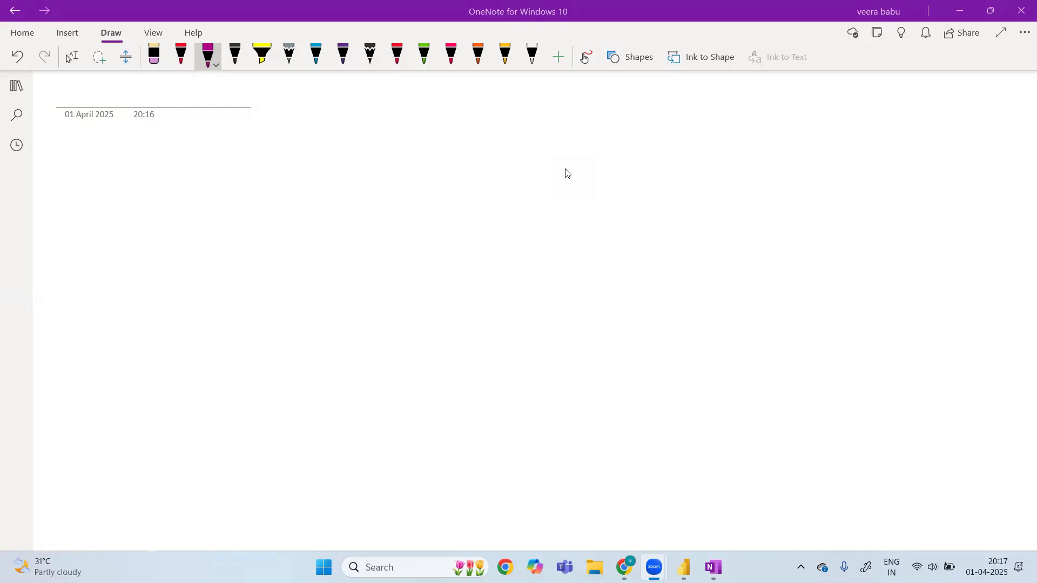
mouse_move(238, 151)
mouse_down()
mouse_move(237, 173)
mouse_move(265, 153)
mouse_up()
drag(269, 154, 334, 160)
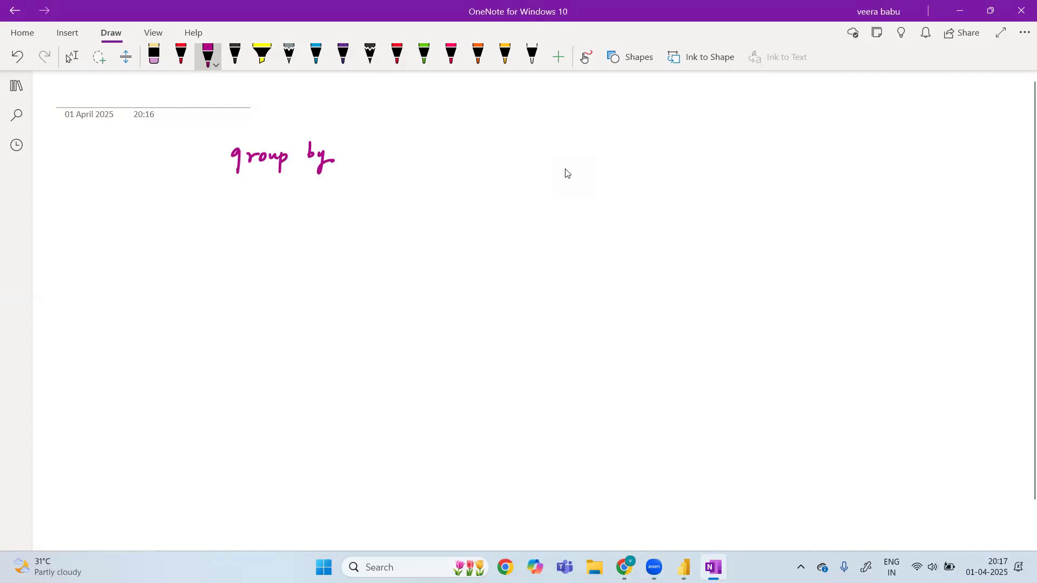
mouse_move(388, 193)
mouse_down()
mouse_move(396, 218)
mouse_move(426, 196)
mouse_up()
click(446, 196)
drag(430, 198, 439, 219)
mouse_move(457, 198)
mouse_down()
mouse_move(449, 202)
mouse_move(465, 190)
mouse_up()
mouse_move(462, 196)
mouse_down()
mouse_move(506, 196)
mouse_move(508, 209)
mouse_up()
- Handwrite a vertical list of category letters A, A, A, B, B, C, C below the headings
mouse_move(221, 301)
mouse_down()
mouse_move(233, 283)
mouse_move(236, 305)
mouse_up()
drag(222, 297, 234, 294)
mouse_move(219, 357)
mouse_down()
mouse_move(227, 341)
mouse_move(231, 357)
mouse_up()
drag(219, 352, 230, 348)
mouse_move(210, 402)
mouse_down()
mouse_move(221, 381)
mouse_move(226, 400)
mouse_up()
mouse_move(215, 394)
mouse_down()
mouse_move(225, 392)
mouse_move(213, 442)
mouse_up()
drag(214, 424, 212, 483)
drag(212, 465, 220, 531)
scroll(566, 172, down, 1)
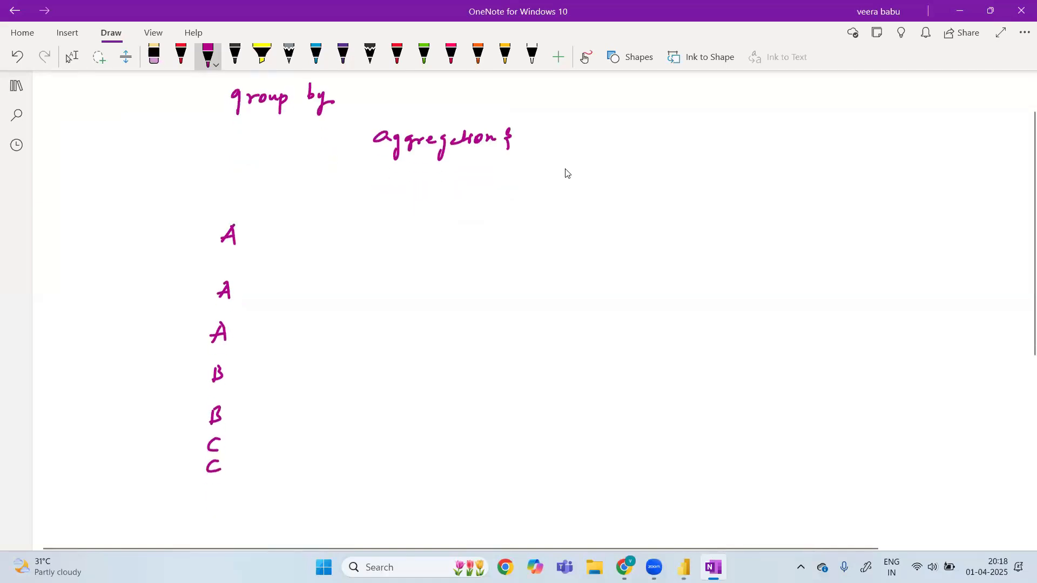
- Erase the last two C entries in the category list and rewrite them with more vertical spacing in magenta
click(154, 56)
drag(215, 444, 214, 467)
click(208, 54)
mouse_move(219, 450)
mouse_down()
mouse_move(210, 454)
mouse_move(225, 495)
mouse_up()
click(215, 484)
- Draw a vertical divider beside the category list, write 10, 20 and 30 for the A rows, and rule a line below them
drag(284, 168, 288, 537)
drag(331, 223, 336, 241)
drag(346, 233, 347, 234)
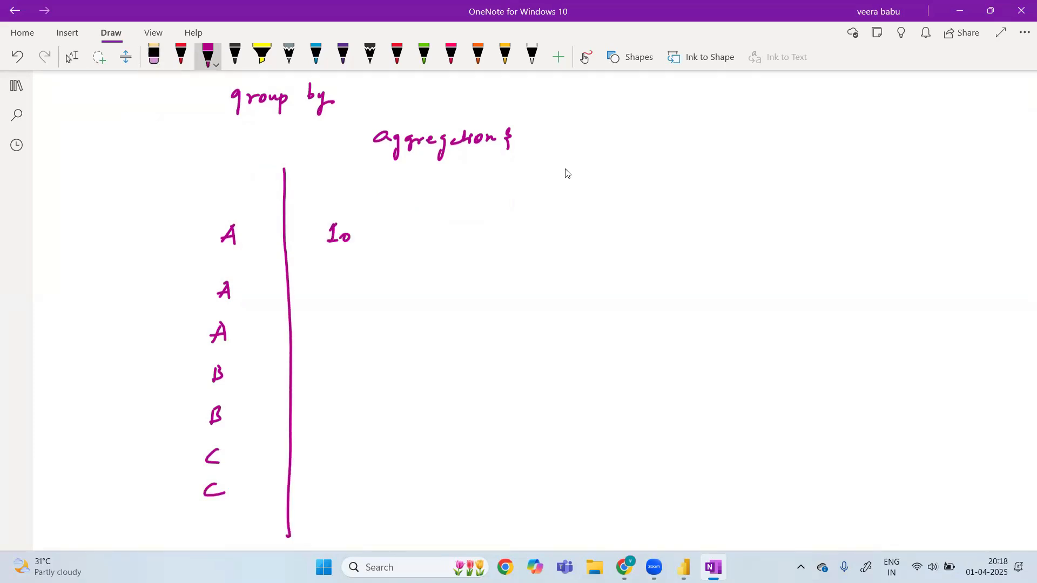
drag(332, 276, 340, 282)
drag(323, 320, 325, 331)
drag(337, 324, 339, 324)
drag(111, 349, 439, 338)
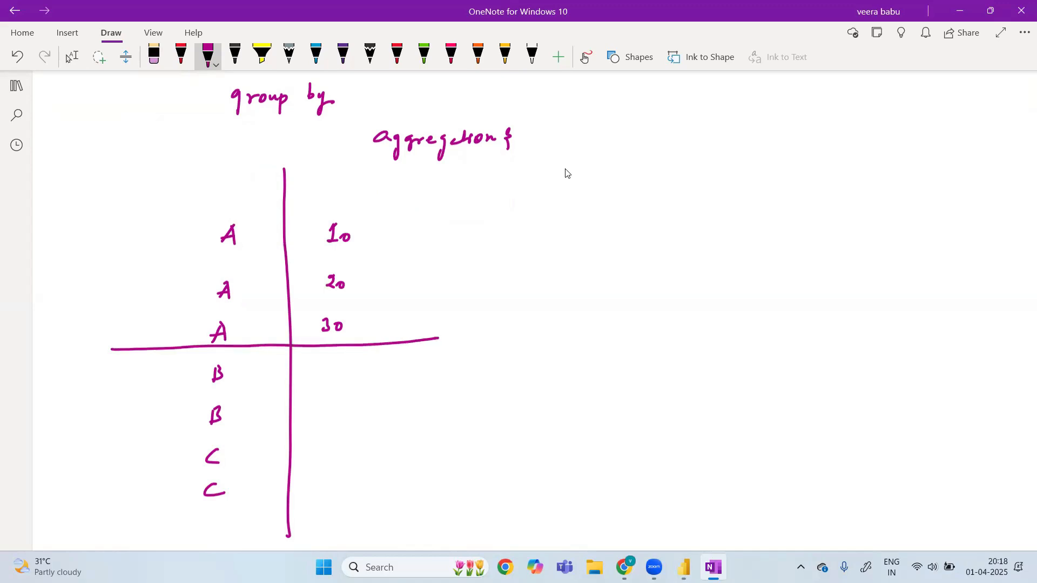
- Write 40 and 50 for the B rows, rule a line below them, and write 10 and 20 for the C rows
mouse_move(319, 361)
mouse_down()
mouse_move(326, 375)
mouse_move(332, 366)
mouse_move(314, 415)
mouse_up()
drag(327, 405, 334, 406)
drag(77, 437, 486, 429)
drag(327, 444, 322, 460)
mouse_move(331, 453)
mouse_down()
mouse_move(343, 454)
mouse_move(333, 498)
mouse_move(340, 486)
mouse_up()
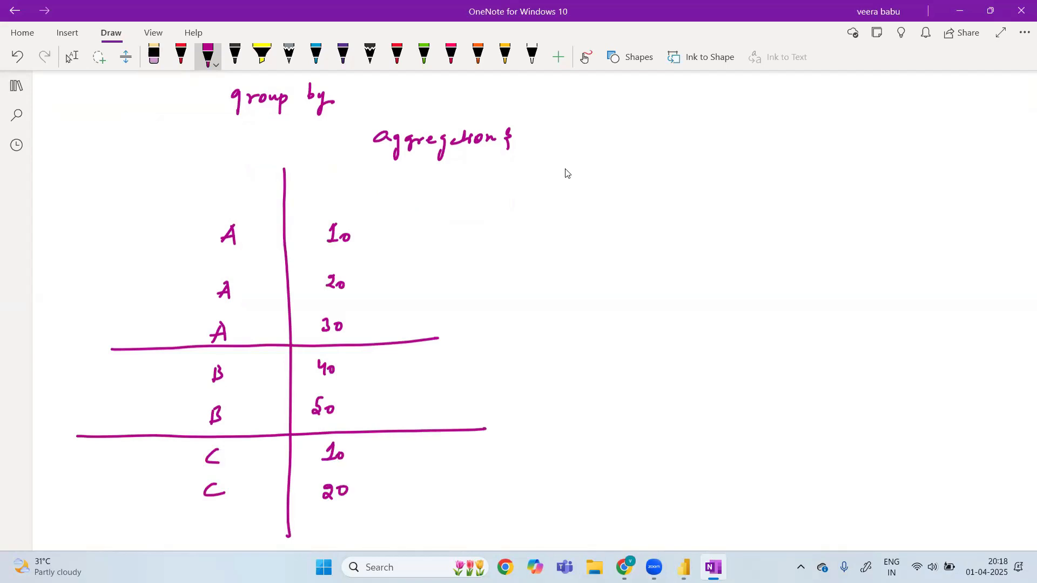
- Start a summary table beside the list with row labels A, B and C, row lines, and a divider after the labels
drag(512, 205, 497, 231)
drag(509, 213, 511, 228)
drag(503, 263, 503, 282)
drag(504, 263, 513, 282)
drag(517, 319, 518, 329)
drag(460, 192, 968, 178)
drag(560, 107, 579, 386)
drag(438, 248, 976, 222)
drag(439, 303, 994, 290)
- Write the aggregation headings sum, min, max, count and Avg across the summary table's header row
mouse_move(599, 150)
mouse_down()
mouse_move(594, 165)
mouse_move(603, 163)
mouse_up()
drag(607, 160, 617, 168)
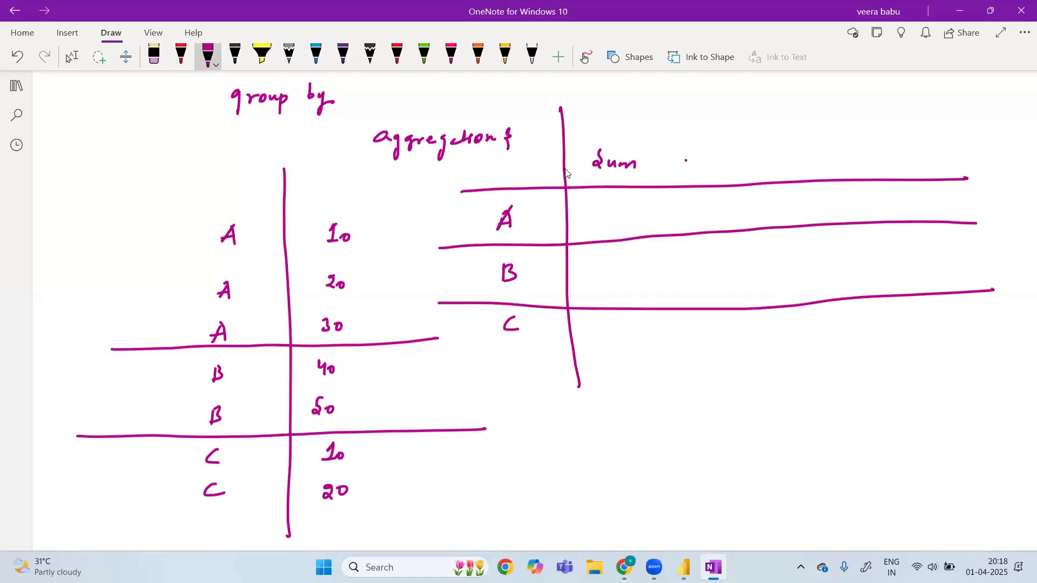
drag(686, 160, 700, 167)
click(703, 154)
drag(705, 159, 768, 167)
drag(778, 161, 833, 168)
drag(842, 161, 871, 169)
mouse_move(874, 147)
mouse_down()
mouse_move(876, 168)
mouse_move(884, 154)
mouse_move(919, 146)
mouse_move(923, 161)
mouse_up()
drag(913, 157, 931, 152)
drag(943, 154, 936, 174)
- Draw vertical dividers between the sum, min, max, count and Avg columns of the summary table
drag(654, 85, 666, 371)
drag(732, 93, 744, 370)
drag(802, 101, 814, 367)
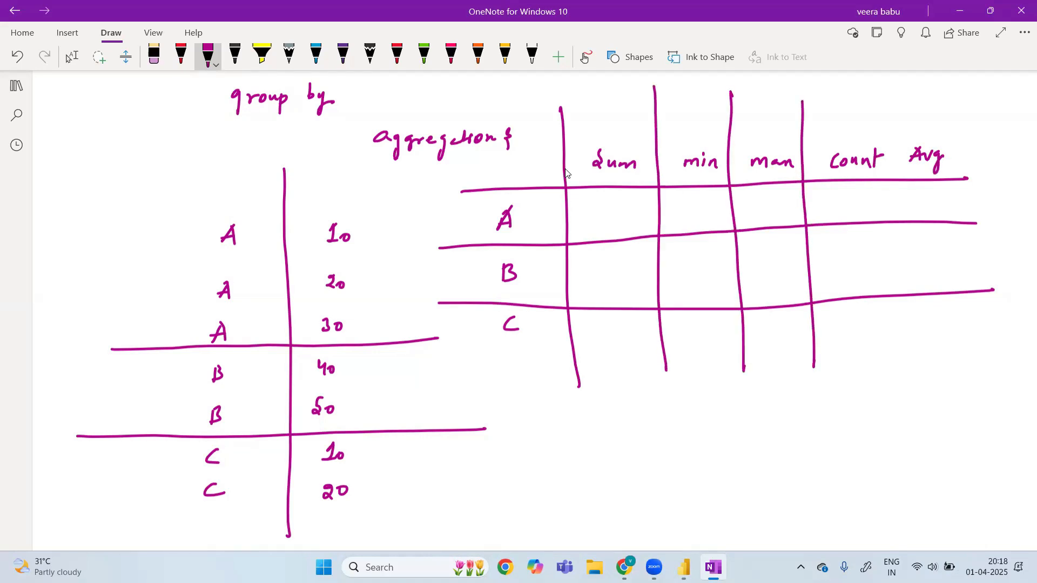
drag(895, 110, 897, 363)
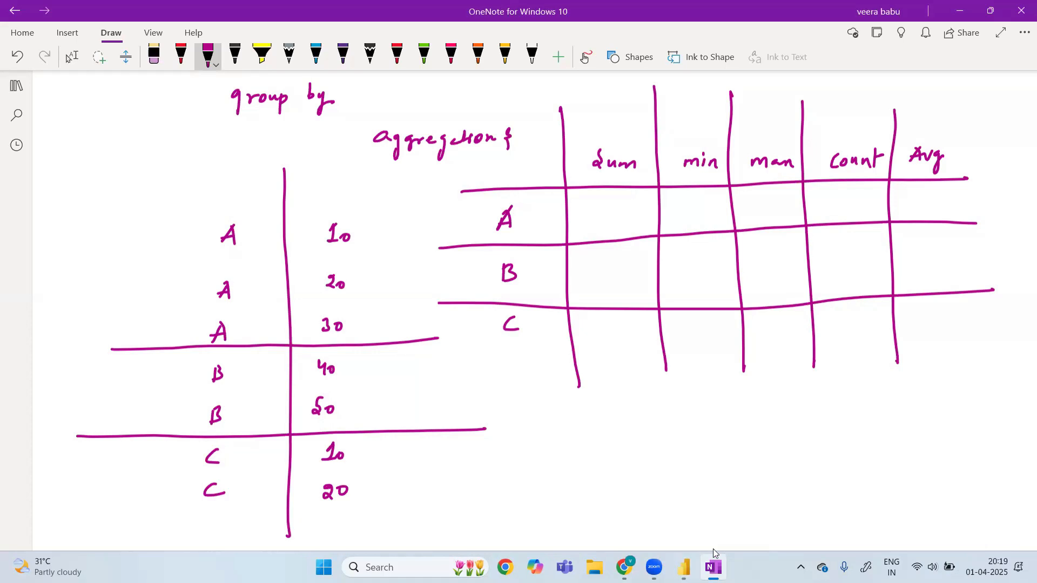
- Switch to Power BI to view the focused revenue by DestinationState chart, and return to the OneNote page
key(Escape)
mouse_move(685, 565)
click(705, 507)
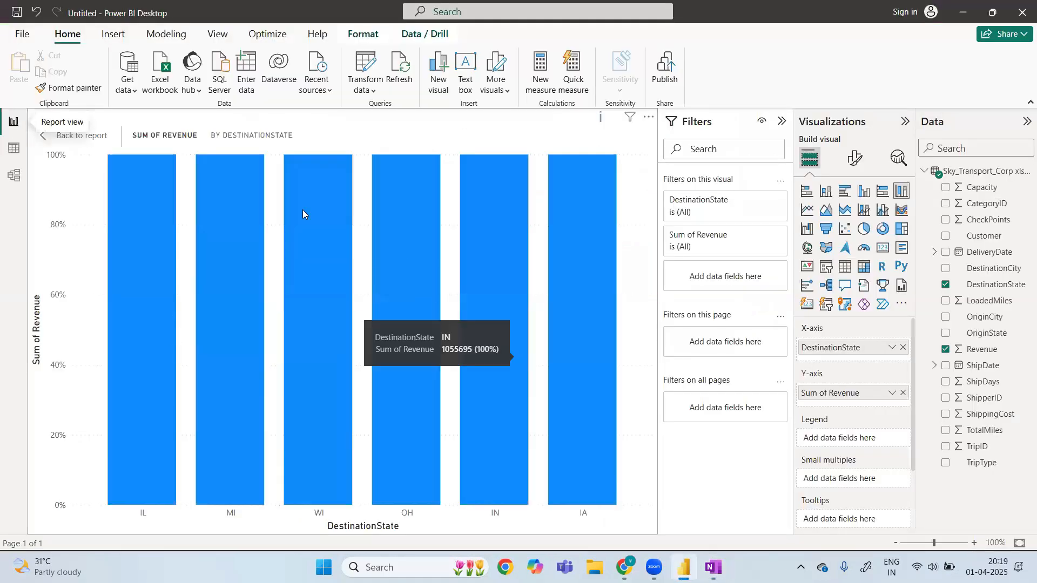
mouse_move(713, 567)
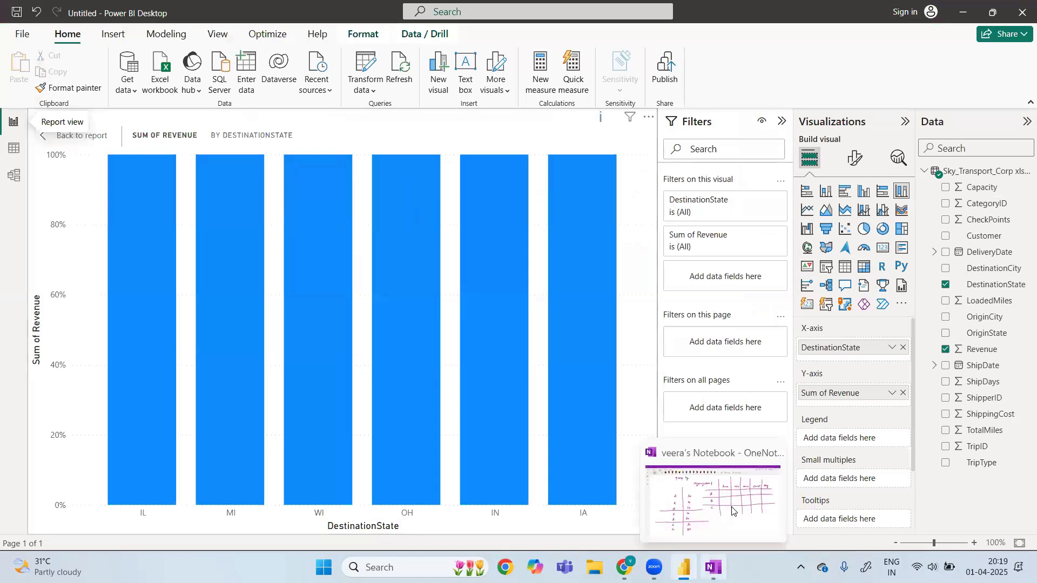
click(733, 511)
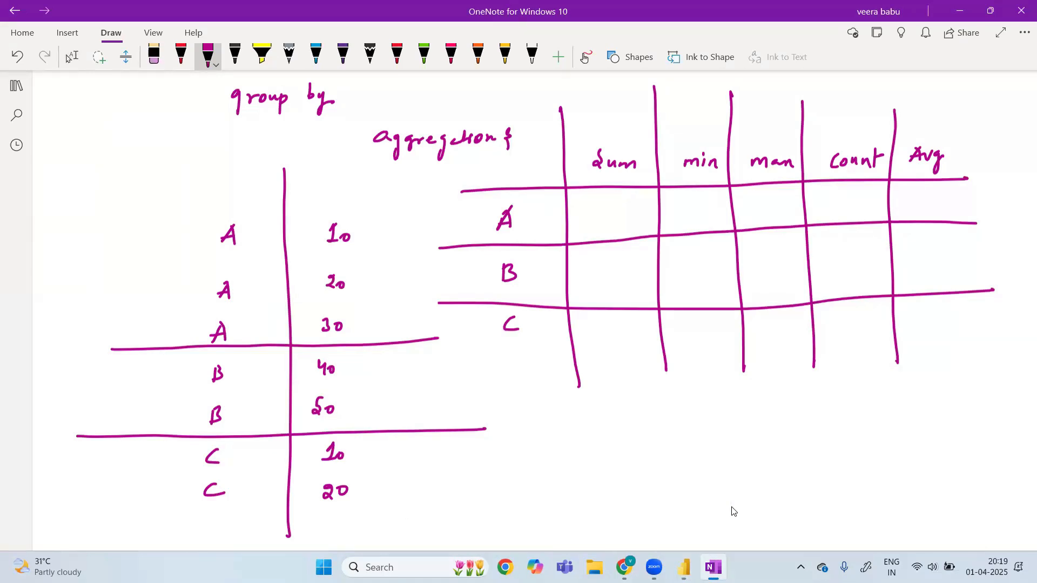
- Fill in row A of the summary table with sum 60, min 10, max 30, count 3 and average 20
mouse_move(602, 202)
mouse_down()
mouse_move(595, 217)
mouse_move(615, 215)
mouse_up()
click(613, 216)
drag(694, 205, 698, 223)
mouse_move(707, 210)
mouse_down()
mouse_move(761, 202)
mouse_move(754, 208)
mouse_up()
drag(766, 200, 767, 199)
mouse_move(836, 194)
mouse_down()
mouse_move(845, 201)
mouse_move(835, 209)
mouse_up()
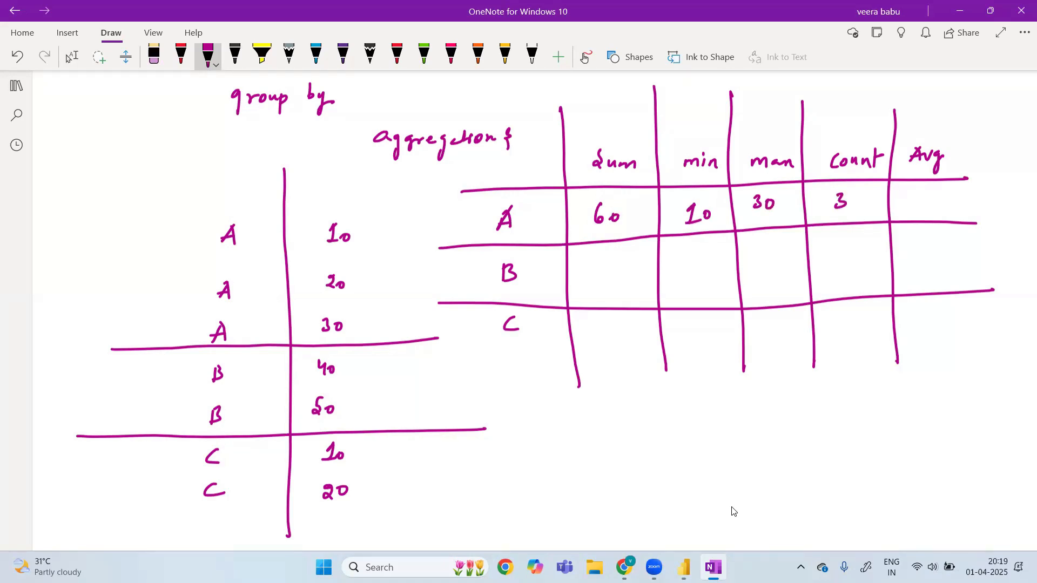
drag(918, 195, 927, 207)
mouse_move(936, 196)
mouse_down()
mouse_move(932, 204)
mouse_move(936, 196)
mouse_up()
- Write the average calculation for A as 60/3 in the page's upper-left area, cancelling it down to 20
mouse_move(77, 137)
mouse_down()
mouse_move(70, 154)
mouse_move(81, 145)
mouse_move(84, 170)
mouse_up()
mouse_move(90, 155)
mouse_down()
mouse_move(98, 161)
mouse_move(81, 171)
mouse_up()
mouse_move(60, 158)
mouse_down()
mouse_move(82, 135)
mouse_move(76, 128)
mouse_up()
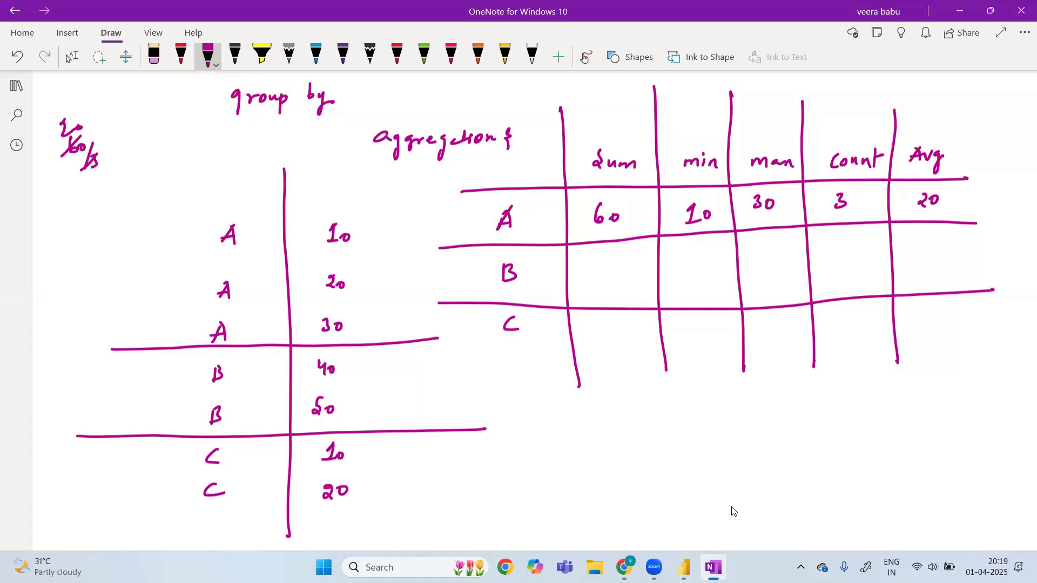
- Fill in row B of the summary table with sum 90, min 40, max 50, count 2 and average 45
mouse_move(612, 270)
mouse_down()
mouse_move(609, 291)
mouse_move(617, 280)
mouse_up()
drag(679, 271, 684, 290)
drag(695, 278, 696, 276)
mouse_move(765, 264)
mouse_down()
mouse_move(754, 281)
mouse_move(774, 271)
mouse_up()
drag(836, 264, 857, 274)
drag(918, 248, 927, 258)
drag(925, 247, 930, 265)
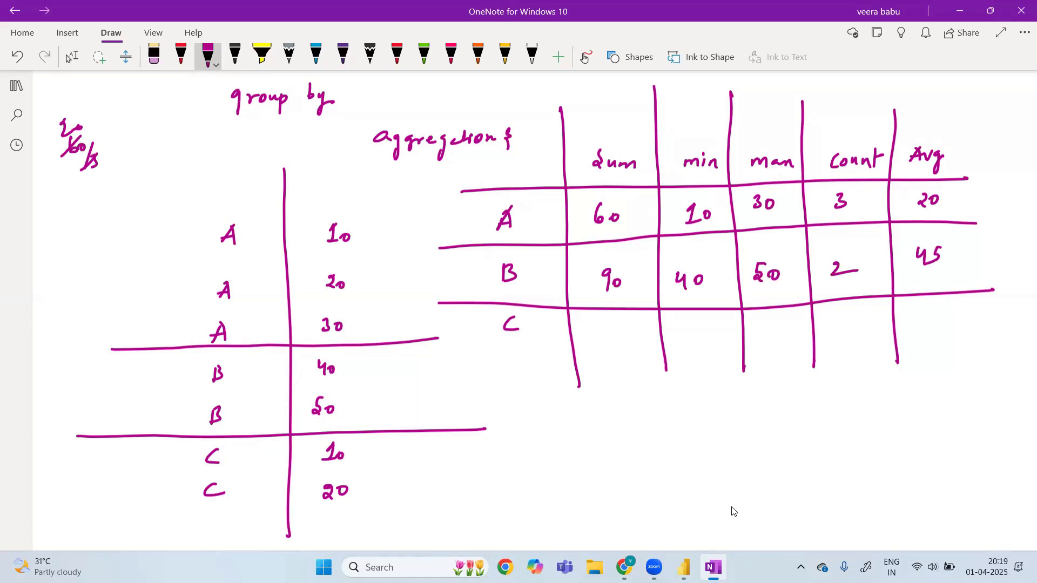
- Fill in row C of the summary table with sum 30, min 10, max 20, count 2 and average 15
drag(604, 327, 605, 343)
drag(622, 332, 621, 333)
mouse_move(691, 329)
mouse_down()
mouse_move(693, 340)
mouse_move(703, 332)
mouse_up()
drag(767, 326, 773, 339)
drag(777, 329, 778, 329)
drag(850, 326, 864, 338)
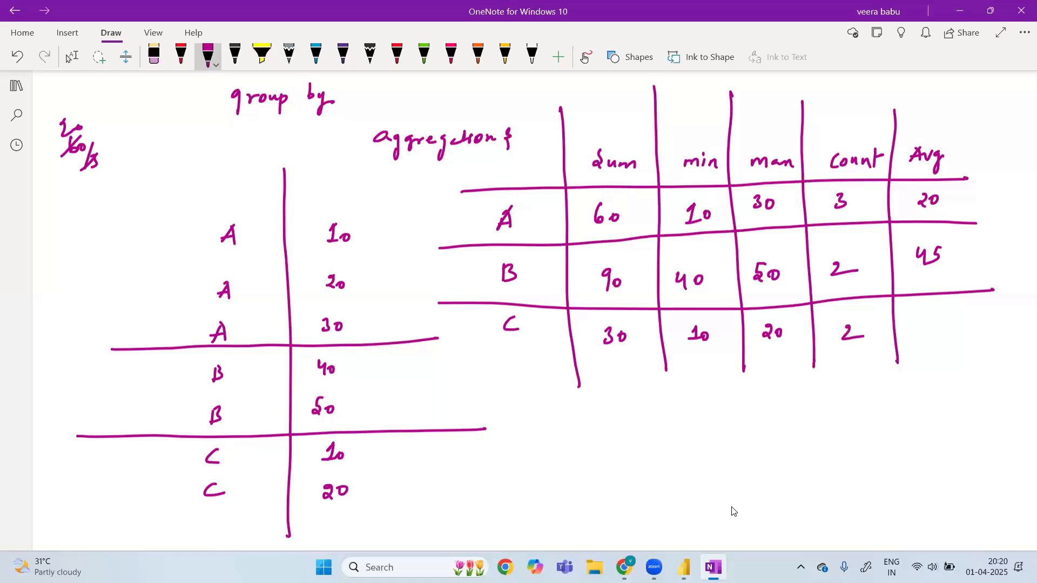
drag(923, 316, 930, 331)
drag(917, 335, 935, 328)
- Switch to Power BI, list the DestinationState filter values in the data table, and annotate IA in red with arrows to a circled 30 and 1
mouse_move(684, 567)
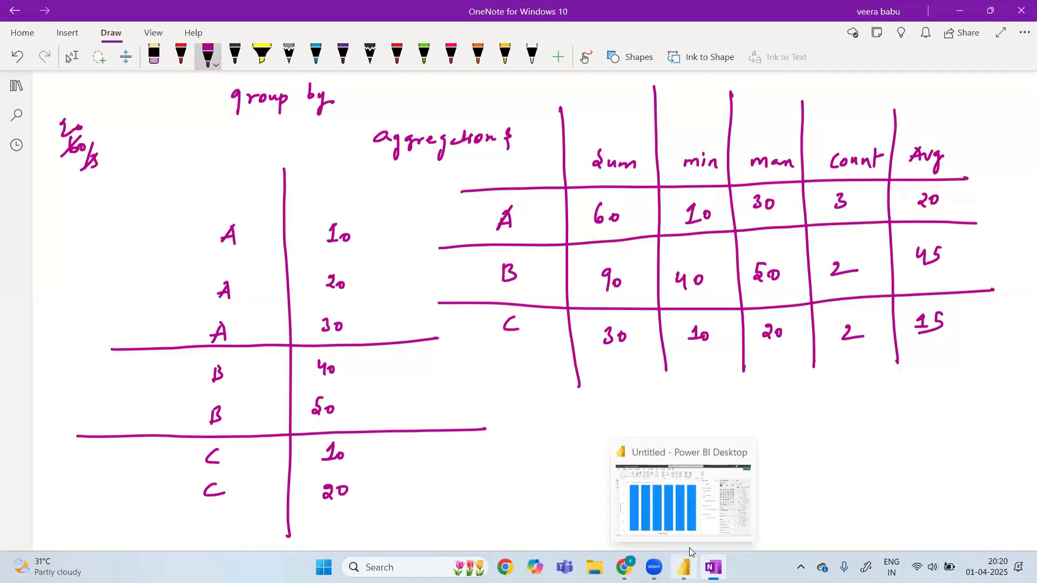
click(708, 506)
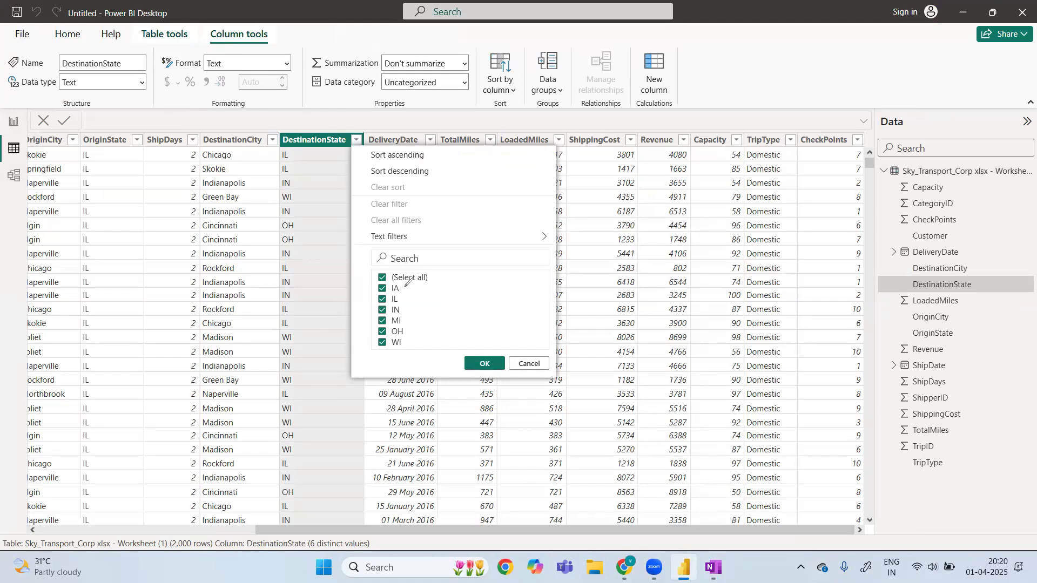
mouse_move(404, 288)
mouse_down()
mouse_move(482, 282)
mouse_move(457, 274)
mouse_move(511, 291)
mouse_move(552, 272)
mouse_move(557, 283)
mouse_up()
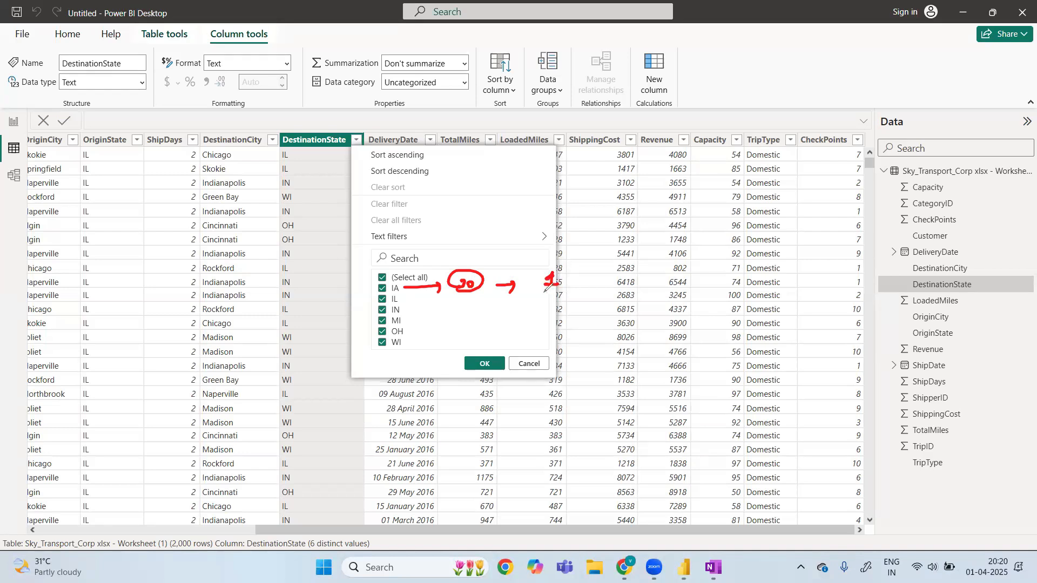
- Draw a red arrow up from the IA filter value to a circled "IA", and link it by arrow to a second circled "IA"
drag(396, 284, 401, 260)
mouse_move(442, 220)
mouse_down()
mouse_move(453, 214)
mouse_move(446, 233)
mouse_move(469, 224)
mouse_up()
mouse_move(435, 237)
mouse_down()
mouse_move(444, 247)
mouse_move(427, 210)
mouse_up()
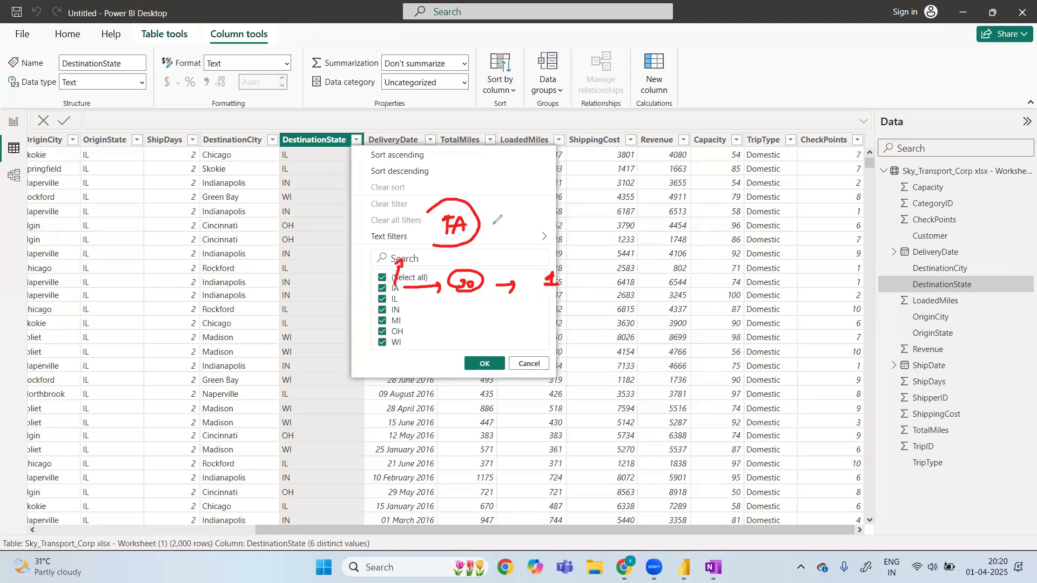
mouse_move(495, 232)
mouse_down()
mouse_move(527, 230)
mouse_move(519, 238)
mouse_up()
click(568, 215)
drag(568, 214, 569, 231)
drag(574, 230, 587, 222)
mouse_move(559, 230)
mouse_down()
mouse_move(567, 239)
mouse_move(556, 197)
mouse_move(564, 237)
mouse_move(639, 225)
mouse_up()
drag(631, 217, 632, 233)
- Circle the list of state values in red and label it "Destination State" with an arrow below
mouse_move(371, 361)
mouse_down()
mouse_move(391, 359)
mouse_move(435, 276)
mouse_move(344, 324)
mouse_move(394, 369)
mouse_move(380, 401)
mouse_move(388, 395)
mouse_up()
drag(366, 431, 362, 447)
mouse_move(363, 432)
mouse_down()
mouse_move(364, 446)
mouse_move(512, 420)
mouse_up()
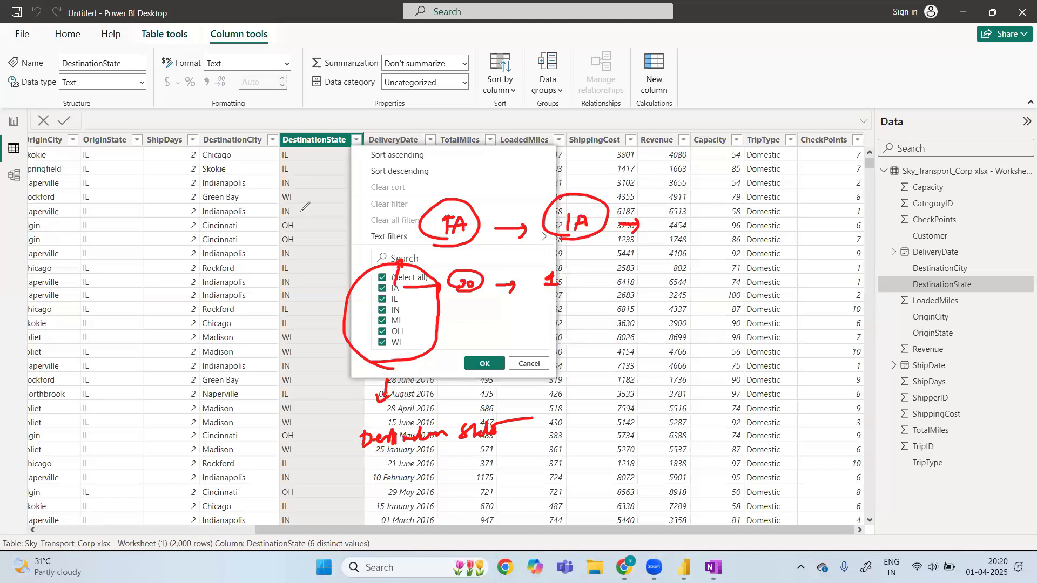
- Underline the first two IL rows and their revenues 4080 and 1663 in red, and clear the annotations and filter list
mouse_move(275, 160)
mouse_down()
mouse_move(301, 158)
mouse_move(295, 171)
mouse_up()
mouse_move(668, 160)
mouse_down()
mouse_move(688, 159)
mouse_move(697, 173)
mouse_up()
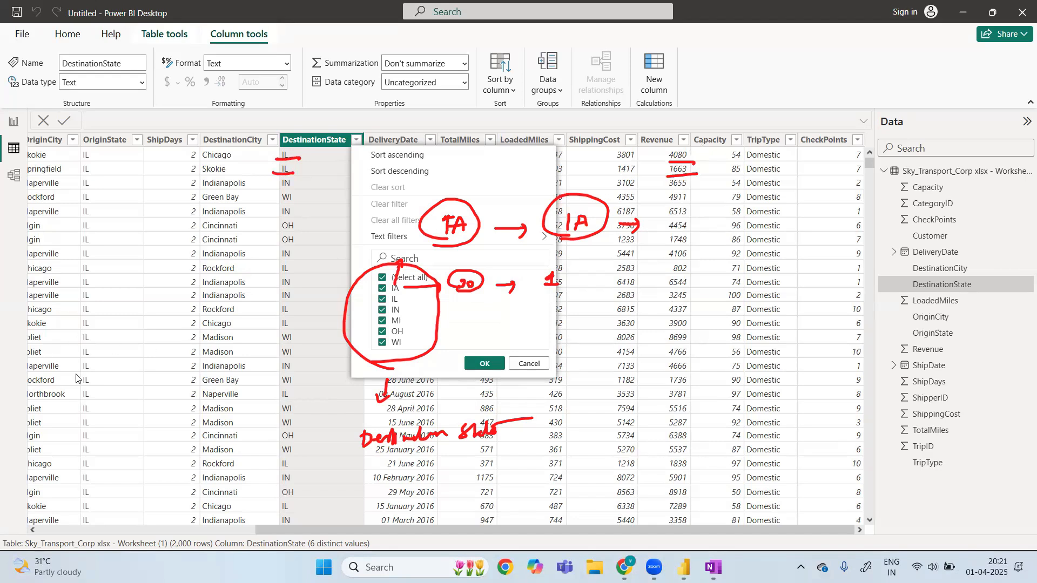
key(Escape)
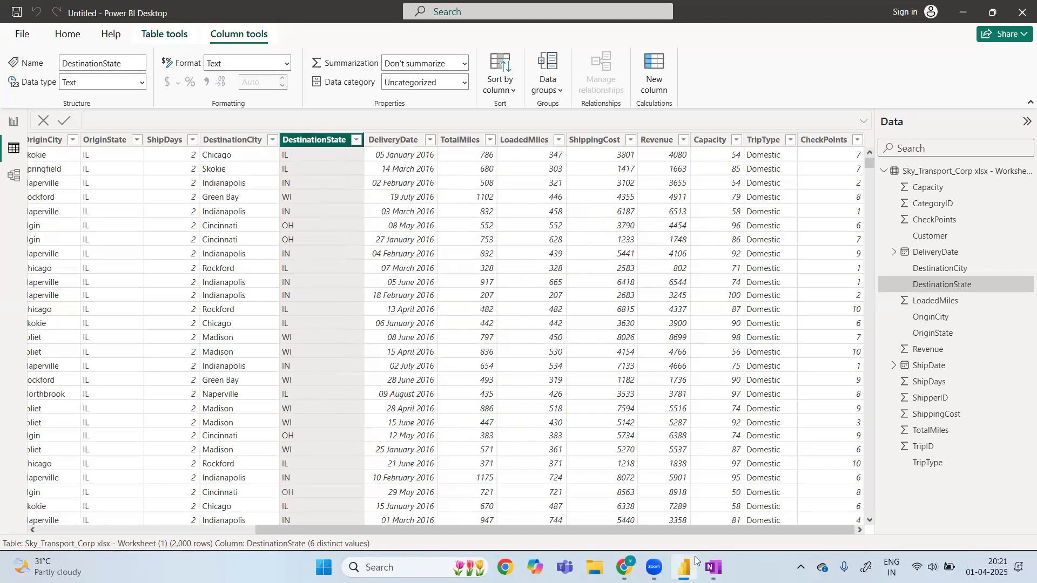
- Review the handwritten aggregation tables in OneNote and return to the chart in Power BI
click(711, 566)
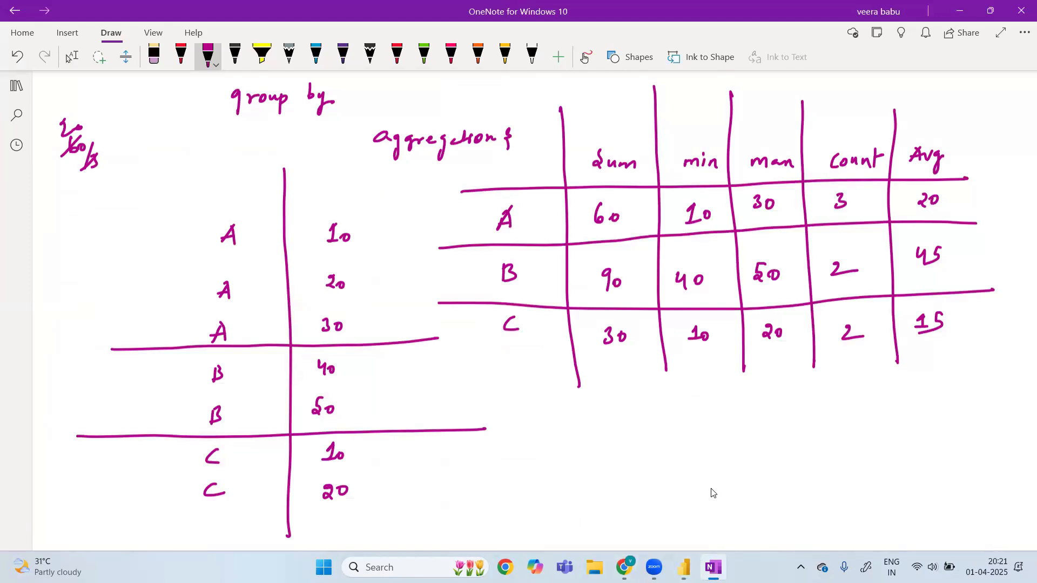
mouse_move(684, 566)
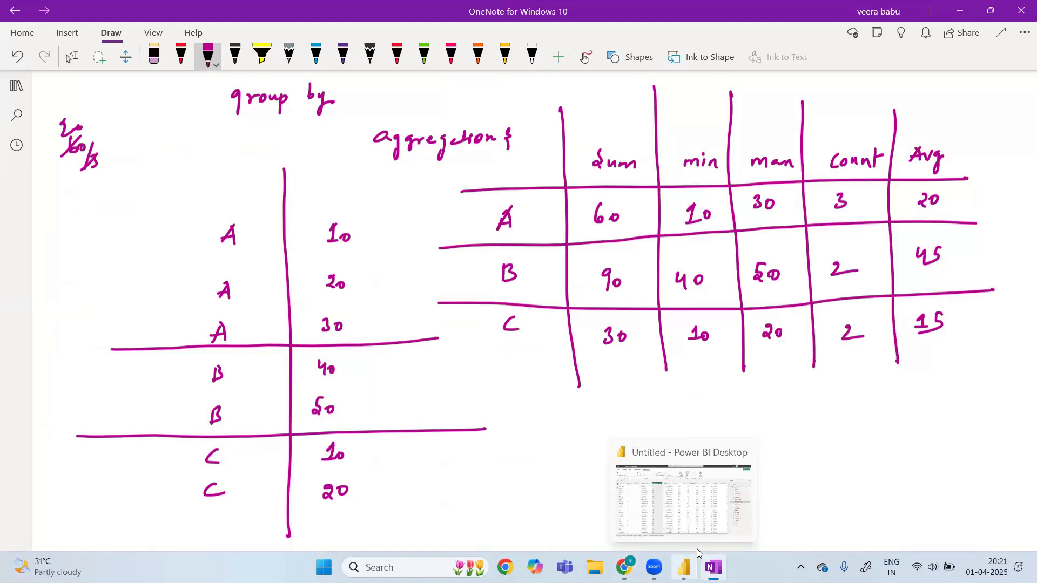
click(712, 511)
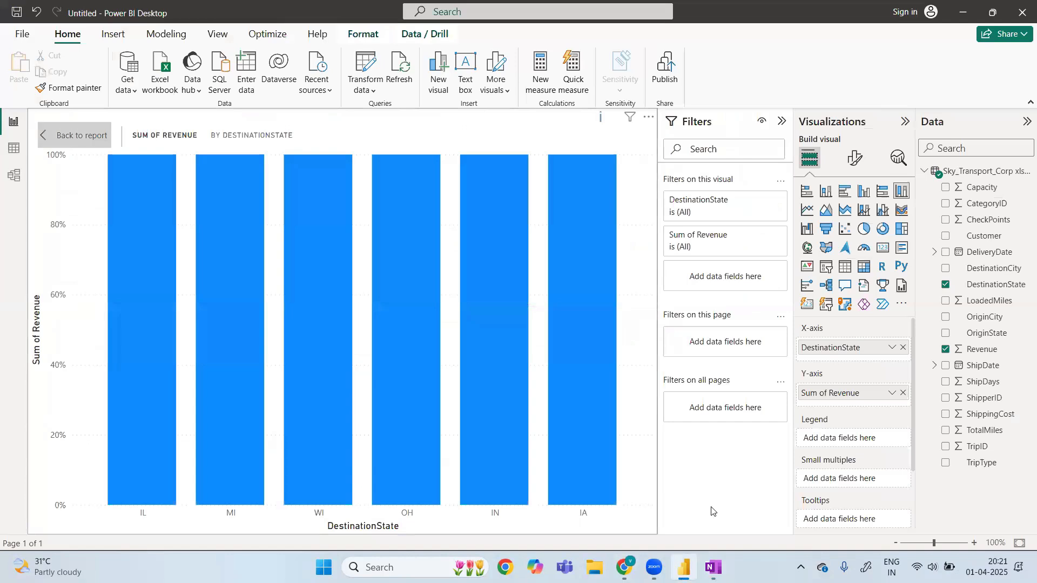
- Leave the chart's focus mode and go back to the report page
key(Return)
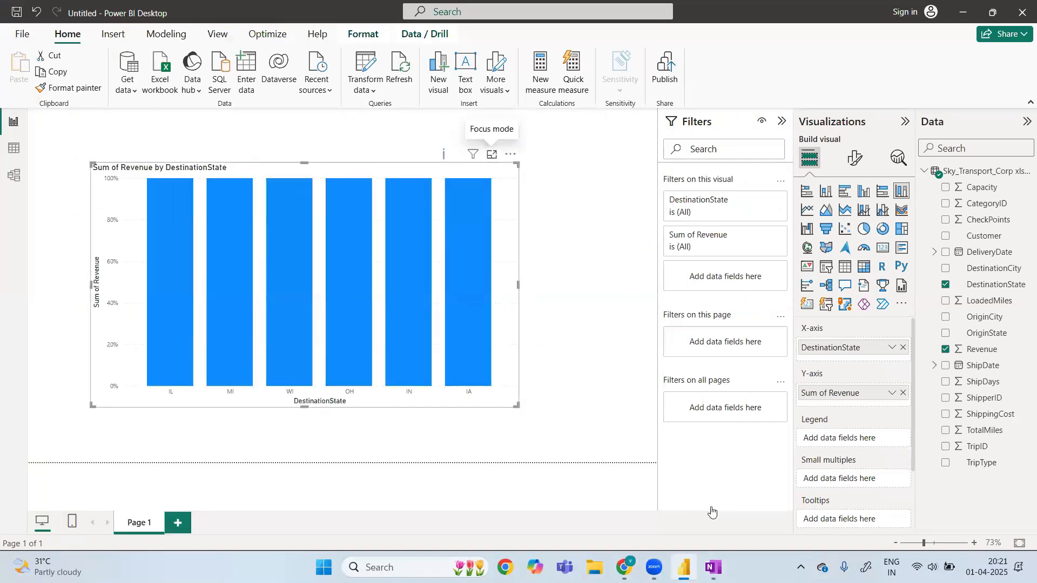
key(Return)
mouse_move(407, 217)
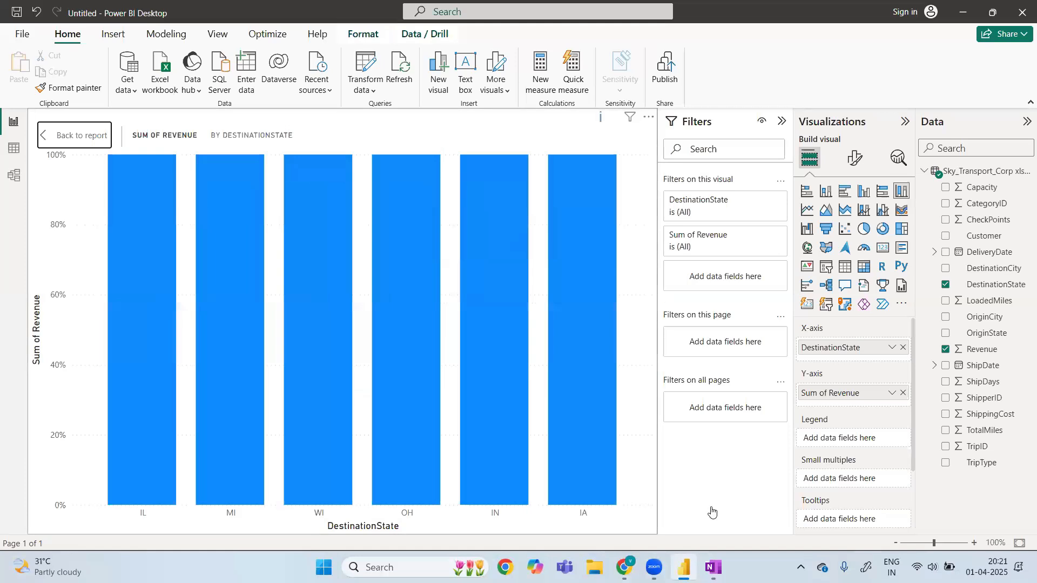
click(75, 135)
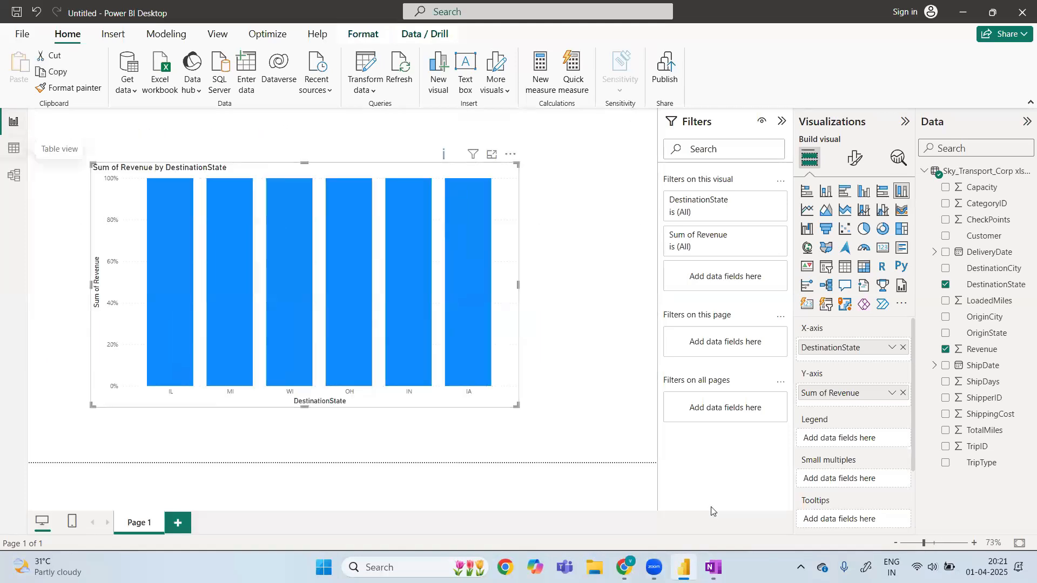
- Examine the distinct TripType values in the data table's column filter, and return to the report view
click(15, 148)
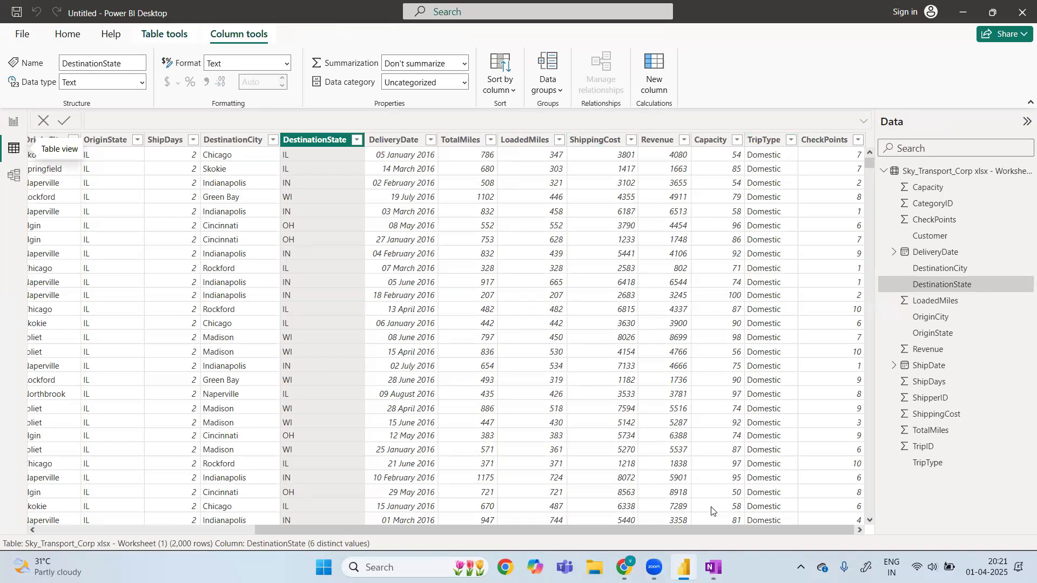
click(793, 141)
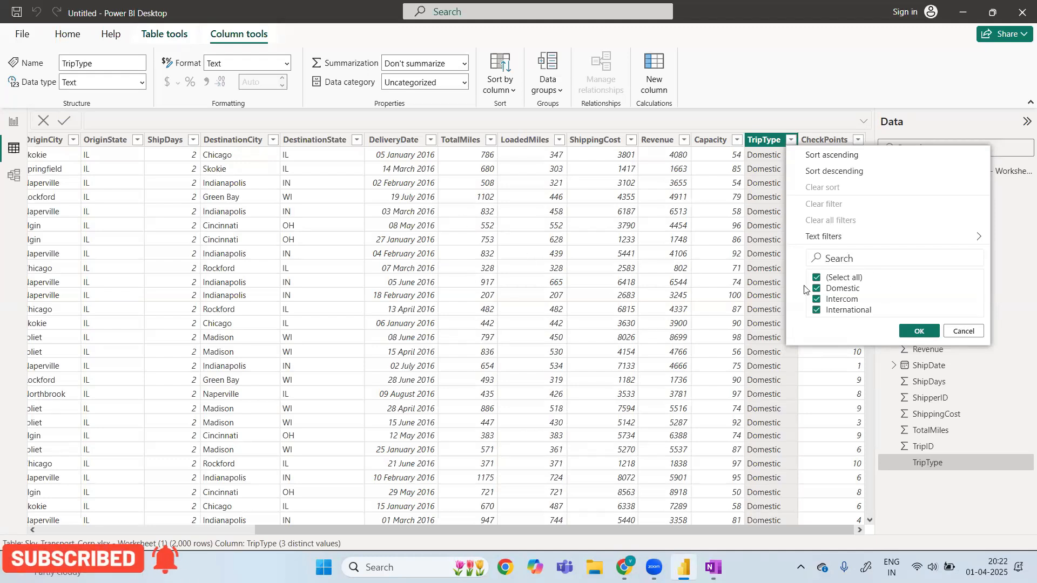
click(916, 332)
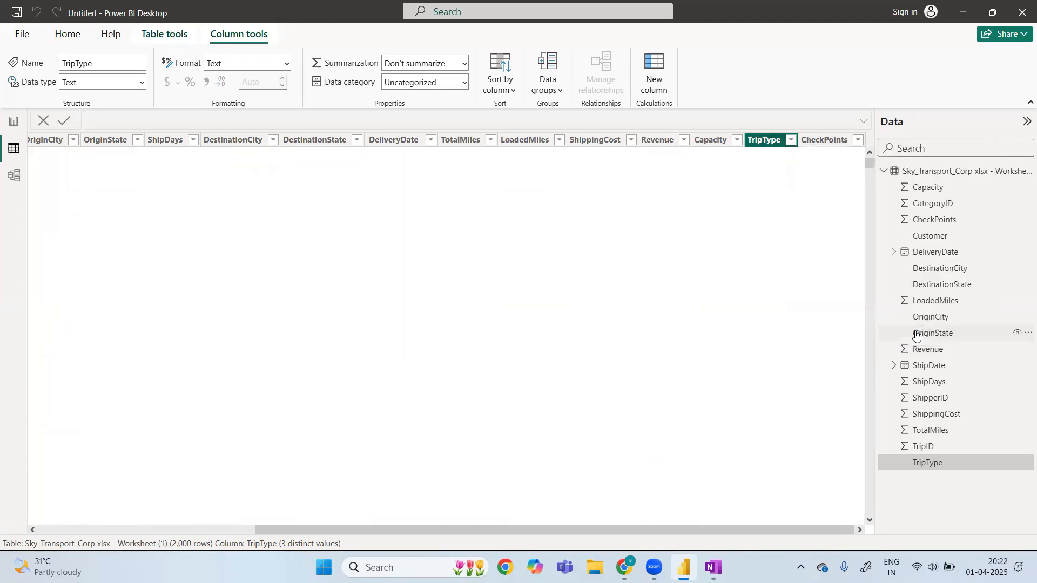
mouse_move(713, 567)
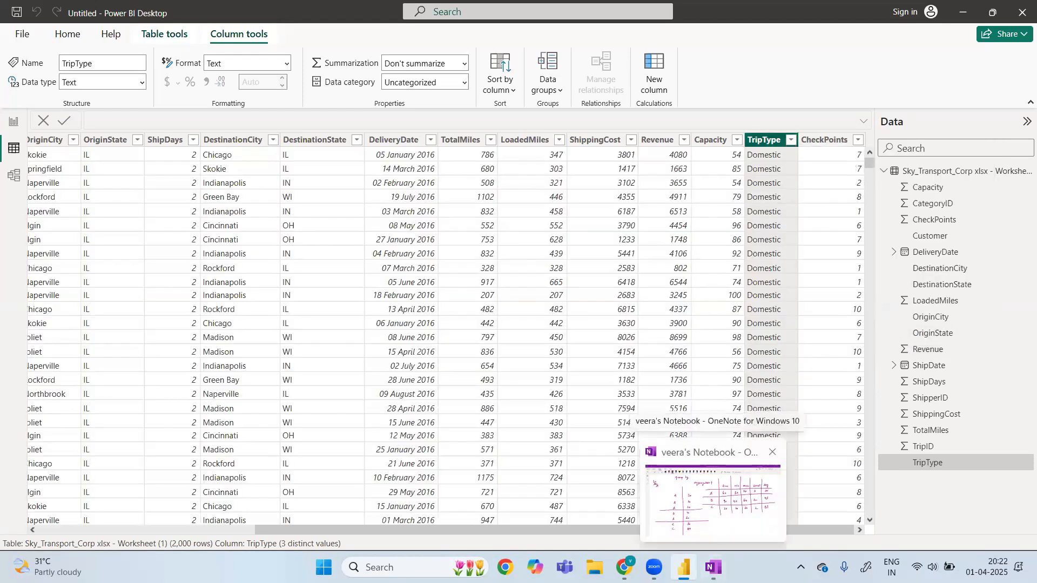
click(672, 489)
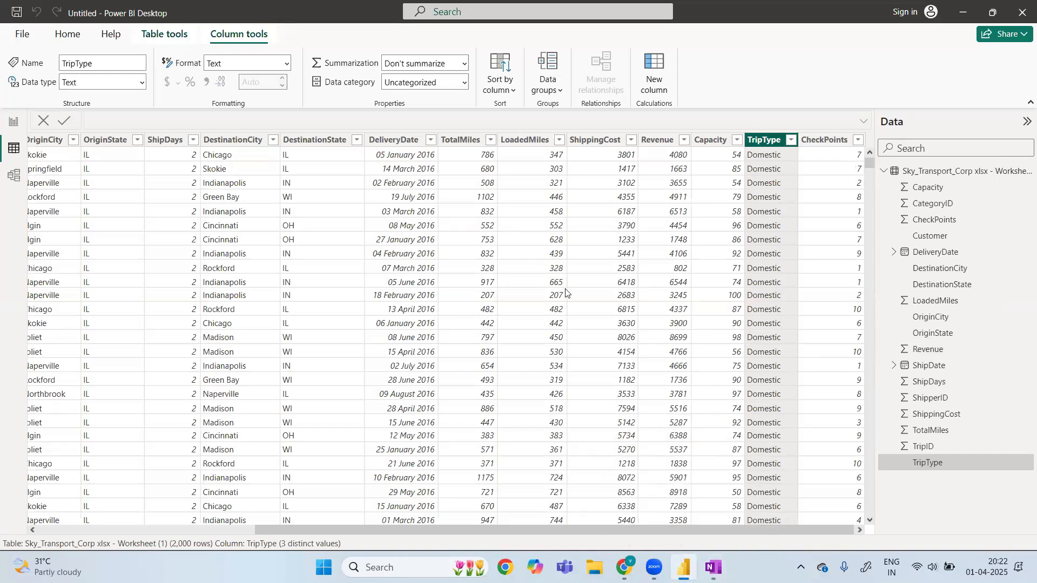
click(16, 123)
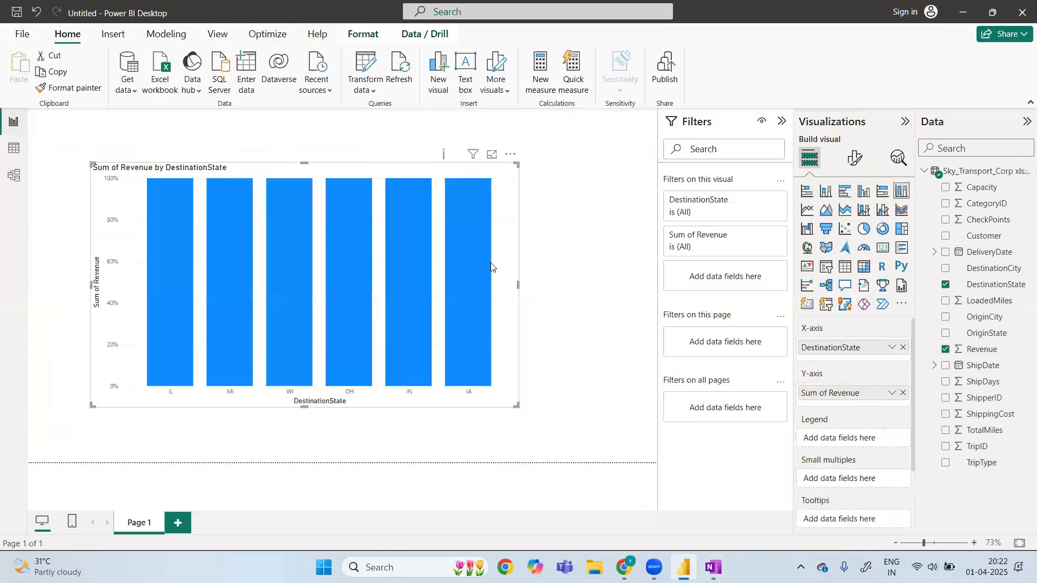
- Enlarge the 100% stacked column chart outward from its upper-right corner and add TripType as its legend
click(518, 170)
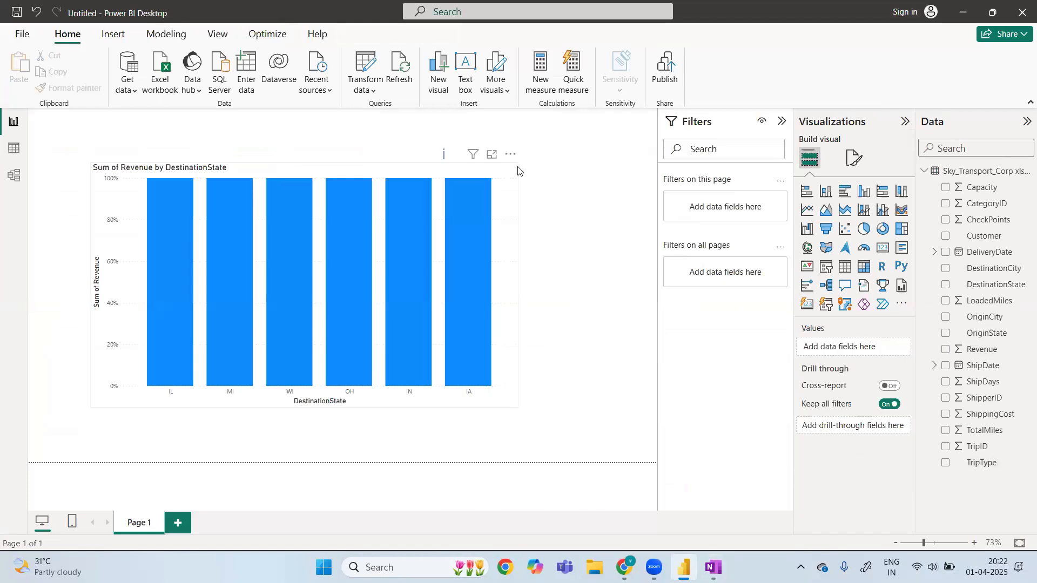
click(516, 164)
drag(517, 162, 570, 143)
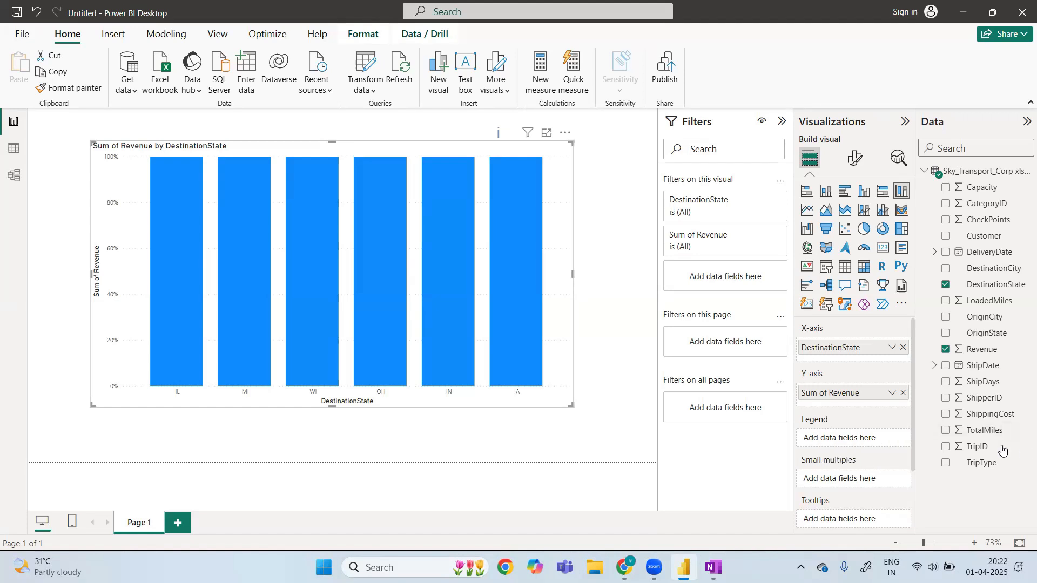
drag(983, 464, 862, 441)
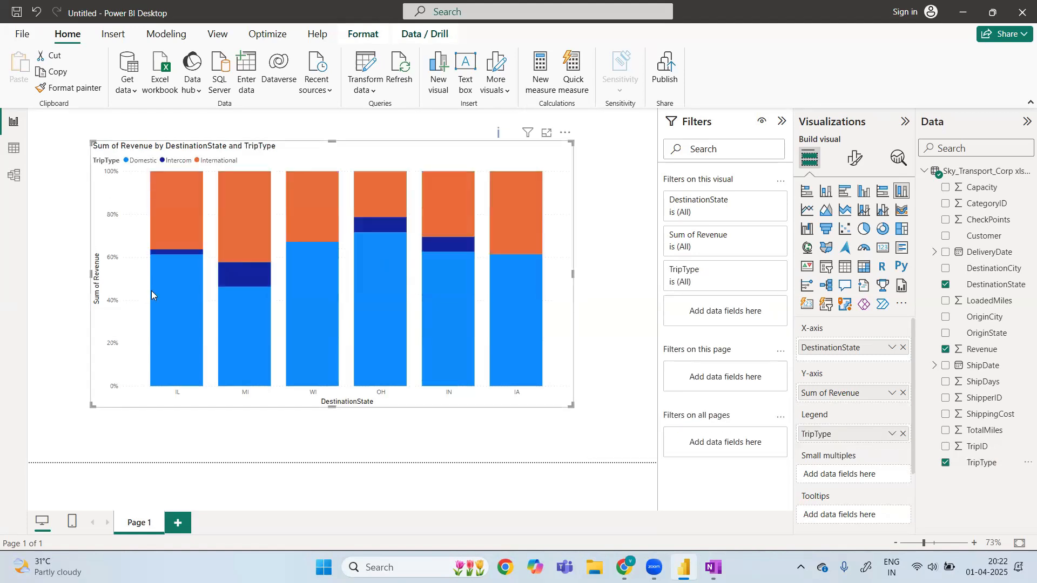
- Convert the revenue by DestinationState and TripType visual to a 100% stacked bar chart
mouse_move(167, 203)
click(882, 192)
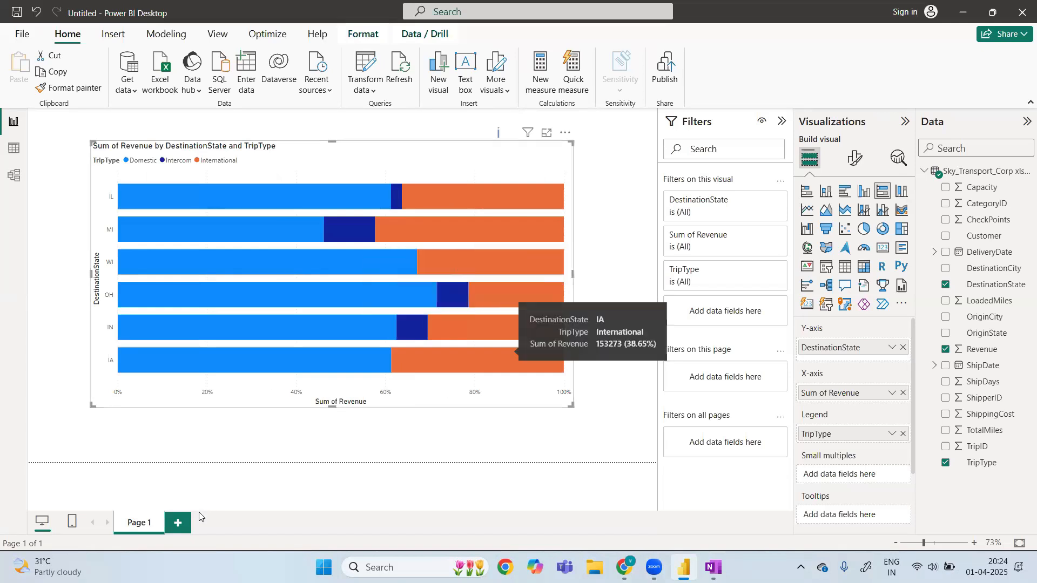
- Add a second report page and place an enlarged line chart on its canvas
click(180, 523)
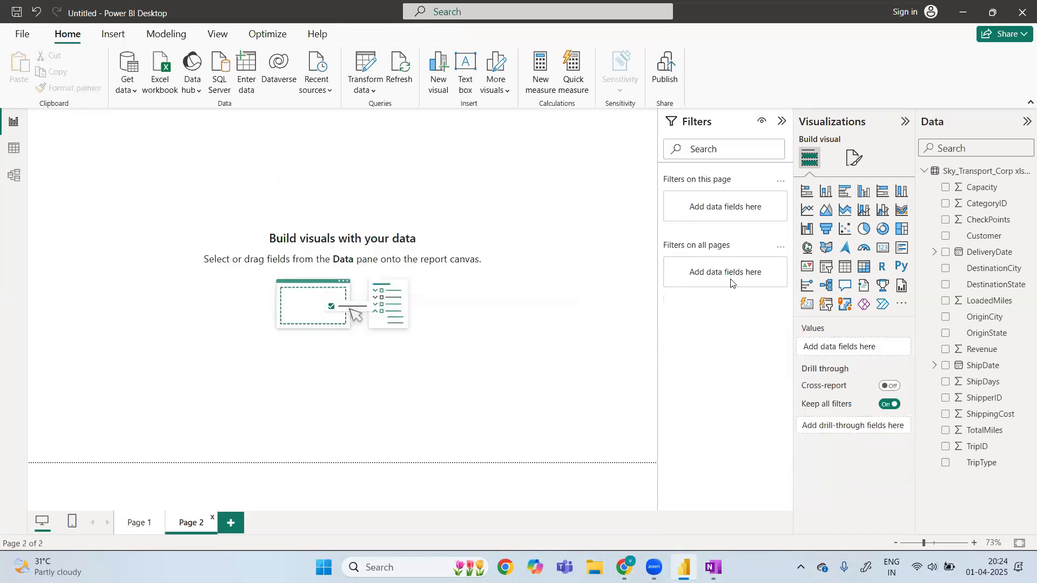
click(811, 216)
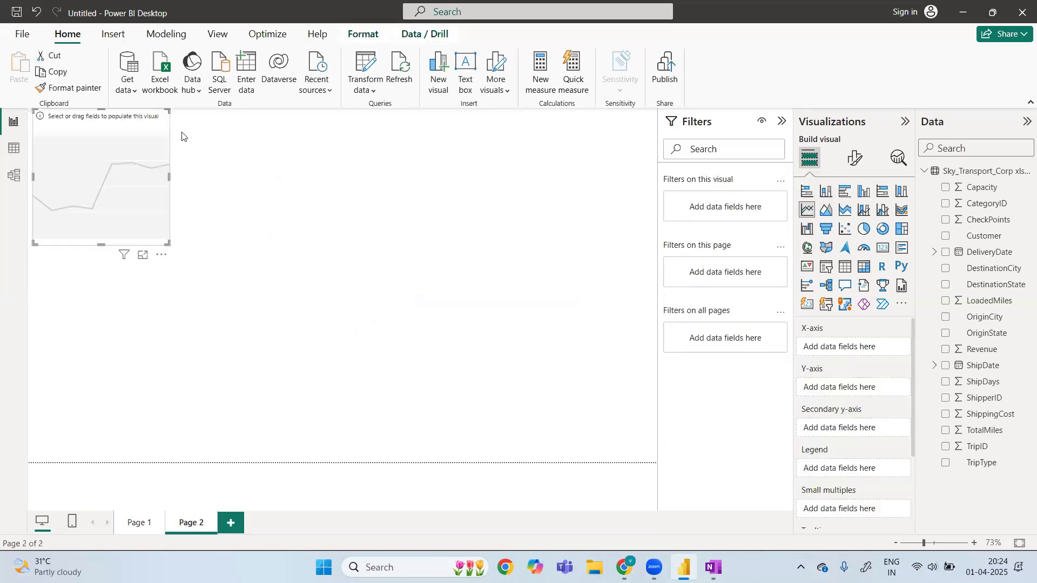
drag(101, 125, 212, 203)
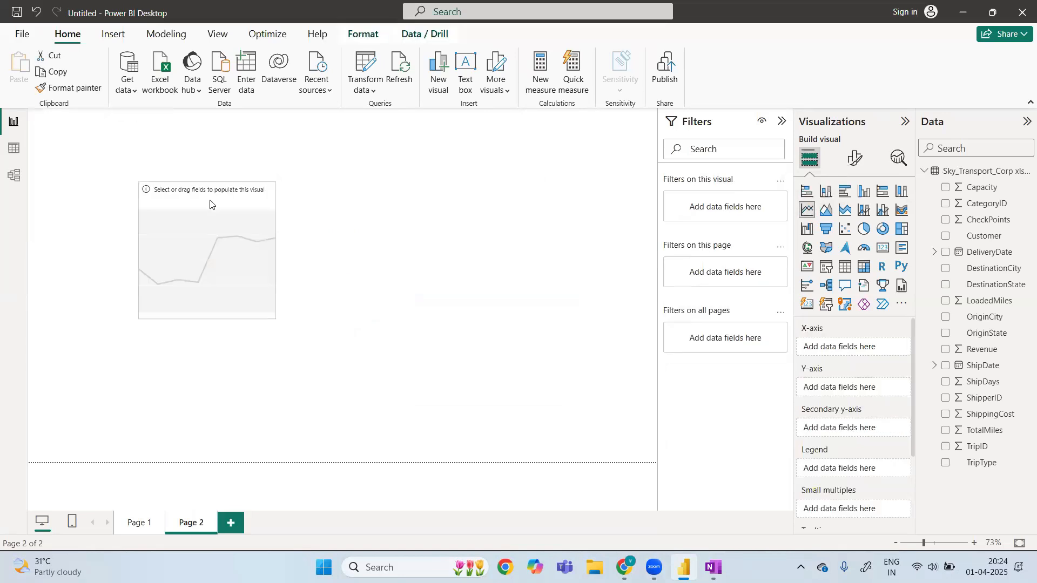
drag(276, 189, 428, 127)
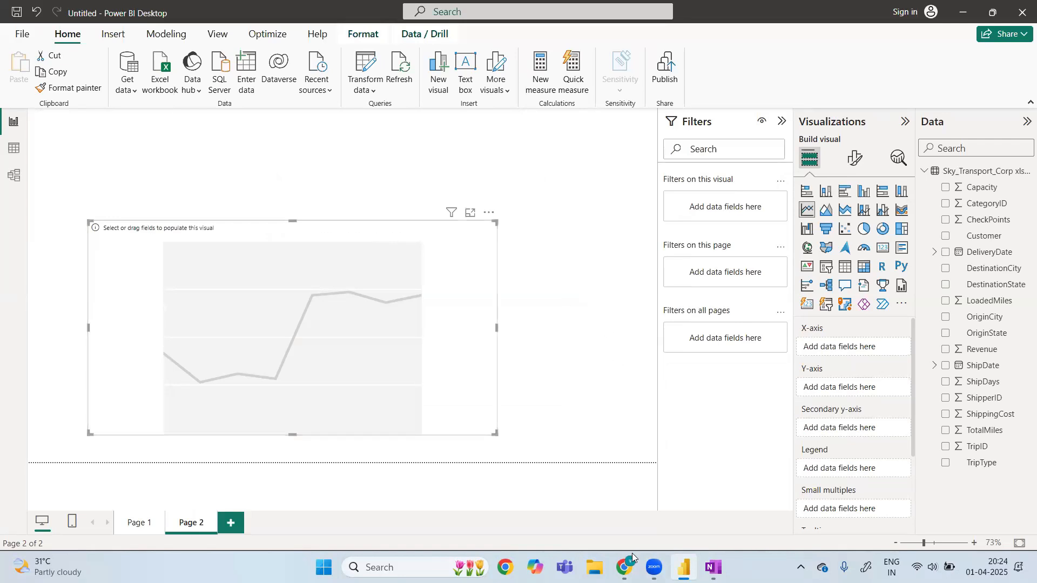
mouse_move(625, 565)
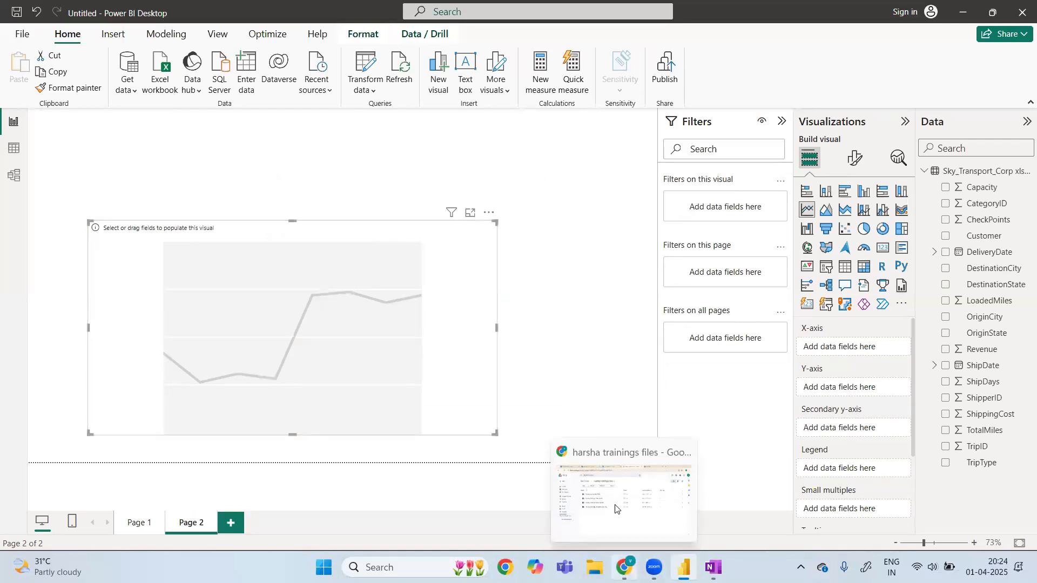
click(615, 509)
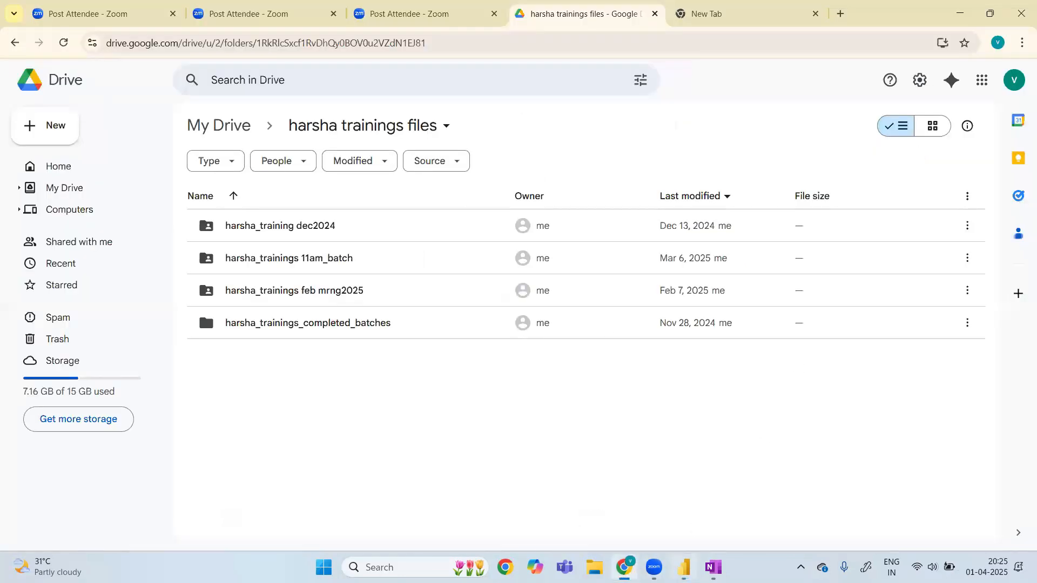
mouse_move(683, 567)
click(677, 518)
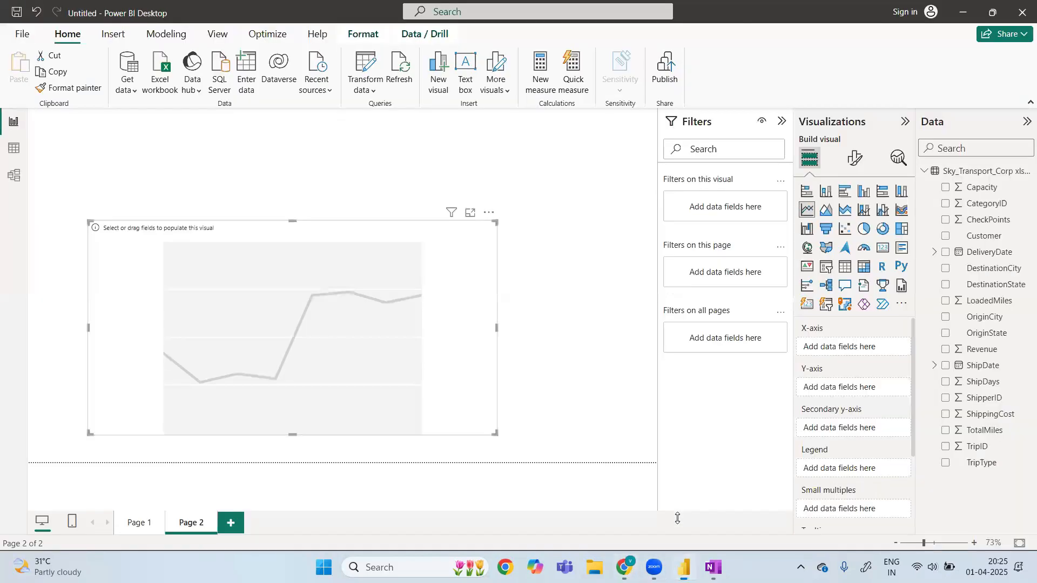
- Move the line chart up the page, then plot Revenue on its Y-axis against the DeliveryDate hierarchy on its X-axis
drag(285, 237, 320, 195)
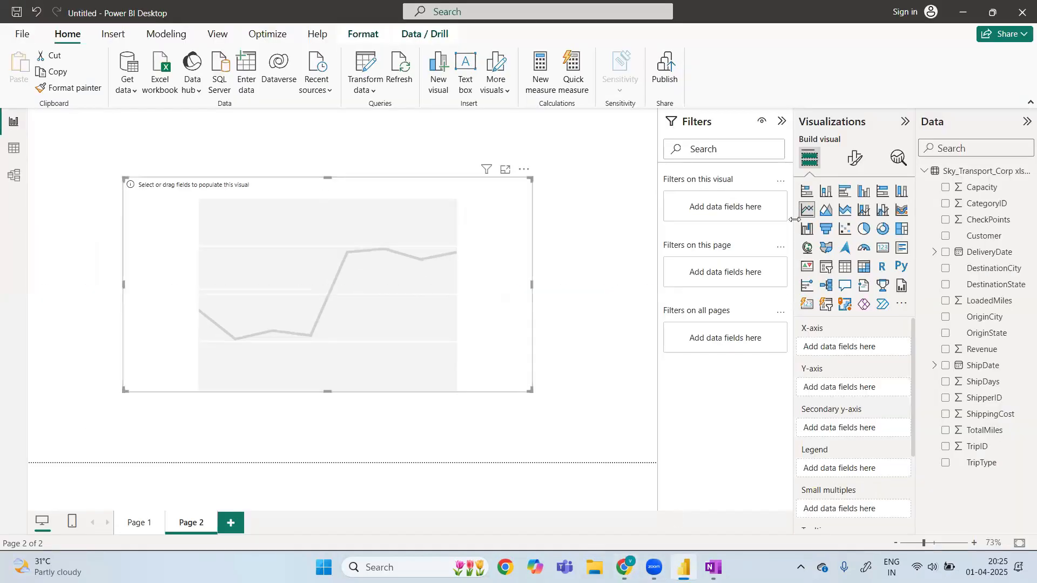
drag(981, 255, 869, 350)
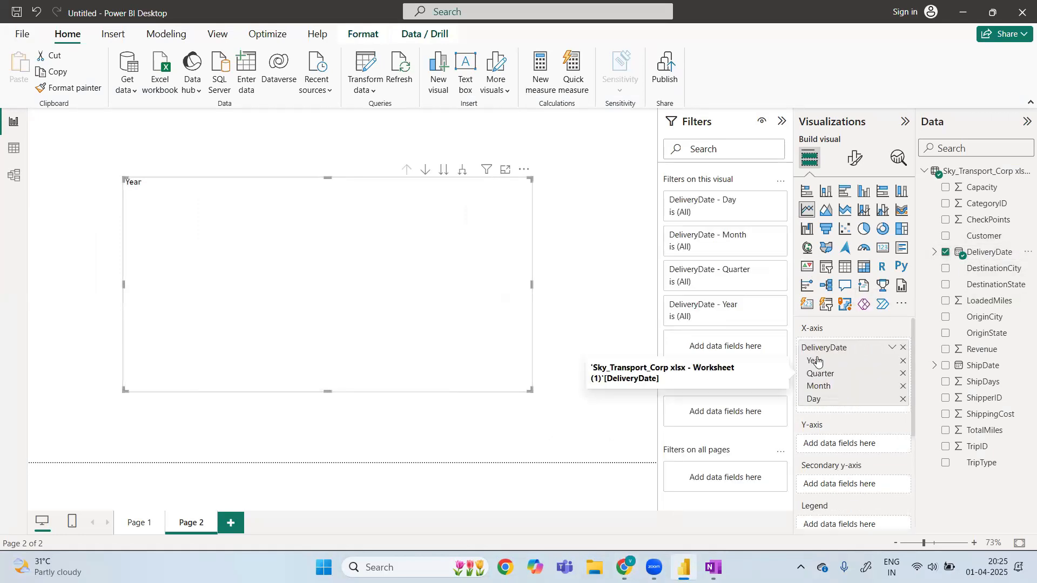
click(935, 252)
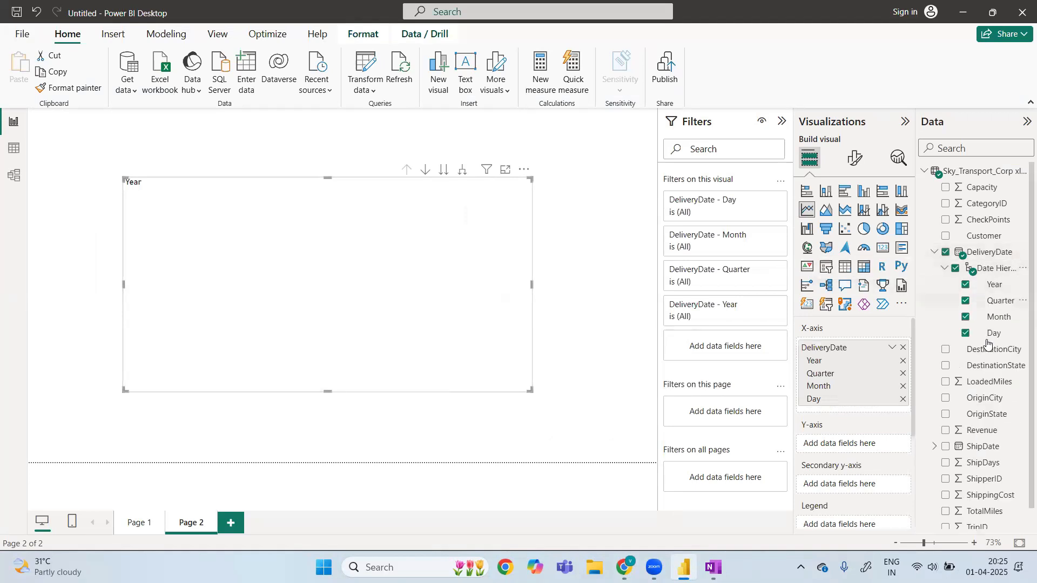
click(933, 253)
click(934, 254)
drag(982, 430, 885, 447)
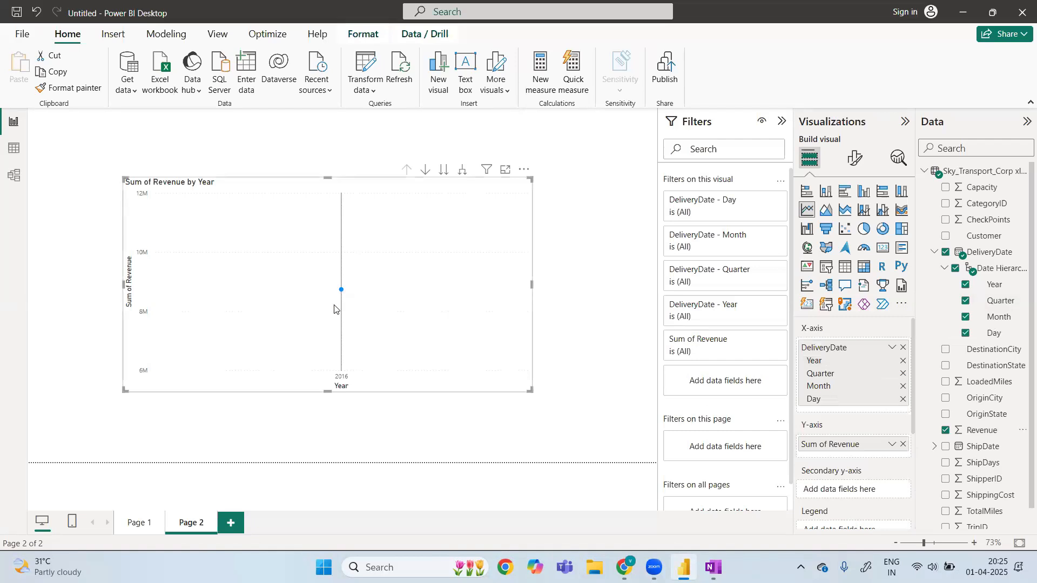
- Examine the range of dates in the data table's DeliveryDate column filter, and return to the report view
mouse_move(318, 294)
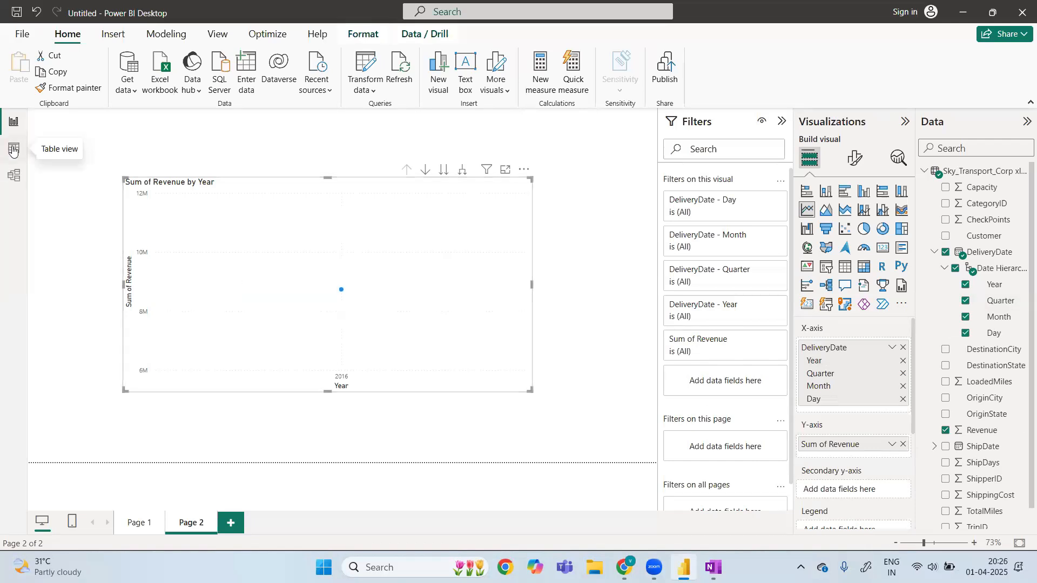
click(14, 148)
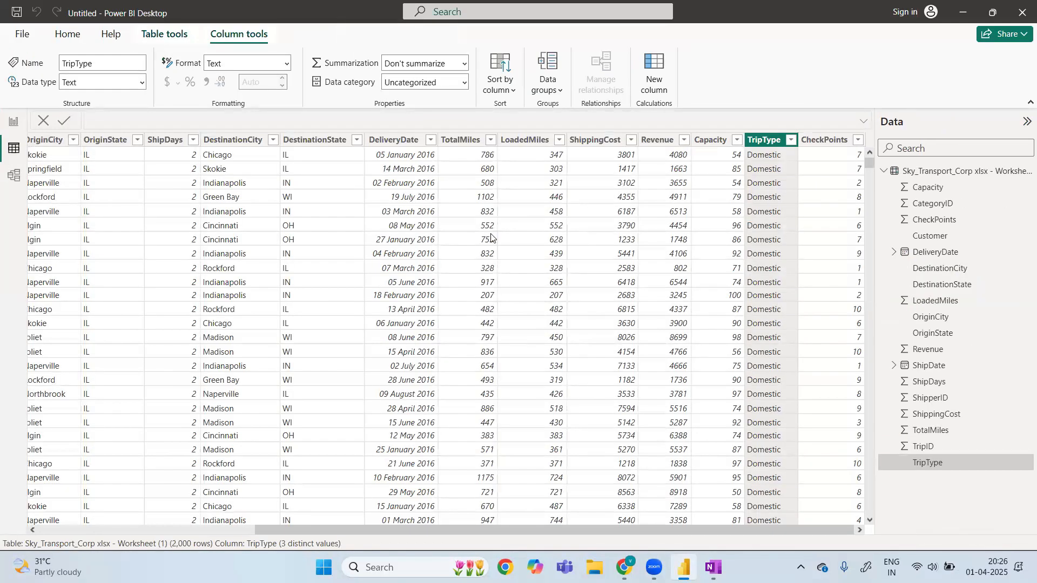
click(432, 145)
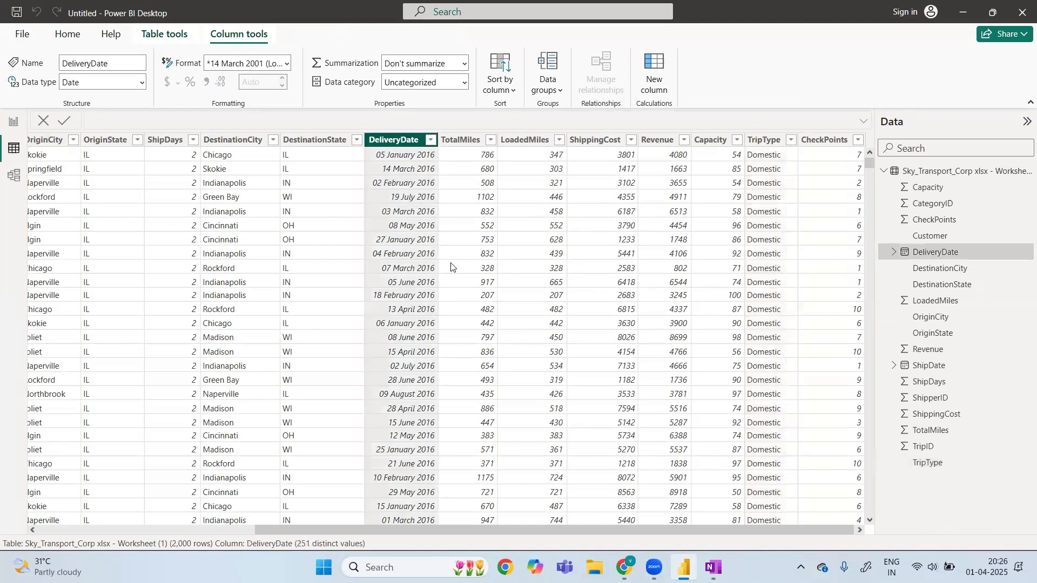
click(432, 140)
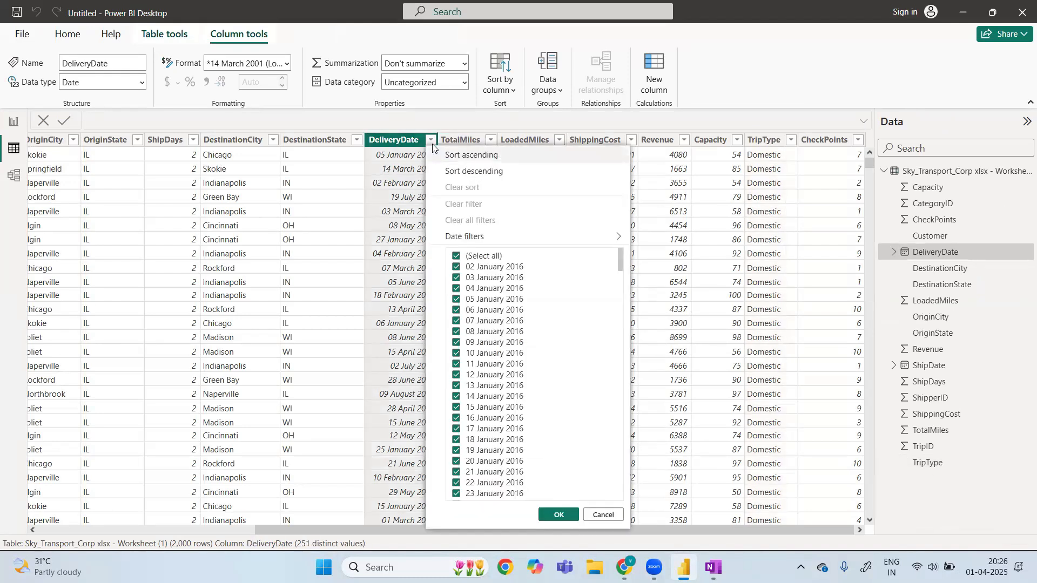
scroll(523, 373, down, 8)
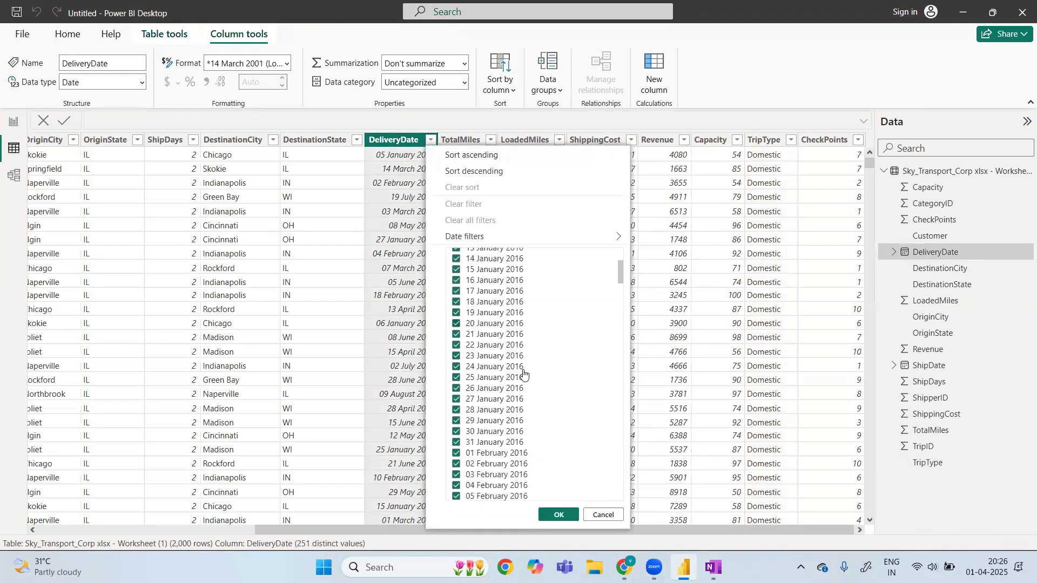
scroll(523, 373, down, 8)
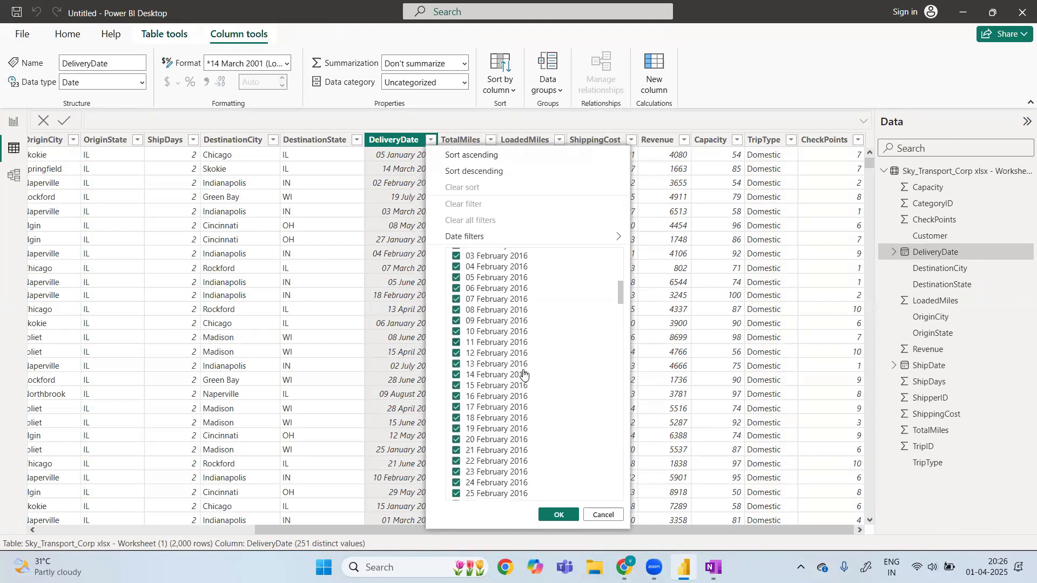
scroll(524, 373, down, 10)
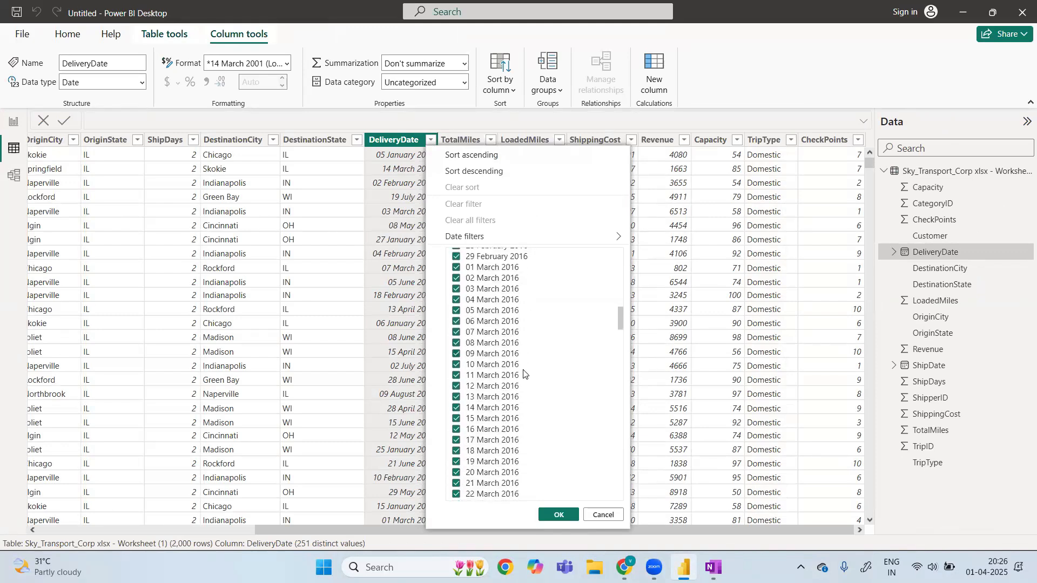
scroll(523, 373, down, 13)
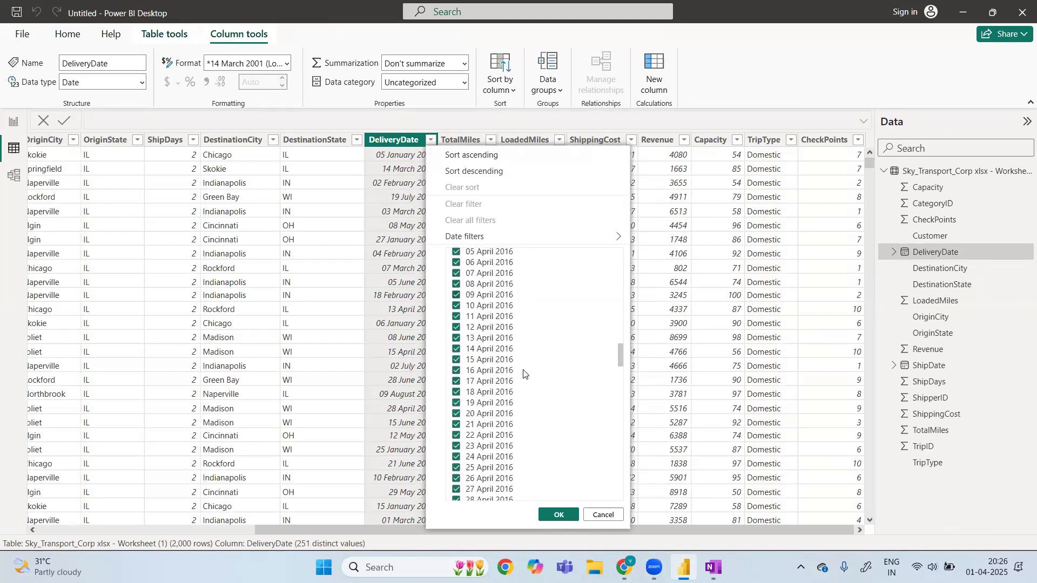
scroll(524, 372, down, 9)
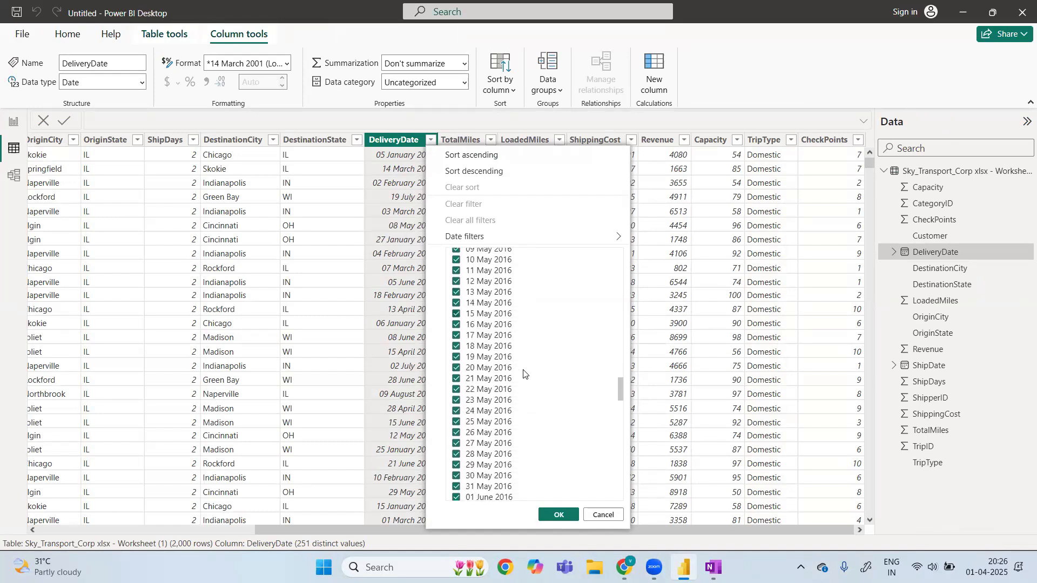
scroll(524, 372, down, 10)
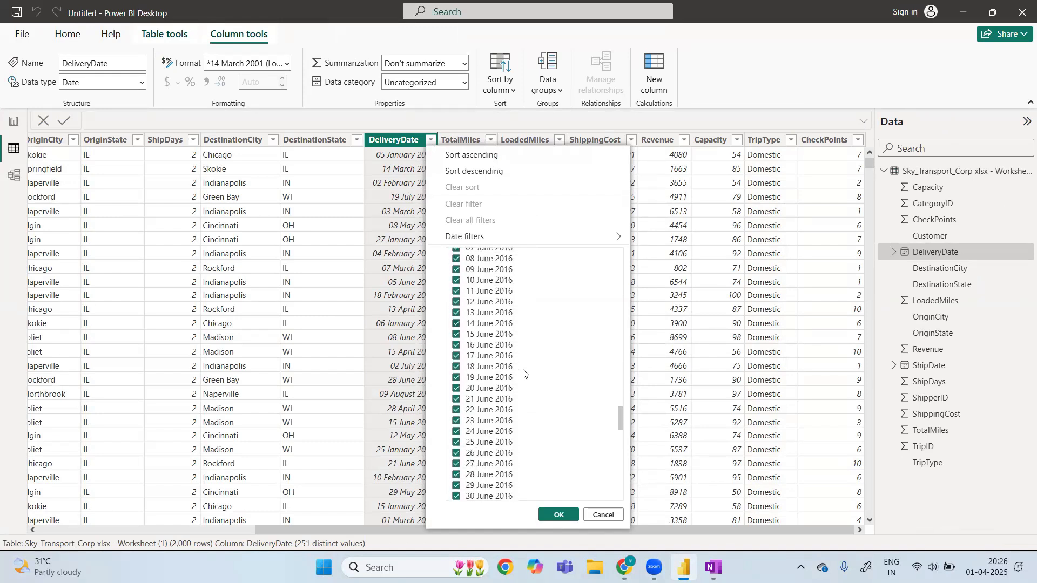
scroll(523, 373, down, 12)
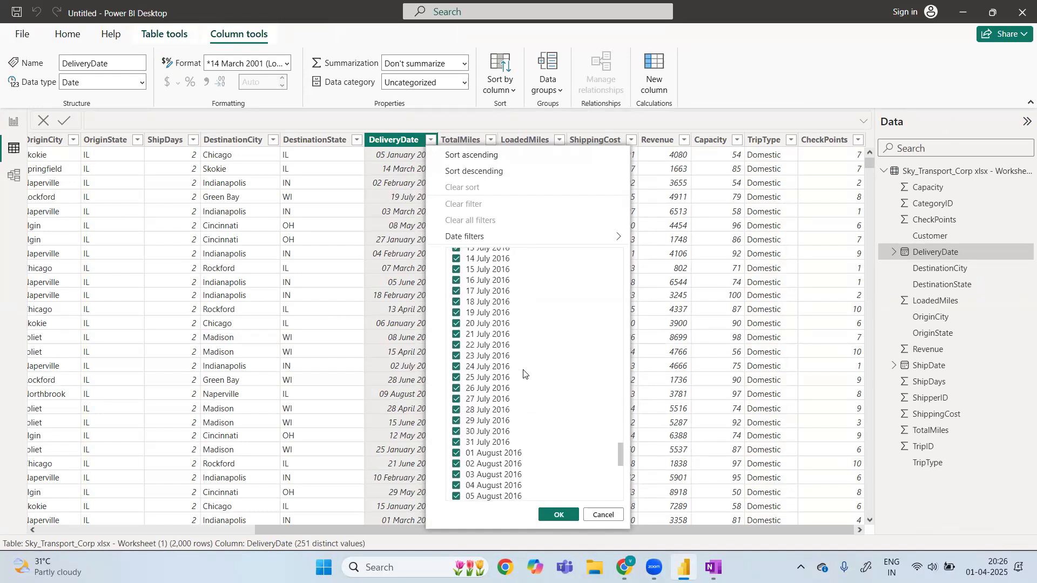
scroll(523, 372, down, 6)
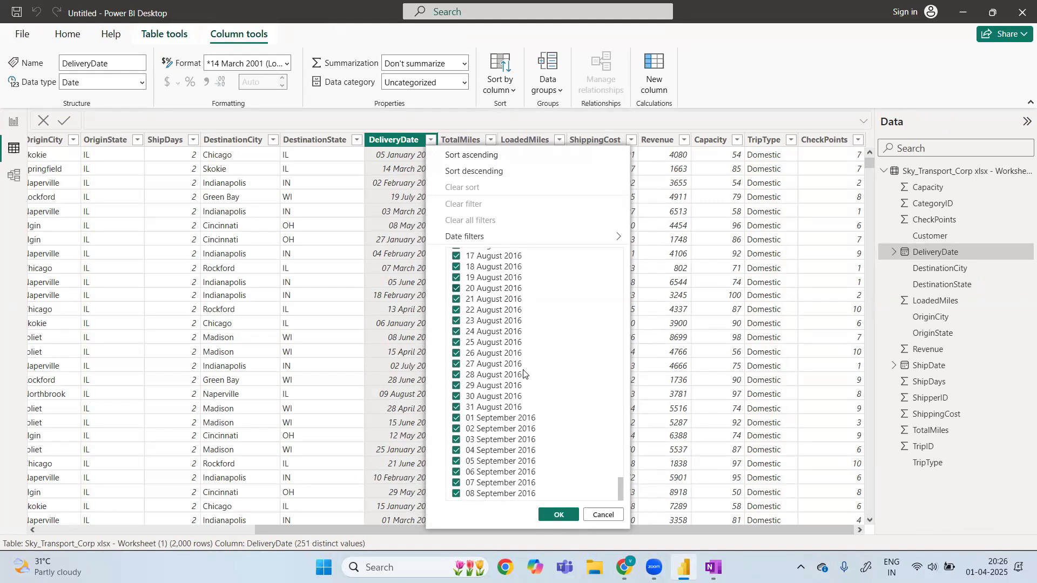
click(561, 517)
click(560, 518)
click(13, 121)
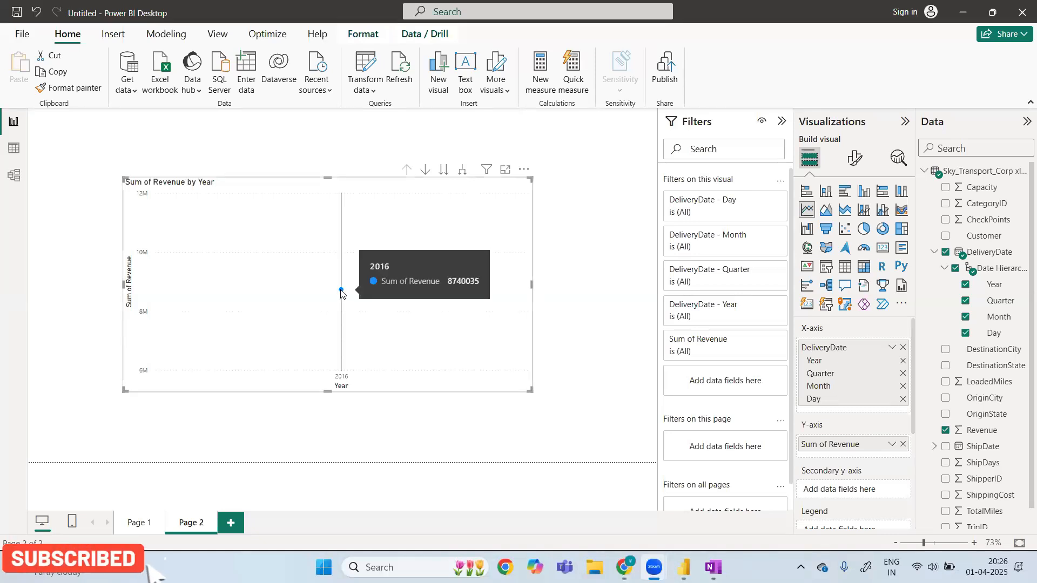
- Remove the Year and Quarter levels from the line chart's X-axis, and view the monthly revenue trend in focus mode
click(903, 360)
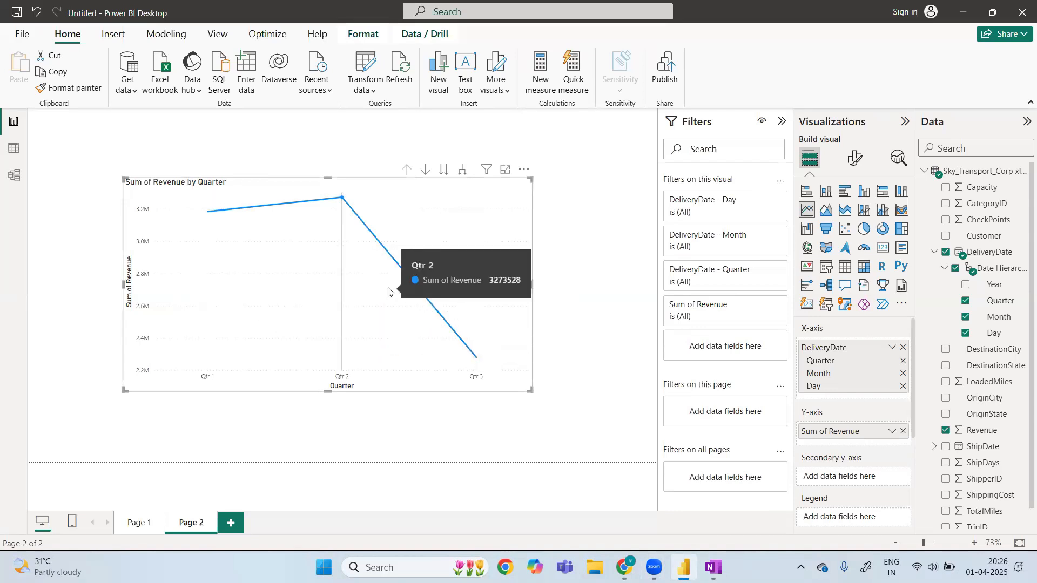
click(903, 361)
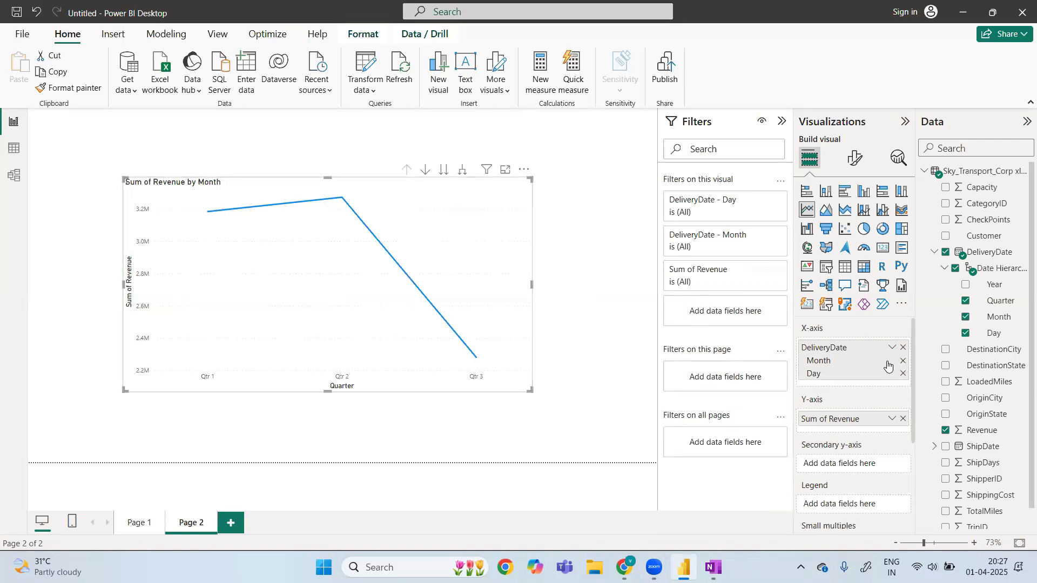
click(504, 170)
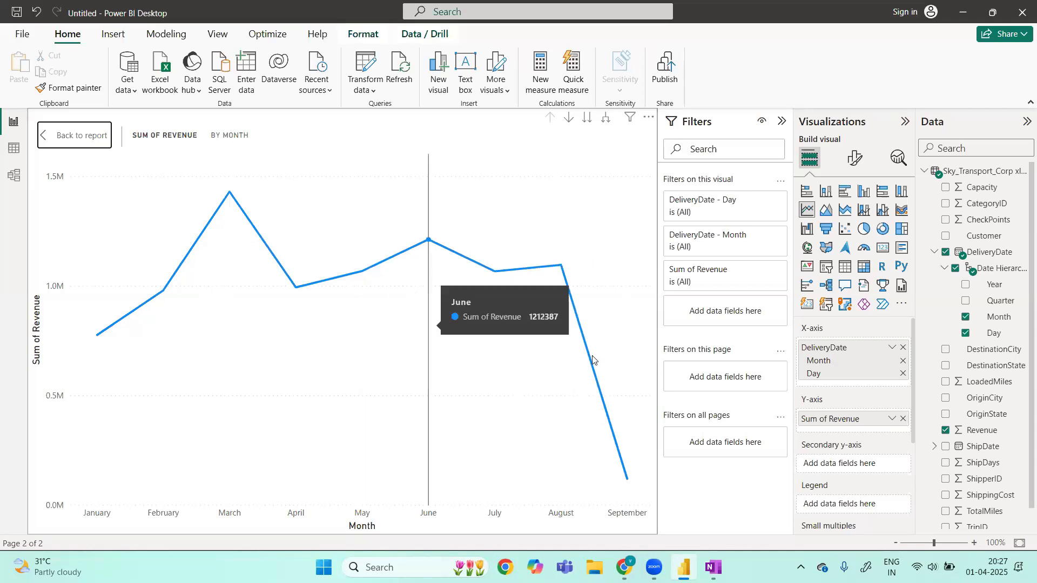
click(81, 136)
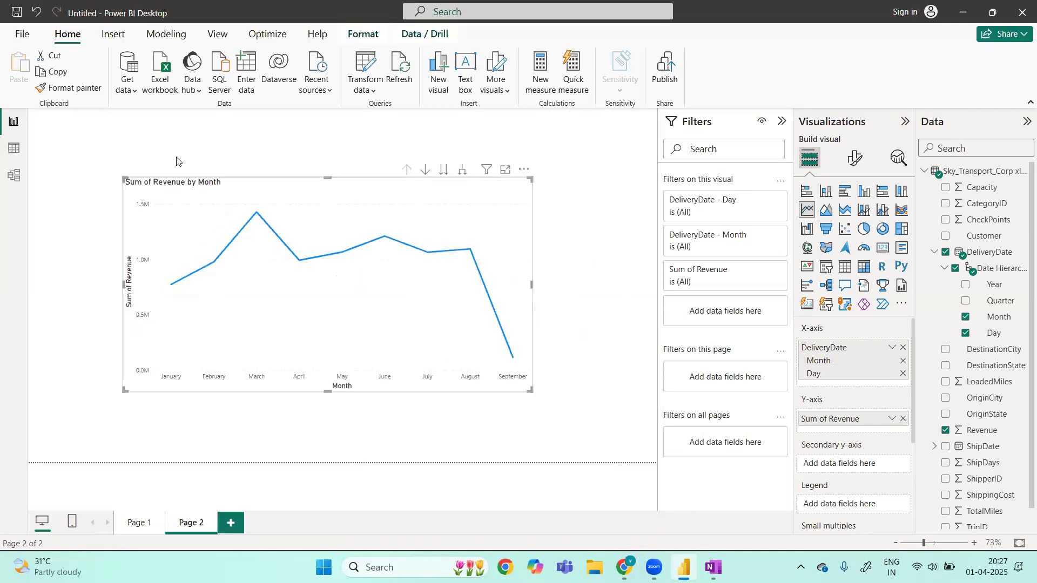
- Remove the Month level from the X-axis, add Month back beneath Day, and inspect the resulting revenue line
click(903, 366)
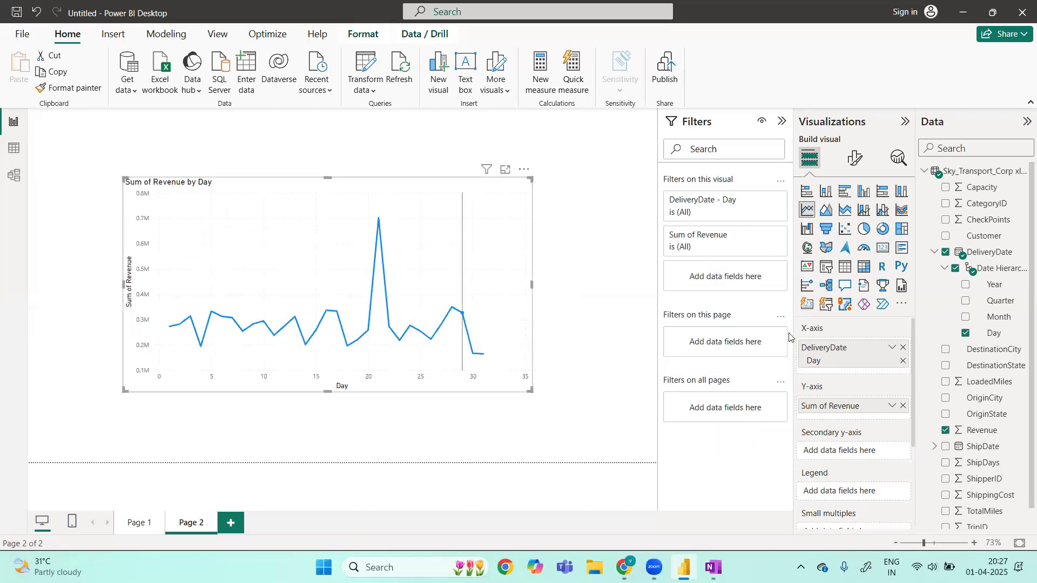
drag(996, 318, 876, 362)
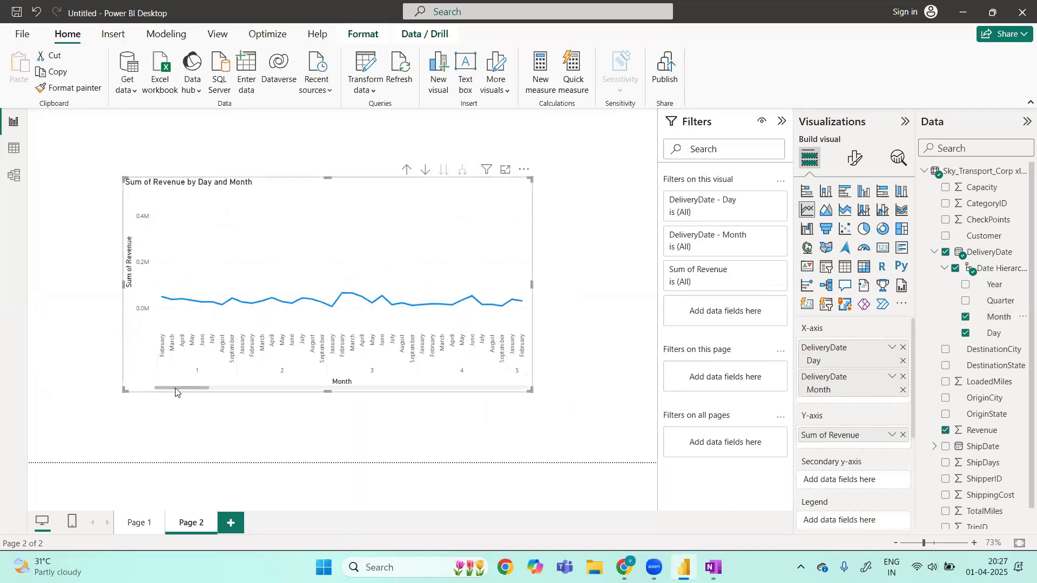
drag(209, 390, 116, 382)
mouse_move(443, 285)
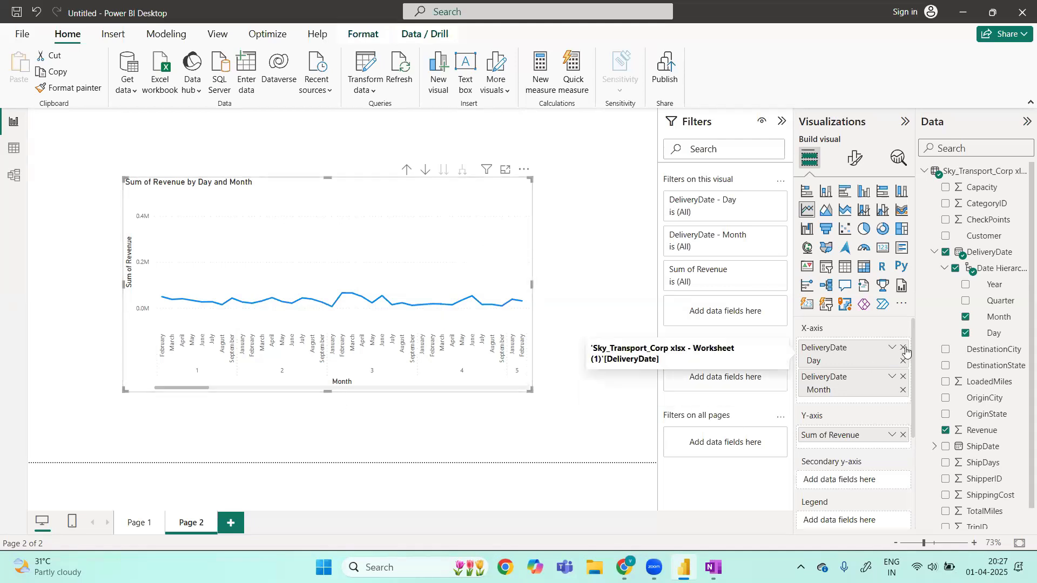
- Add a third report page and place an enlarged line chart near the middle of its canvas
click(236, 526)
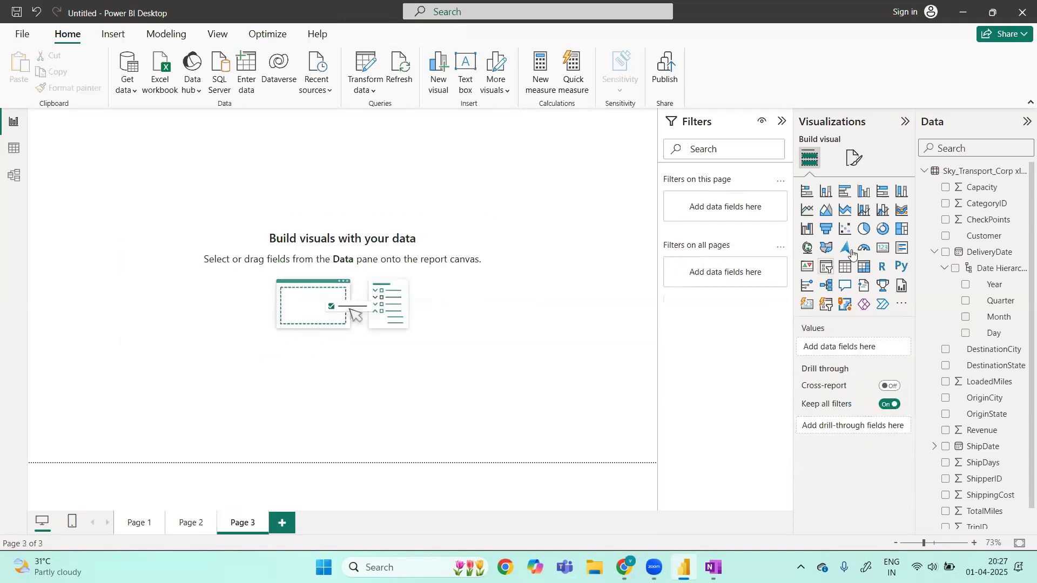
click(807, 211)
drag(172, 112, 518, 136)
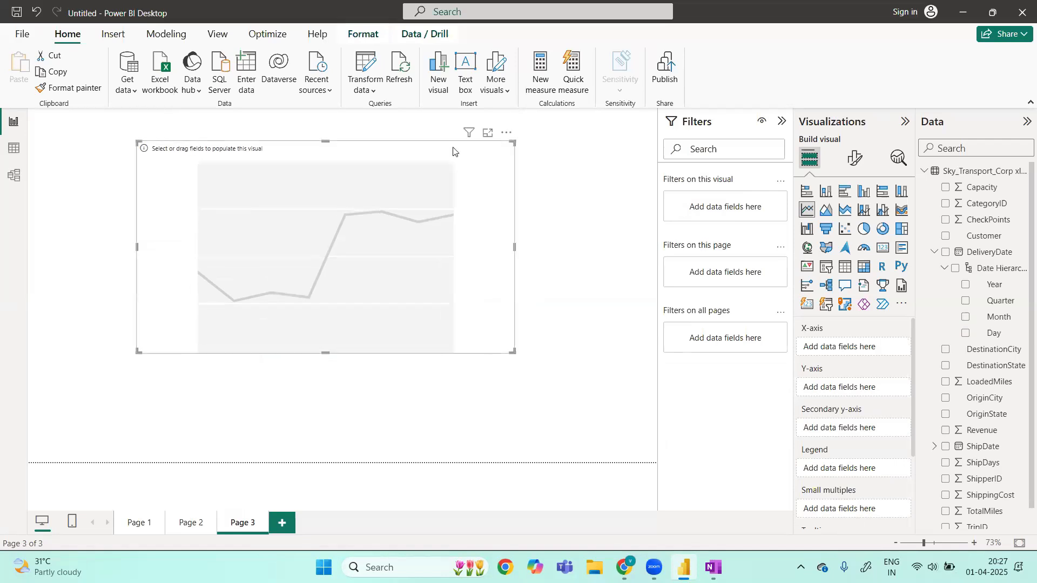
drag(447, 186, 441, 225)
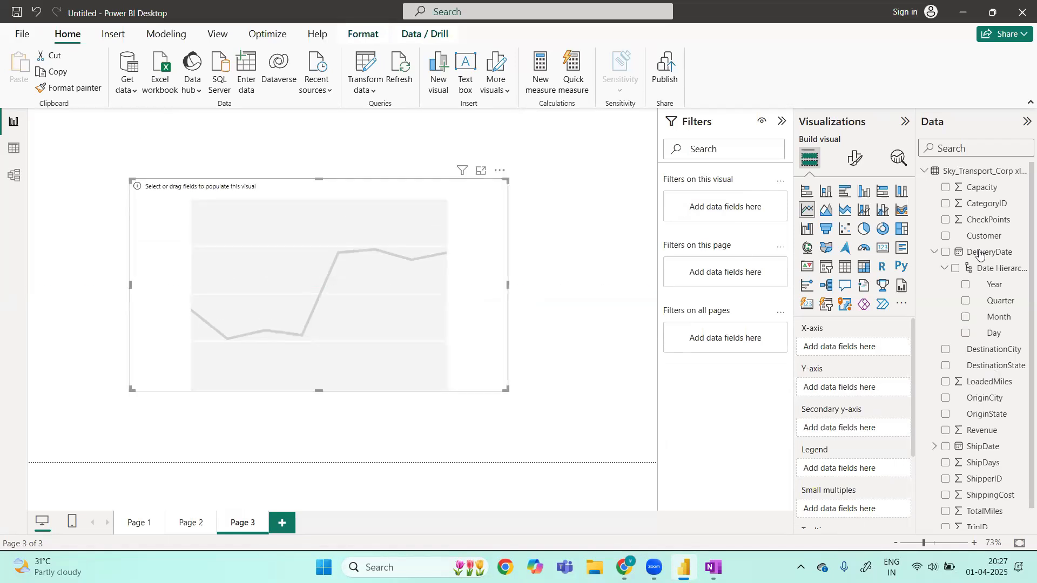
drag(980, 254, 868, 349)
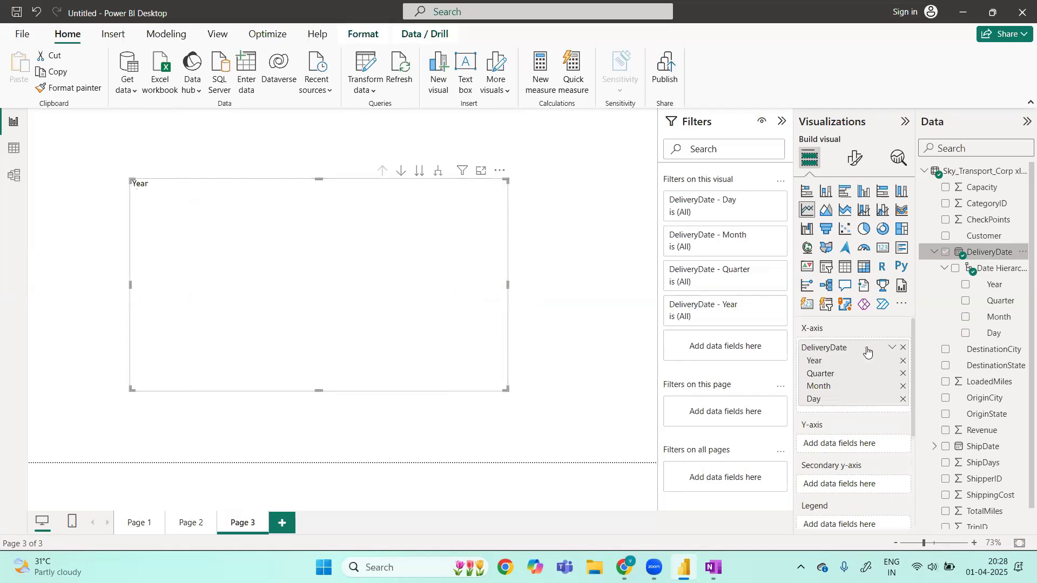
drag(982, 430, 868, 448)
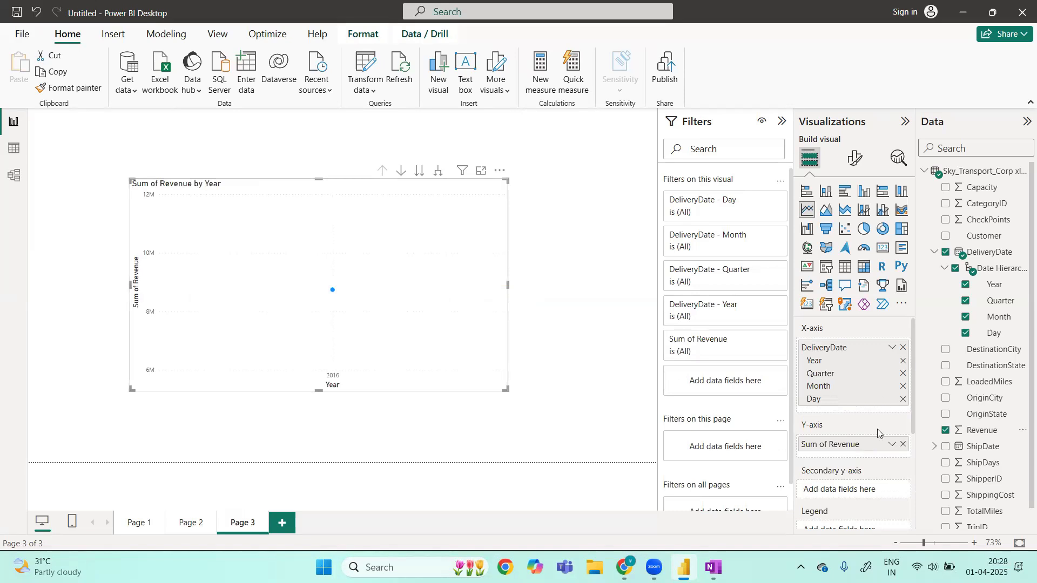
click(903, 444)
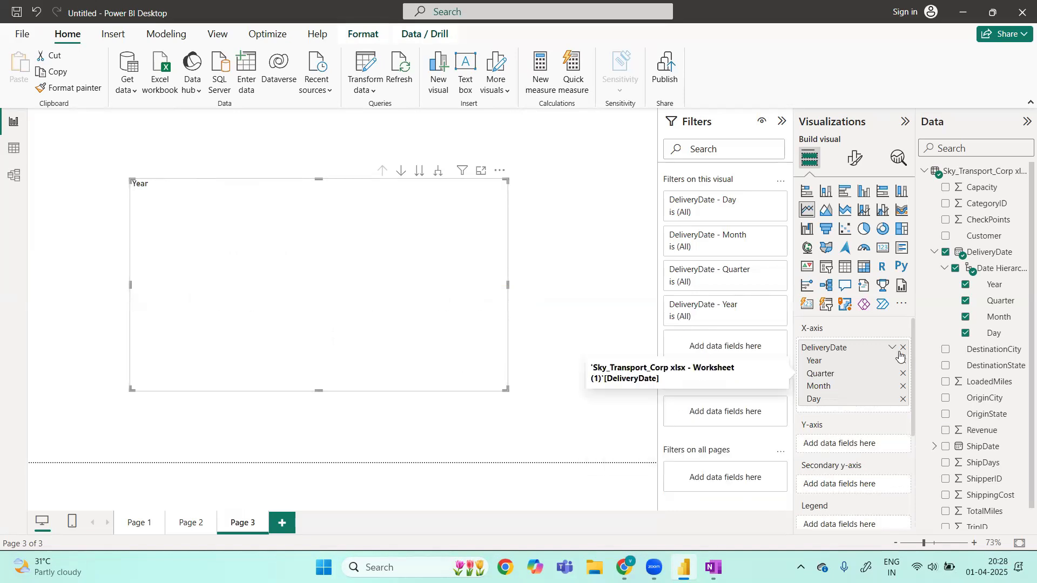
click(903, 349)
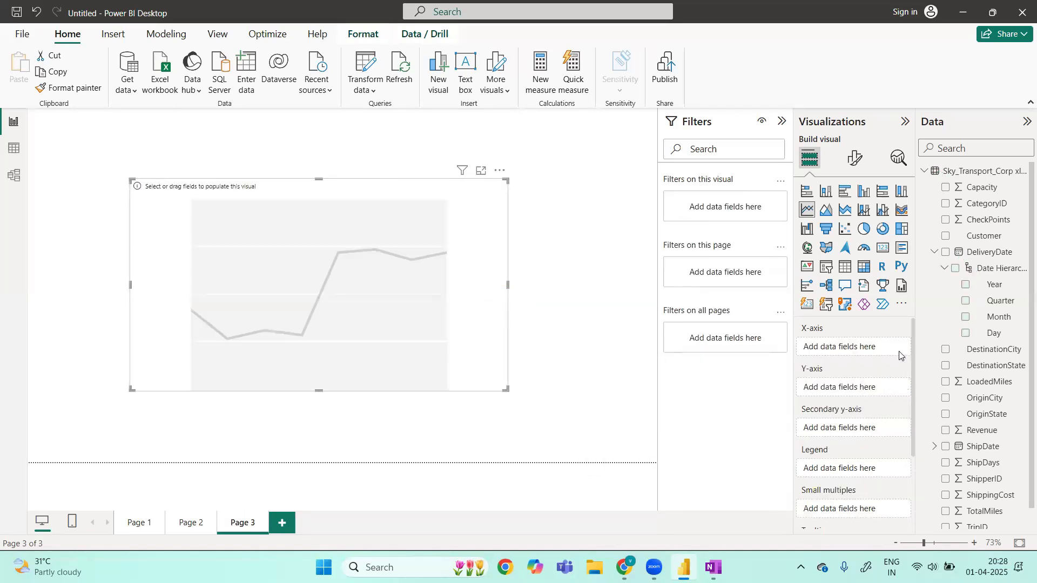
drag(989, 258, 868, 351)
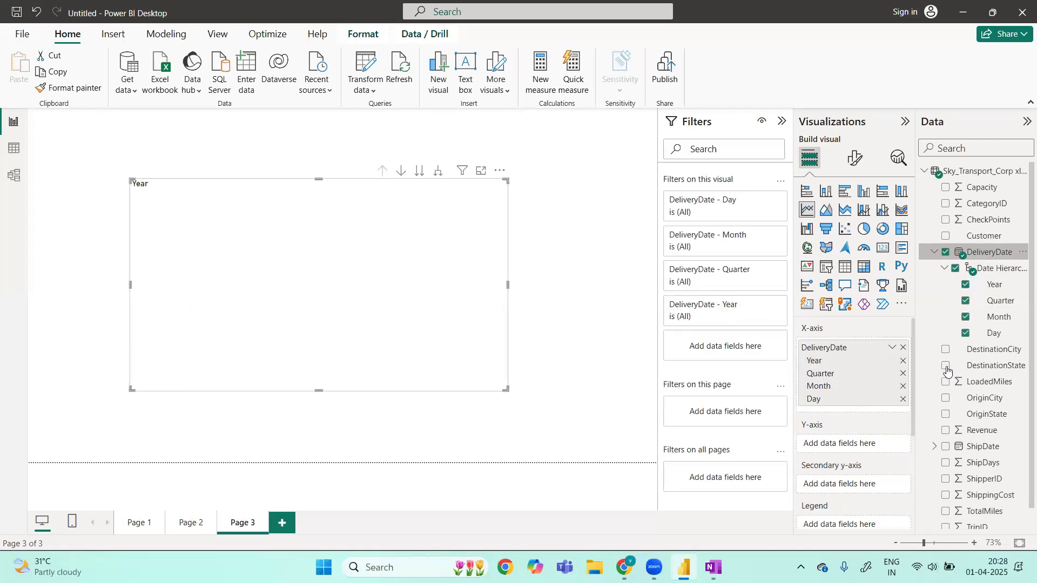
drag(973, 431, 852, 445)
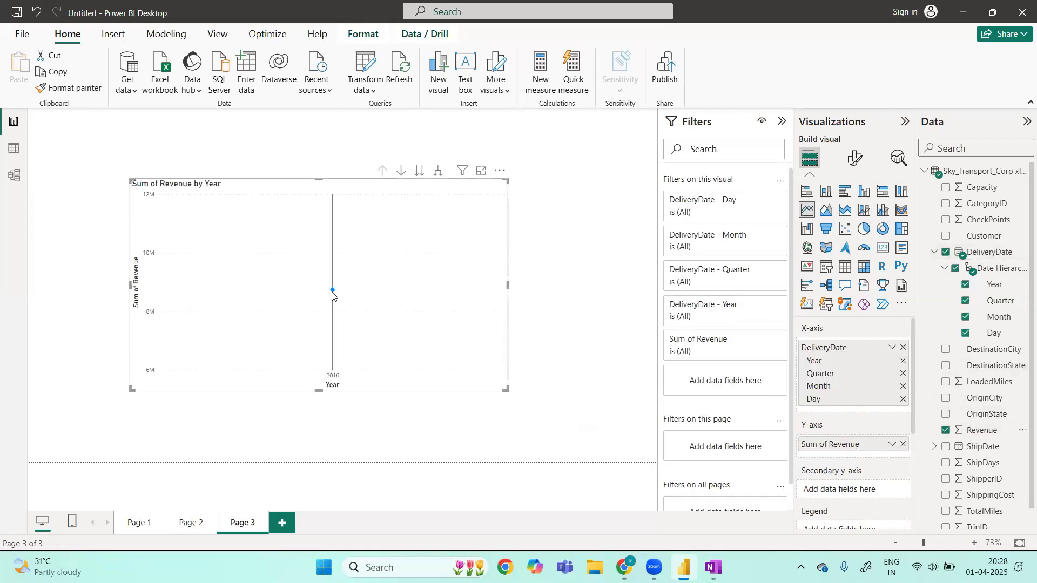
mouse_move(332, 293)
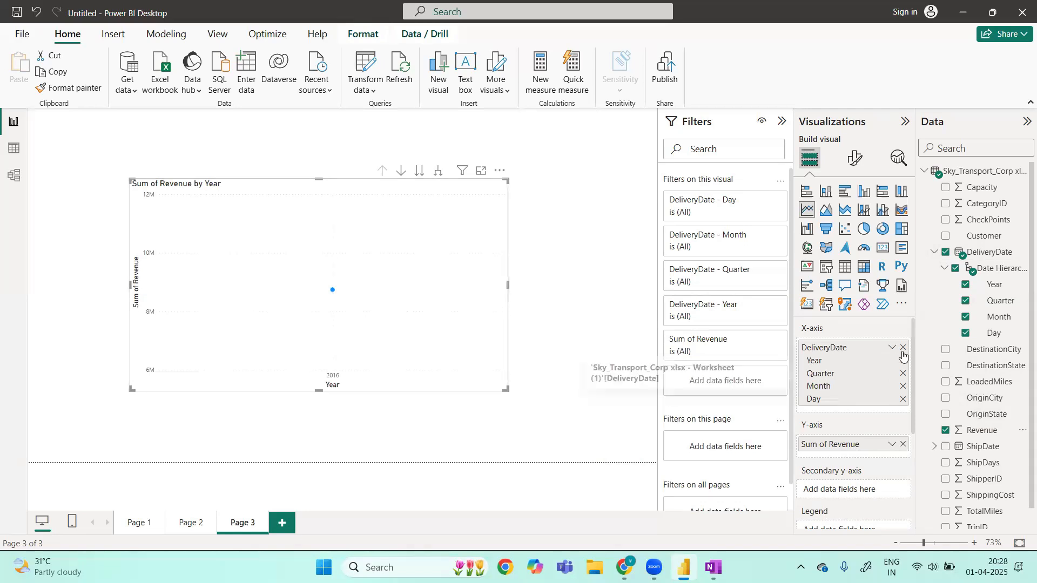
click(902, 374)
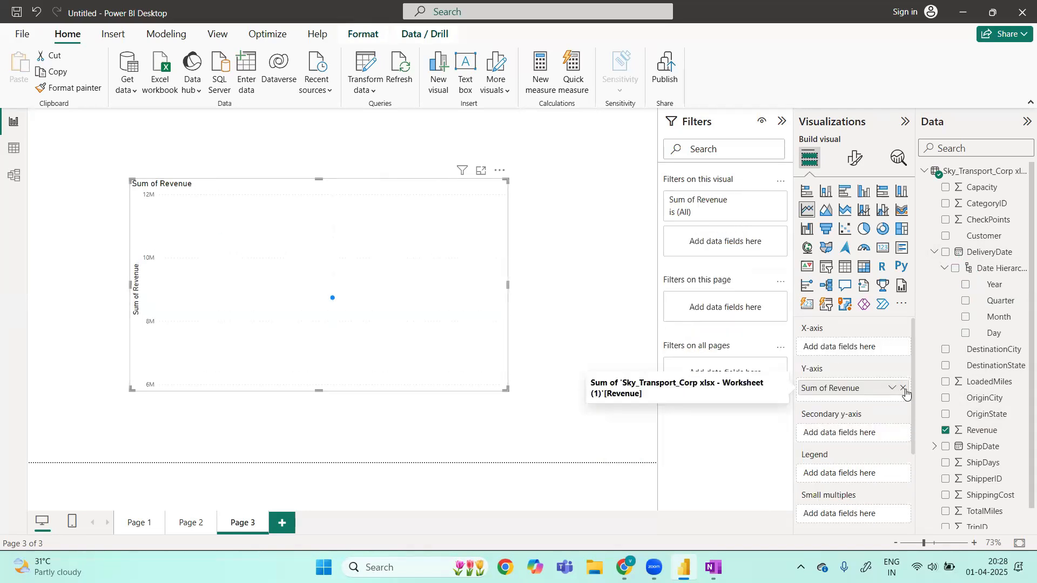
click(903, 389)
- Add Revenue to the line chart's Y-axis, followed by the DeliveryDate hierarchy on the X-axis, and inspect the daily points
drag(979, 430, 859, 387)
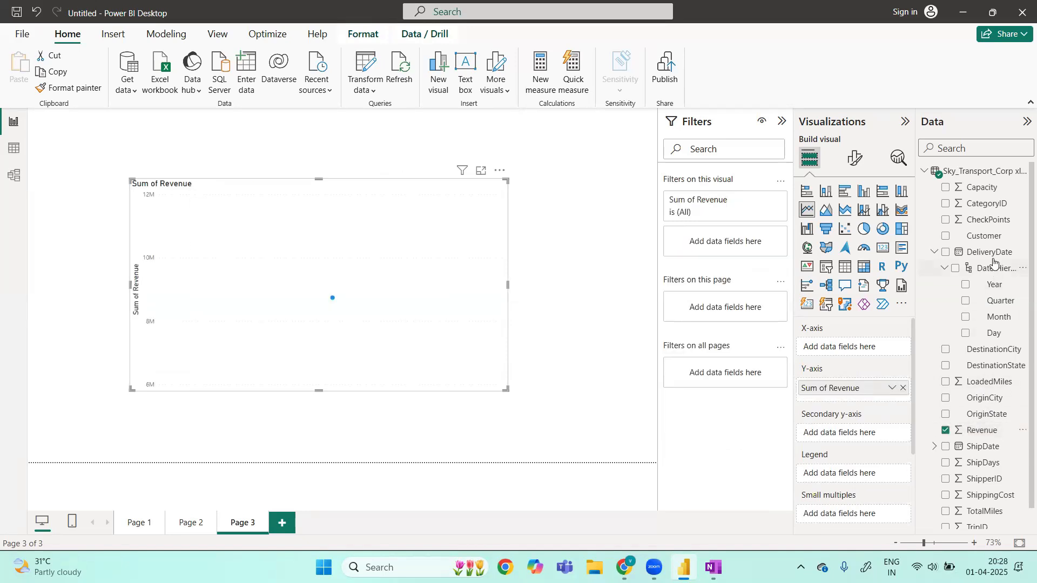
drag(994, 263, 872, 360)
mouse_move(268, 353)
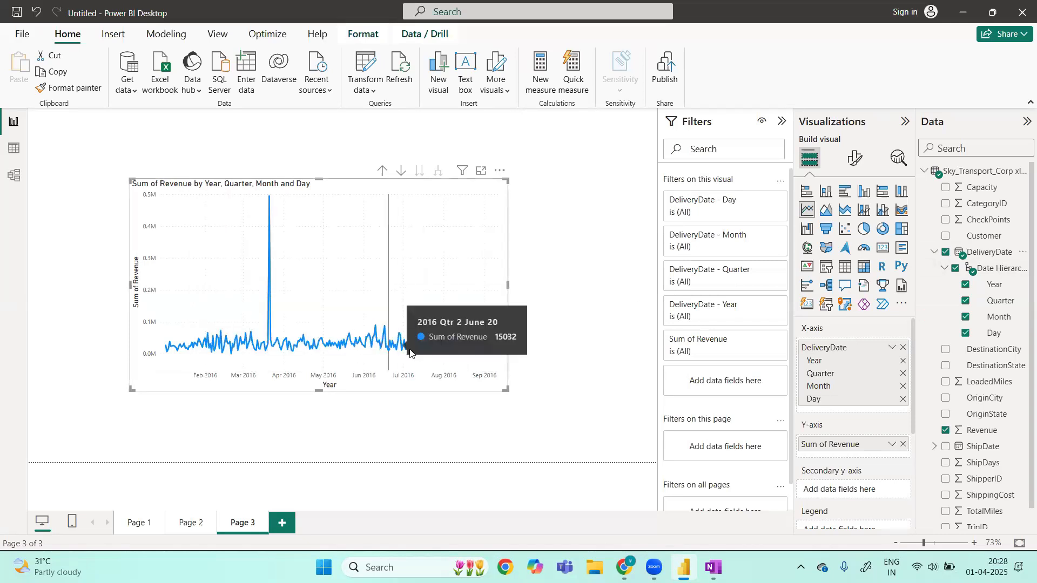
- Show the first report page, look at the handwritten group-by and aggregation table in OneNote, and return to Power BI
click(140, 523)
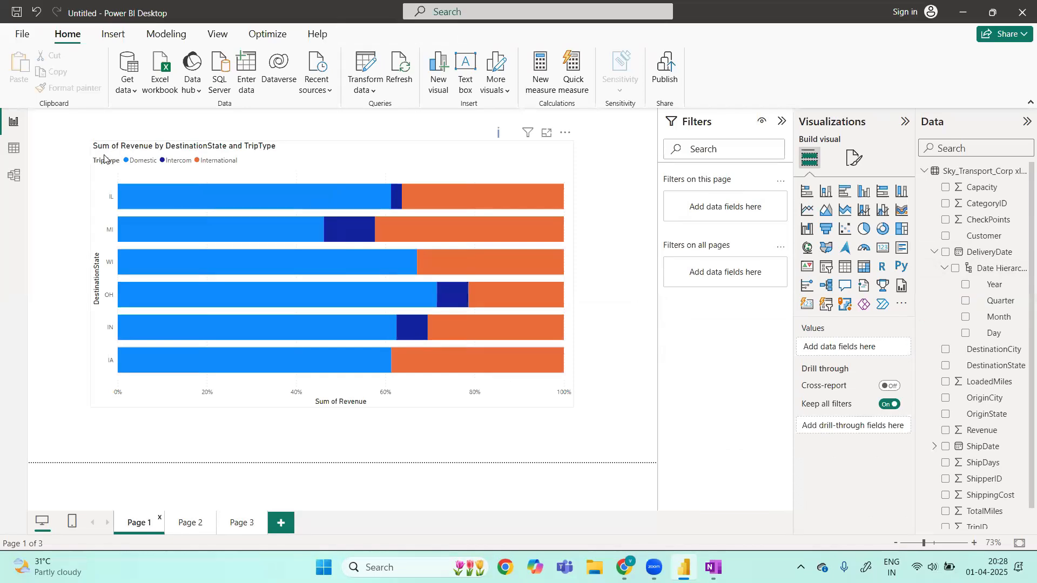
mouse_move(713, 567)
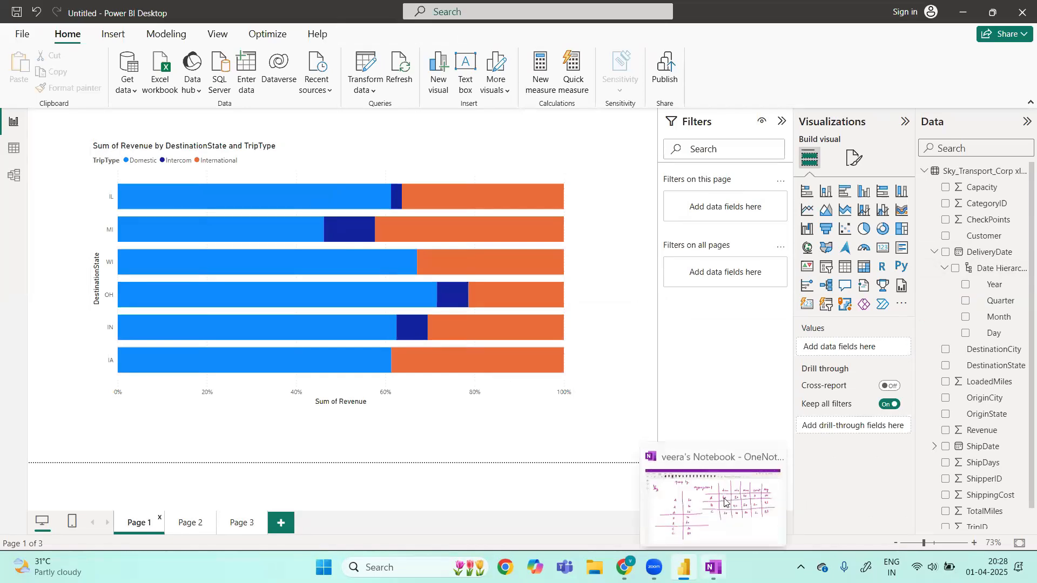
click(725, 502)
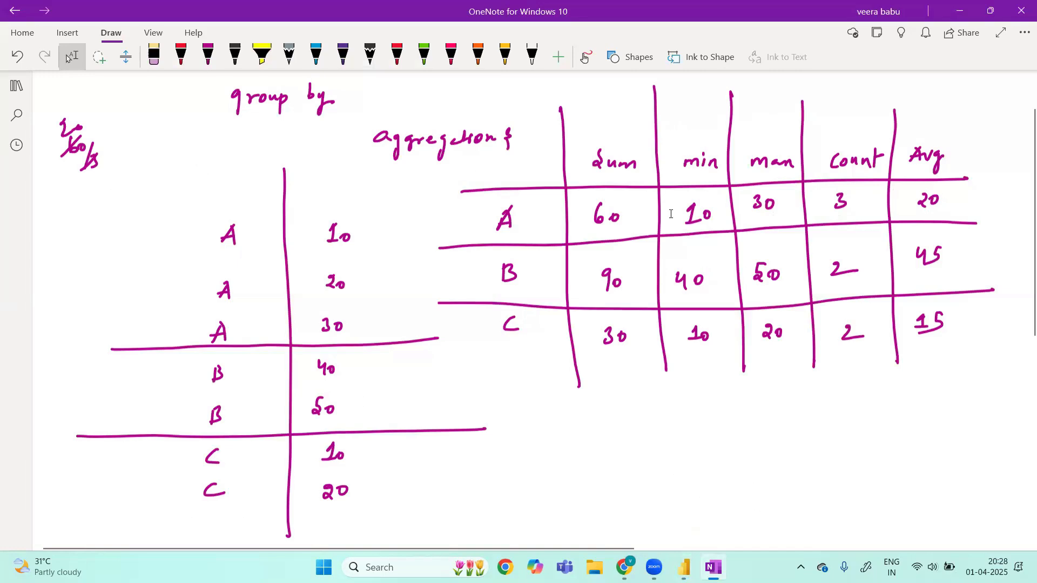
mouse_move(626, 570)
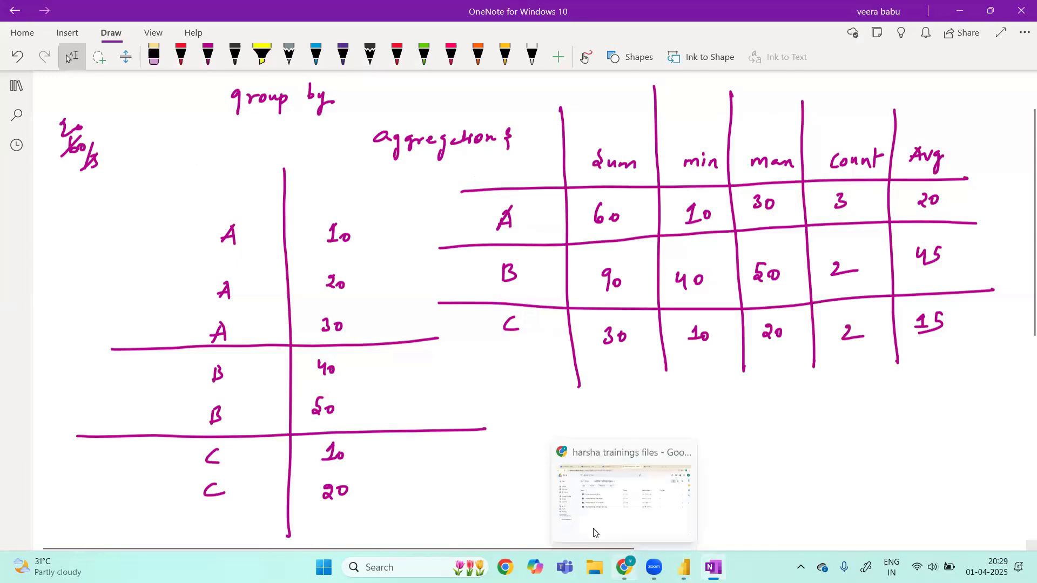
mouse_move(686, 567)
click(680, 533)
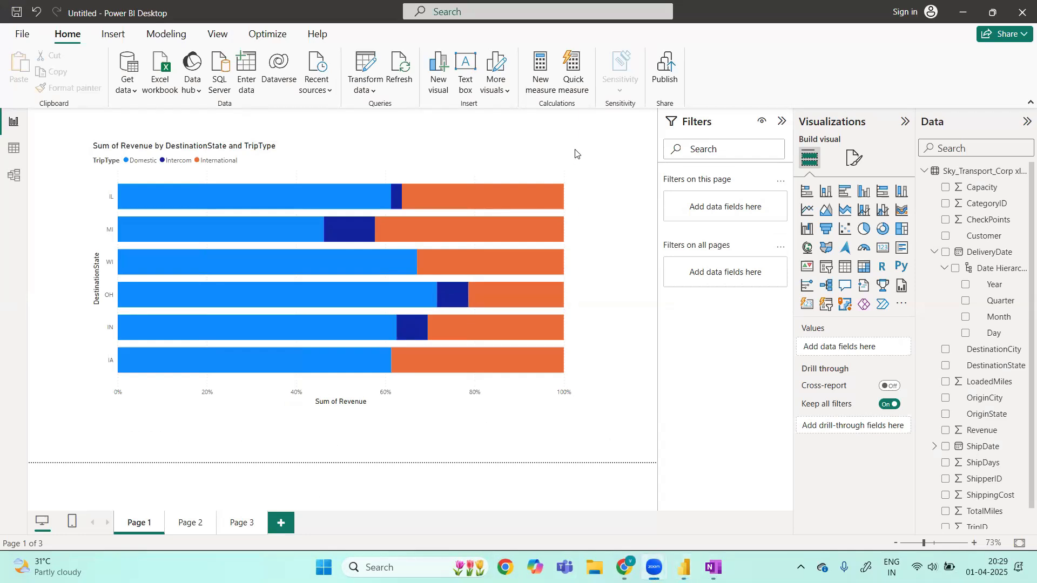
- Review the visuals on Page 2 and Page 3 of the report, and return to Page 1
mouse_move(329, 267)
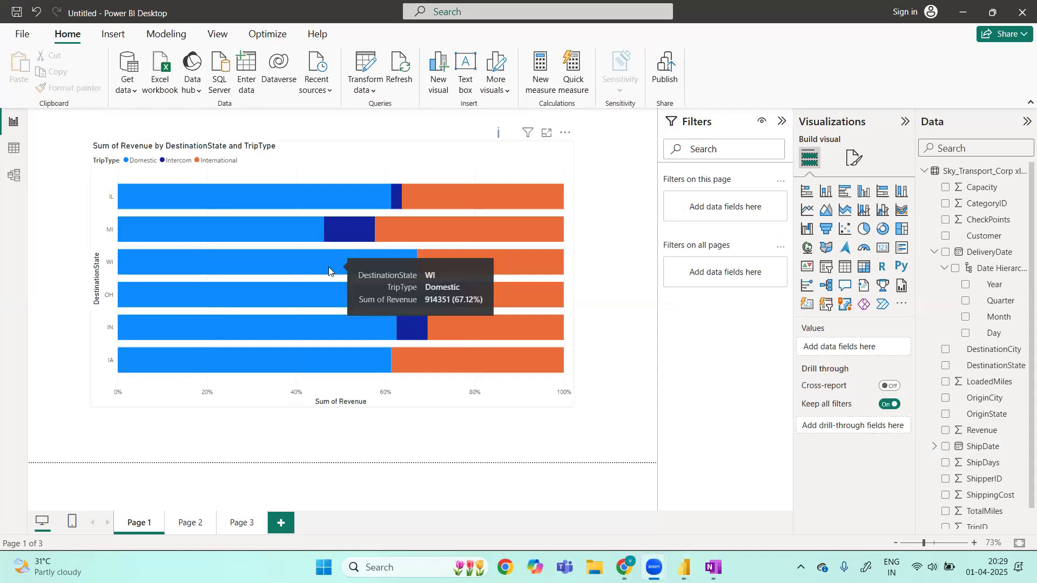
click(178, 524)
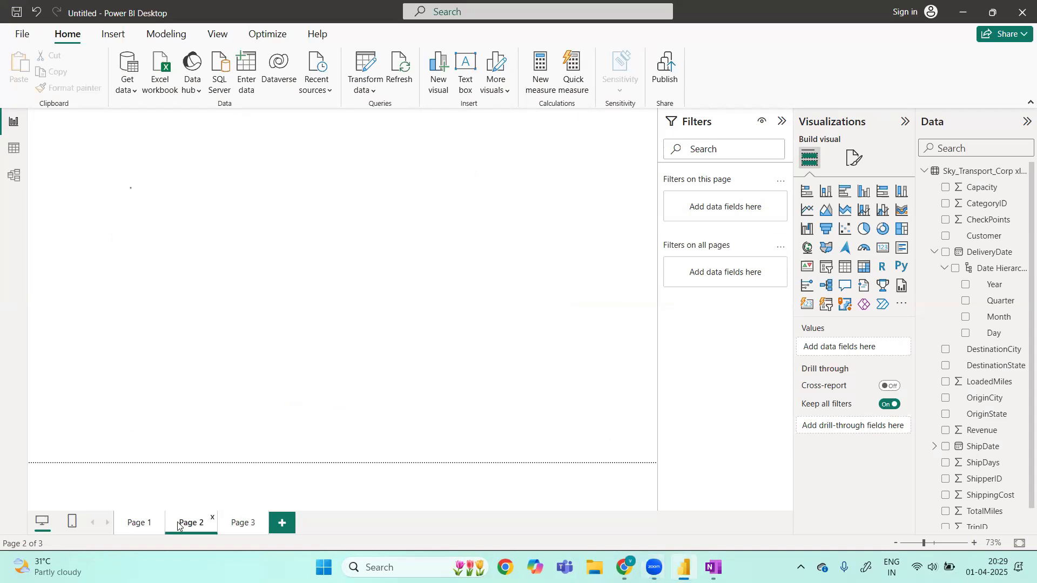
click(241, 524)
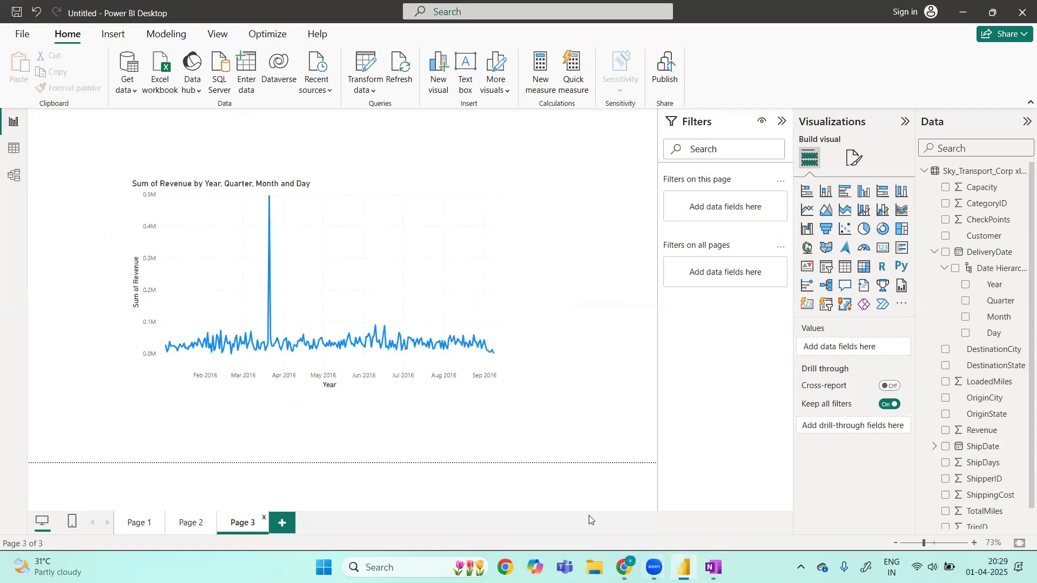
click(139, 524)
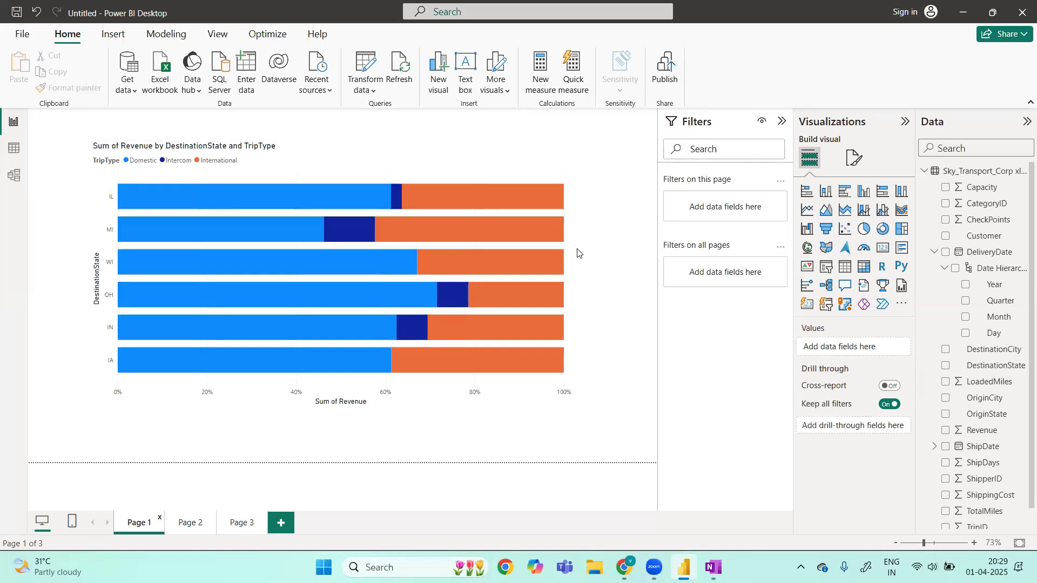
- Set the stacked bar chart's Revenue aggregation to Average and inspect the segments by destination state and trip type
click(496, 168)
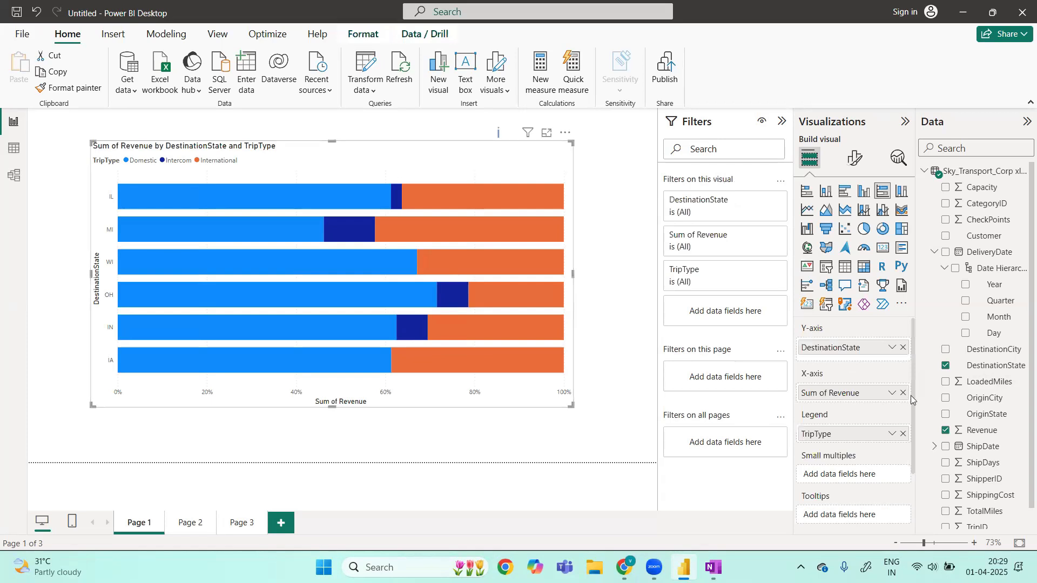
click(891, 394)
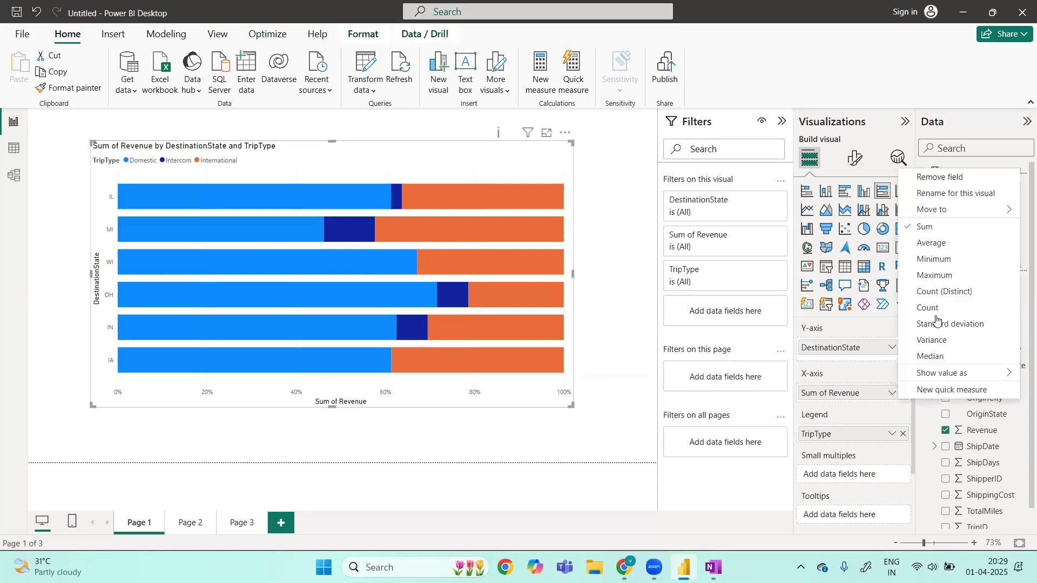
click(922, 246)
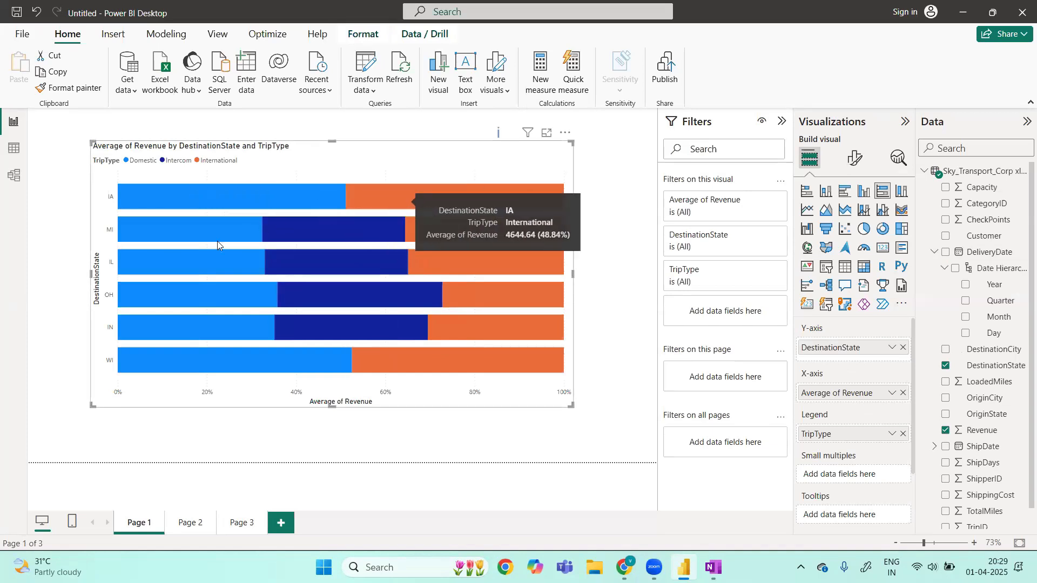
mouse_move(215, 241)
mouse_move(476, 229)
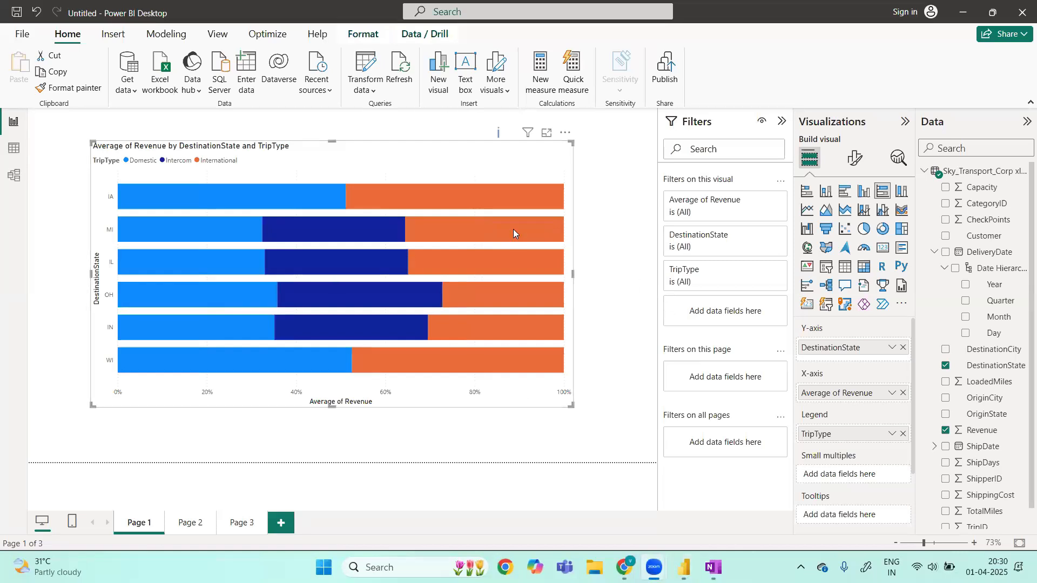
- Switch the bar chart's Revenue aggregation to Minimum, and compare it with Maximum
click(892, 393)
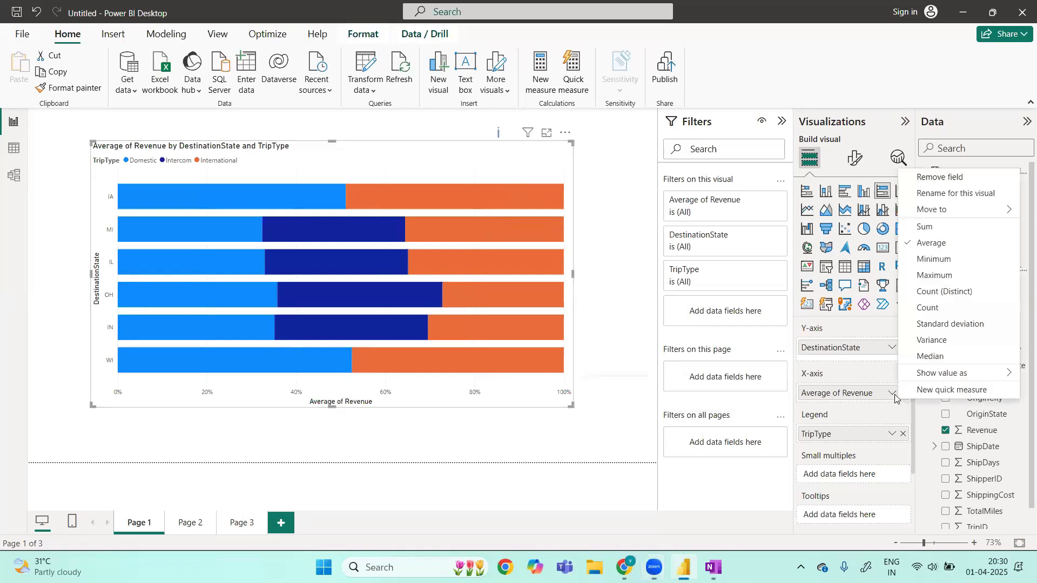
click(930, 260)
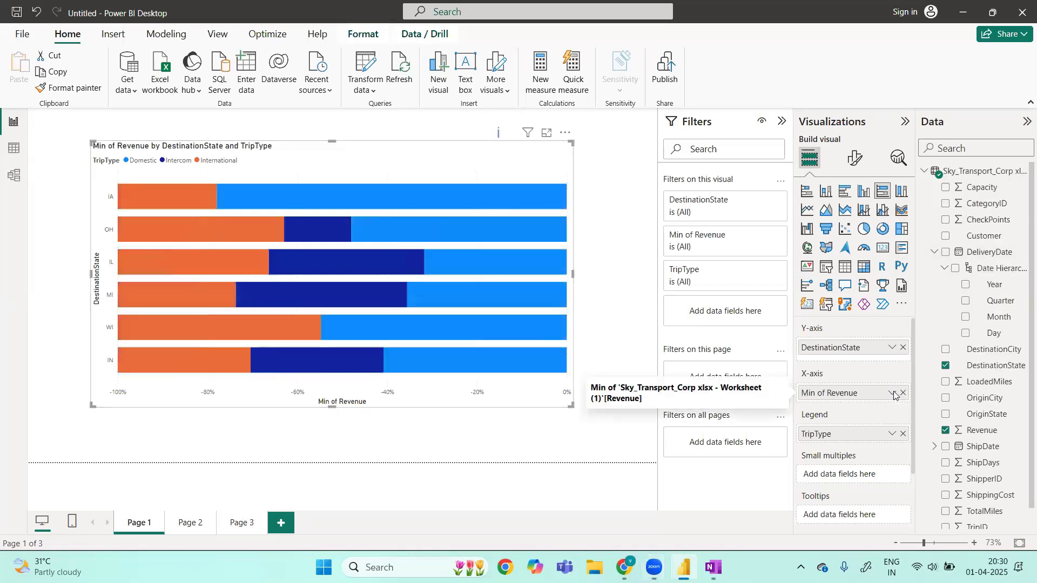
click(892, 394)
click(931, 275)
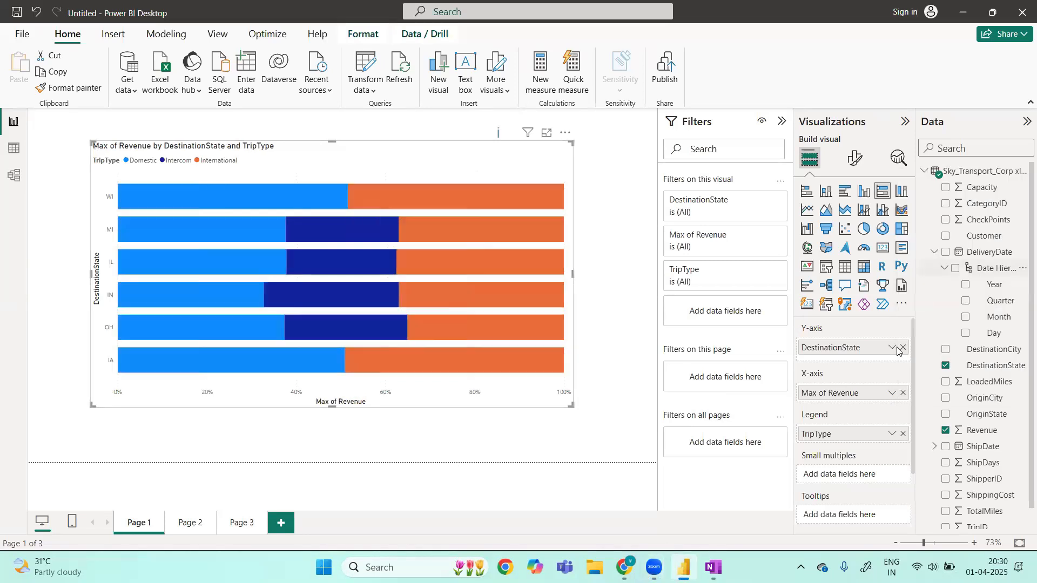
- Try Count and Count (Distinct) as the bar chart's Revenue aggregation, and restore it to Sum
click(892, 393)
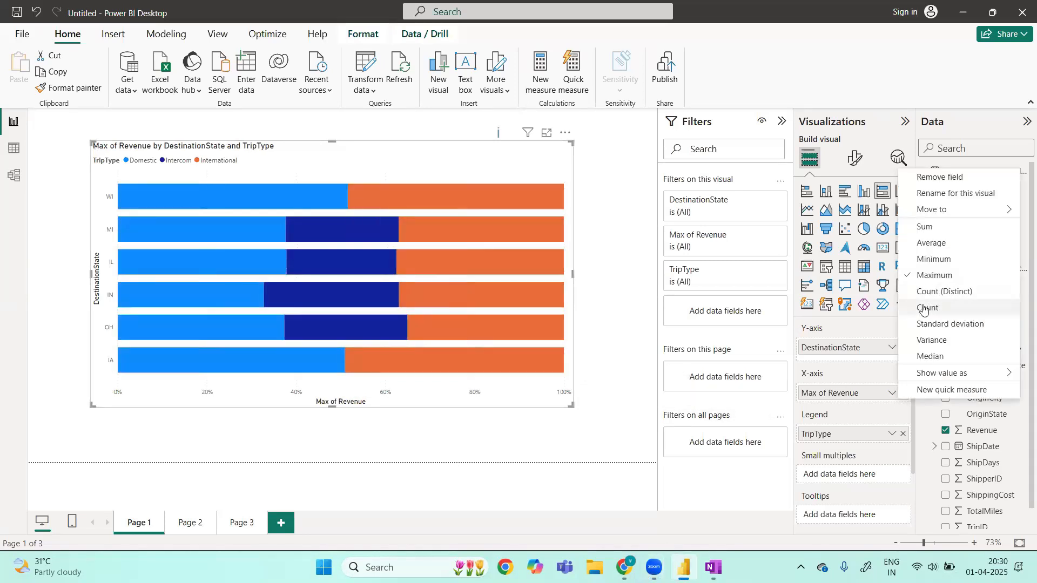
click(923, 308)
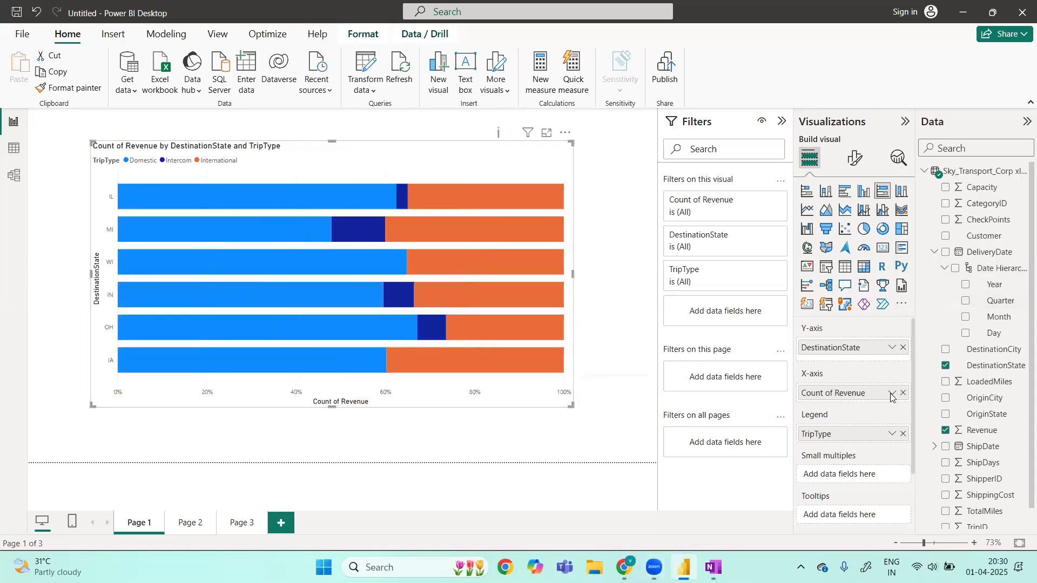
click(892, 394)
click(933, 296)
click(892, 393)
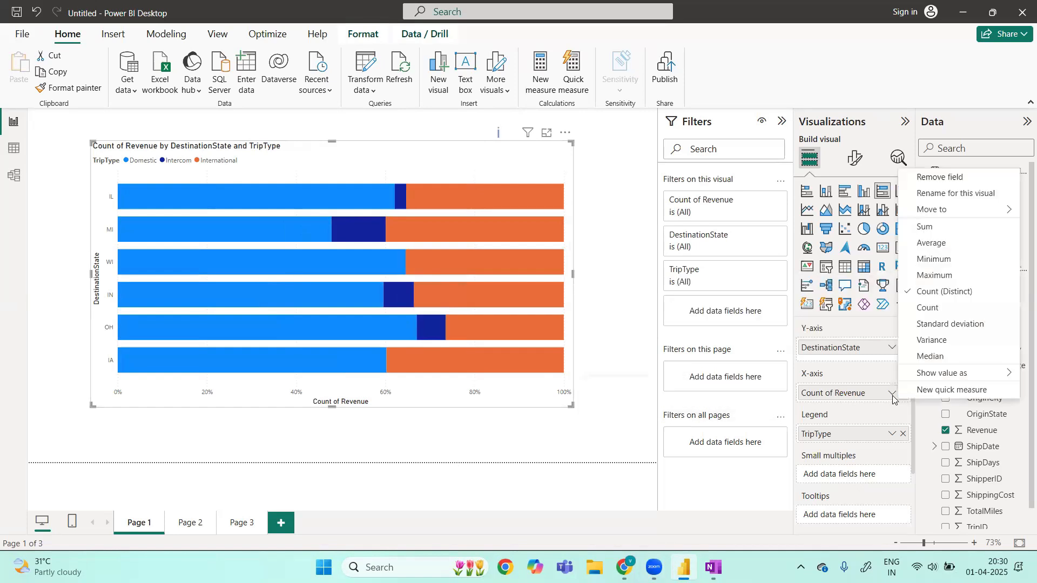
click(923, 228)
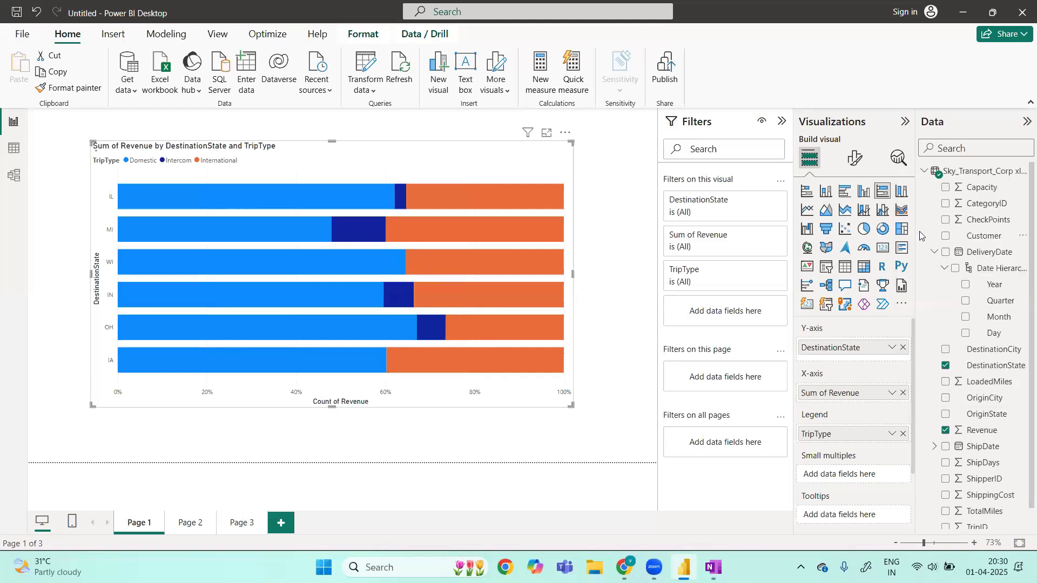
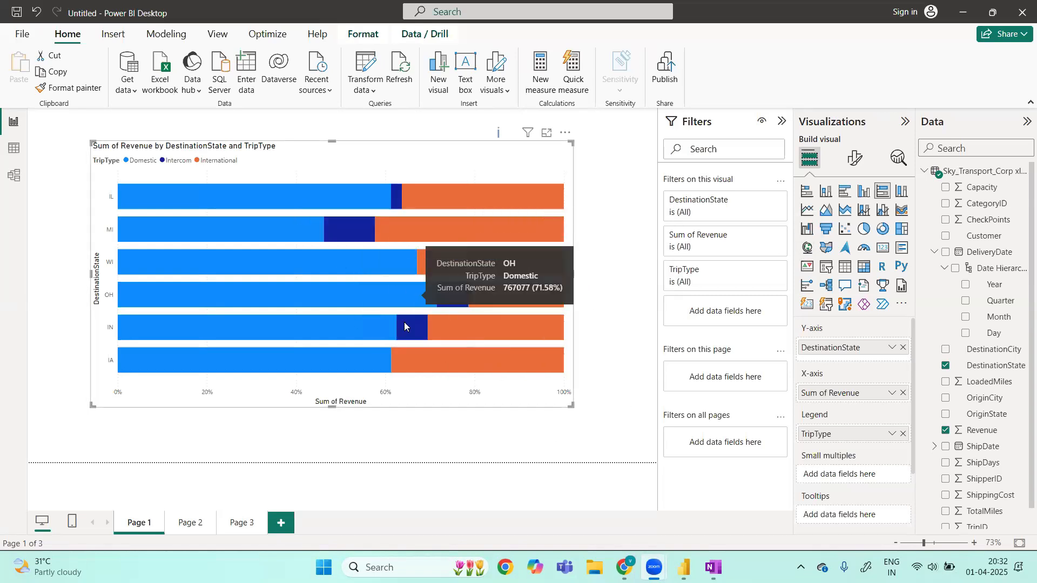
- Add a fourth report page and place an enlarged pie chart on its canvas
click(243, 524)
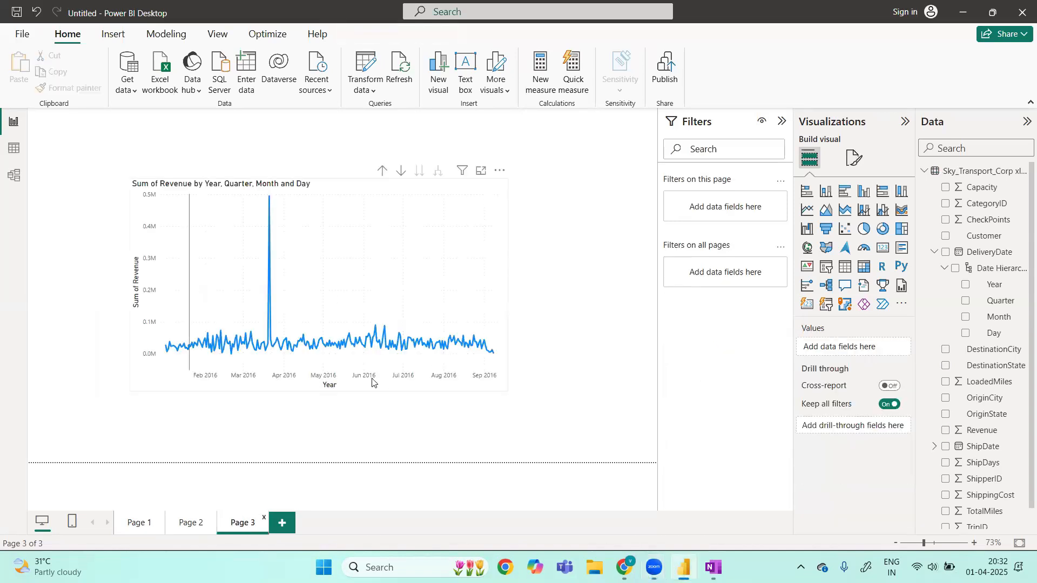
click(281, 526)
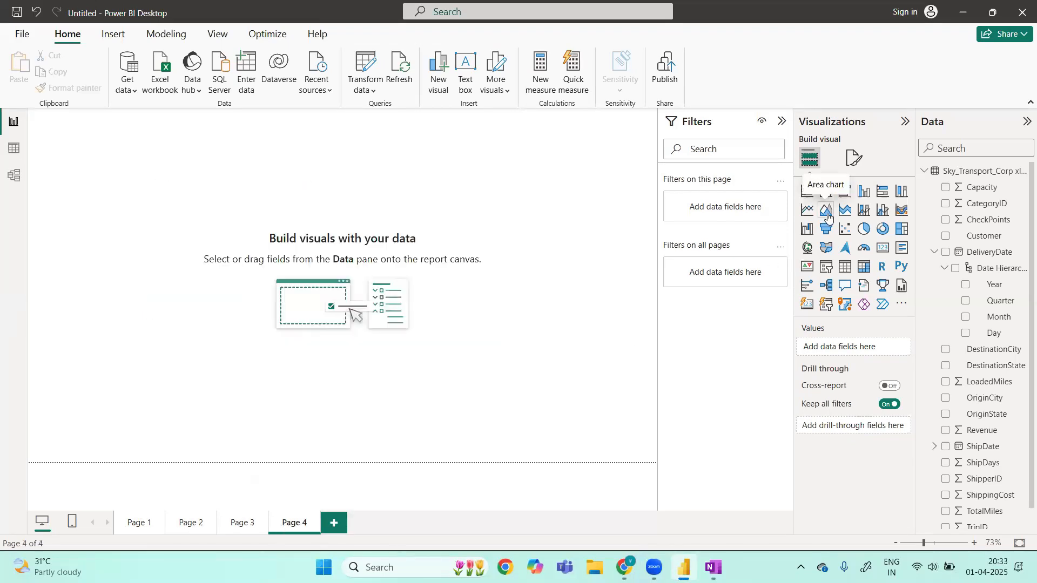
click(857, 232)
drag(150, 128, 437, 166)
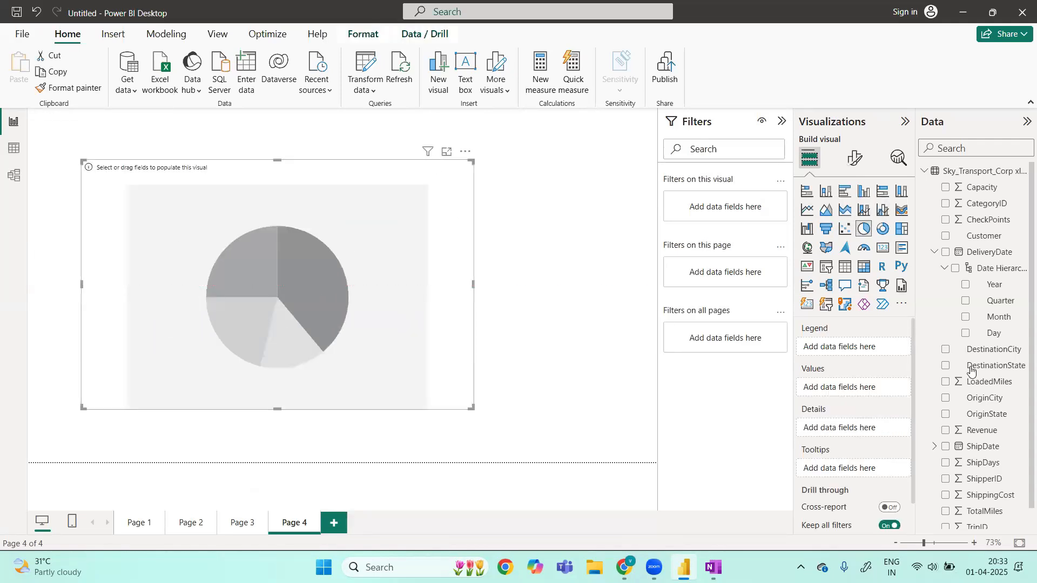
- Populate the pie chart with OriginState as the legend and Revenue as the values
drag(972, 414, 382, 321)
drag(967, 431, 308, 271)
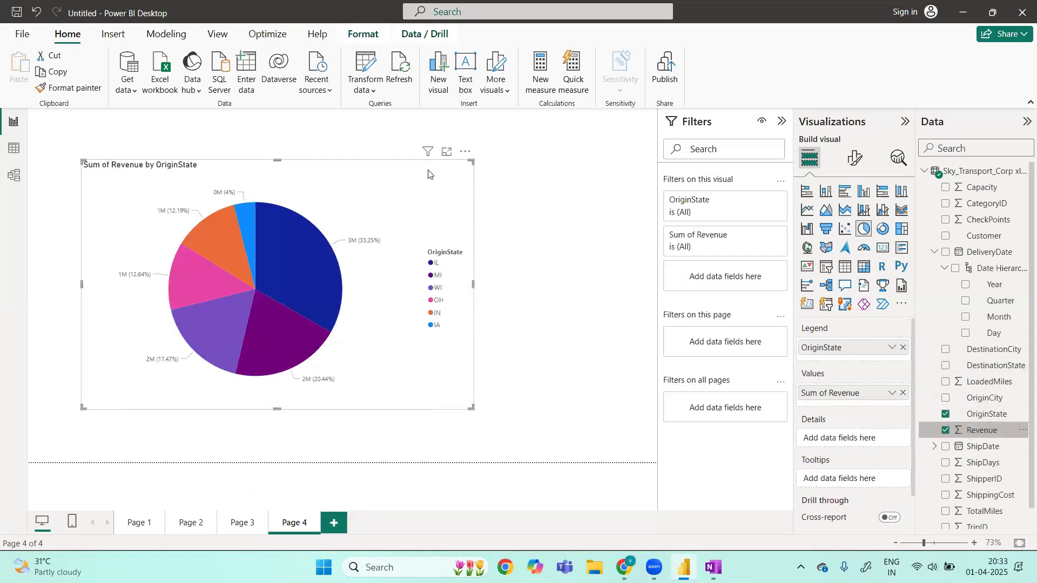
- Examine the pie chart of Revenue by OriginState in focus mode, and return to the report page
click(446, 155)
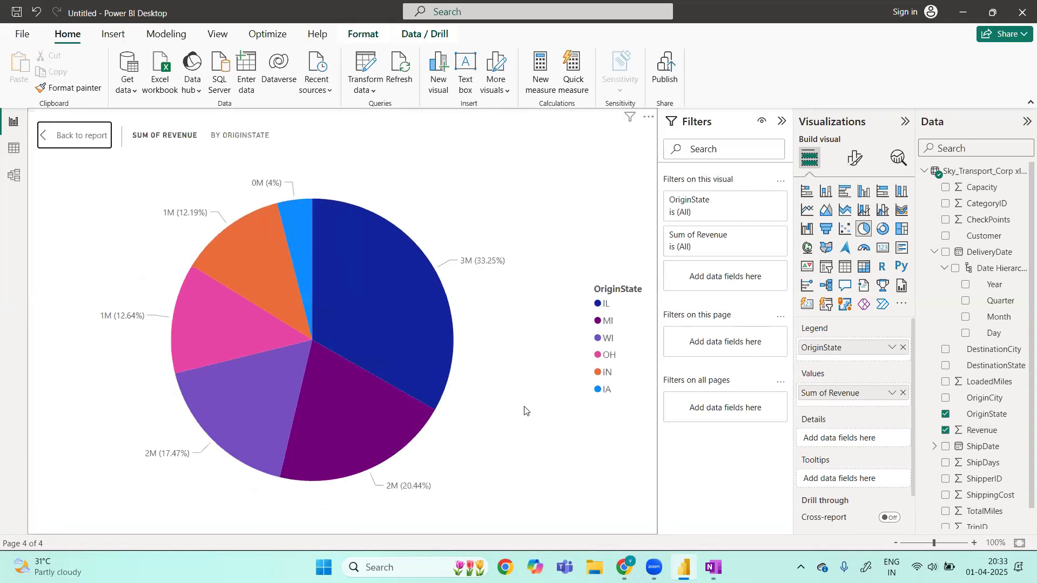
mouse_move(388, 318)
click(73, 137)
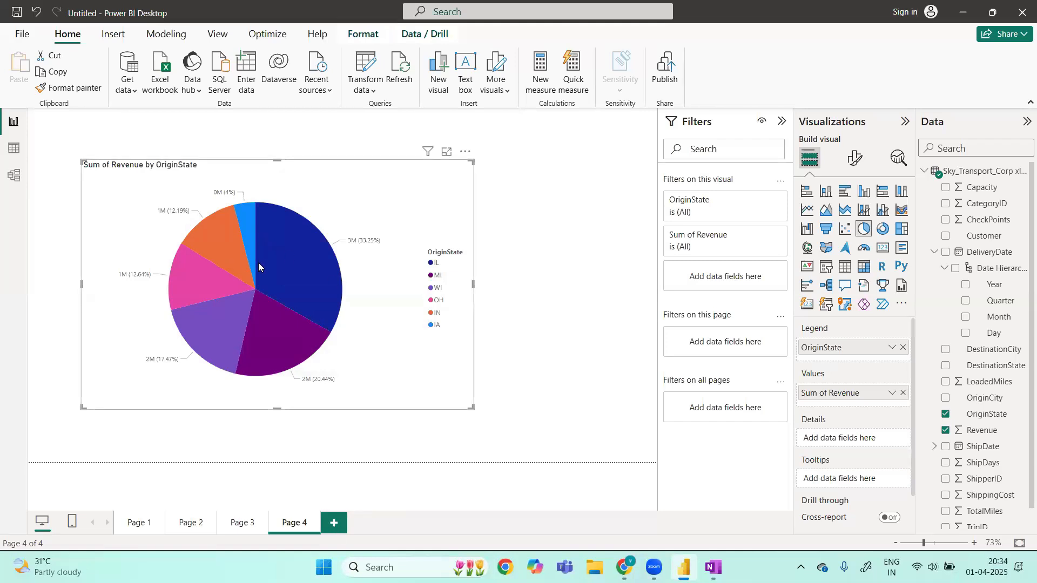
- Convert the pie chart to a donut chart, and shrink it into the upper-left corner of the page
click(882, 230)
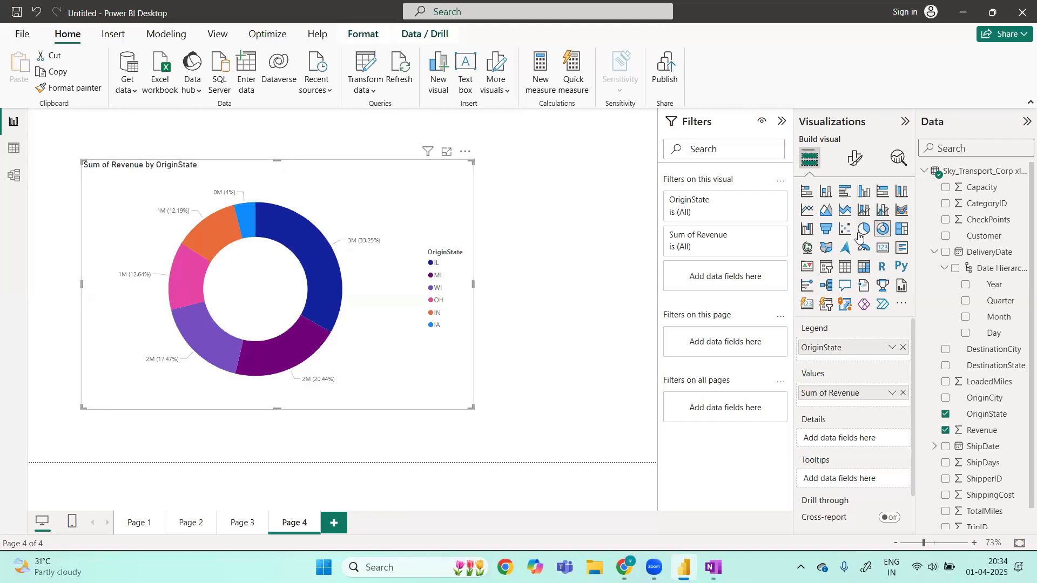
drag(368, 184, 316, 148)
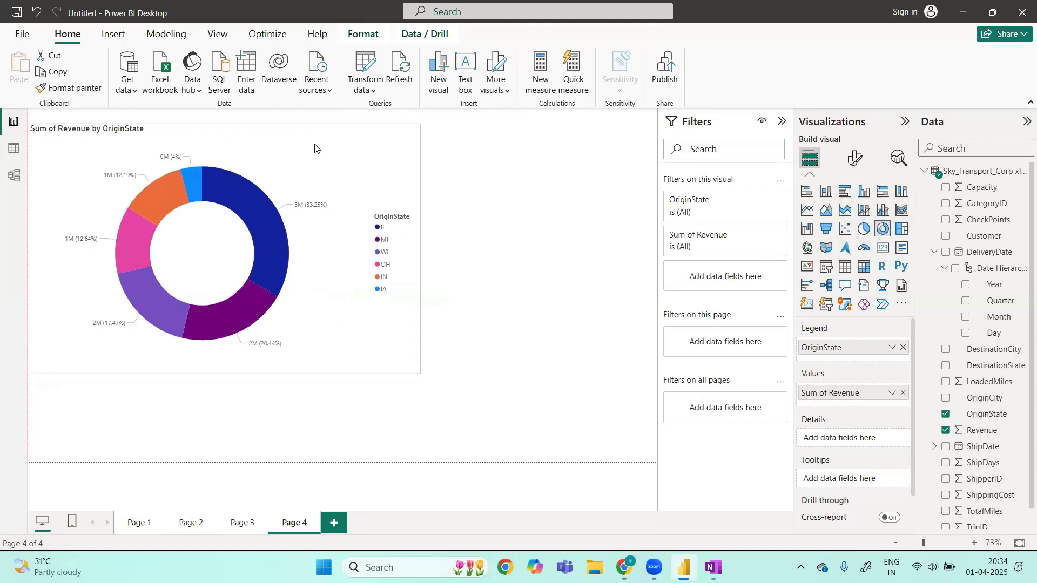
drag(419, 373, 293, 347)
click(475, 307)
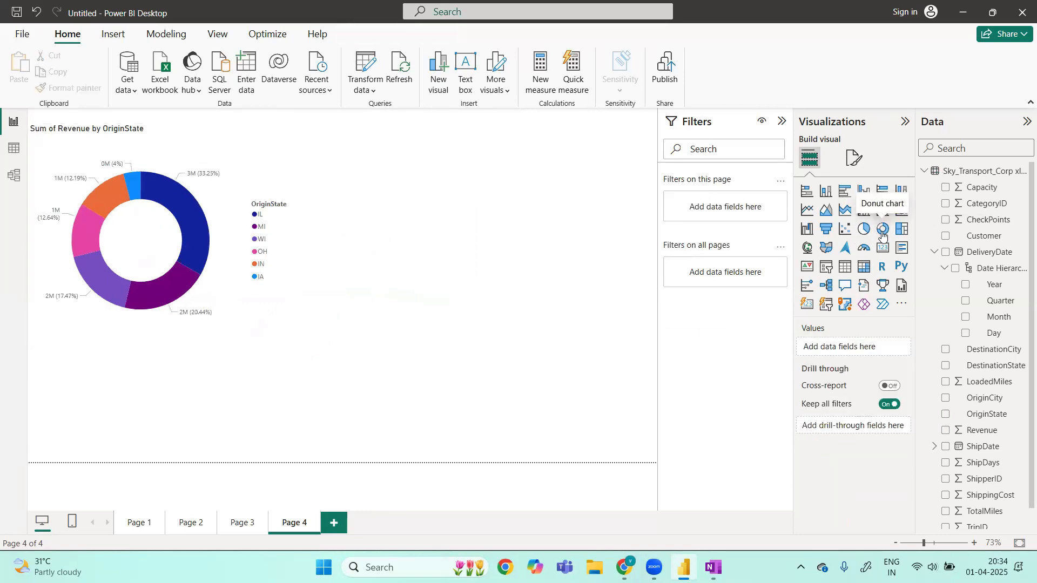
- Add a second, enlarged donut chart beside the first, with OriginState as the legend and Revenue as the values
click(882, 233)
drag(201, 365, 523, 212)
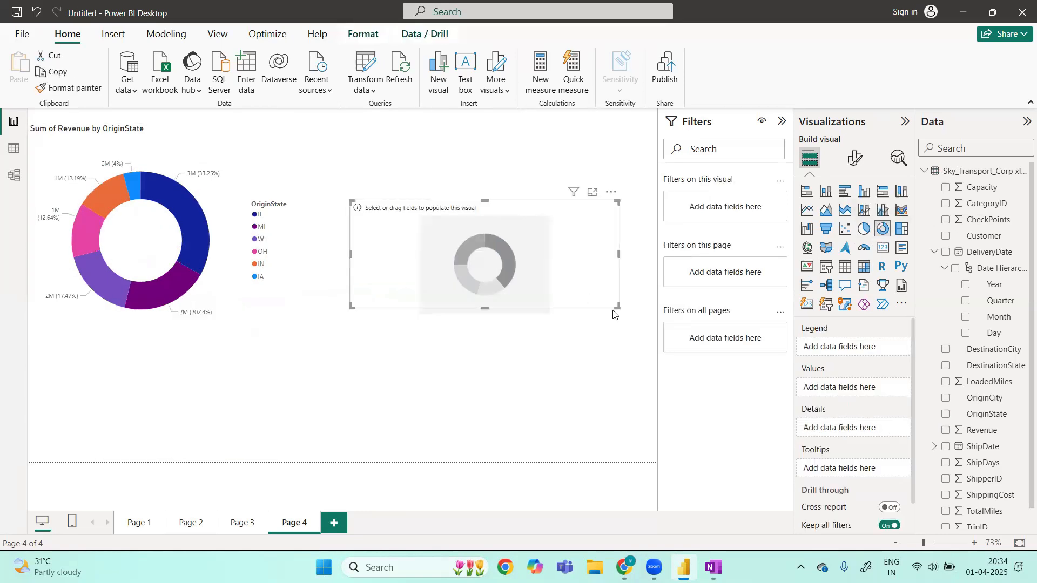
drag(616, 306, 616, 359)
drag(986, 416, 511, 307)
drag(615, 202, 641, 156)
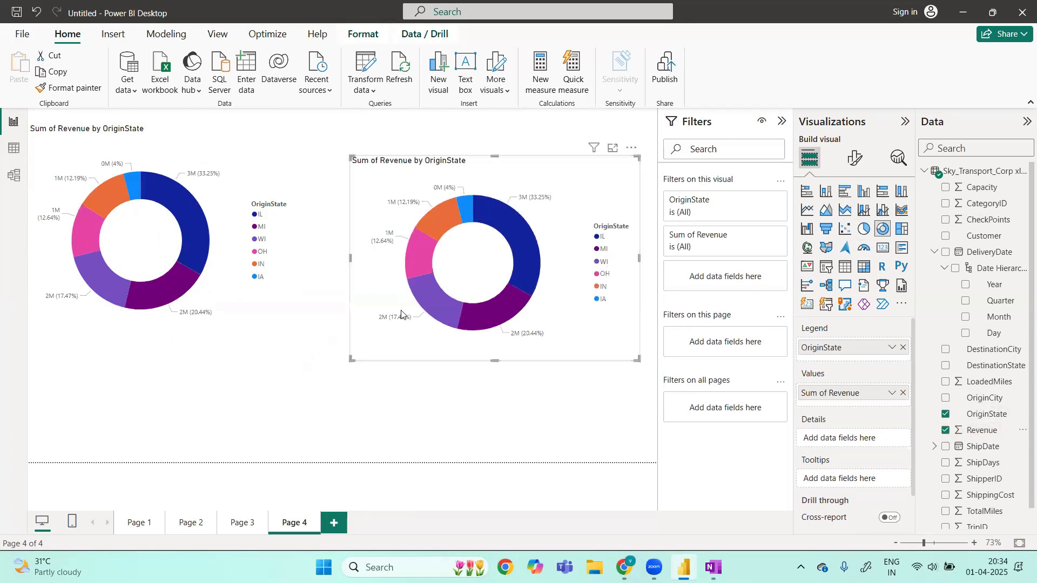
drag(352, 359, 344, 369)
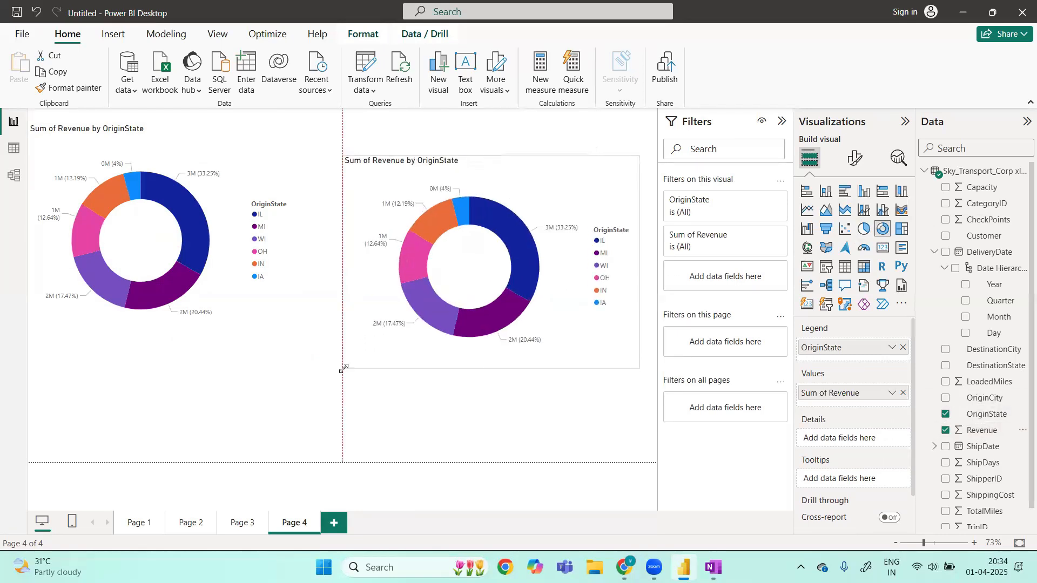
drag(567, 196, 577, 202)
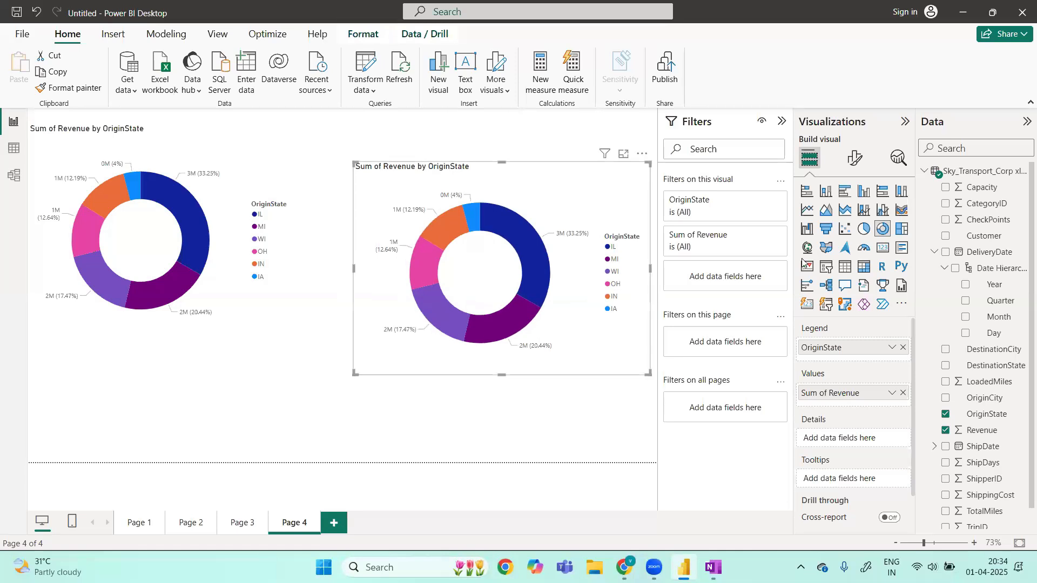
- Convert the second donut chart to a pie chart and align it level with the first donut chart
click(863, 229)
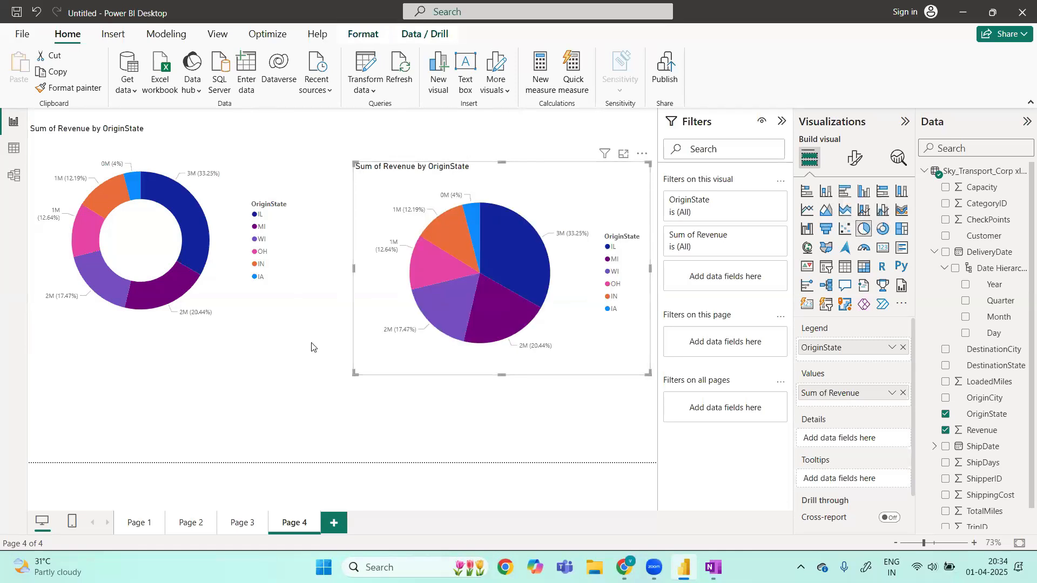
drag(516, 183, 497, 139)
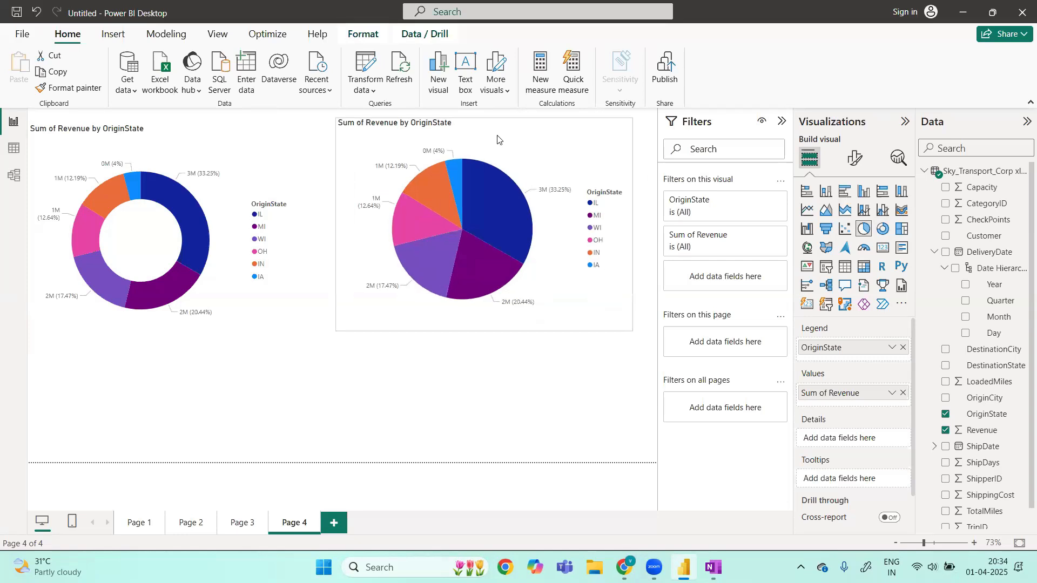
click(355, 390)
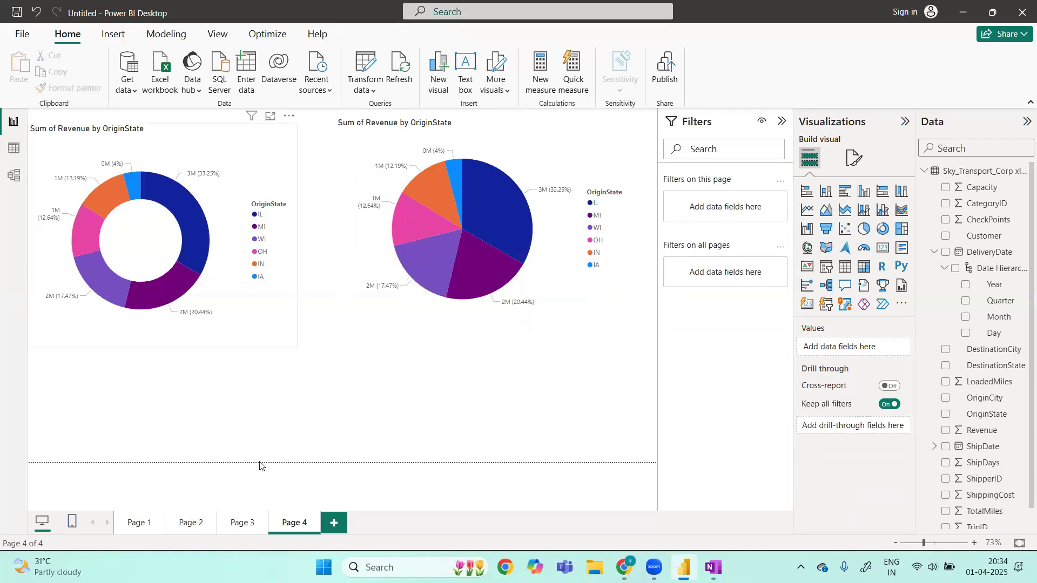
- Add a fifth report page and place an enlarged line and stacked column chart on its canvas
click(333, 524)
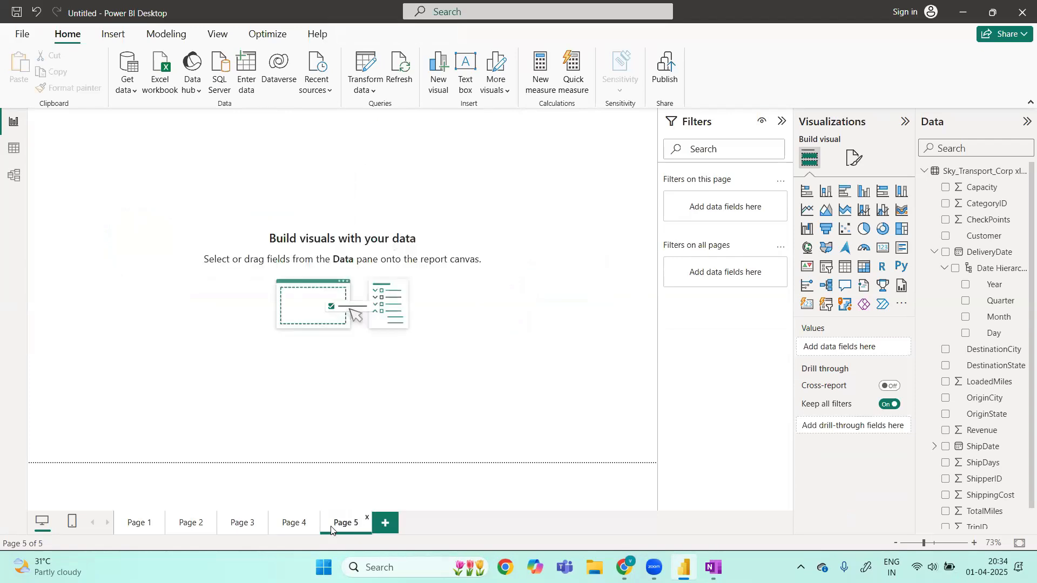
click(867, 212)
drag(153, 123, 441, 137)
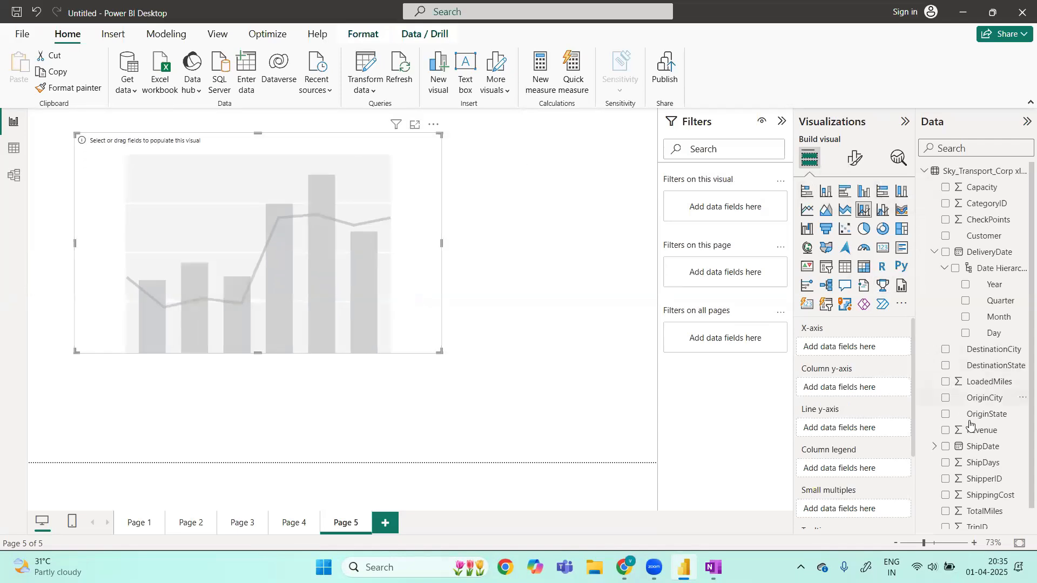
- Plot ShippingCost as columns and Revenue as the line by OriginState, viewing the chart in focus mode
drag(980, 502, 859, 389)
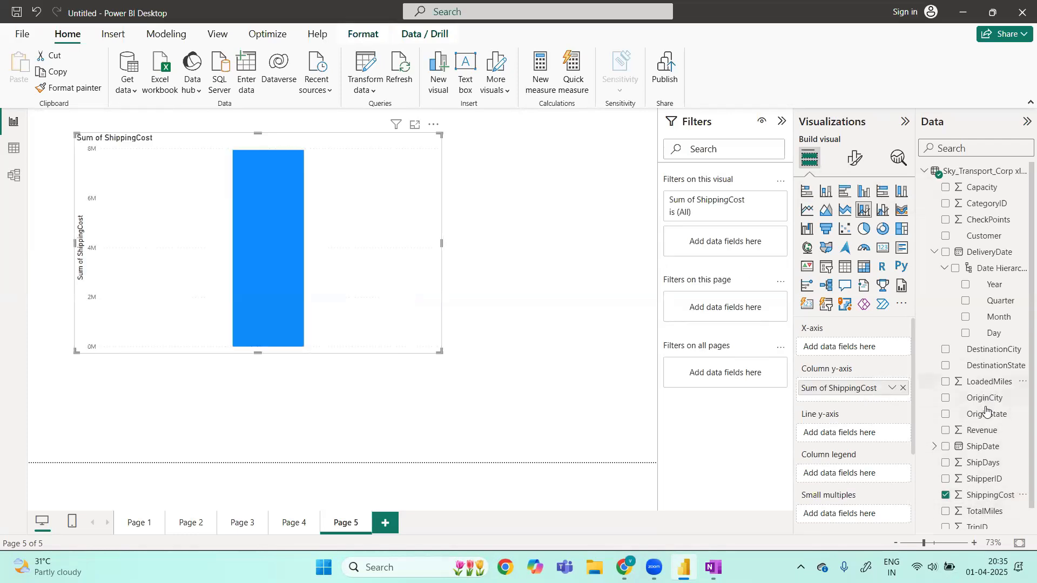
drag(987, 414, 869, 356)
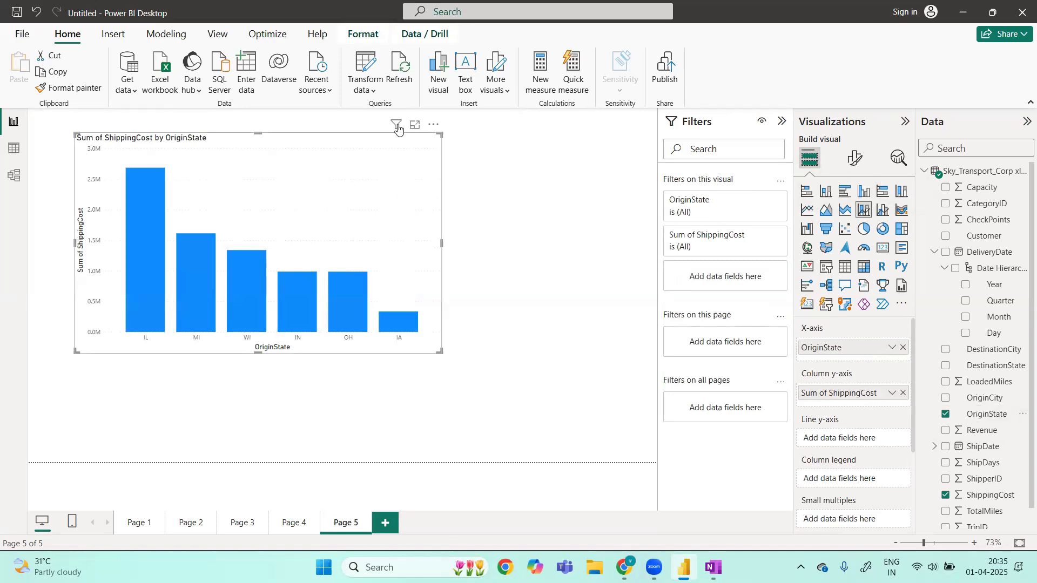
click(413, 125)
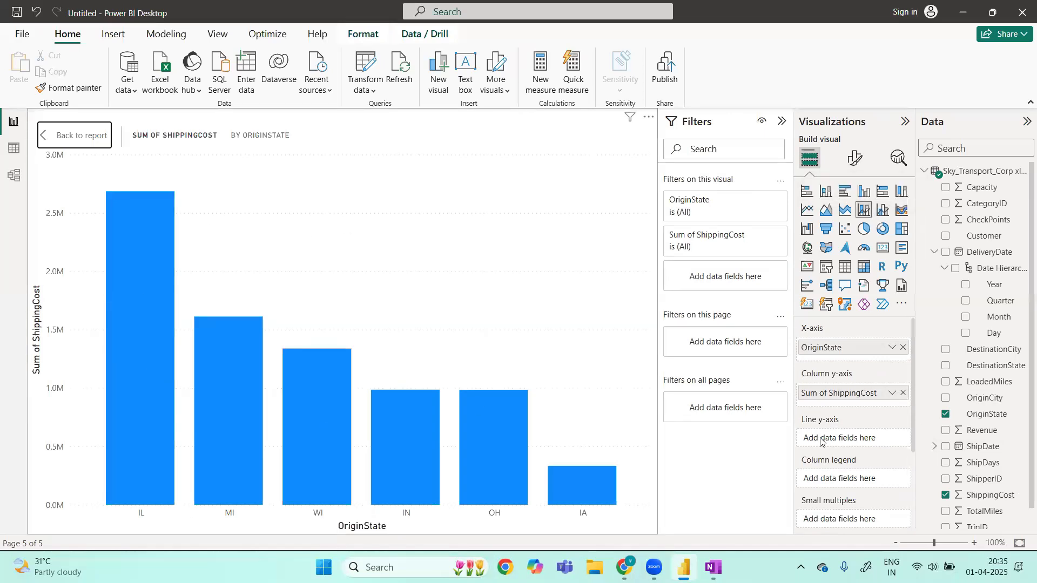
drag(1008, 432, 891, 440)
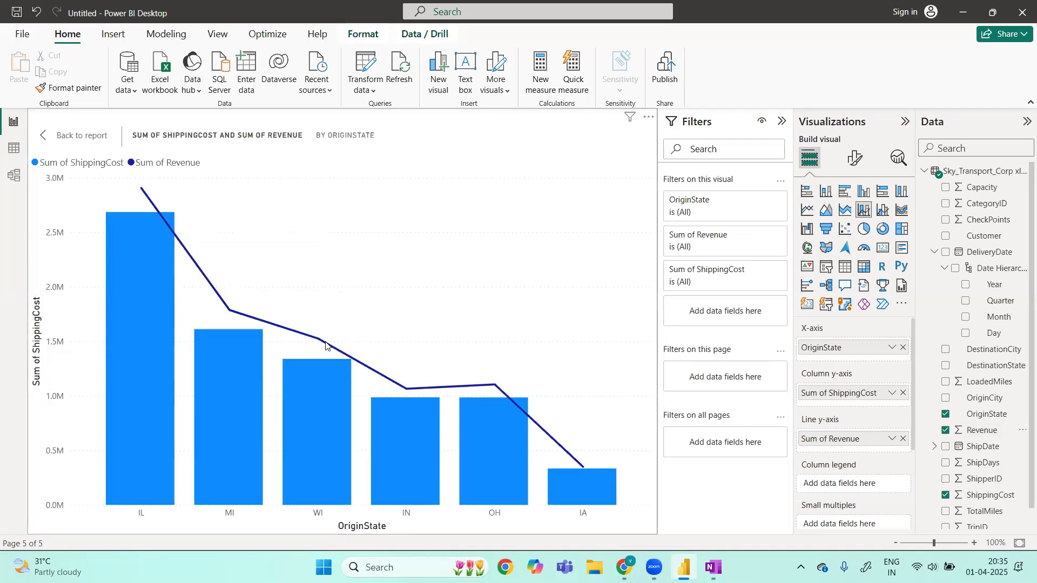
- Remove Revenue from the chart's line y-axis and add it back to show which field draws the line
click(903, 438)
drag(990, 436, 868, 446)
drag(806, 415, 803, 428)
drag(501, 396, 516, 391)
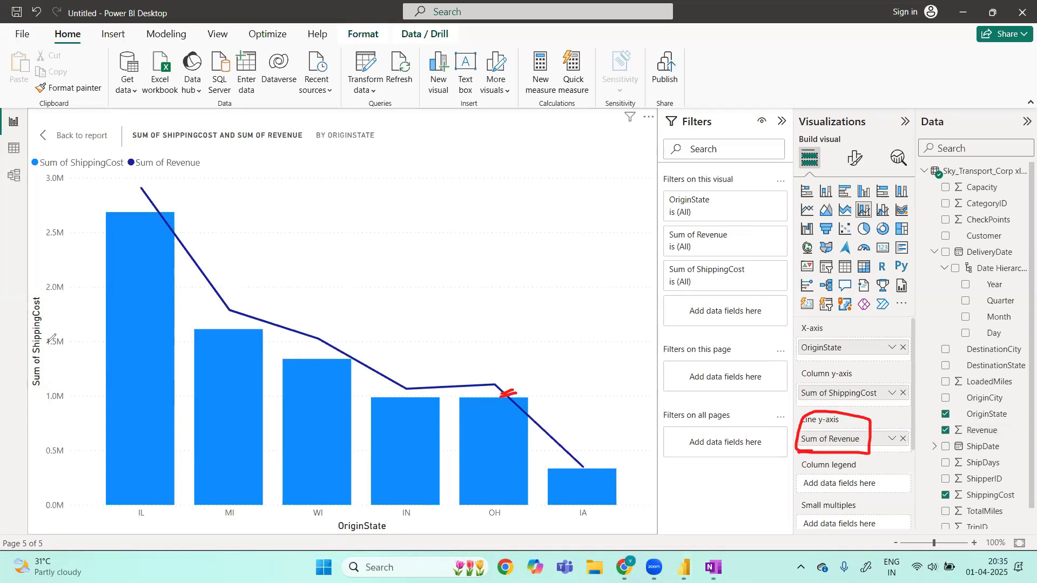
key(ctrl+z)
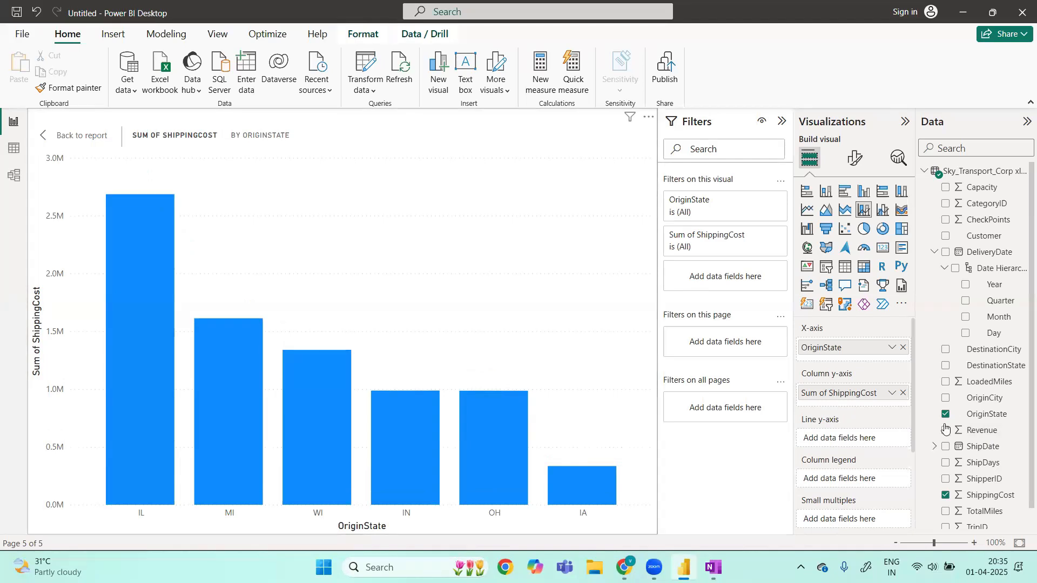
drag(964, 432, 832, 439)
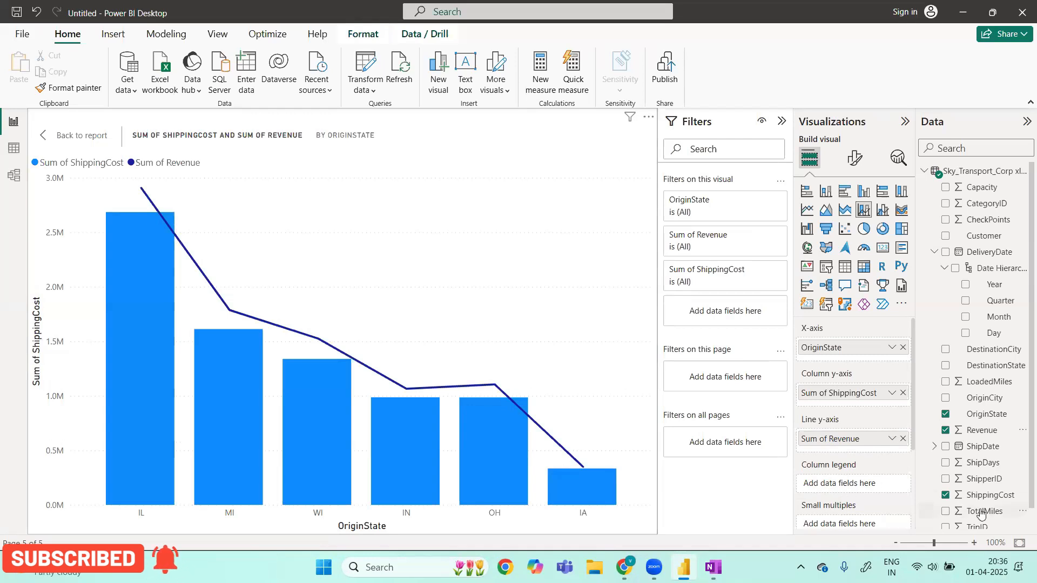
- Split the chart's columns by TripType using the column legend, and return to the report page
scroll(982, 513, down, 1)
drag(984, 523, 860, 488)
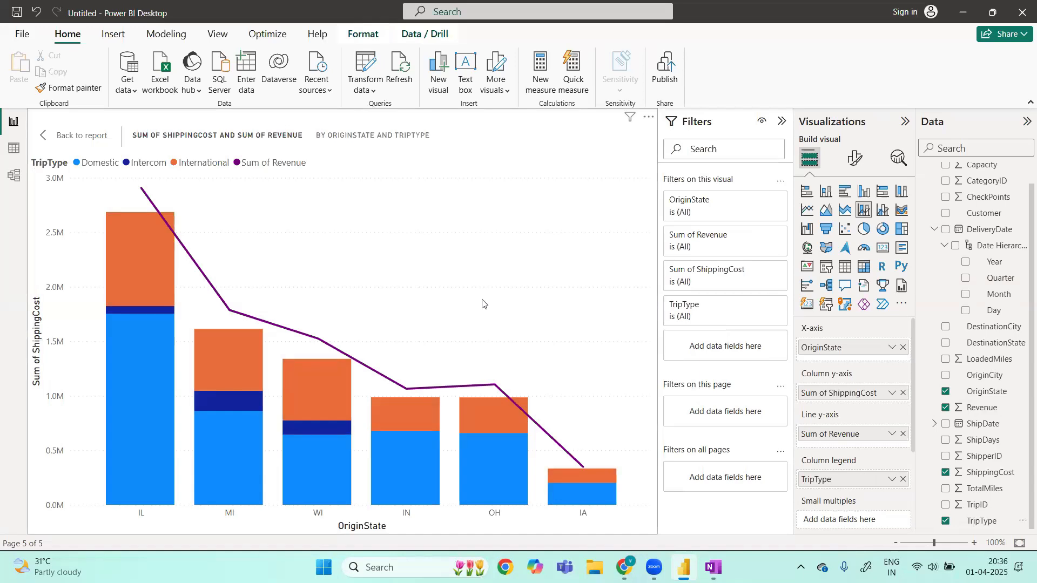
click(68, 139)
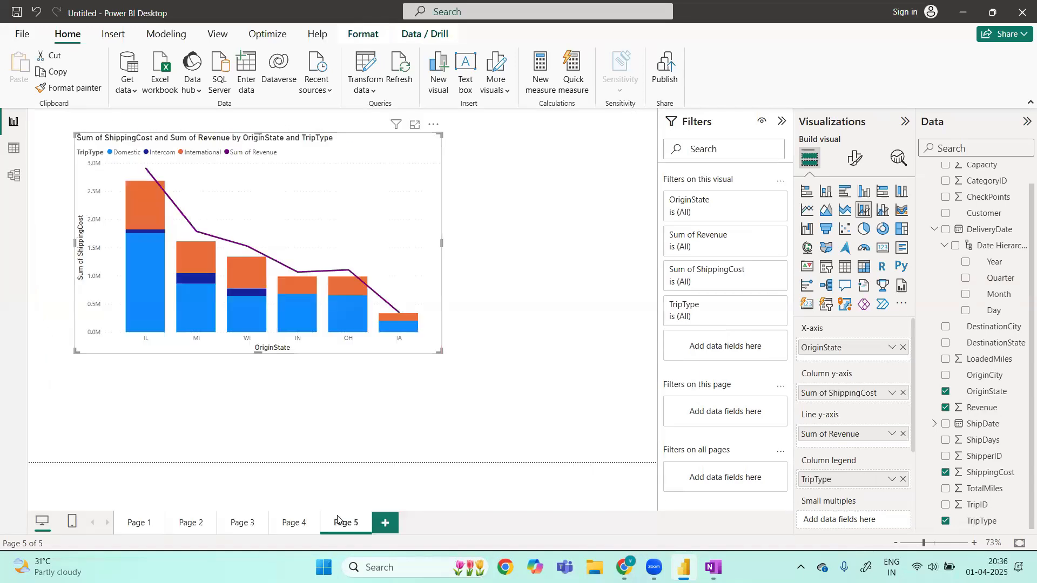
- Rename the fifth report page as "line & stacked column chart"
right_click(337, 525)
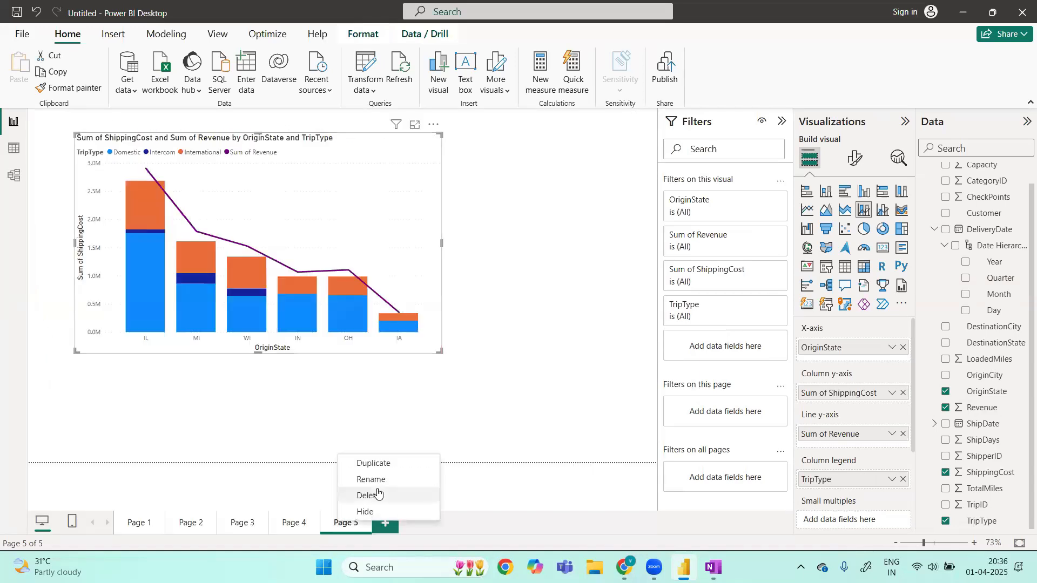
click(377, 480)
text(line )
text(& stack)
text(ed column)
text( chart)
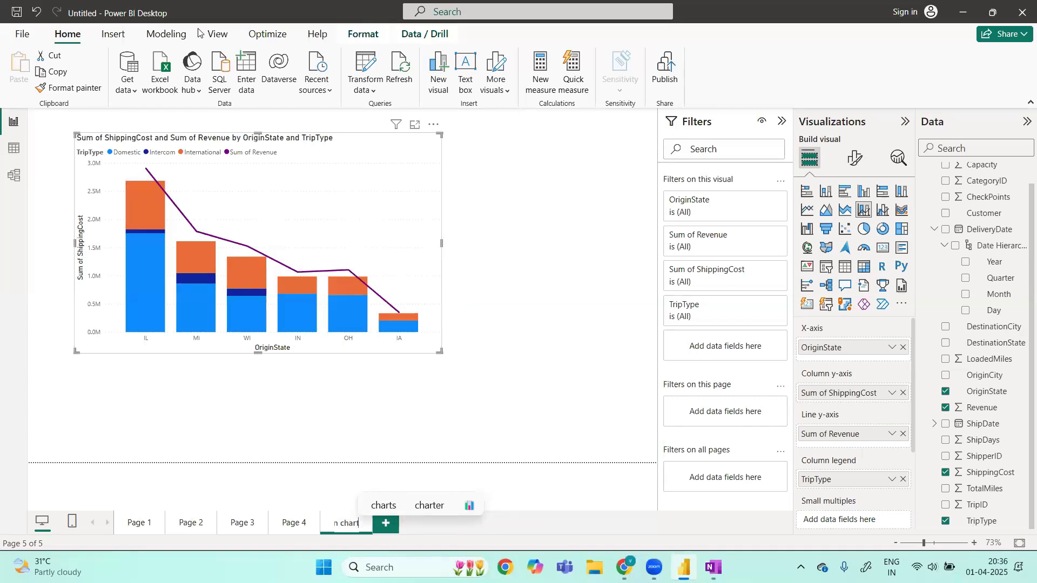
key(Return)
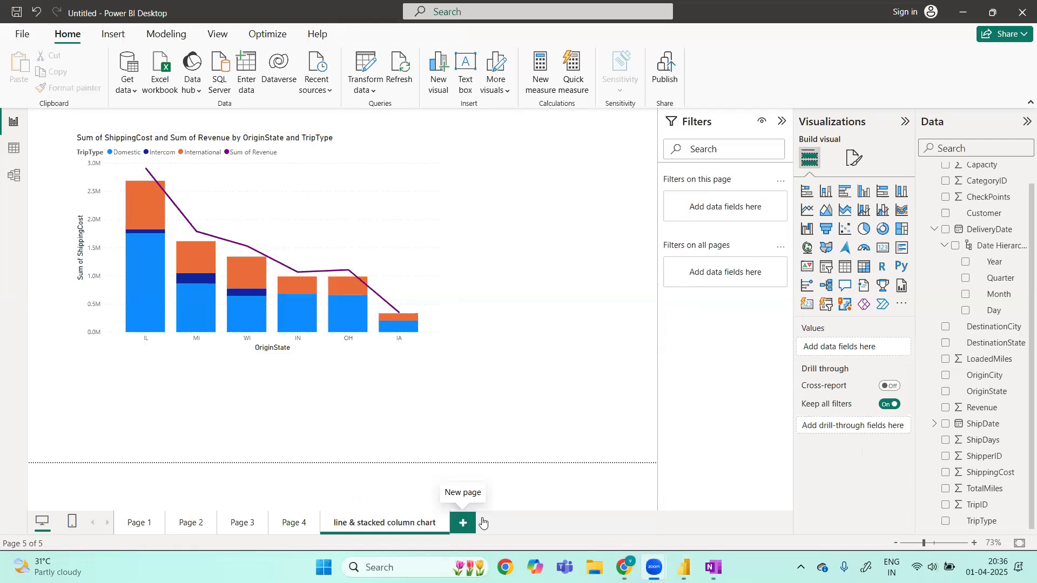
- Add another report page and place an enlarged line and clustered column chart on its canvas
click(462, 522)
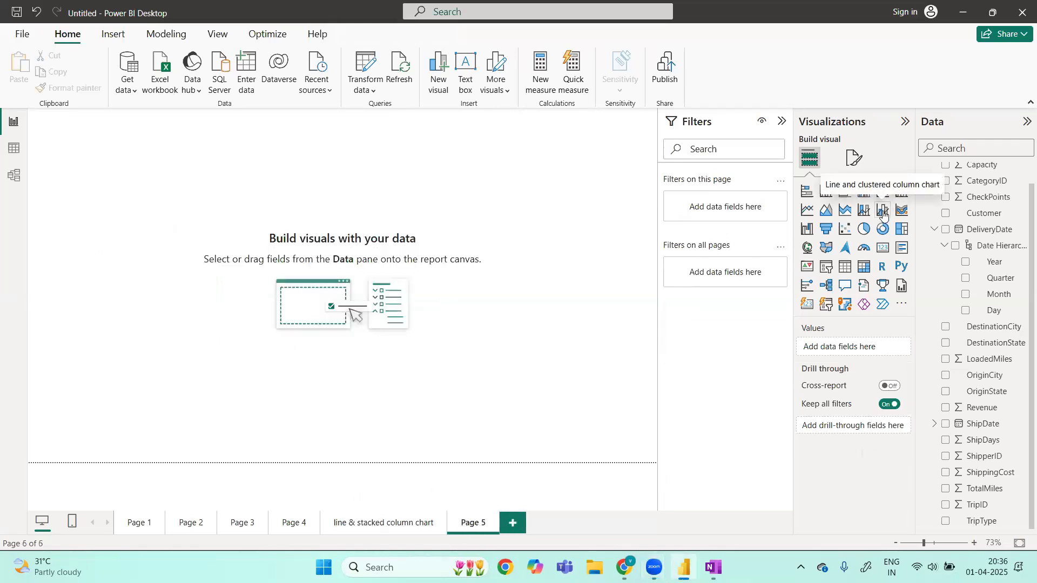
click(883, 215)
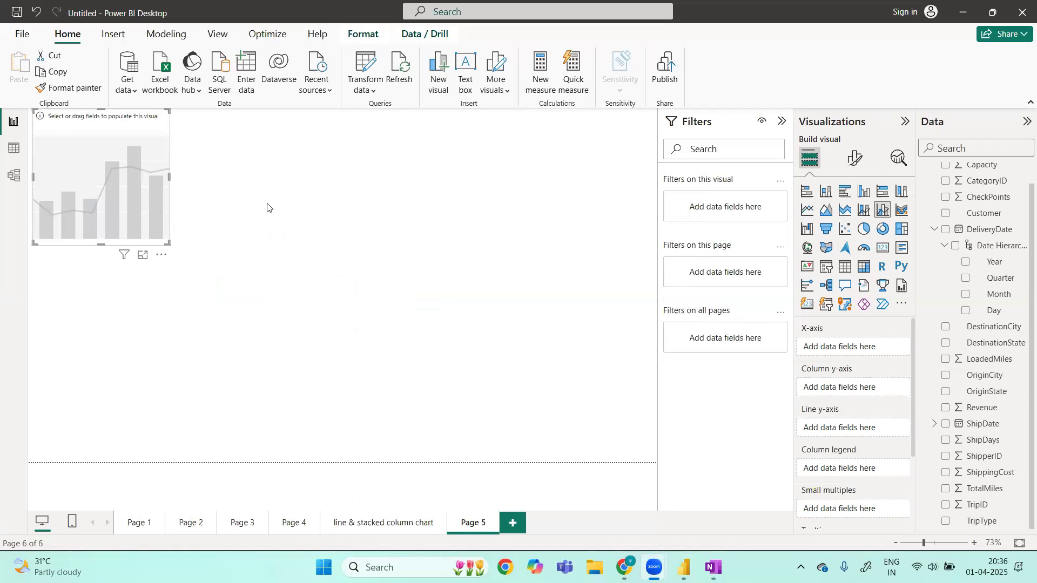
drag(165, 175, 217, 213)
drag(470, 125, 448, 210)
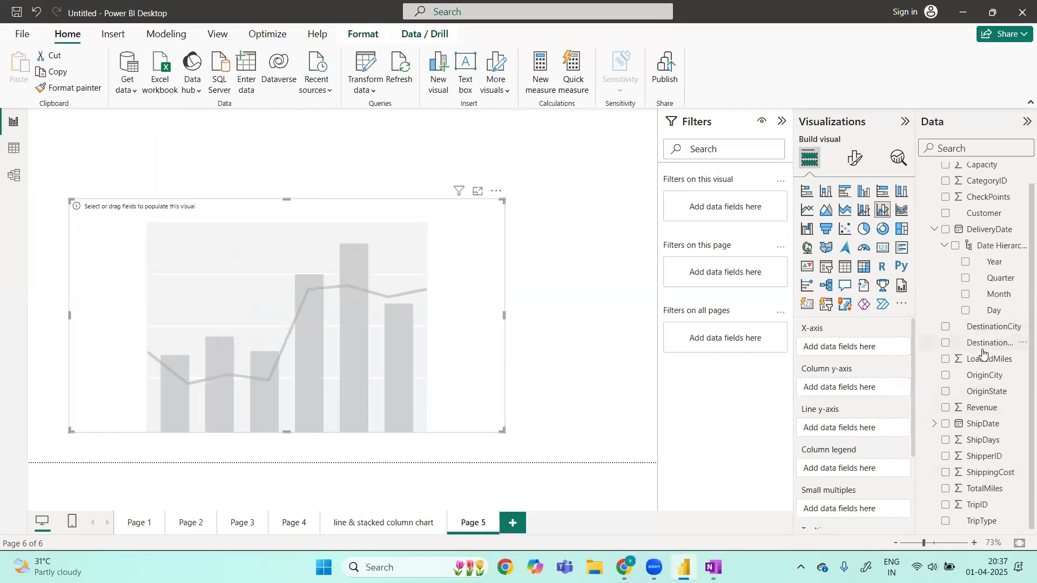
- Populate the clustered chart with DestinationState on the x-axis, Revenue on the column y-axis and ShippingCost on the line y-axis
drag(984, 351, 862, 349)
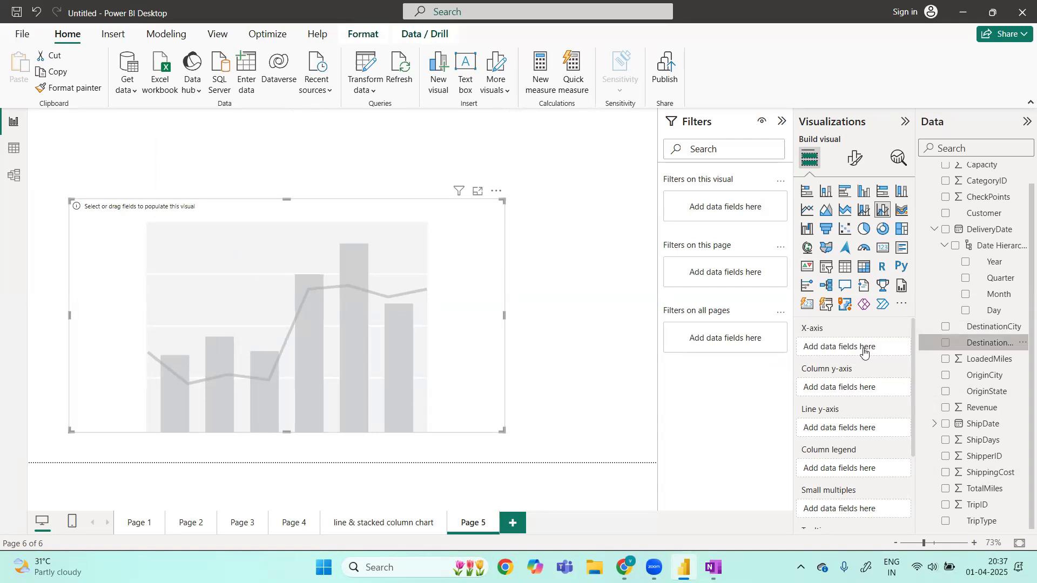
drag(984, 409, 866, 396)
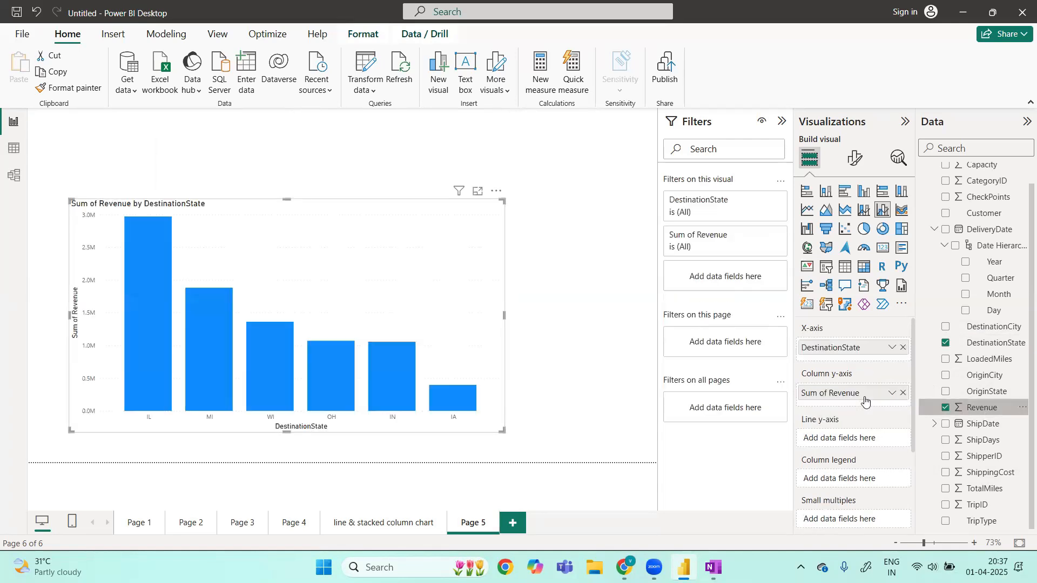
drag(996, 479, 865, 439)
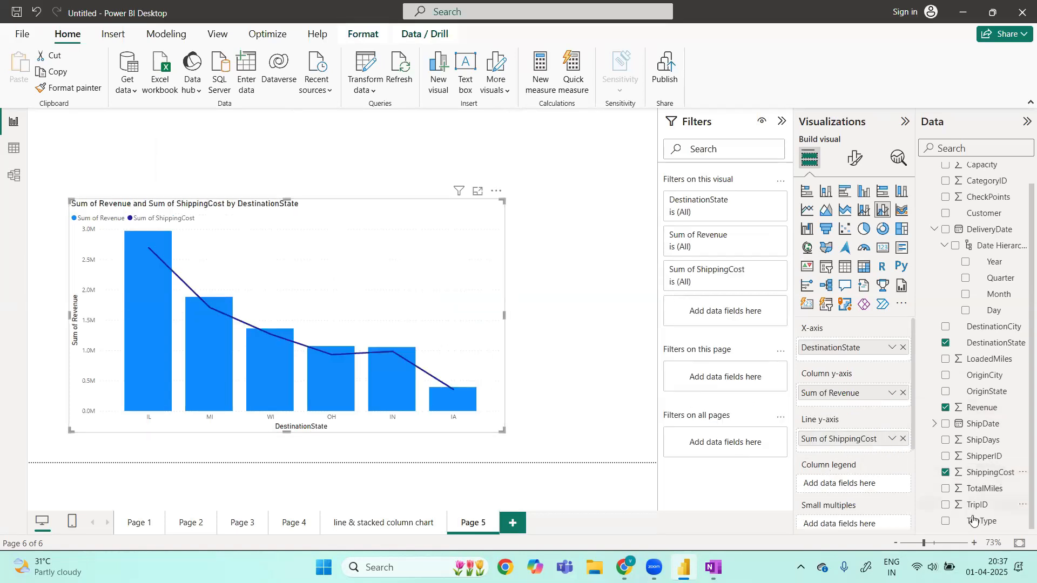
- Compare the new Page 5 chart with the one on the line & stacked column chart page
mouse_move(974, 521)
mouse_down()
mouse_move(829, 481)
mouse_move(982, 521)
mouse_up()
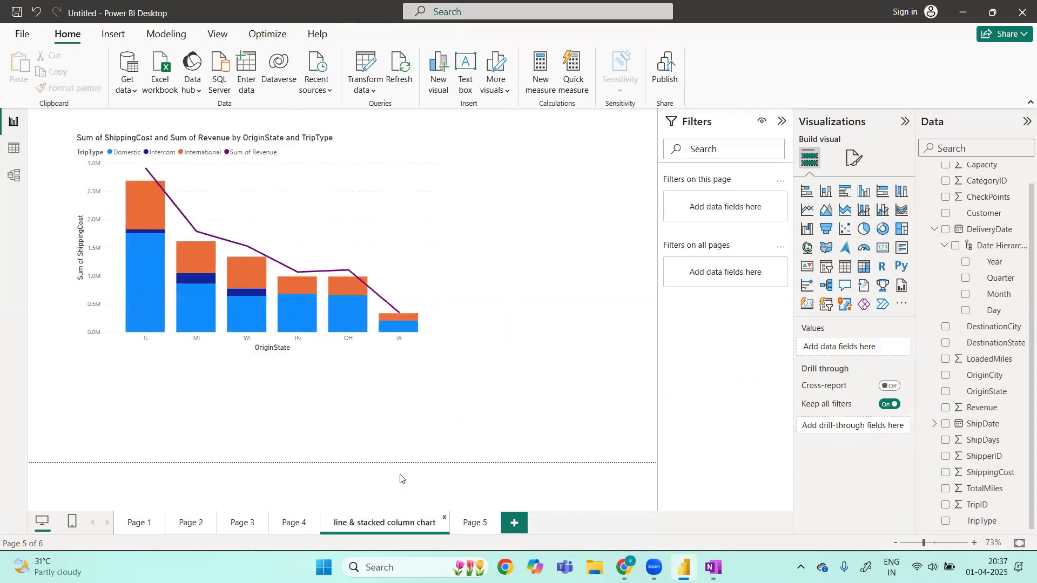
click(468, 526)
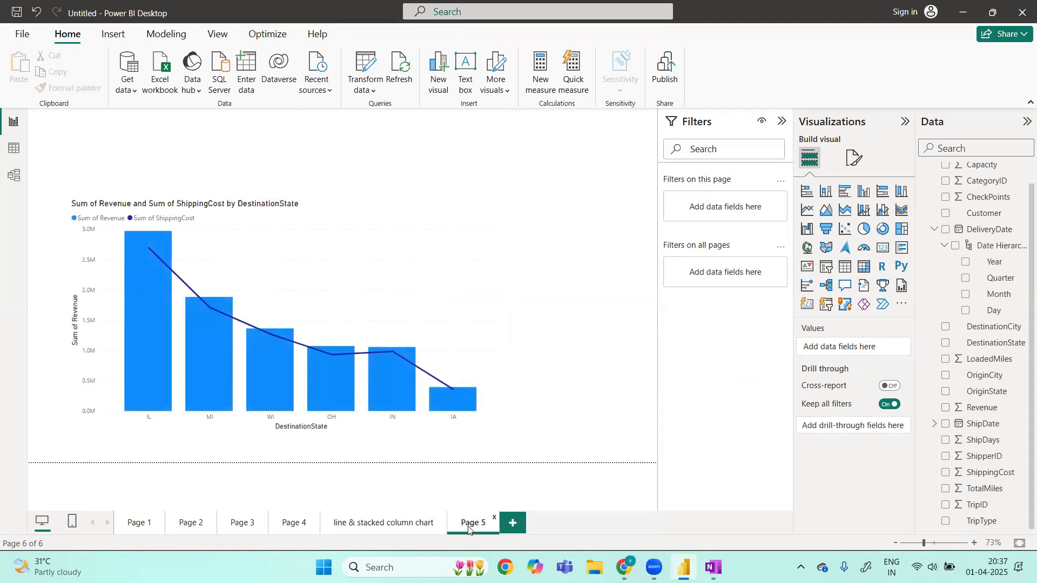
click(403, 527)
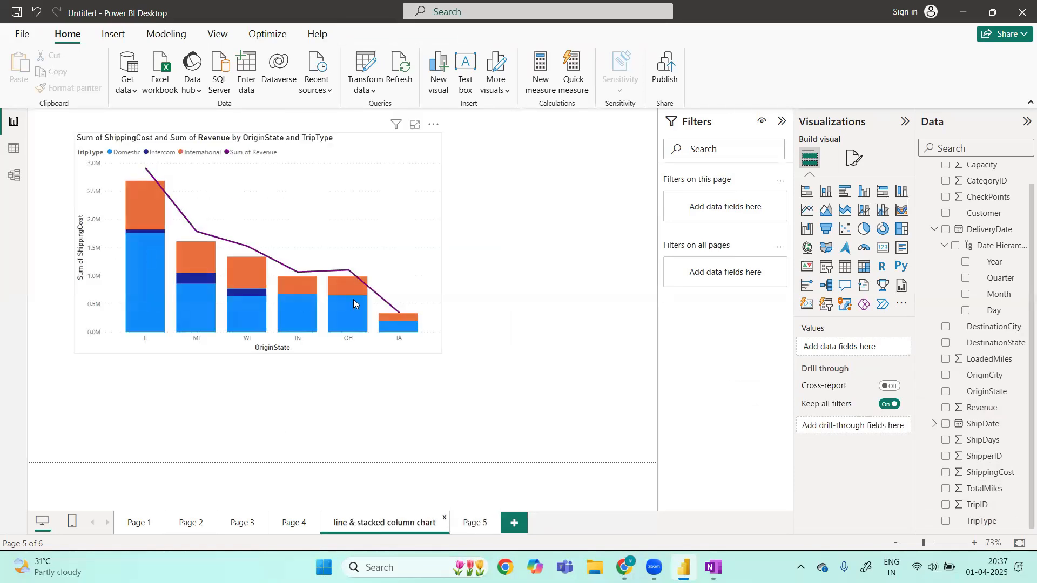
- Return to Page 5 and split the line and clustered column chart's columns by TripType through the column legend
click(488, 525)
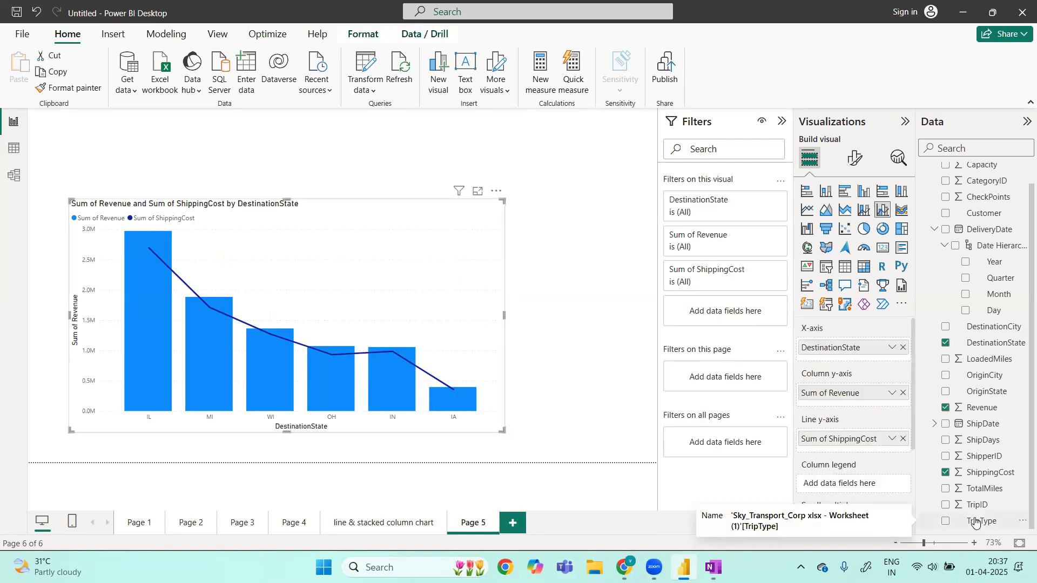
drag(975, 522, 848, 483)
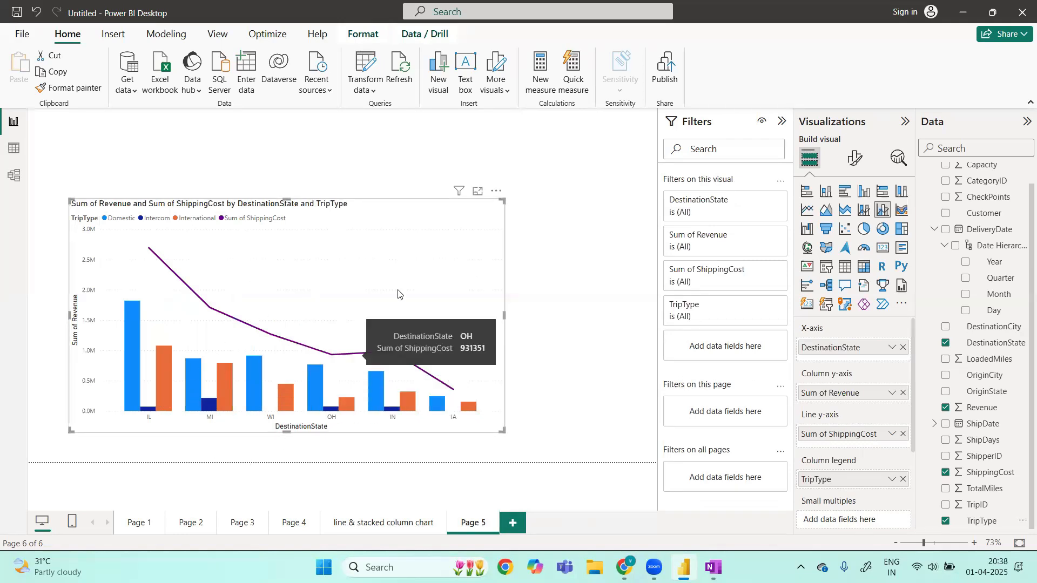
- Convert the Page 5 visual to a clustered column chart, keeping only ShippingCost on the y-axis and using TripType as legend
click(864, 193)
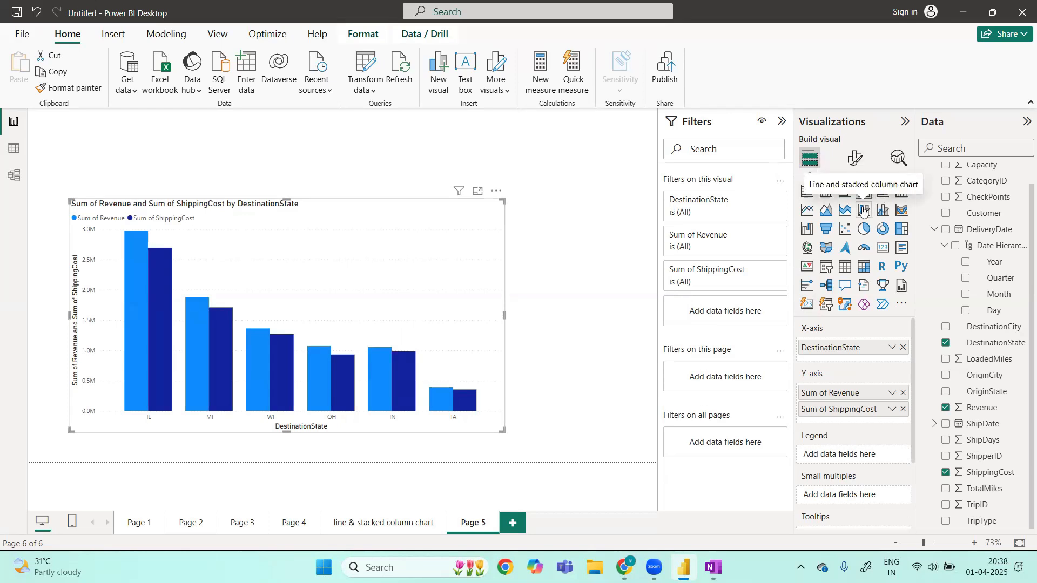
click(903, 393)
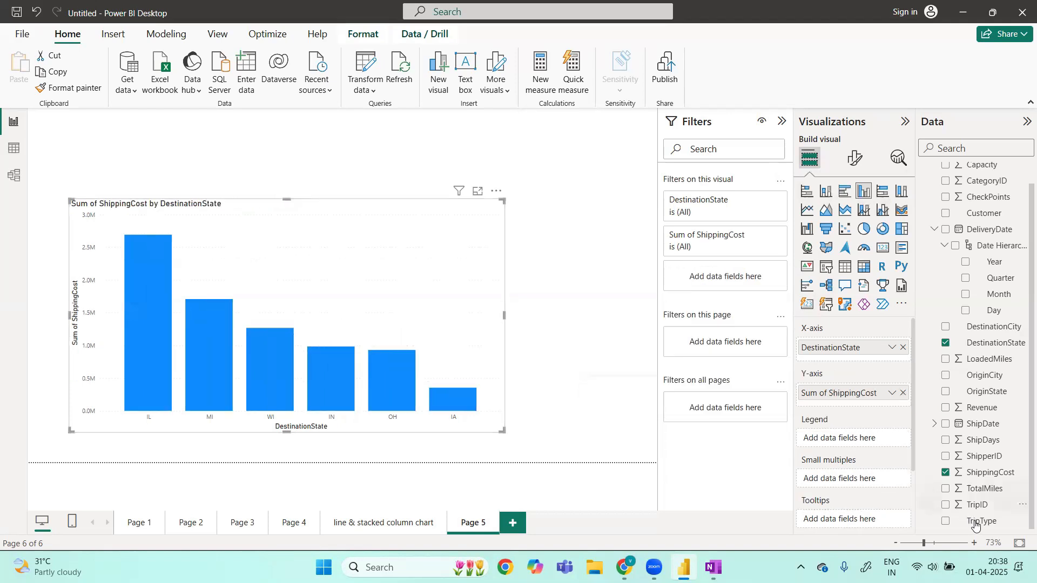
drag(975, 527, 848, 438)
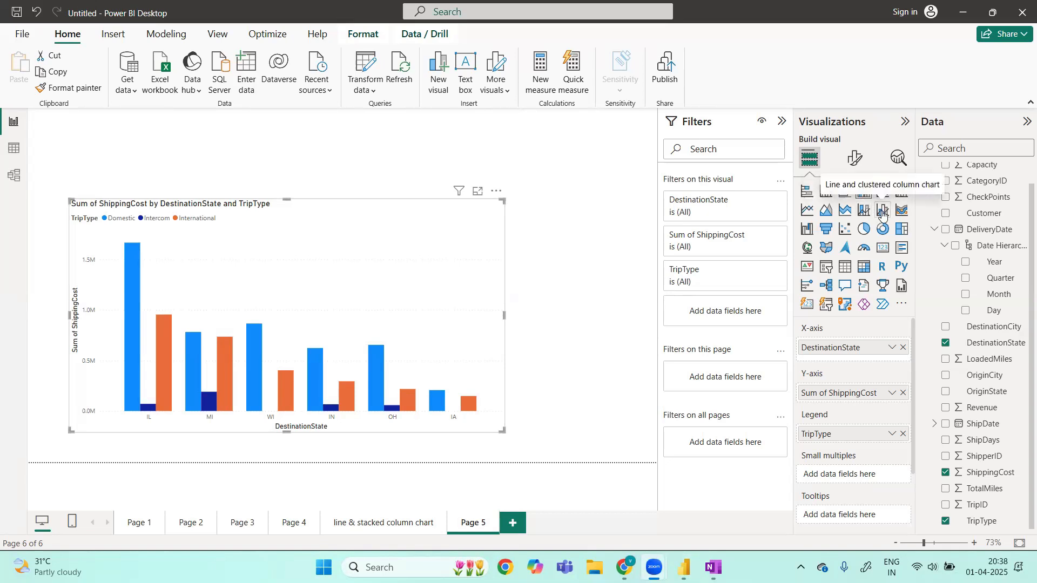
- Convert the visual to a line and clustered column chart with Revenue on the line y-axis, and move it slightly higher
click(883, 211)
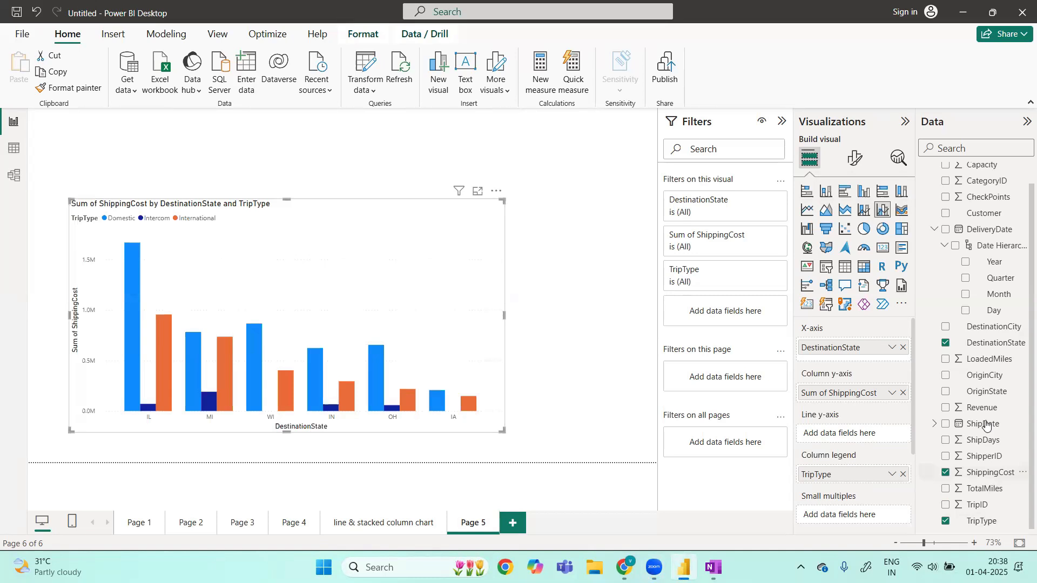
drag(982, 411, 866, 438)
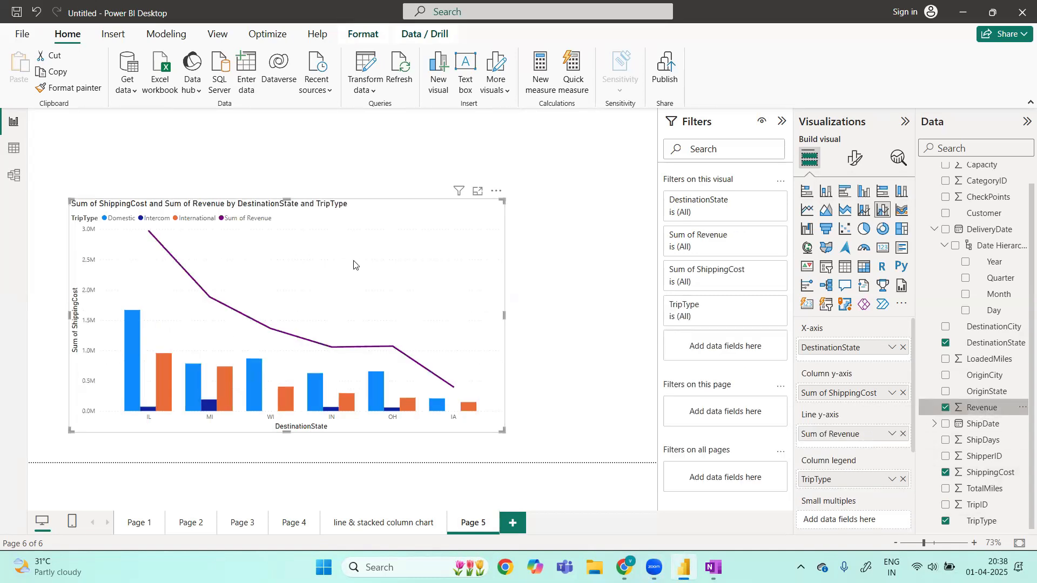
drag(387, 209, 392, 172)
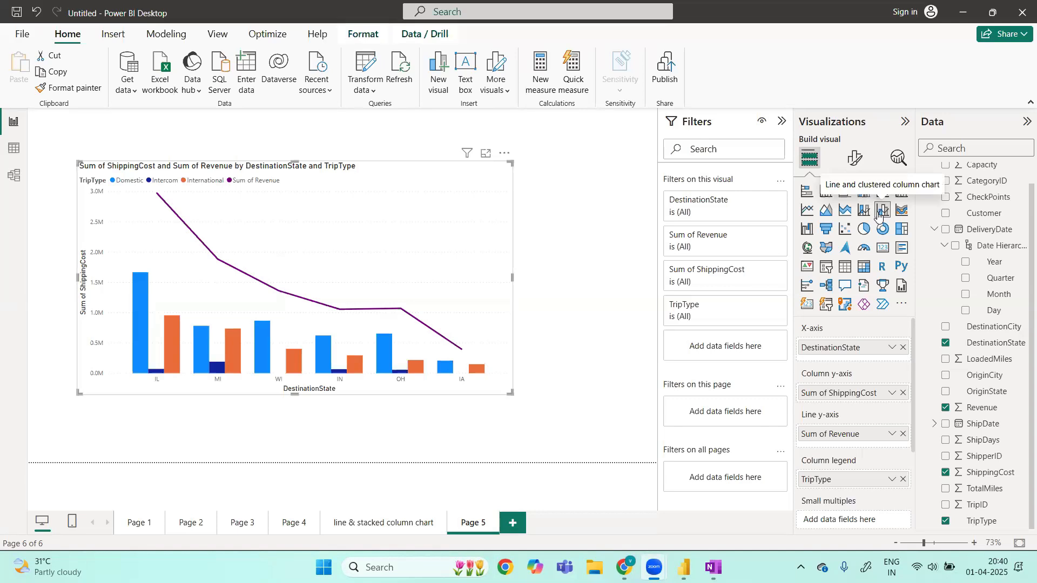
- Rename Page 5 as "line & clusterd column chart"
right_click(462, 528)
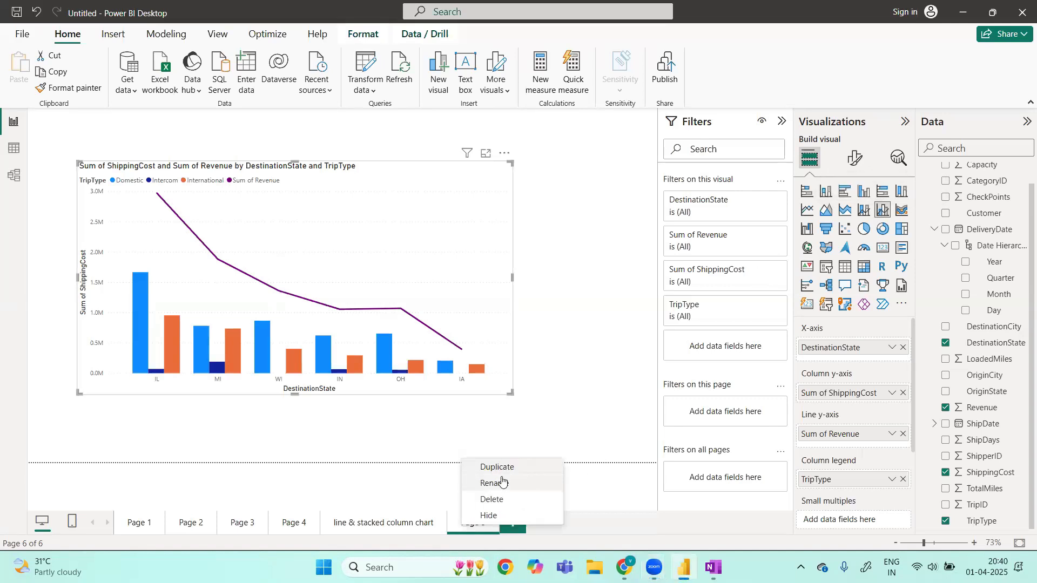
click(502, 481)
key(BackSpace)
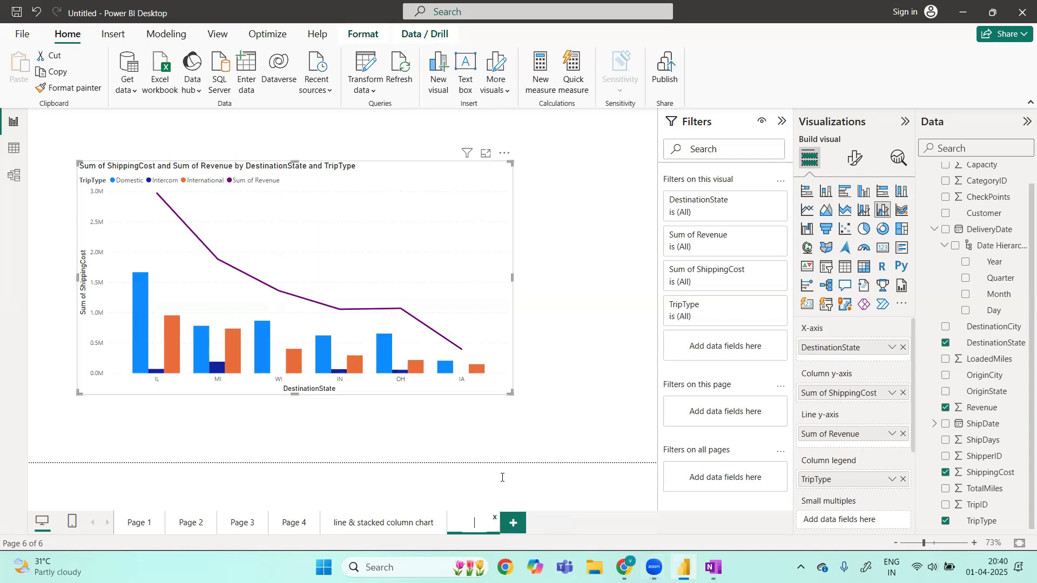
text(line & cluster)
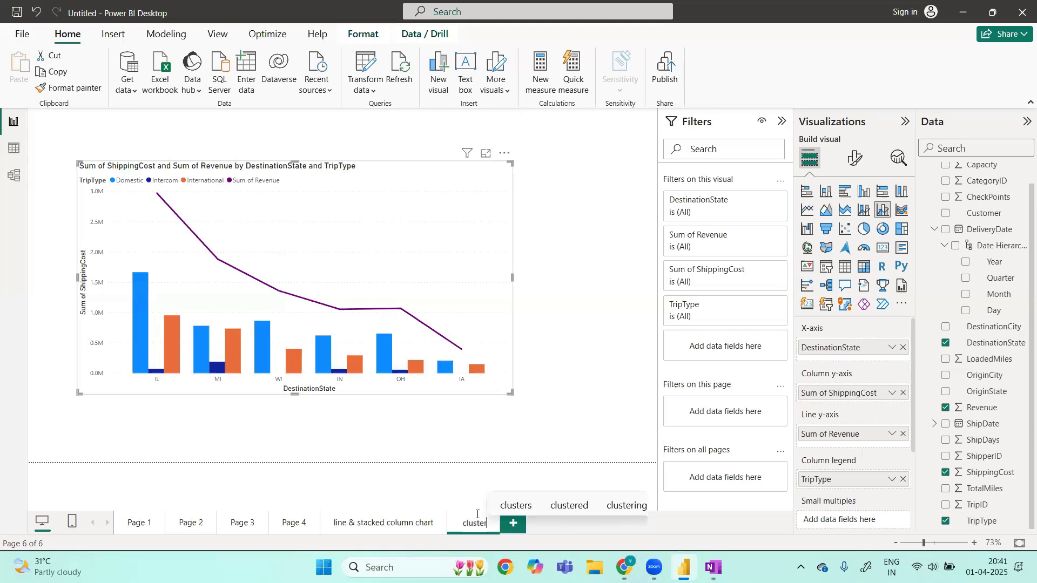
text(d column chart)
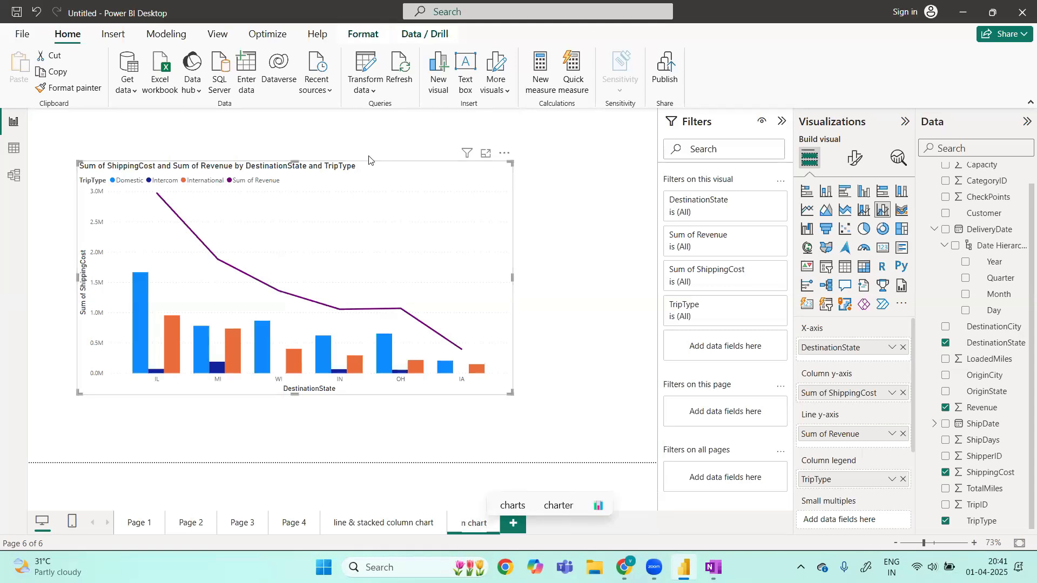
key(Return)
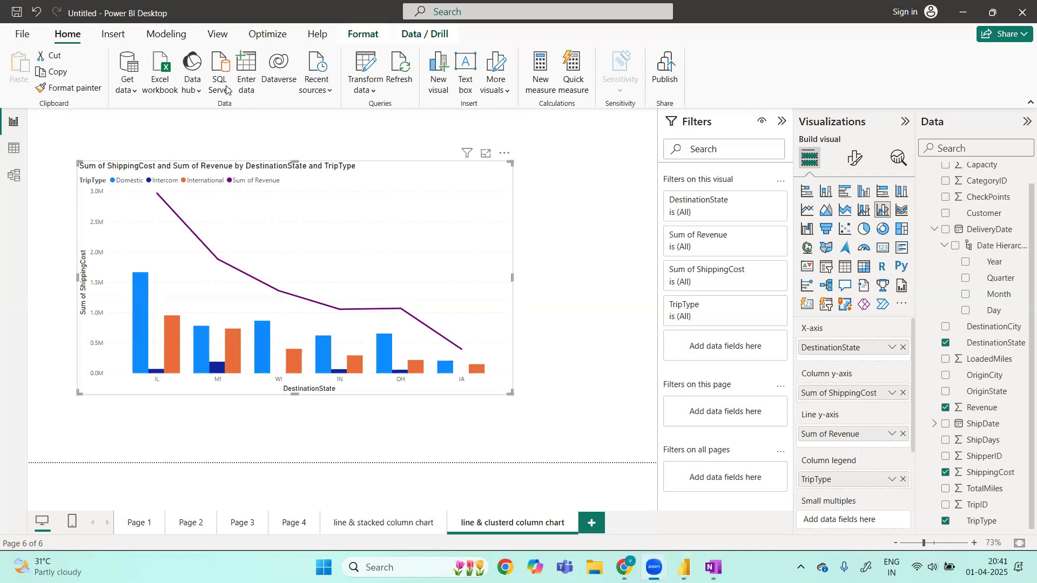
- Add a new report page and place an enlarged filled map on it with OriginState as the location
click(589, 525)
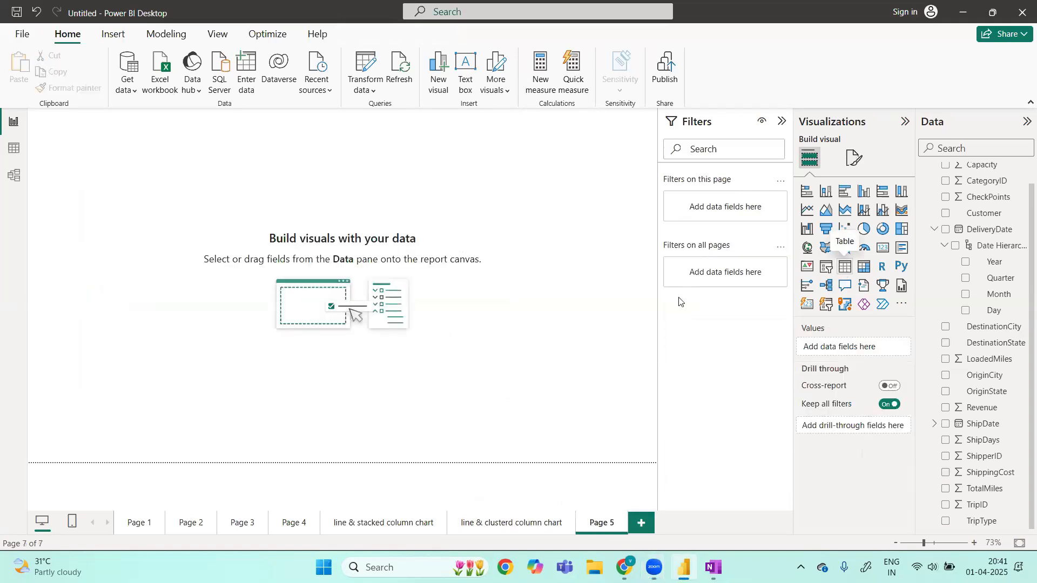
click(823, 250)
drag(154, 134, 542, 131)
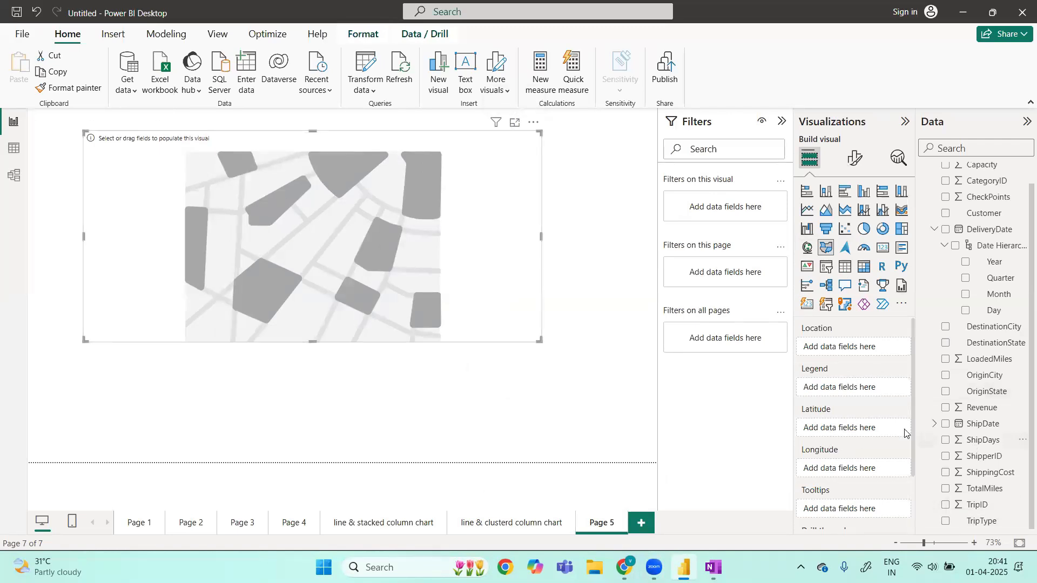
drag(998, 399, 483, 259)
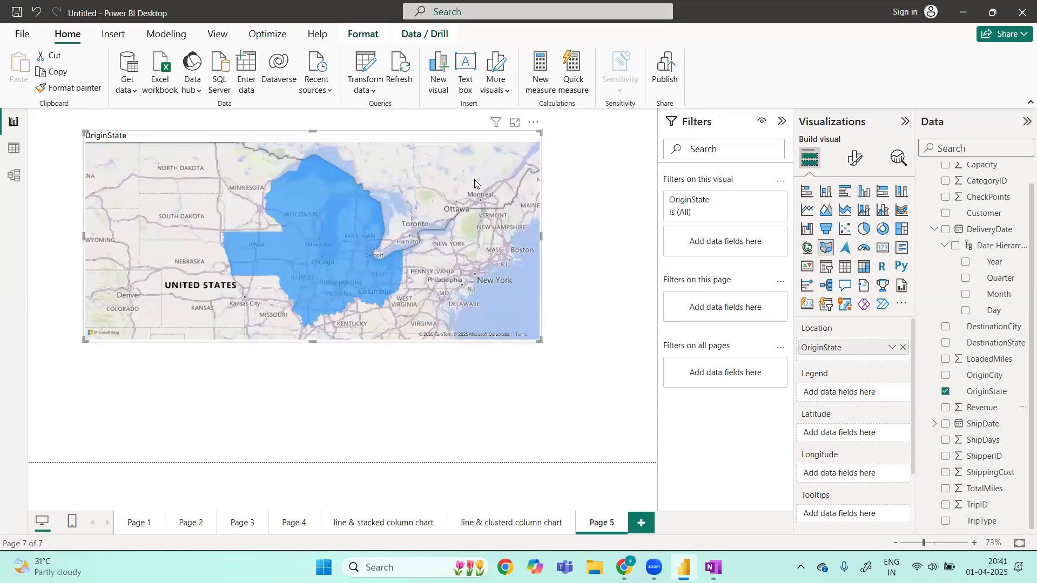
- Add Revenue to the filled map's tooltips
scroll(820, 433, down, 2)
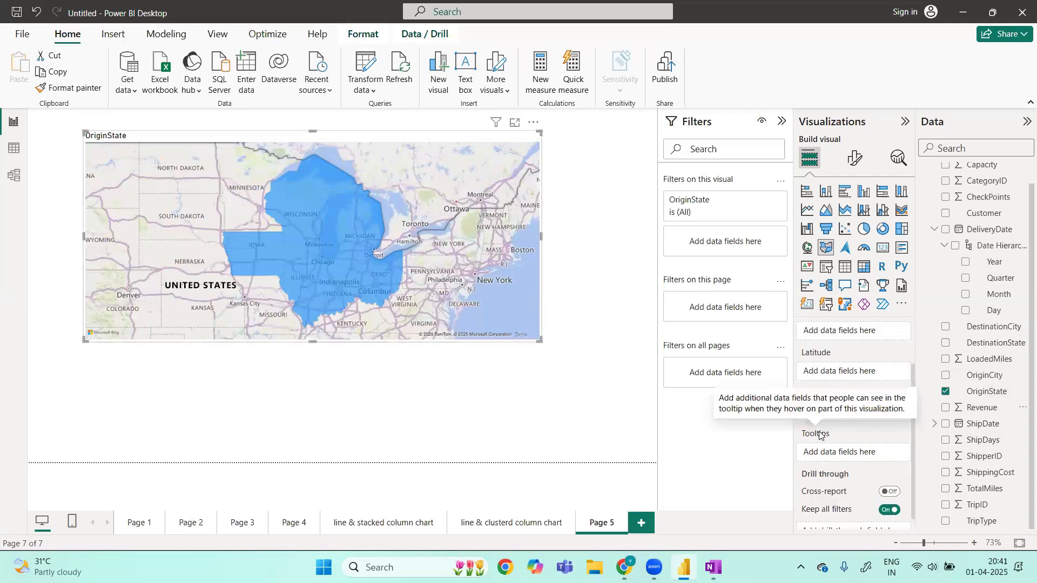
scroll(819, 436, up, 2)
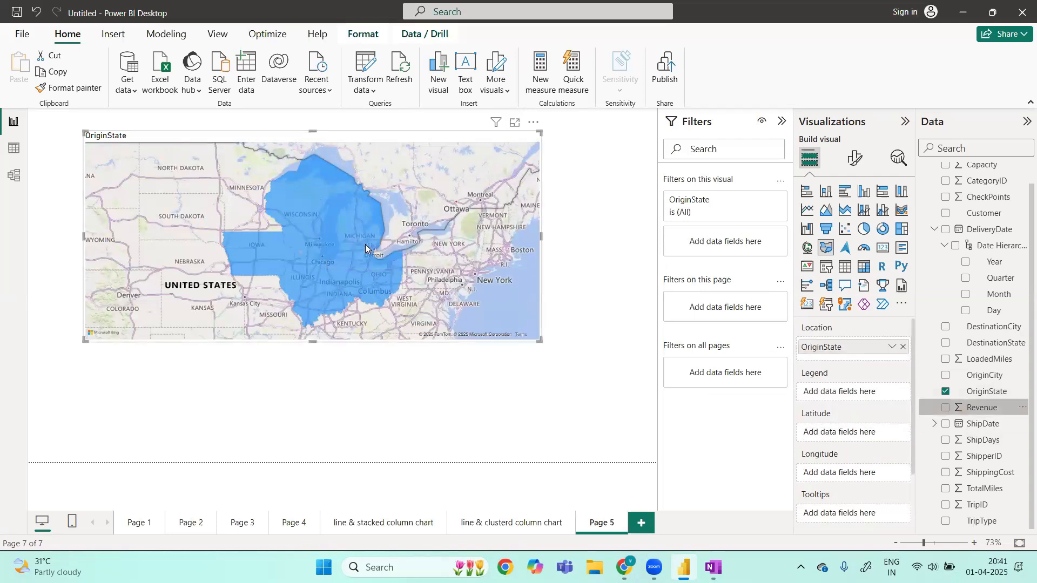
drag(981, 407, 365, 244)
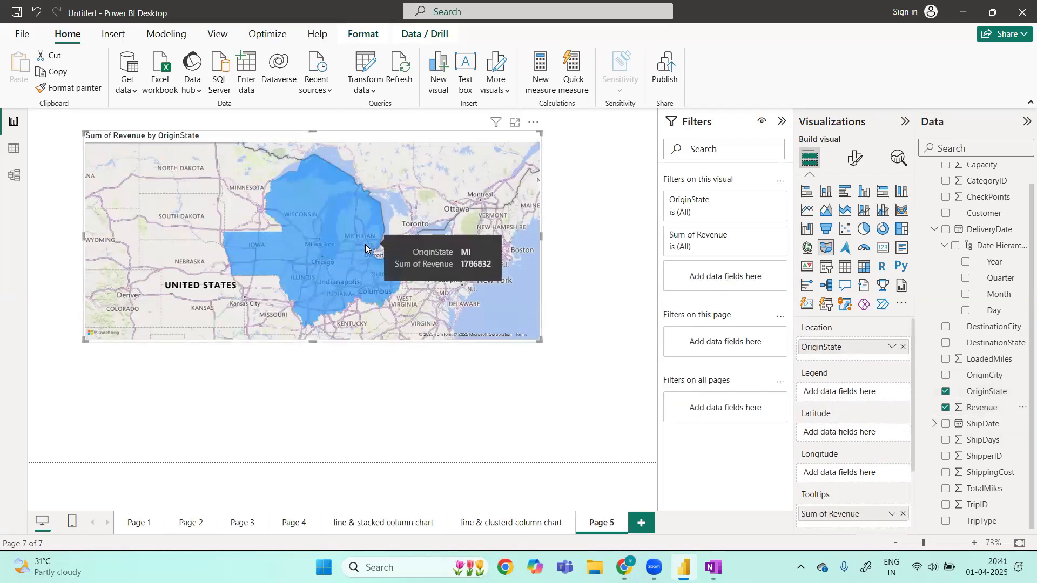
- In focus mode, color the map's states individually by using OriginState as the legend, and return to the report page
click(513, 126)
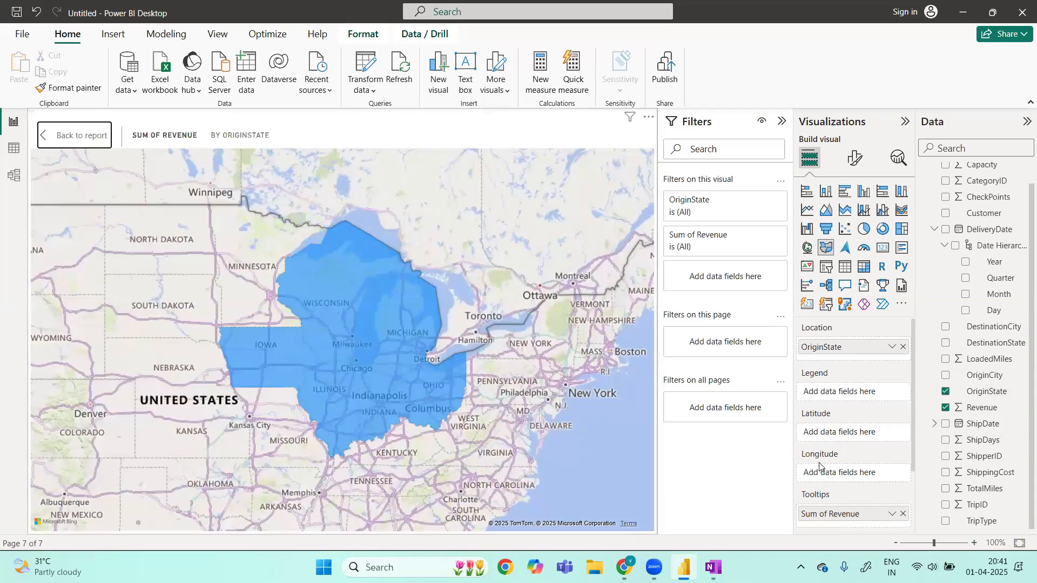
drag(1002, 398, 979, 390)
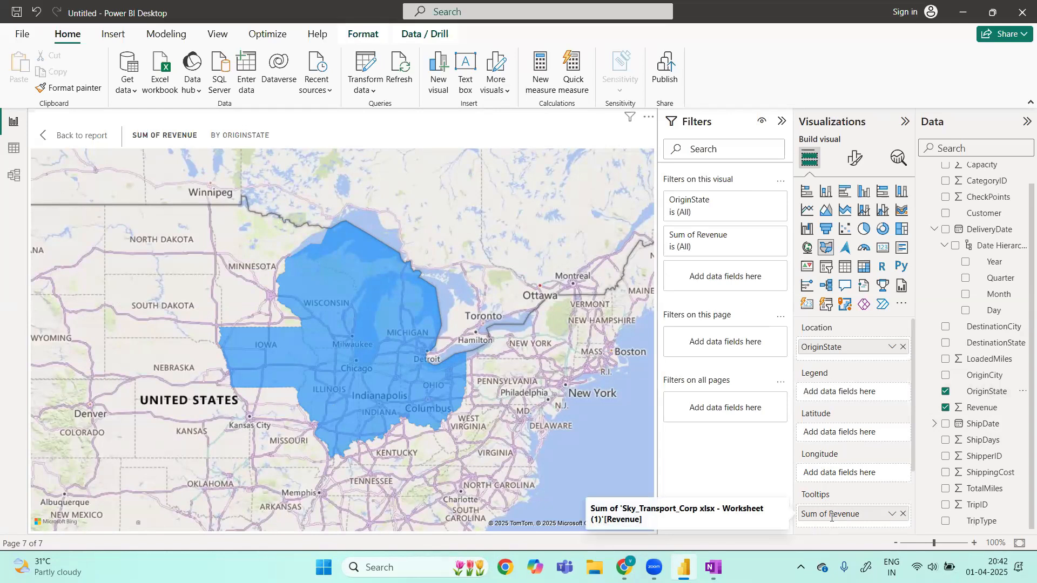
scroll(831, 519, down, 2)
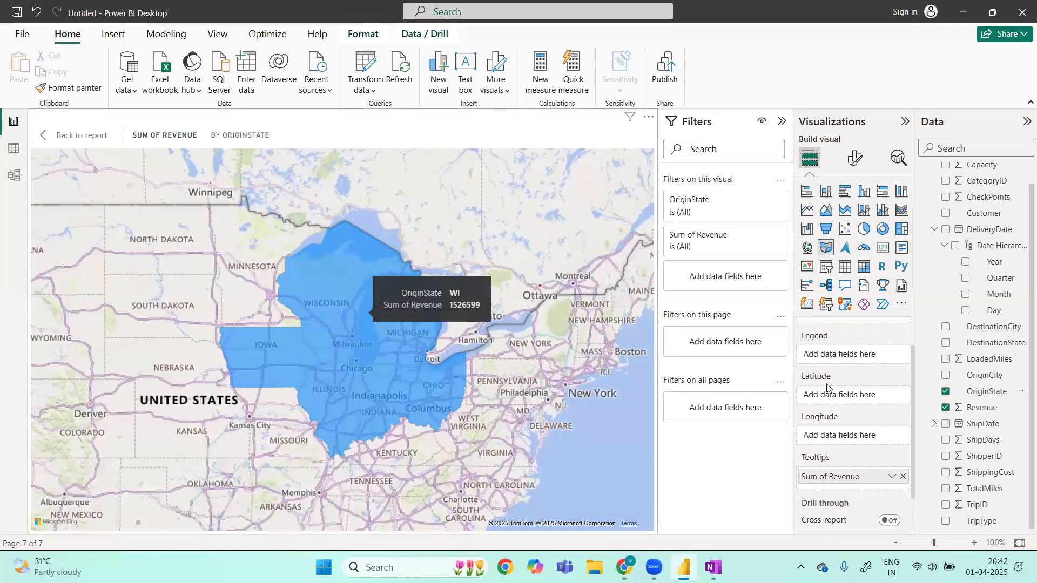
scroll(827, 387, up, 2)
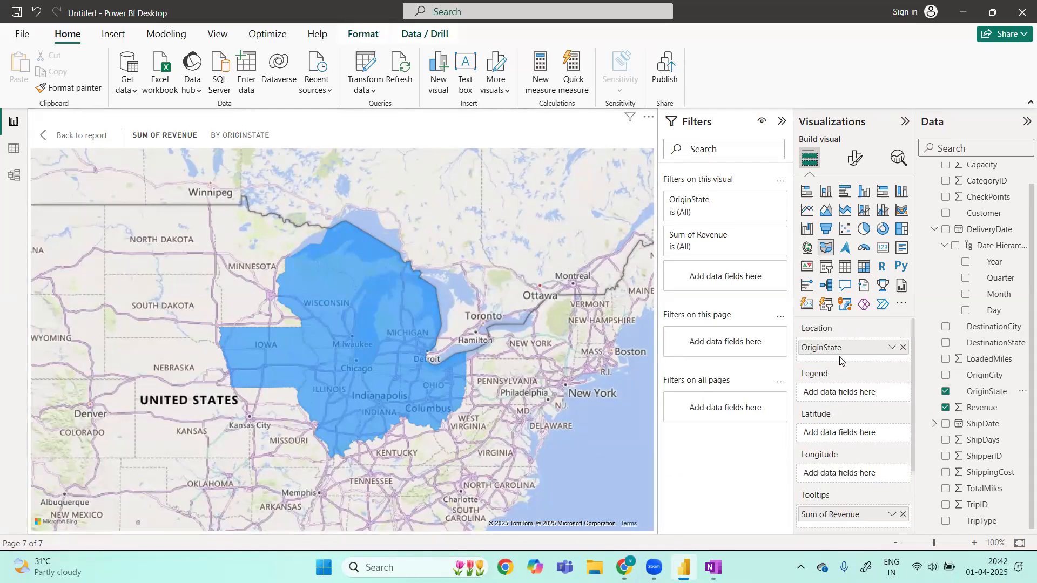
scroll(836, 363, down, 1)
scroll(837, 362, up, 1)
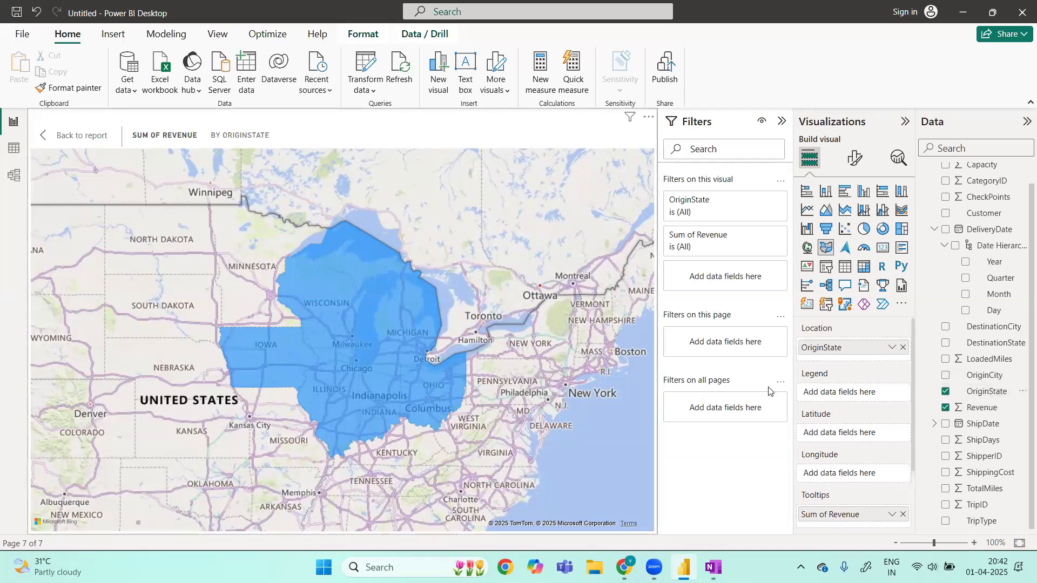
drag(1000, 400, 877, 398)
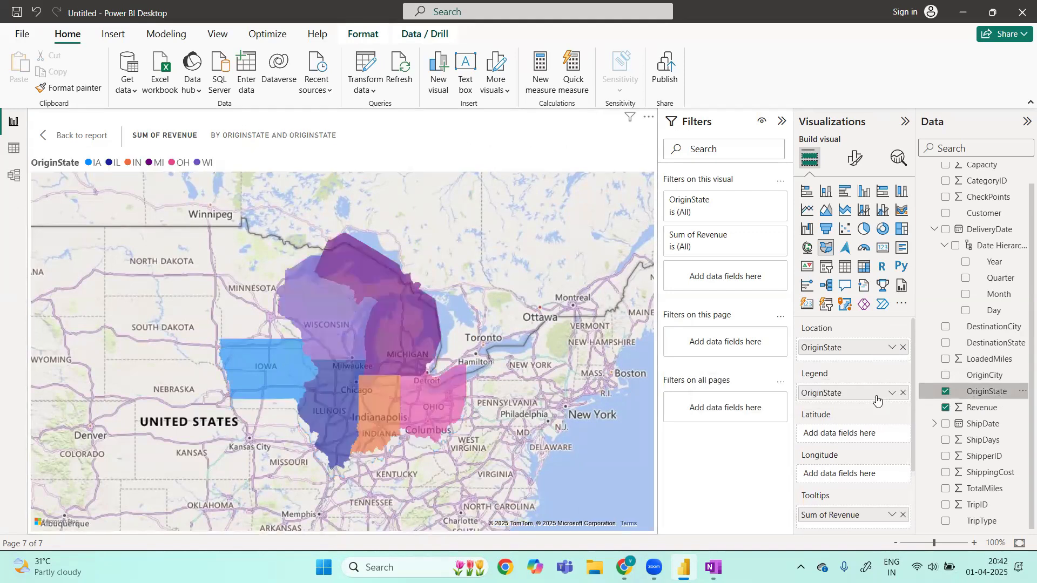
mouse_move(326, 318)
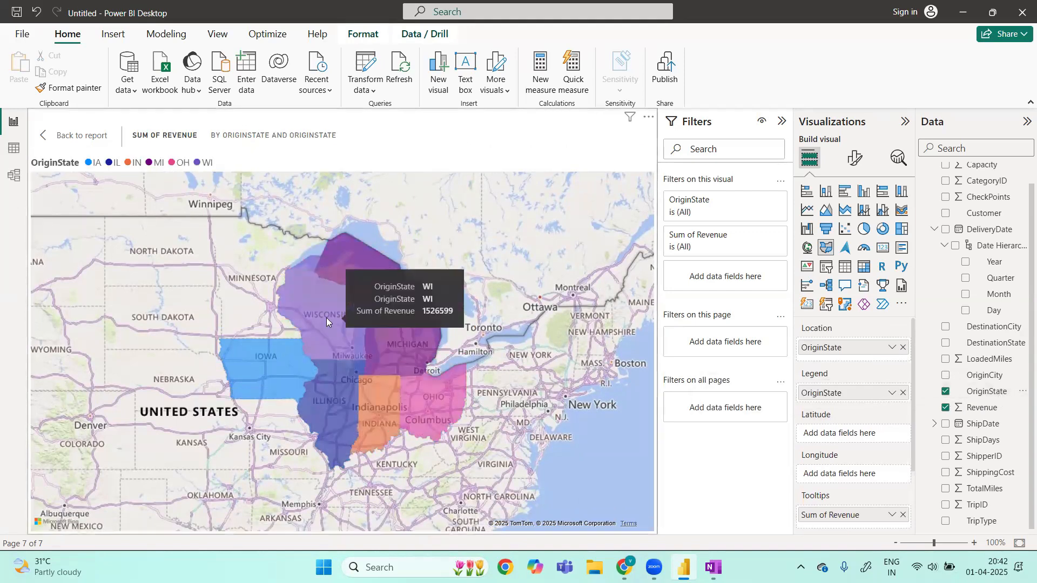
mouse_move(409, 412)
mouse_move(334, 419)
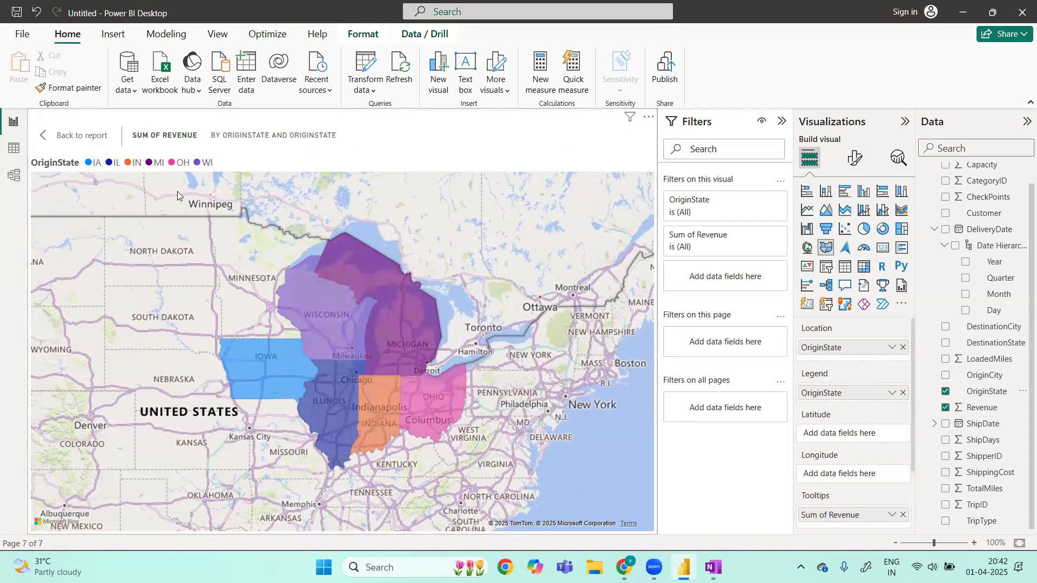
click(74, 138)
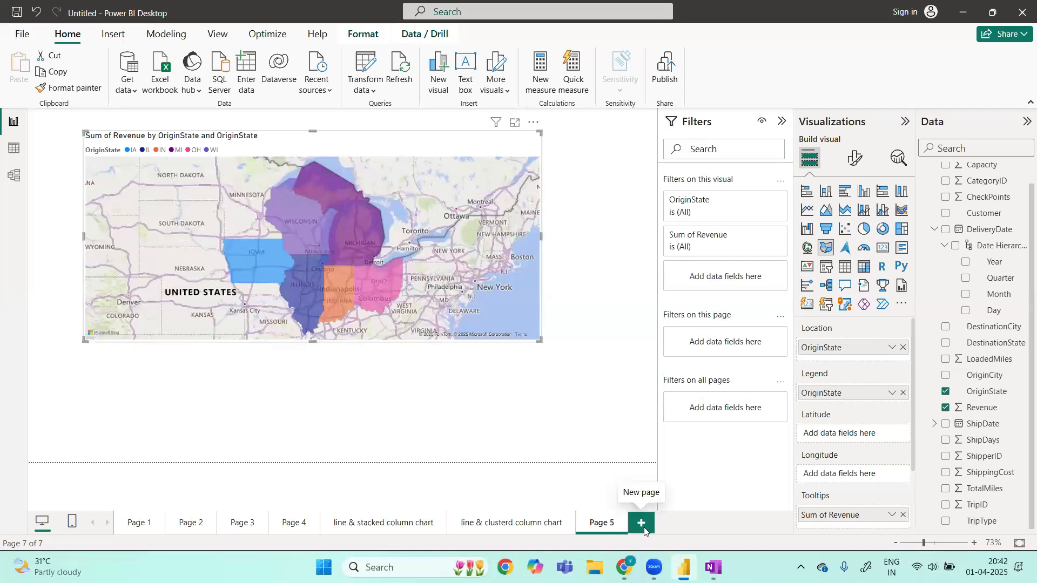
- Add another report page and review the Page 5 map once more in focus mode
click(642, 524)
click(604, 526)
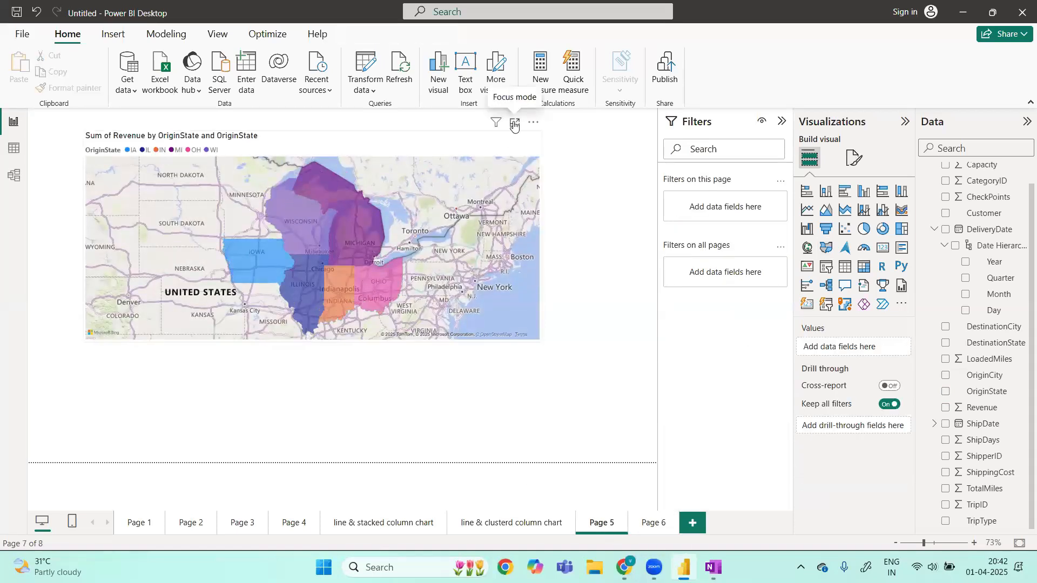
click(514, 124)
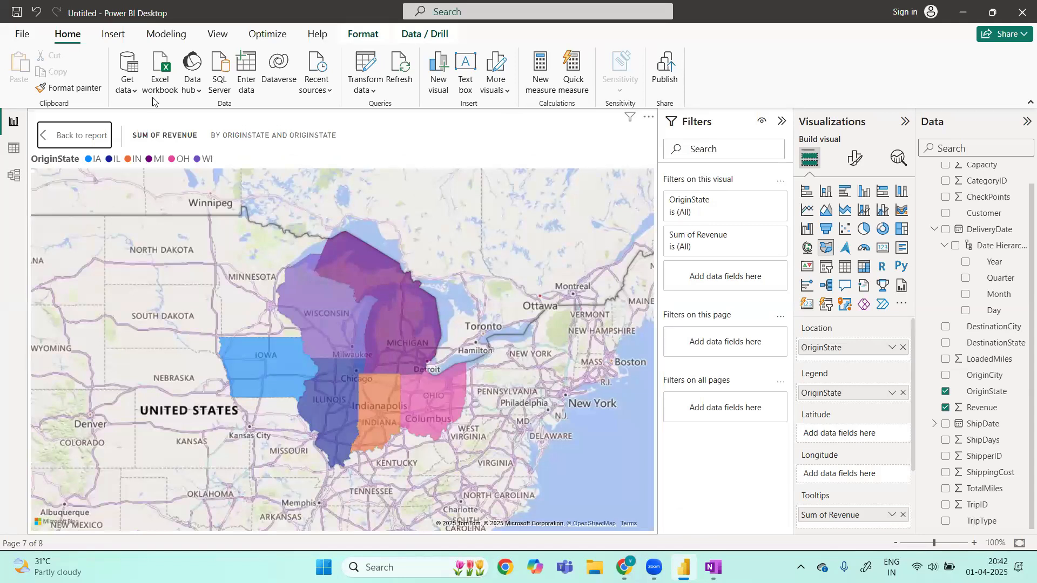
click(75, 136)
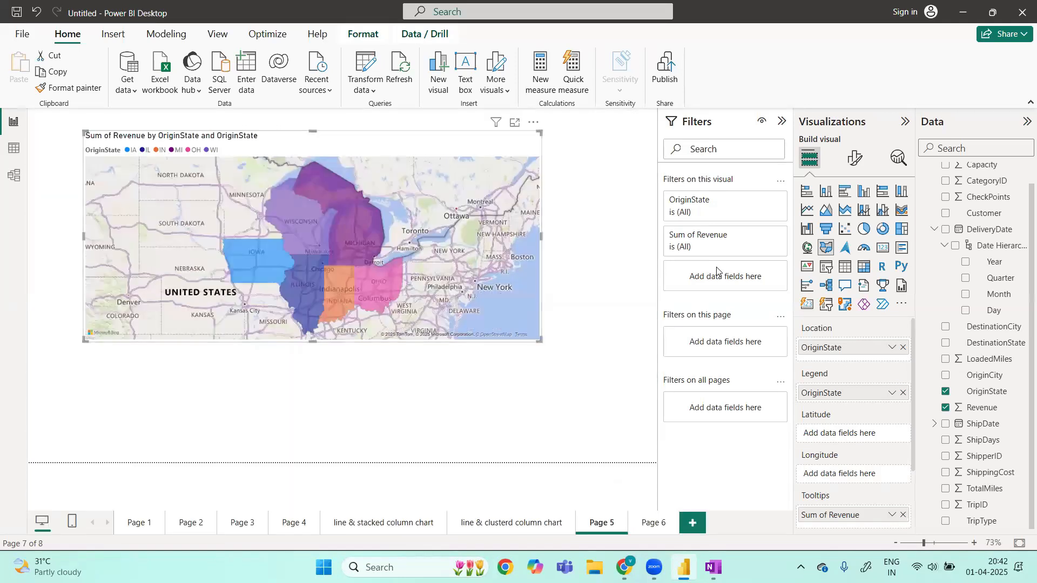
- Place a table visual on Page 6, enlarge it and position it near the middle of the canvas
click(653, 523)
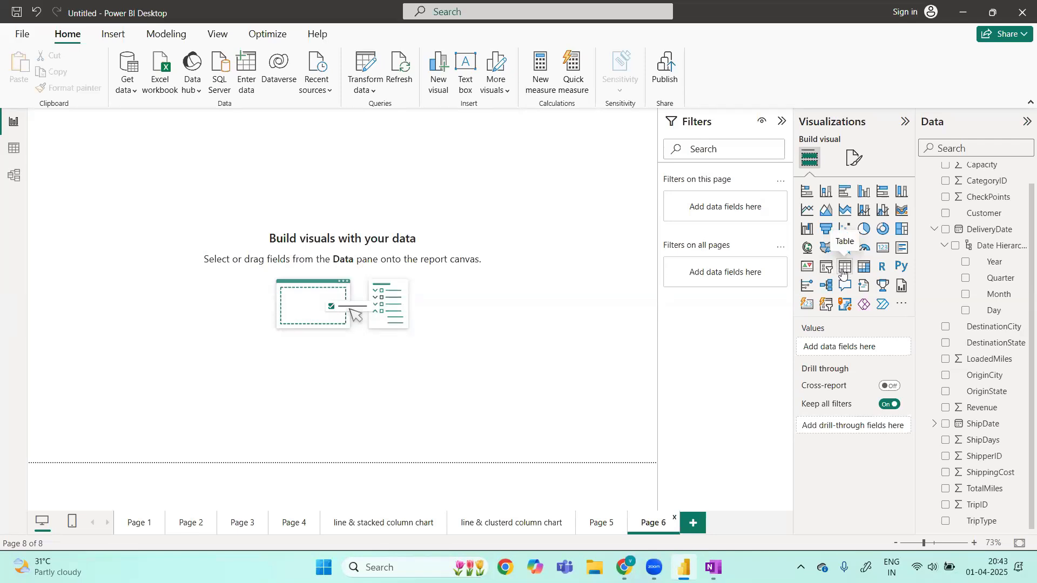
click(845, 267)
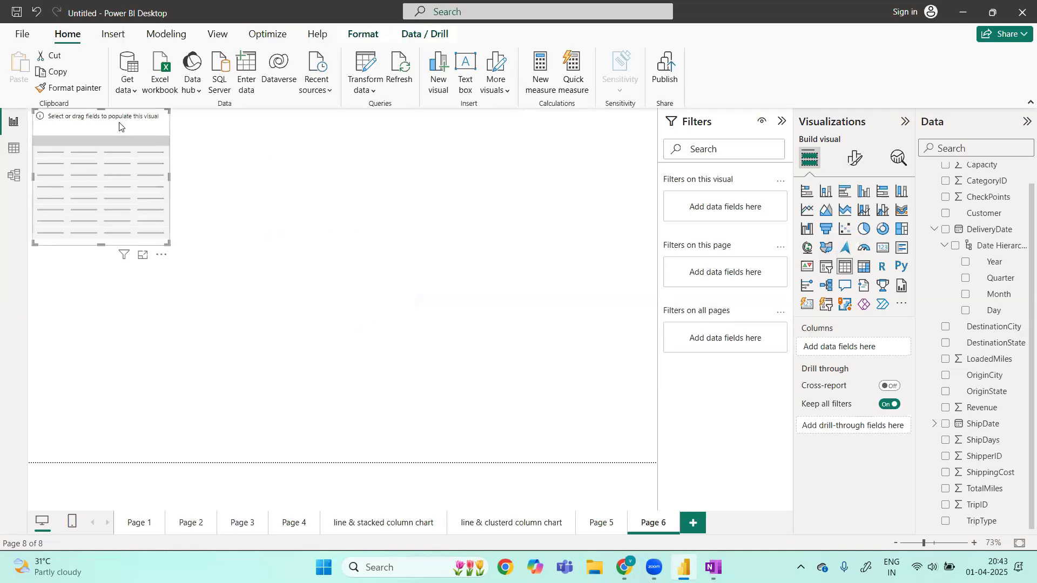
drag(127, 134, 210, 191)
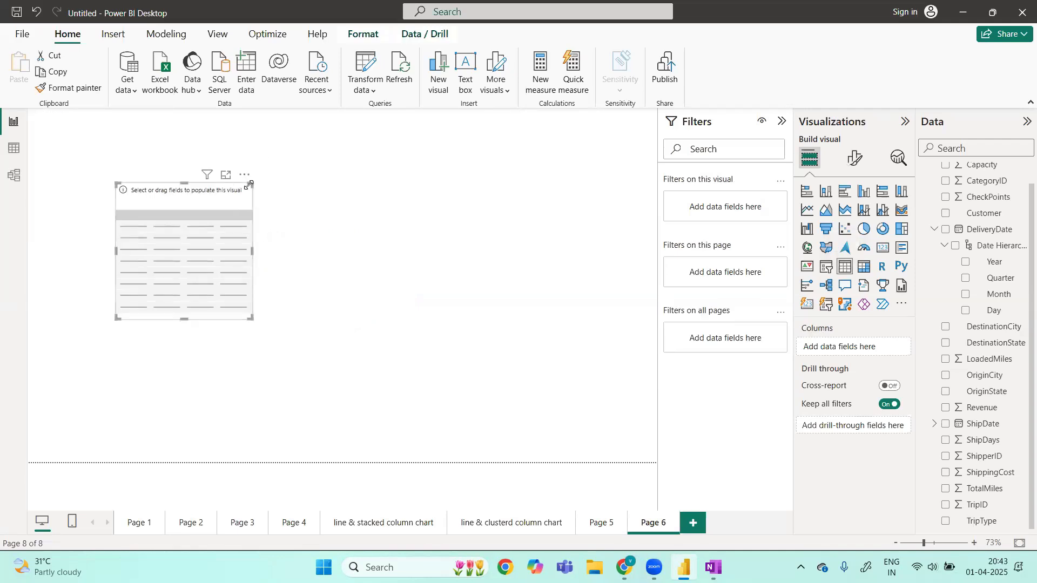
drag(465, 126, 467, 122)
drag(358, 132, 358, 200)
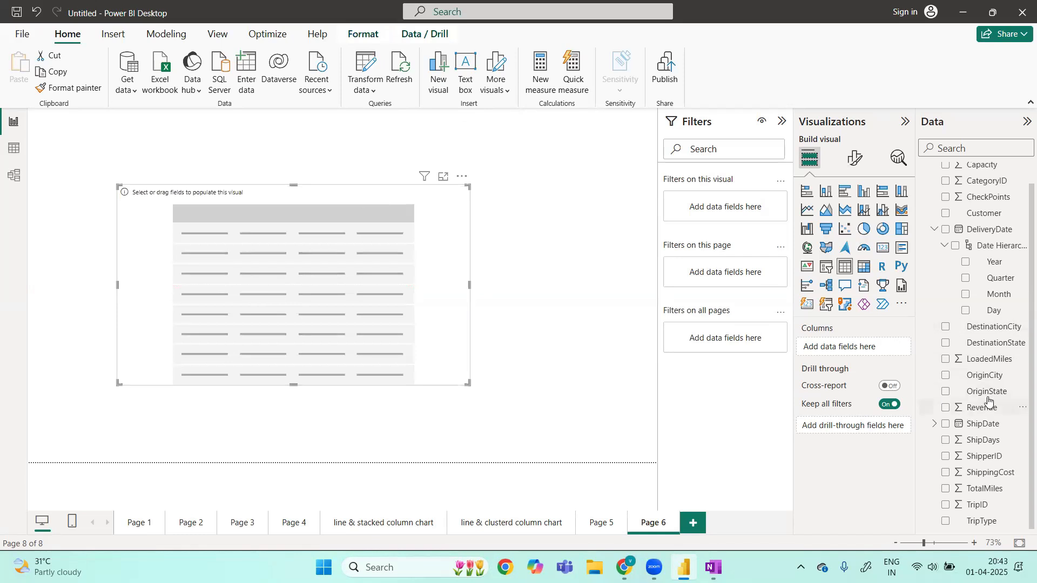
- Add OriginState and Revenue as the table's columns, review the table in focus mode and return to the report page
drag(986, 393, 335, 242)
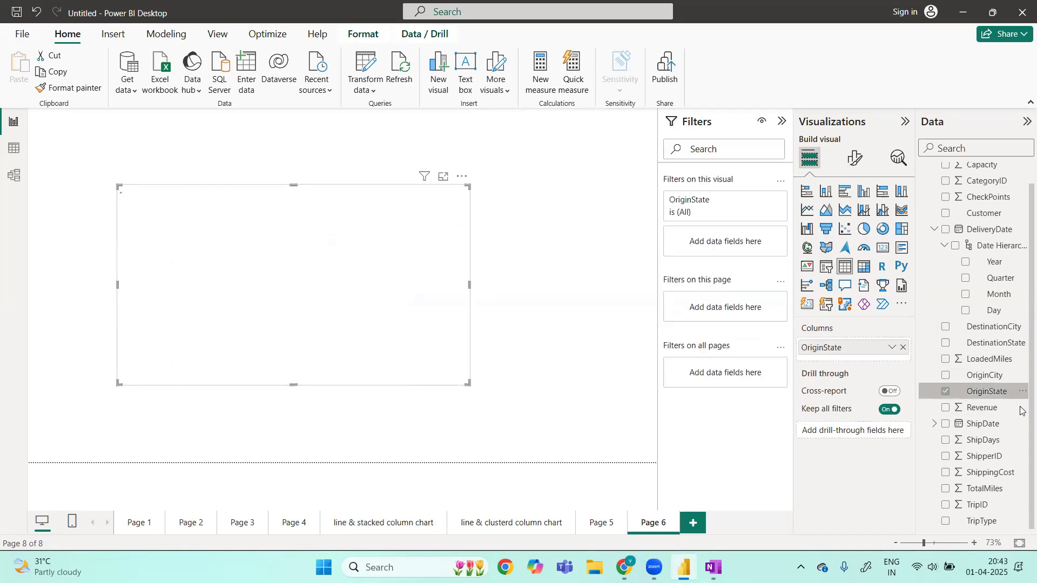
drag(981, 408, 328, 296)
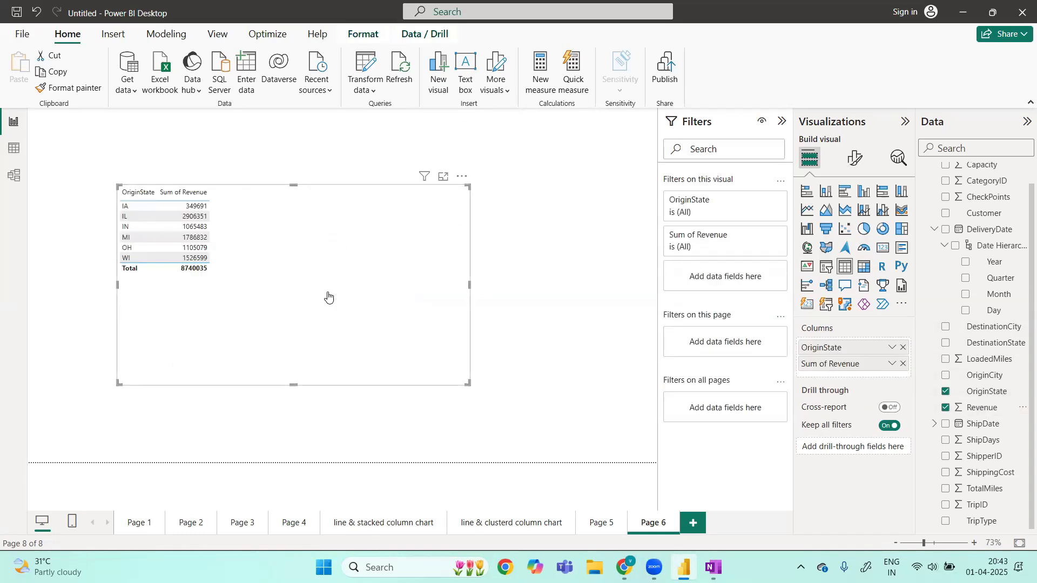
click(443, 178)
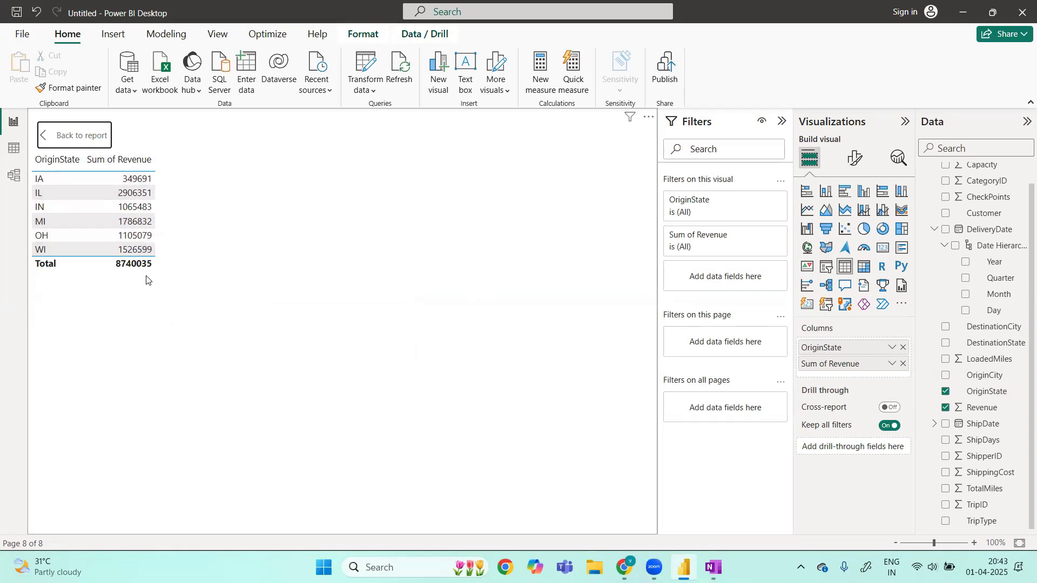
click(86, 141)
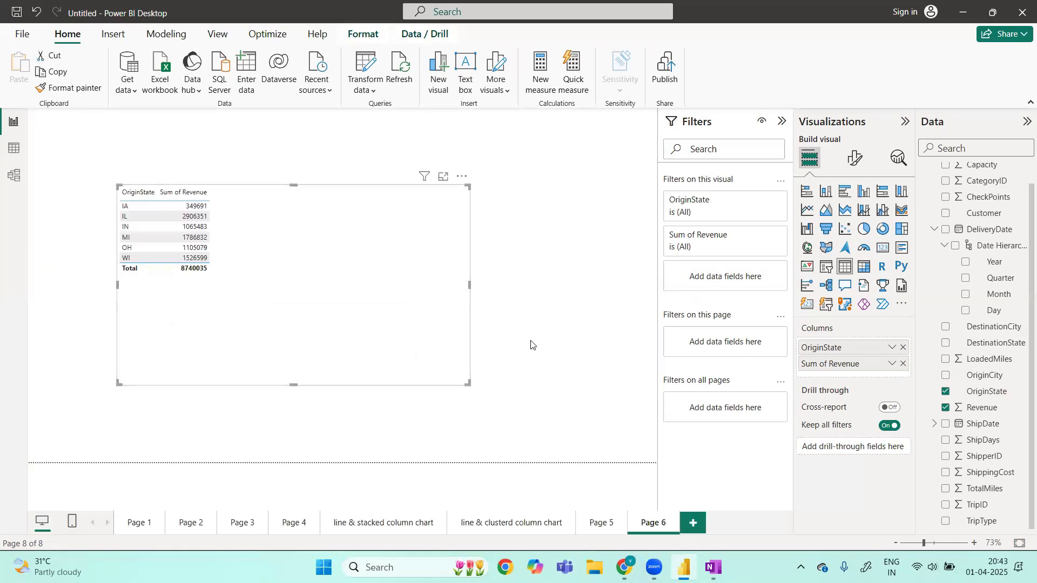
- Add TripType as a third column of the table and check the breakdown in focus mode before returning to the report
drag(538, 282, 400, 215)
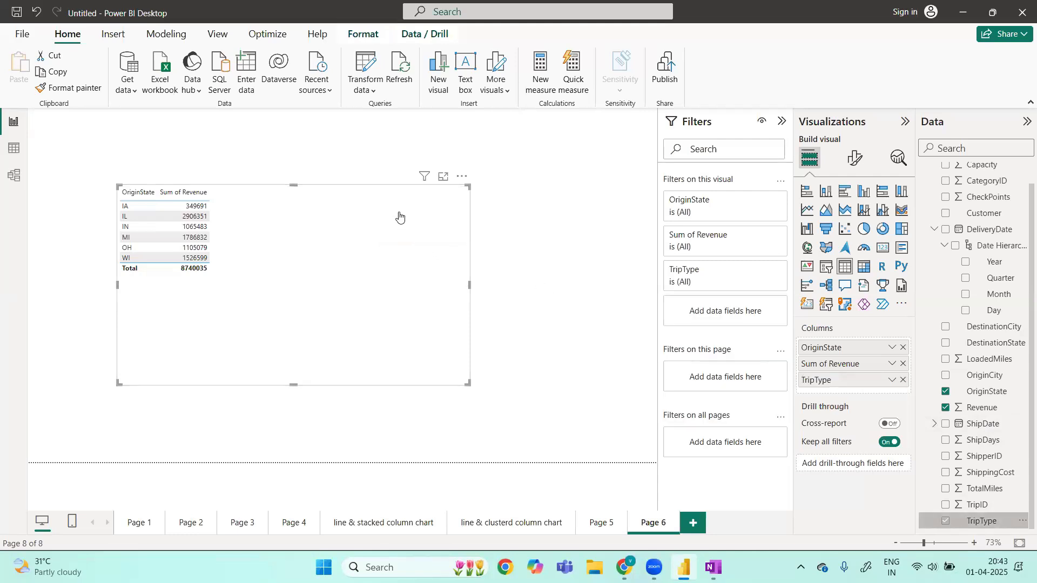
click(446, 178)
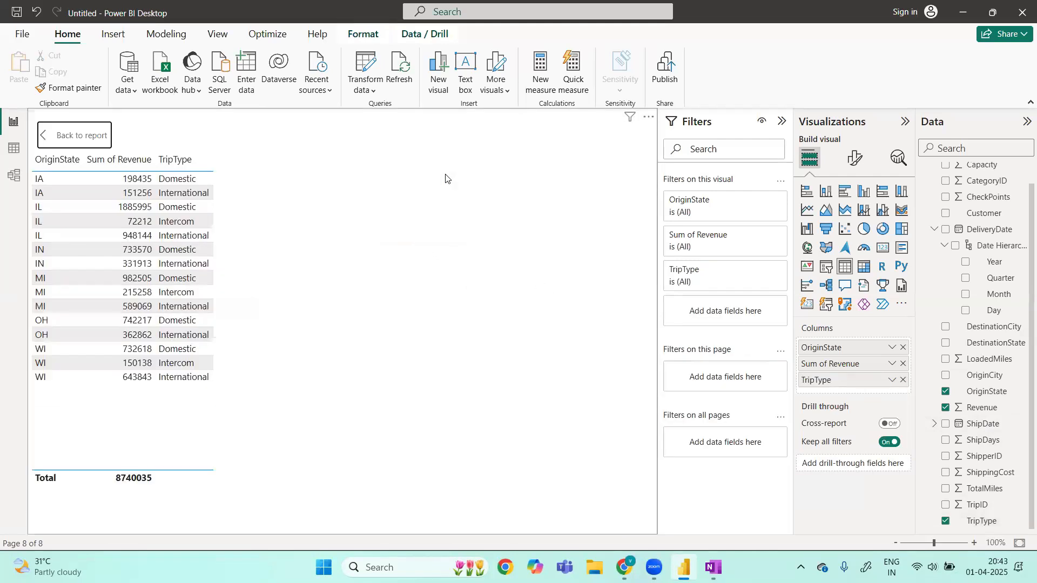
click(62, 139)
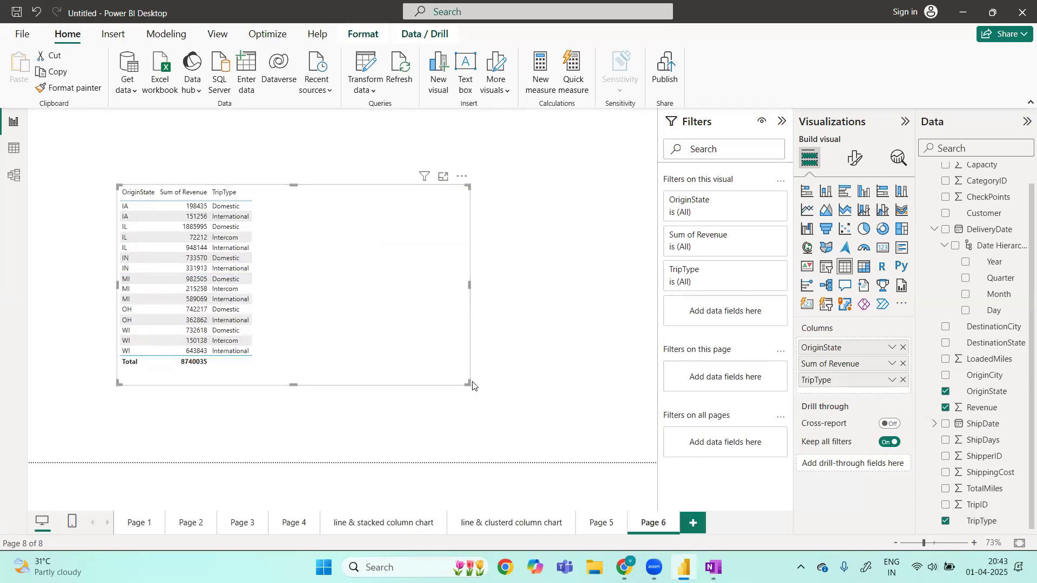
- Try a smaller table with scrolling rows, enlarge it until all rows and the total fit, and deselect it
drag(339, 342, 335, 340)
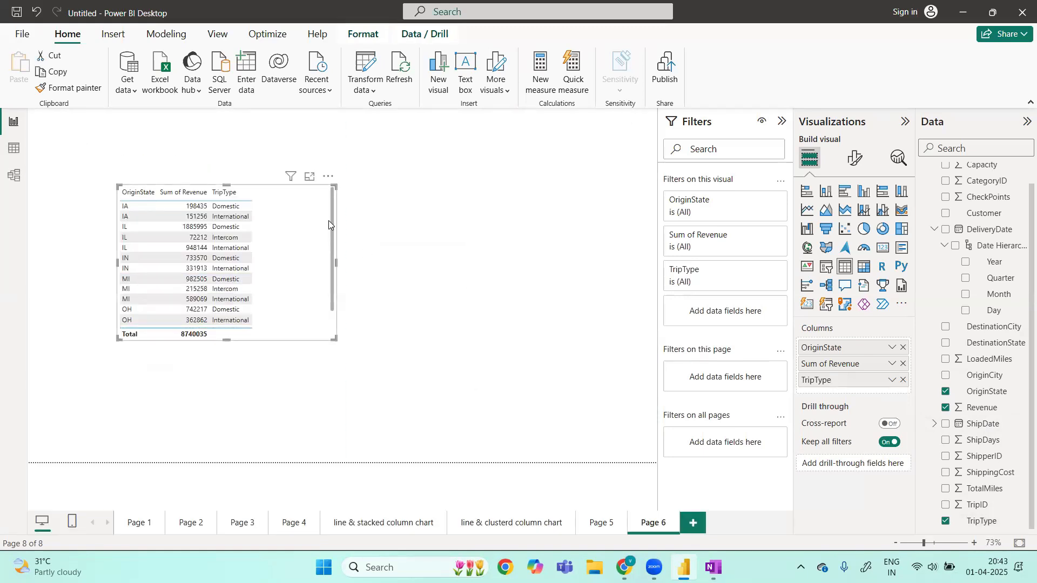
drag(334, 339, 265, 284)
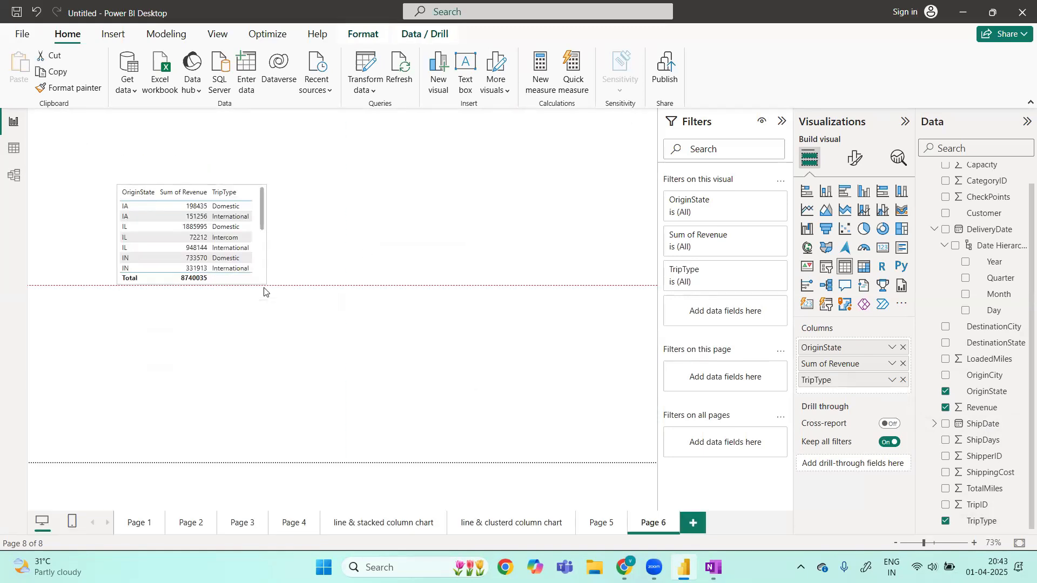
scroll(260, 211, down, 5)
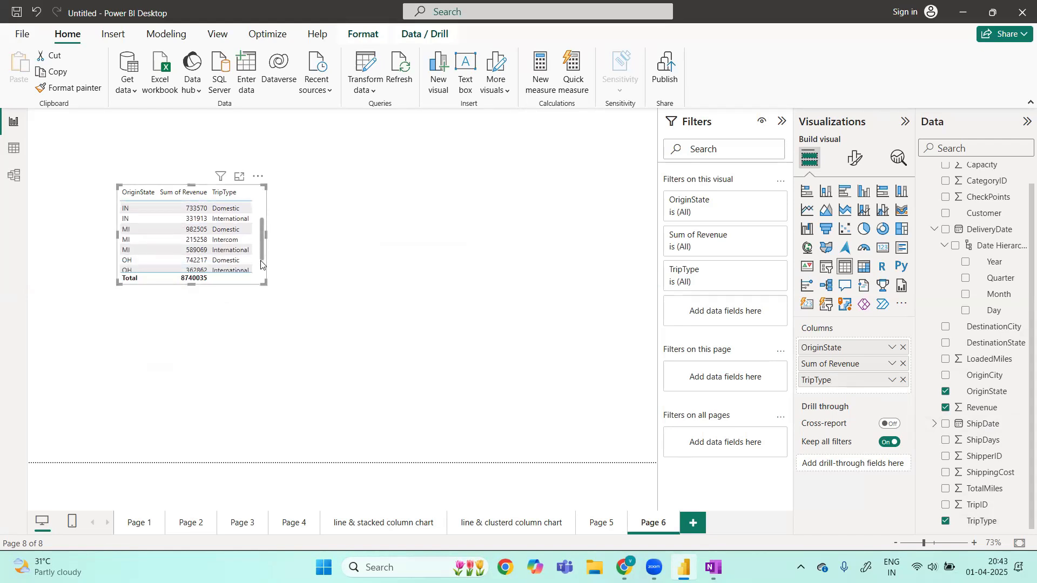
scroll(259, 214, up, 5)
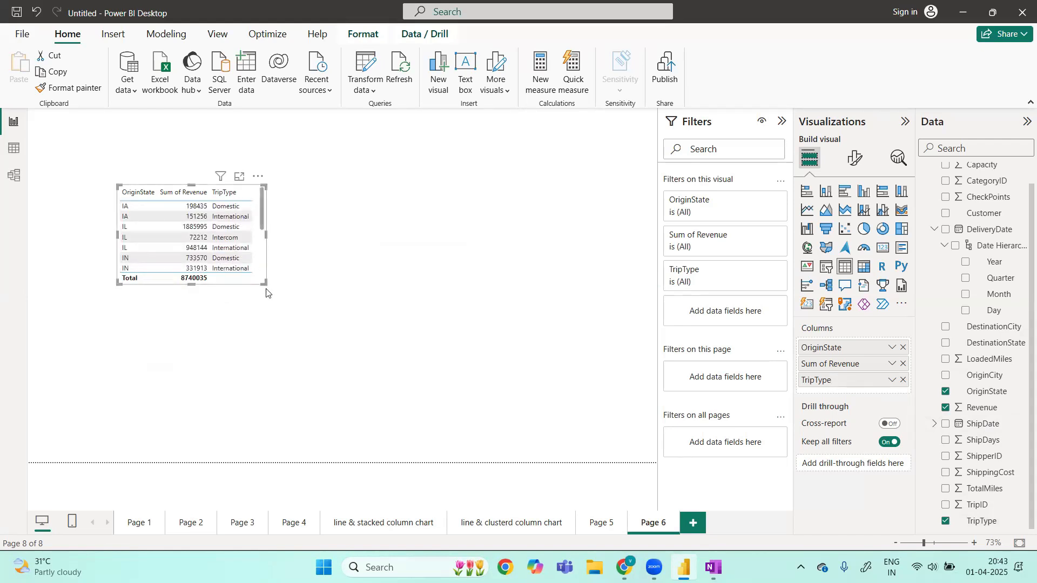
drag(266, 288, 375, 378)
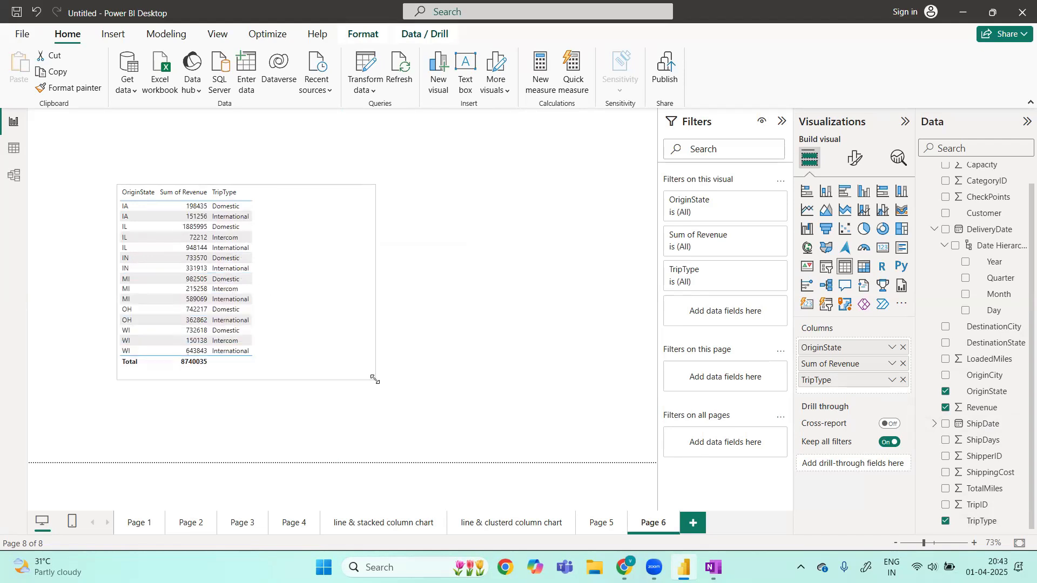
key(Escape)
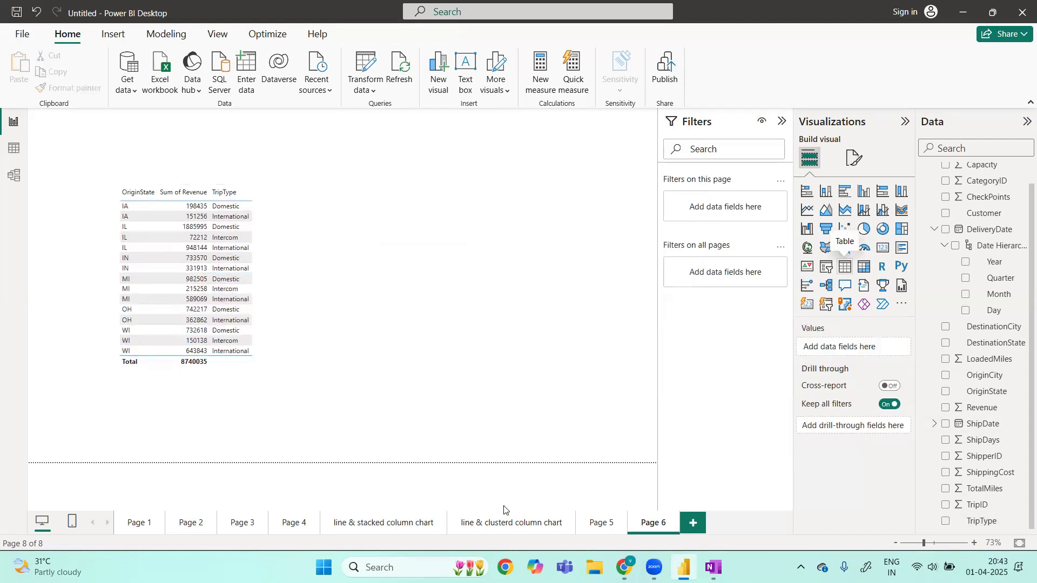
- On Page 4, shrink the pie chart and move it slightly farther away from the donut chart
click(538, 532)
click(304, 529)
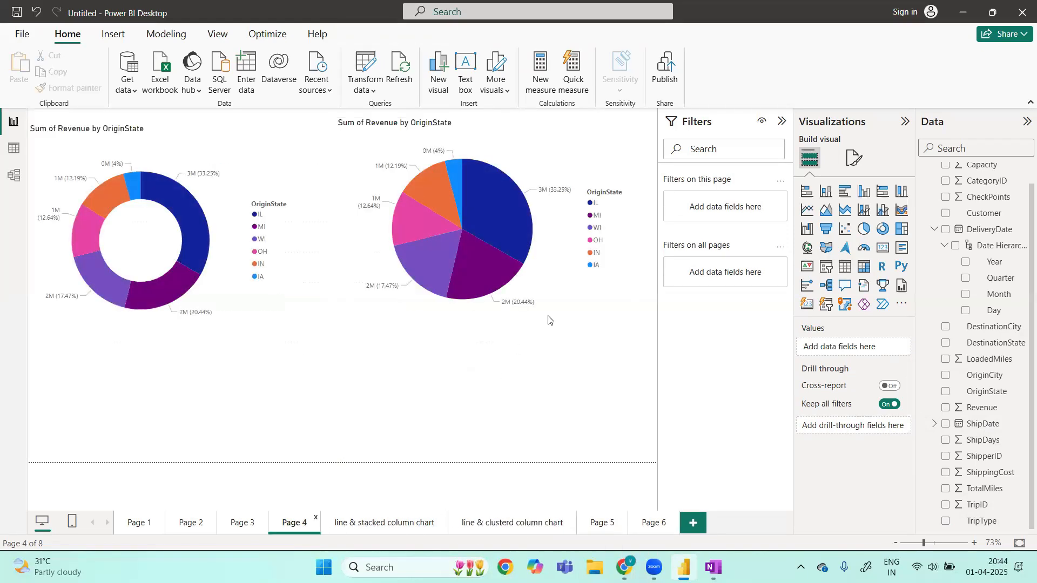
click(625, 329)
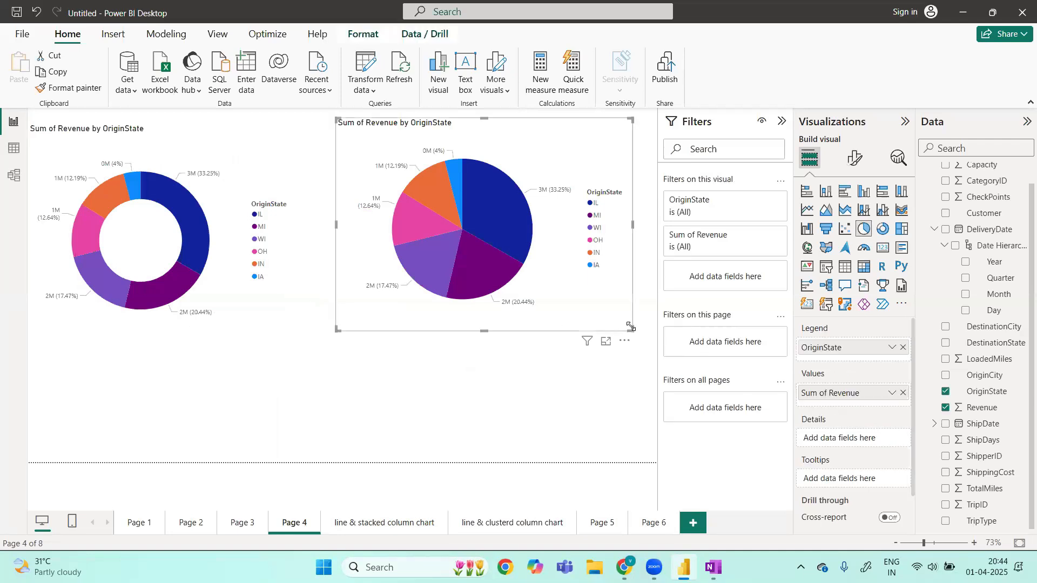
drag(626, 328, 584, 291)
drag(484, 133, 521, 139)
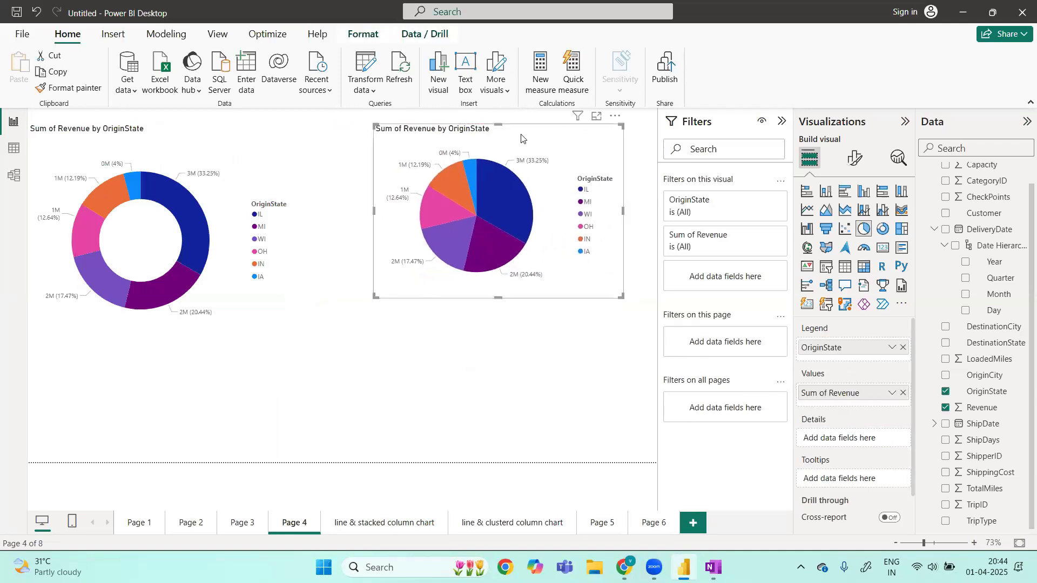
- Change the pie chart's legend to DestinationState and its values to ShippingCost, and deselect the chart
click(905, 349)
drag(992, 343, 870, 340)
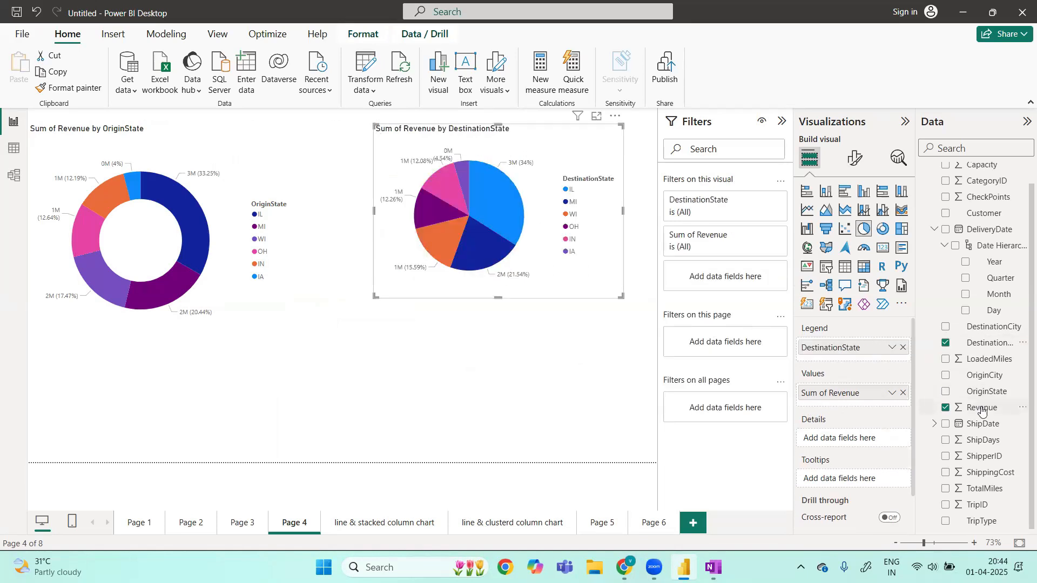
click(945, 408)
drag(990, 474, 873, 396)
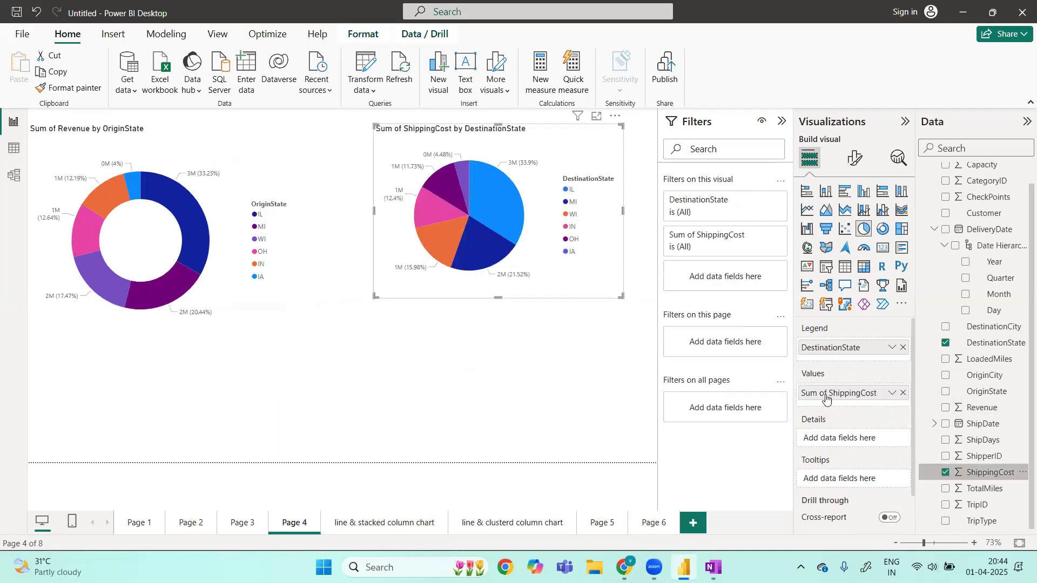
click(520, 379)
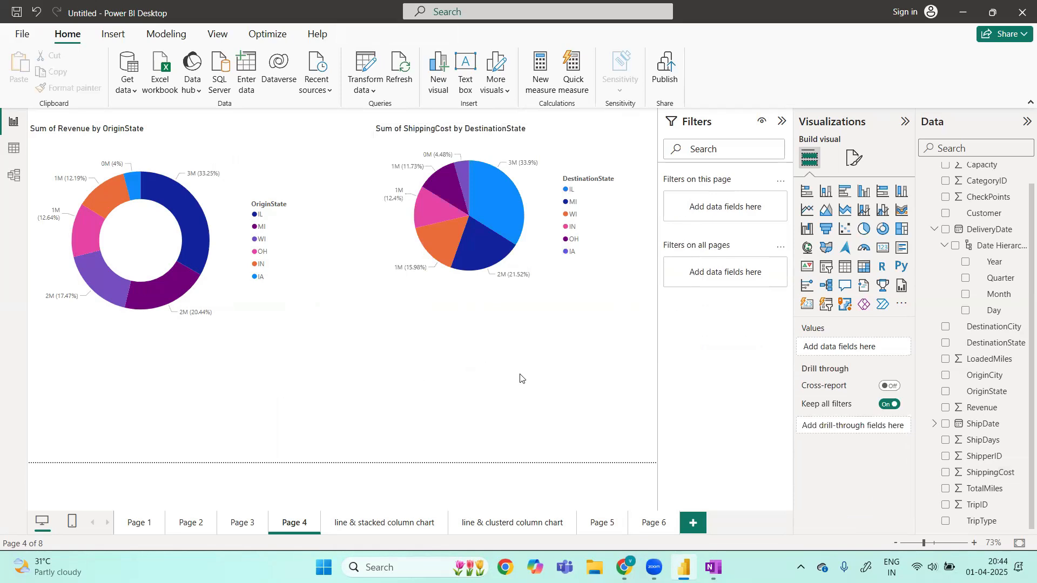
- Add a slicer for DestinationState, resize it to a narrow box and place it below the pie chart
click(825, 268)
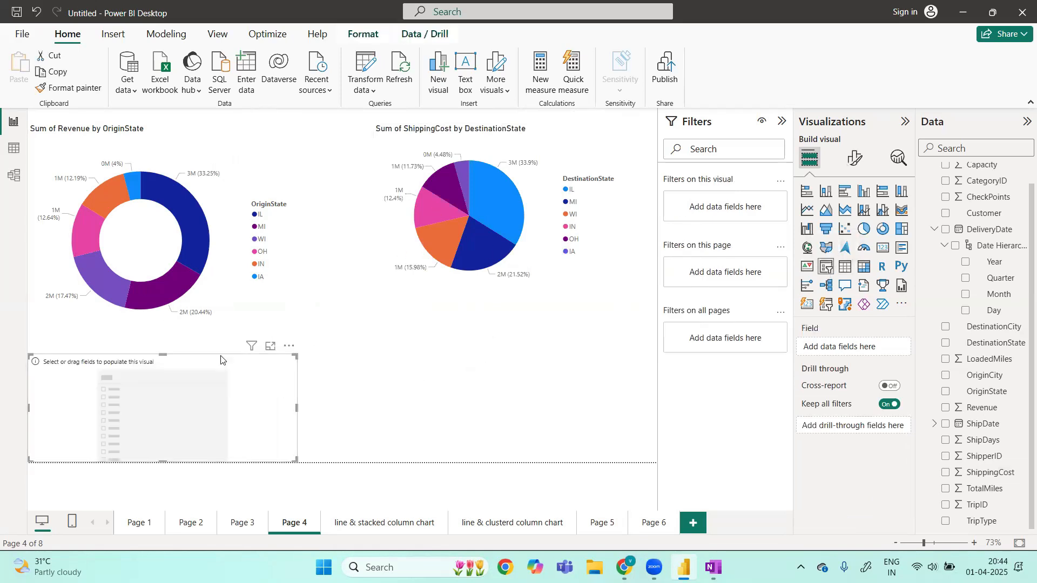
drag(292, 450, 391, 449)
drag(356, 337, 621, 333)
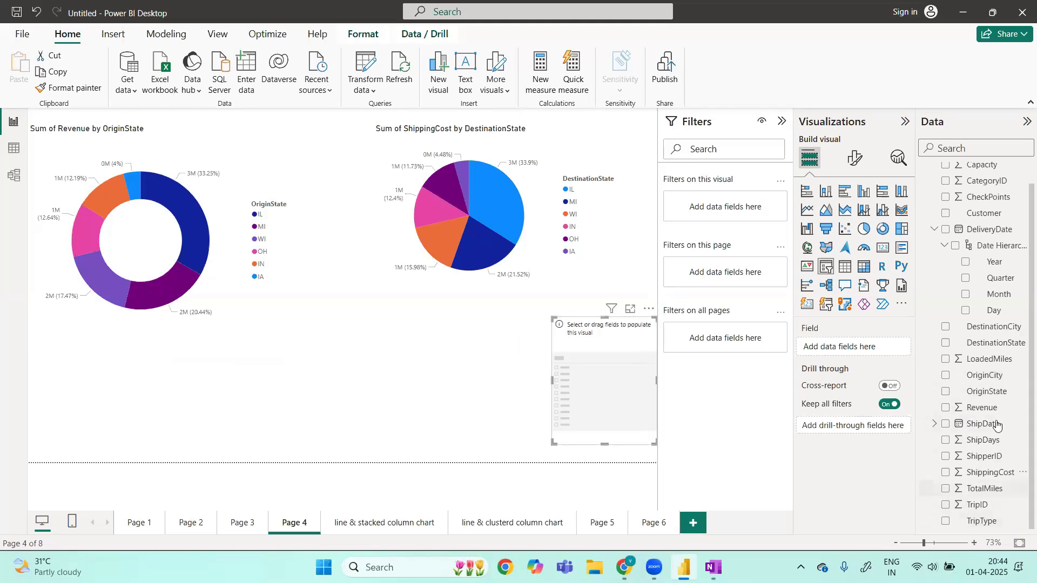
drag(992, 347, 619, 350)
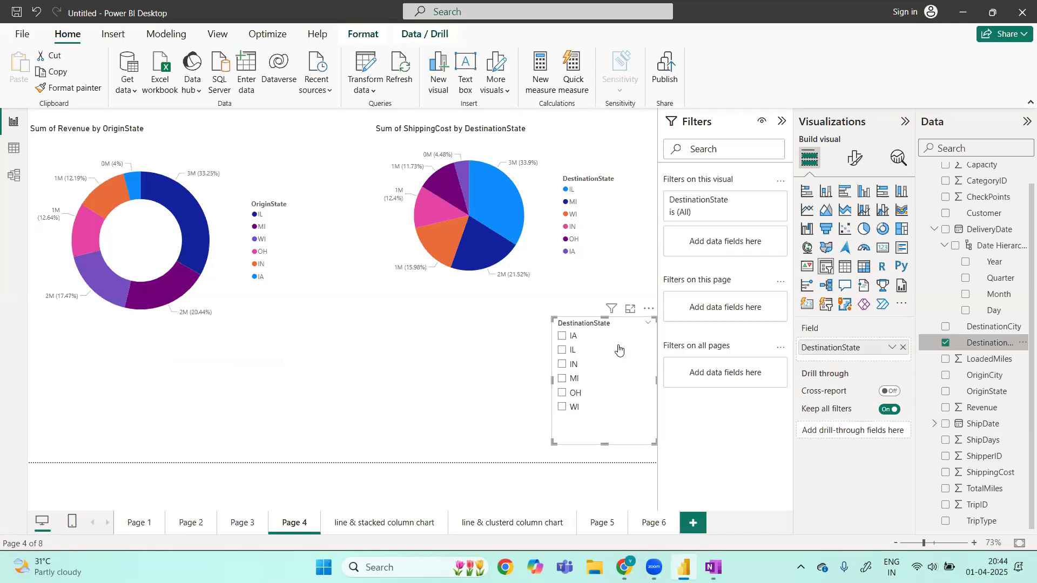
- Use the DestinationState slicer to view both charts for each state from IA to WI, going back and forth and ending on IA
click(562, 350)
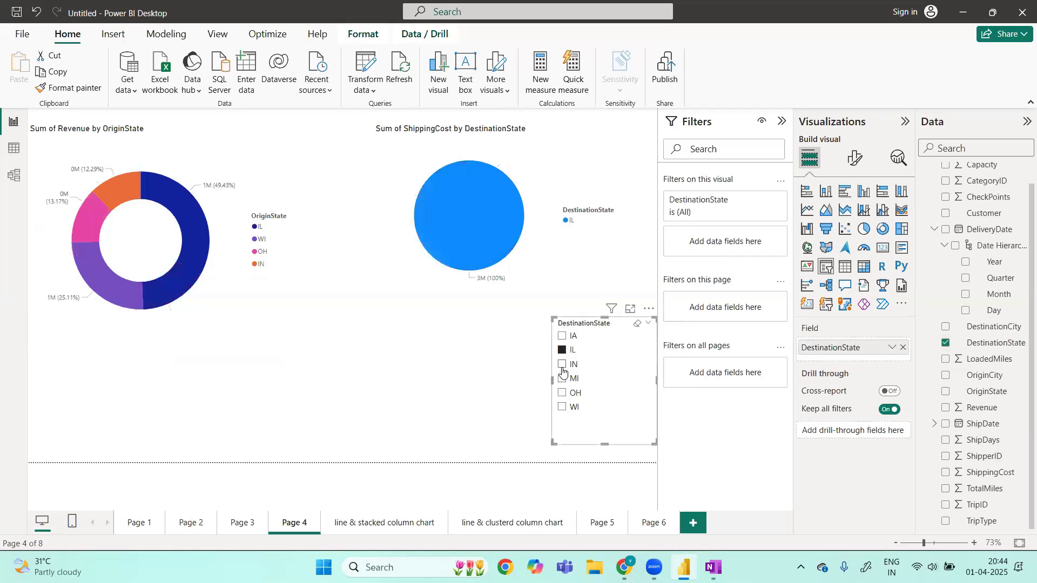
click(562, 367)
click(561, 380)
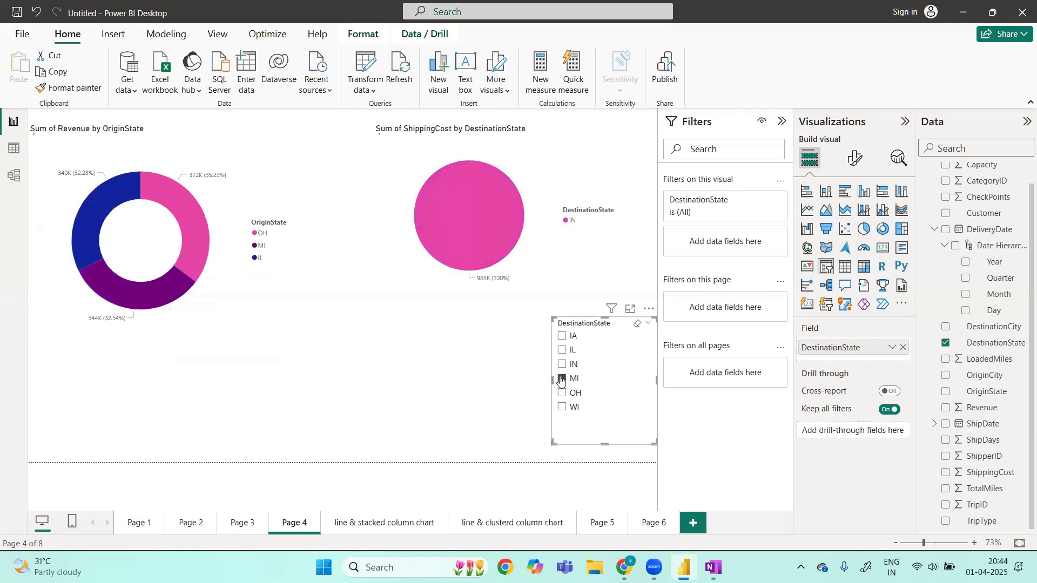
click(562, 394)
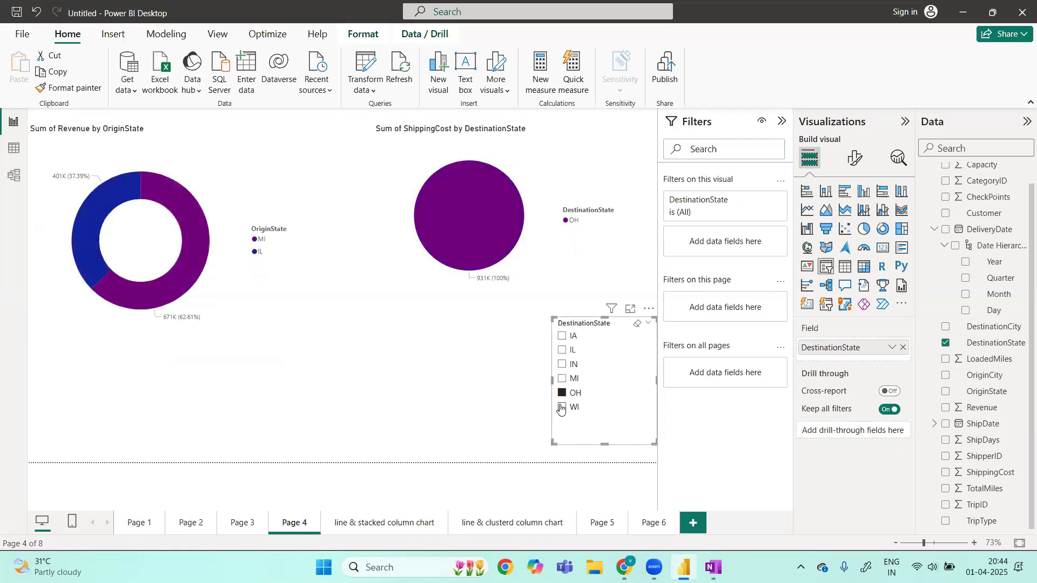
click(561, 408)
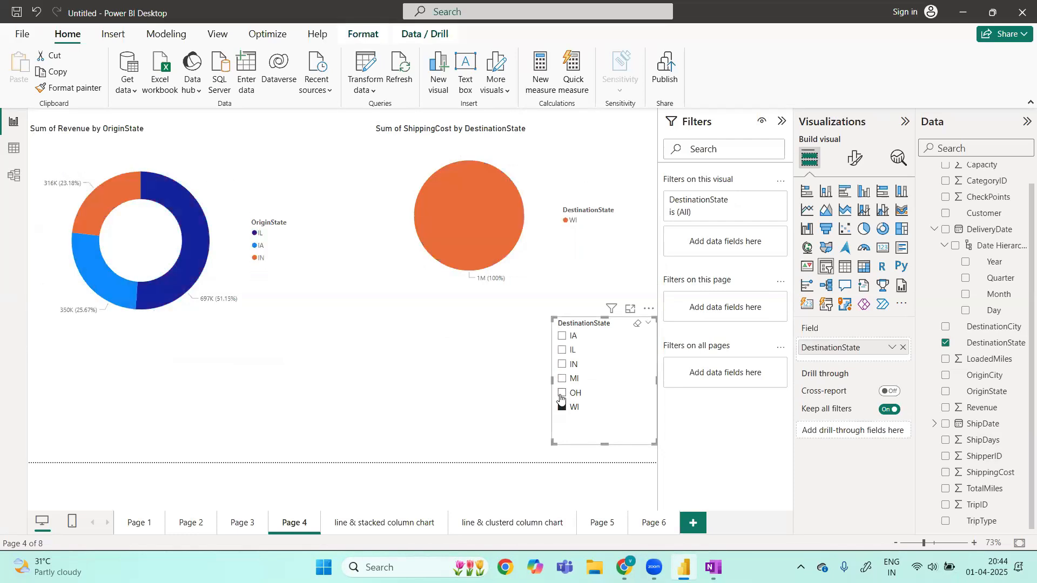
click(562, 394)
click(562, 381)
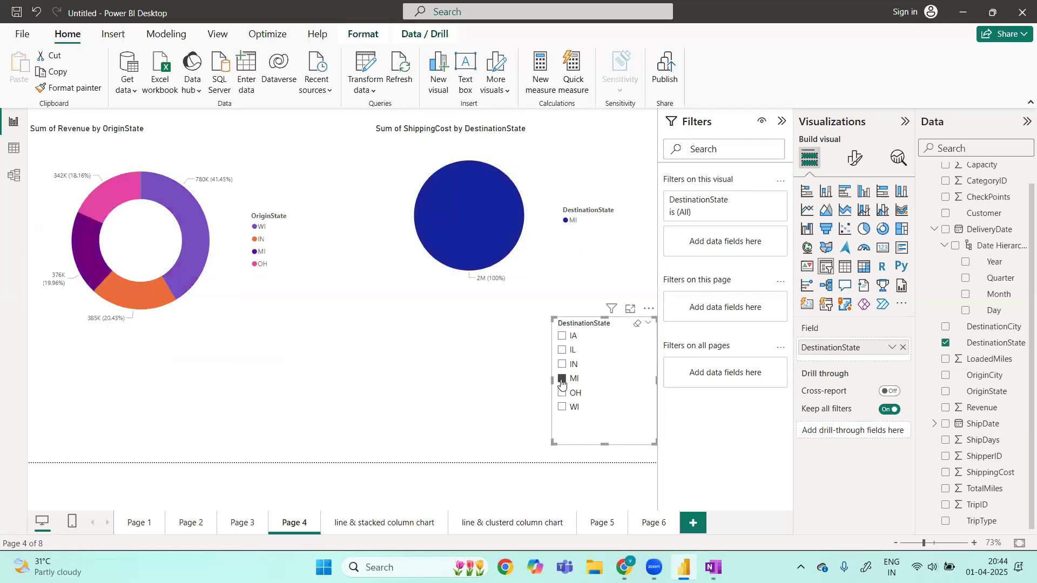
click(561, 367)
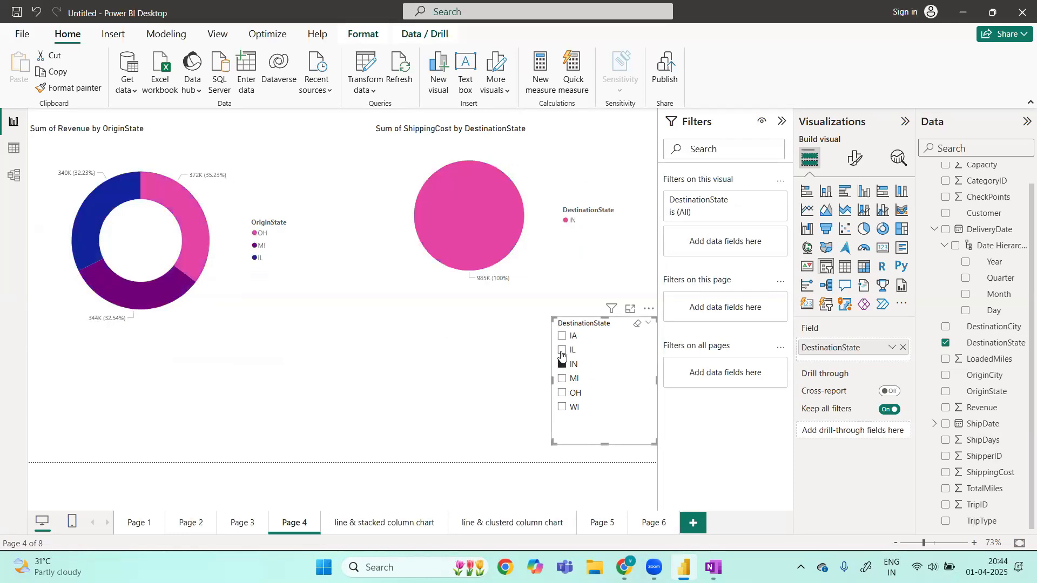
click(562, 352)
click(562, 338)
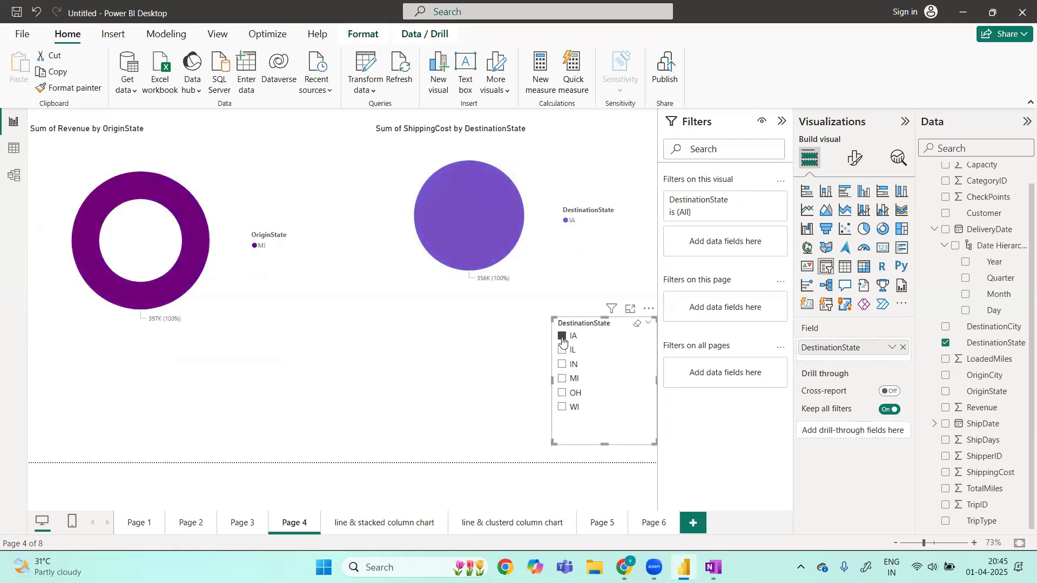
click(561, 352)
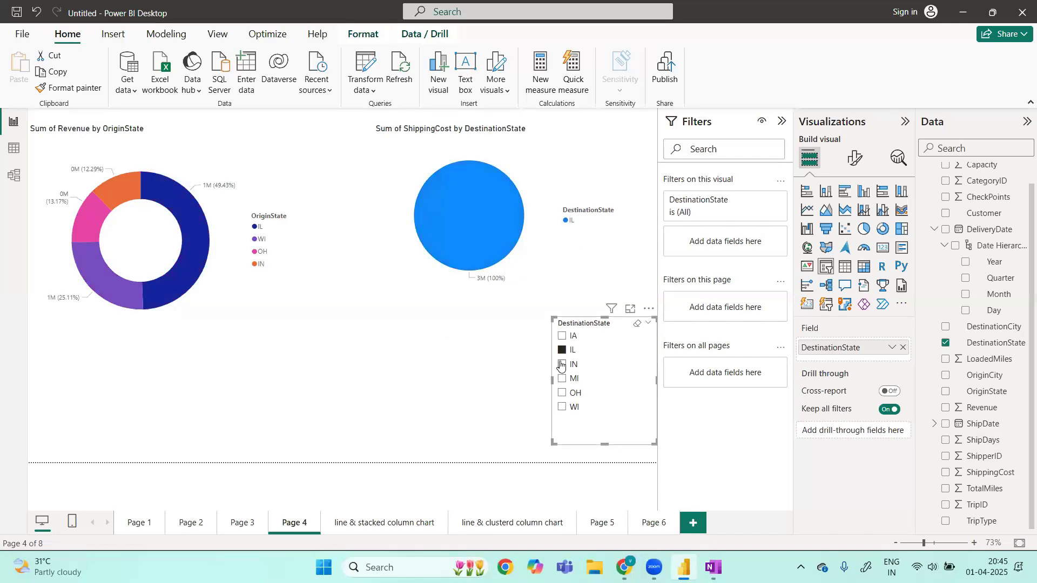
click(561, 365)
click(562, 380)
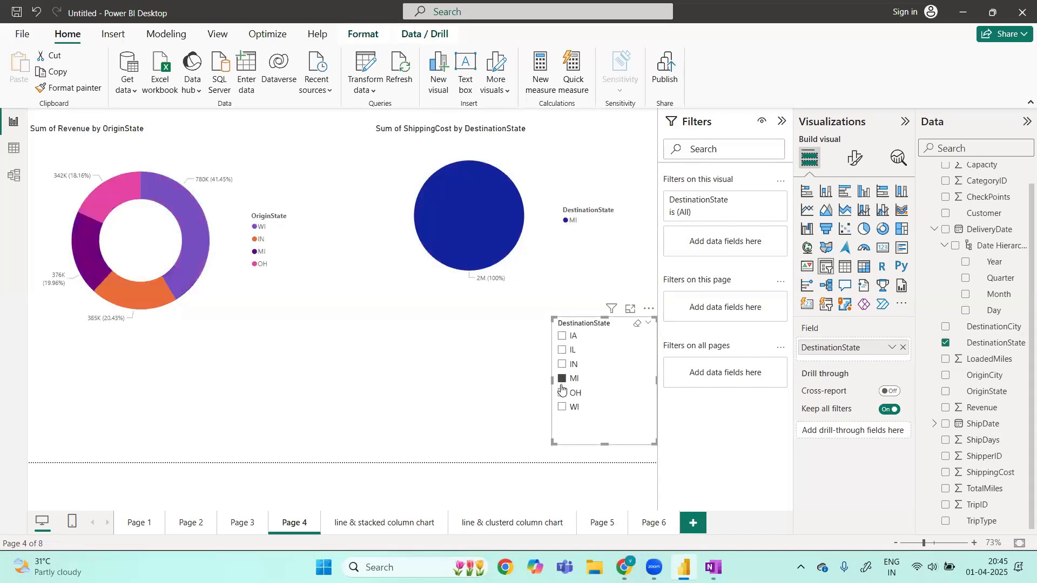
click(562, 385)
click(562, 408)
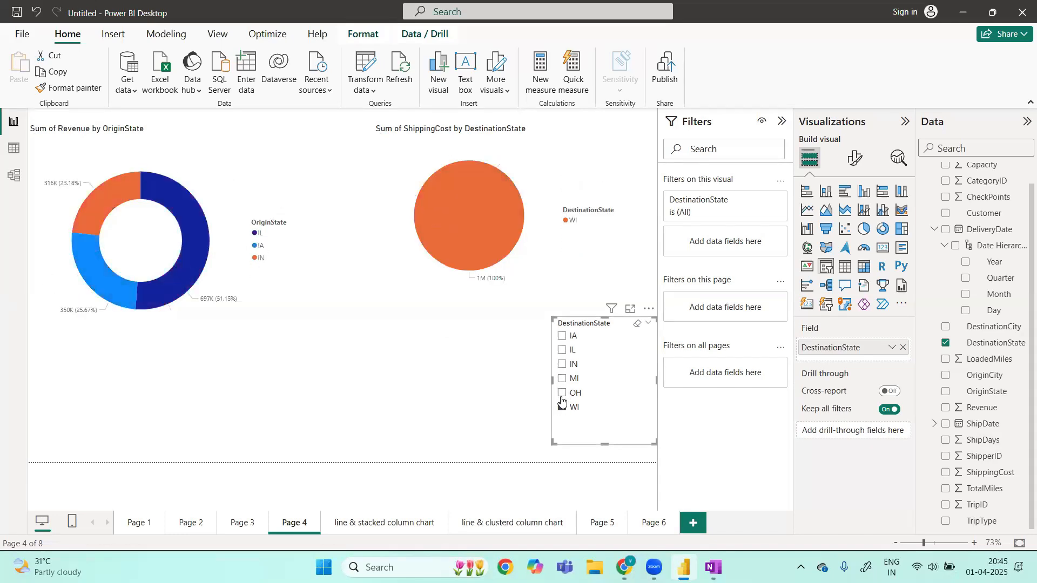
click(561, 394)
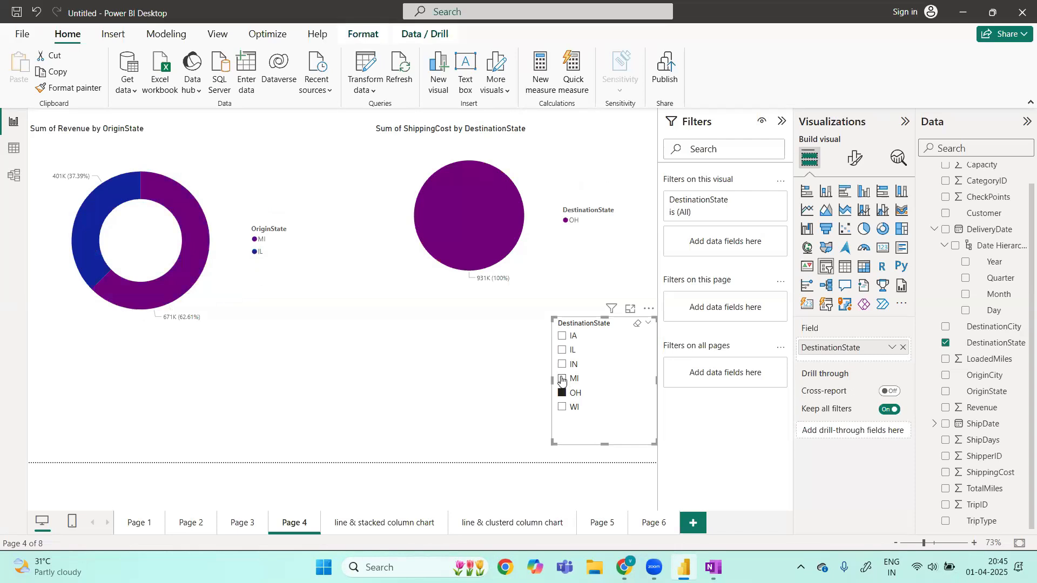
click(562, 380)
click(562, 364)
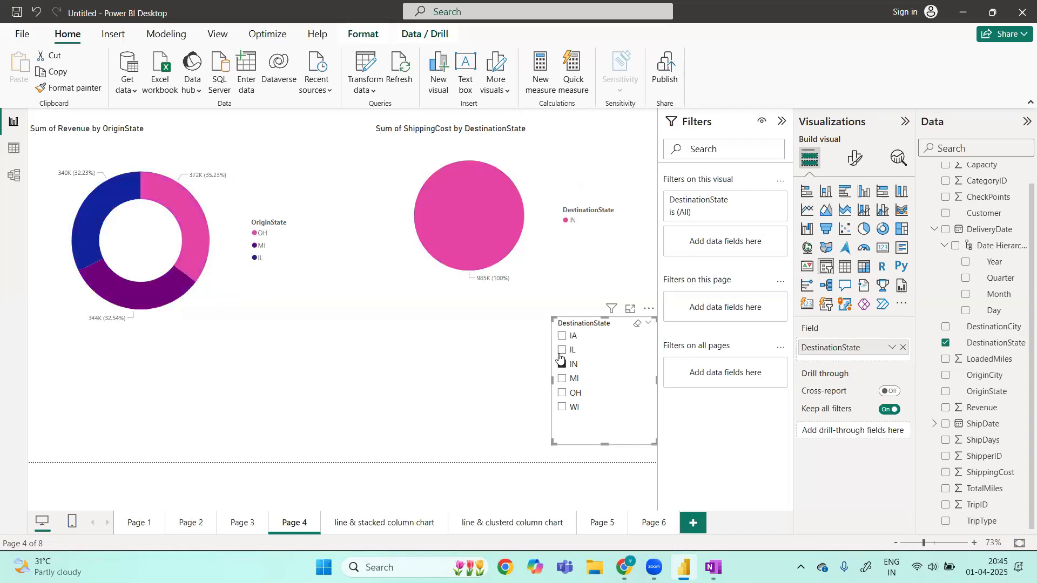
click(562, 350)
click(562, 338)
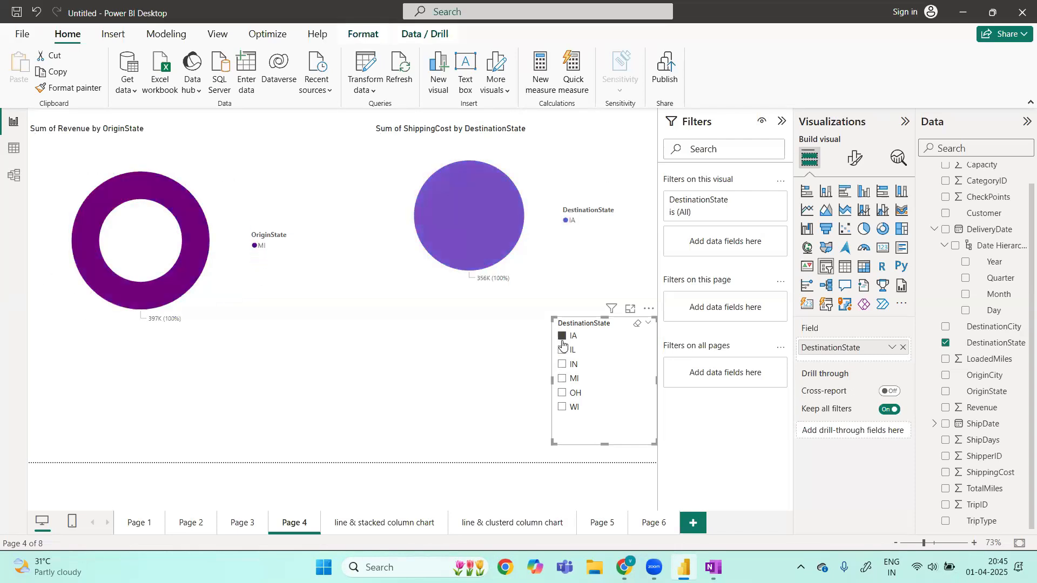
- Toggle the IA selection in the DestinationState slicer, leave it cleared so both charts cover all states, and deselect the slicer
click(564, 338)
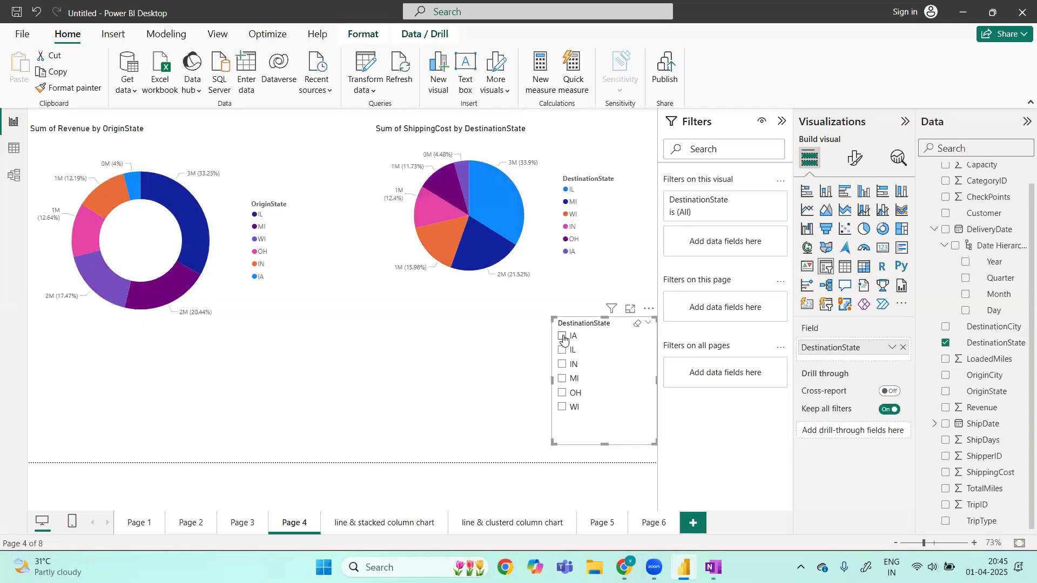
click(563, 337)
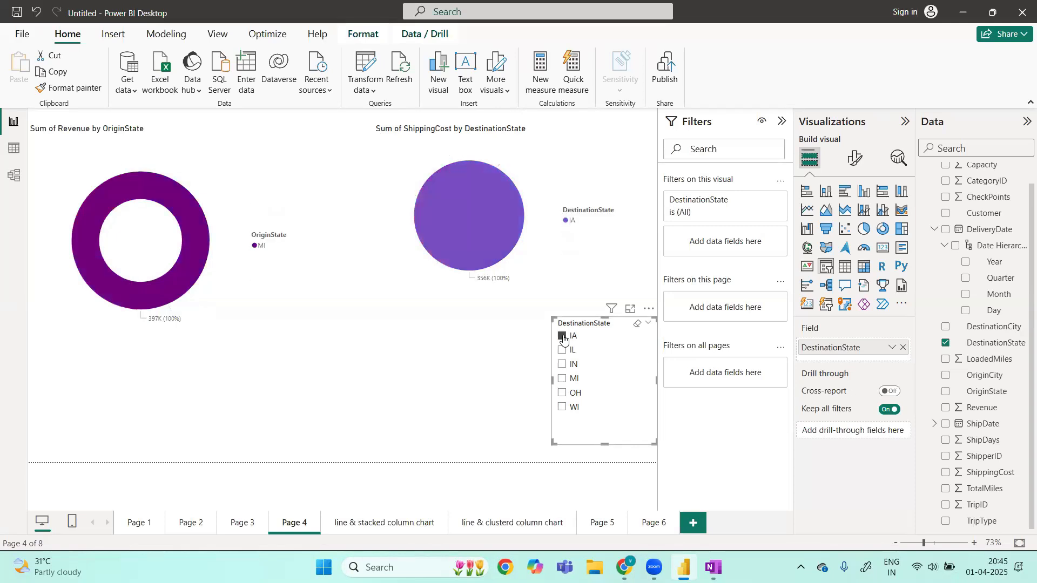
click(564, 337)
click(501, 375)
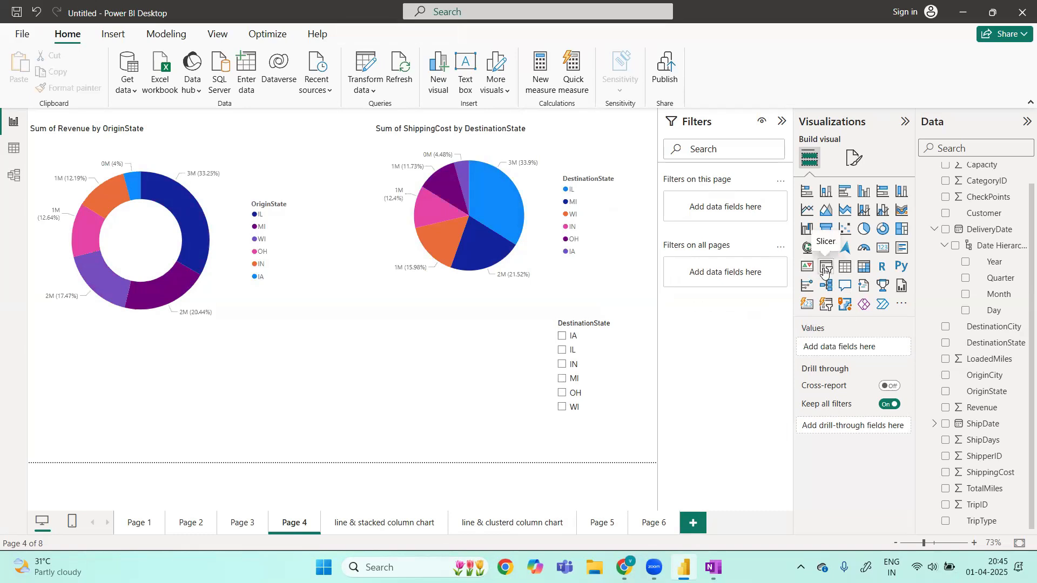
- Look through Page 5 and Page 6, and add a new report page after Page 6
click(602, 523)
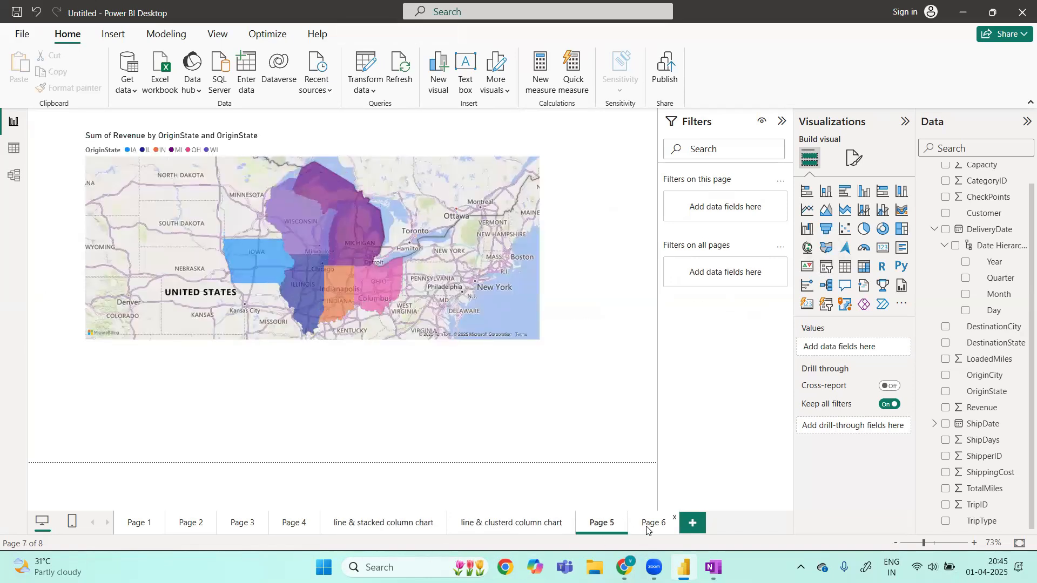
click(647, 527)
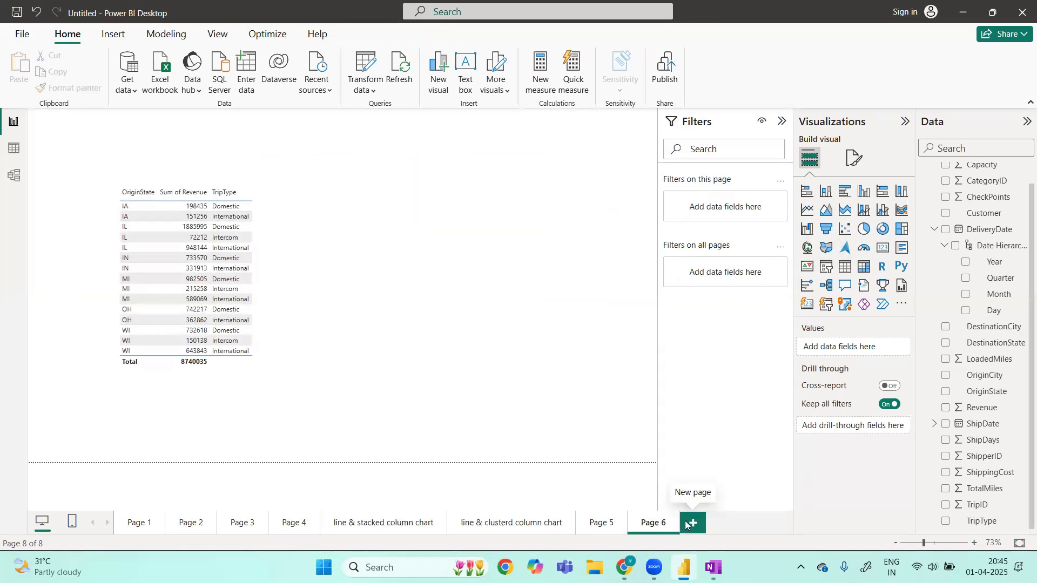
click(687, 524)
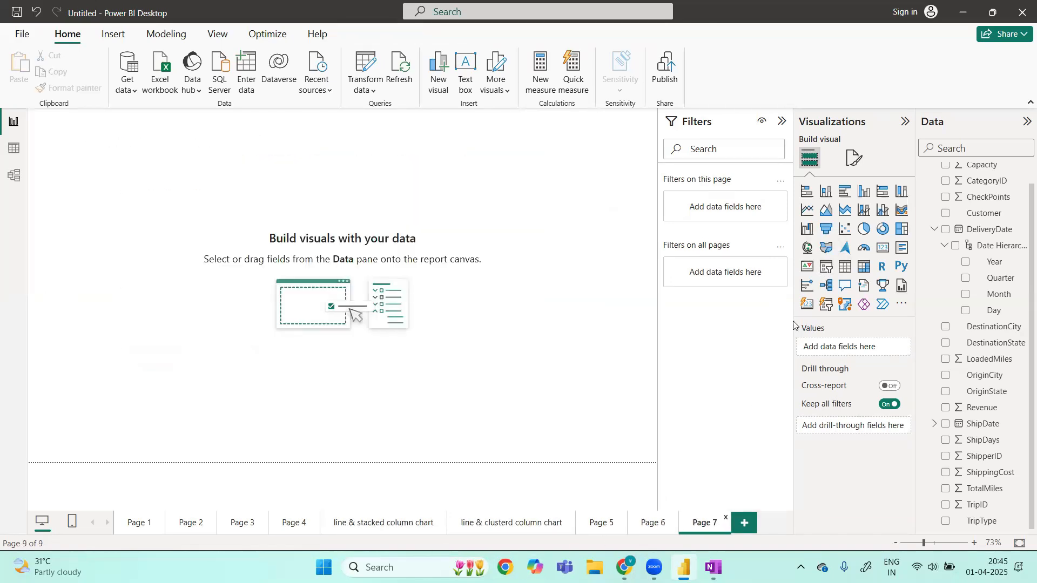
- Place an empty matrix visual on the new page and move it away from the page corner
click(865, 275)
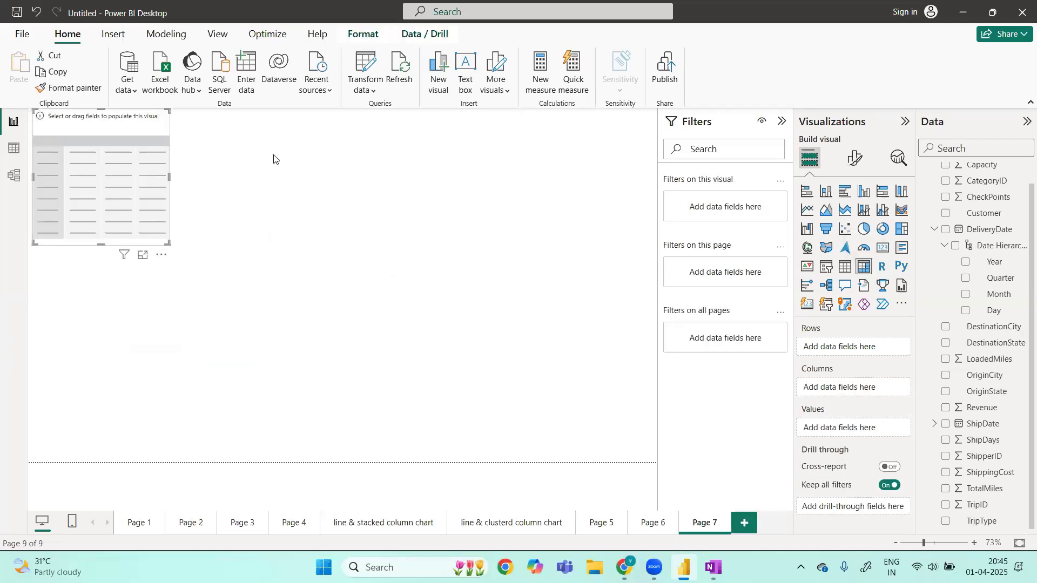
drag(67, 127, 129, 217)
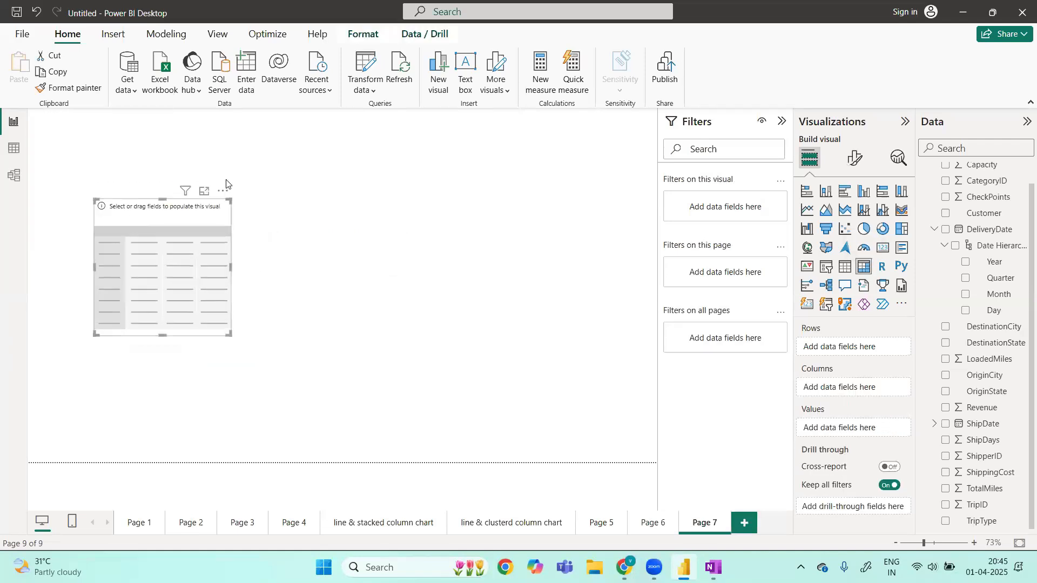
click(233, 205)
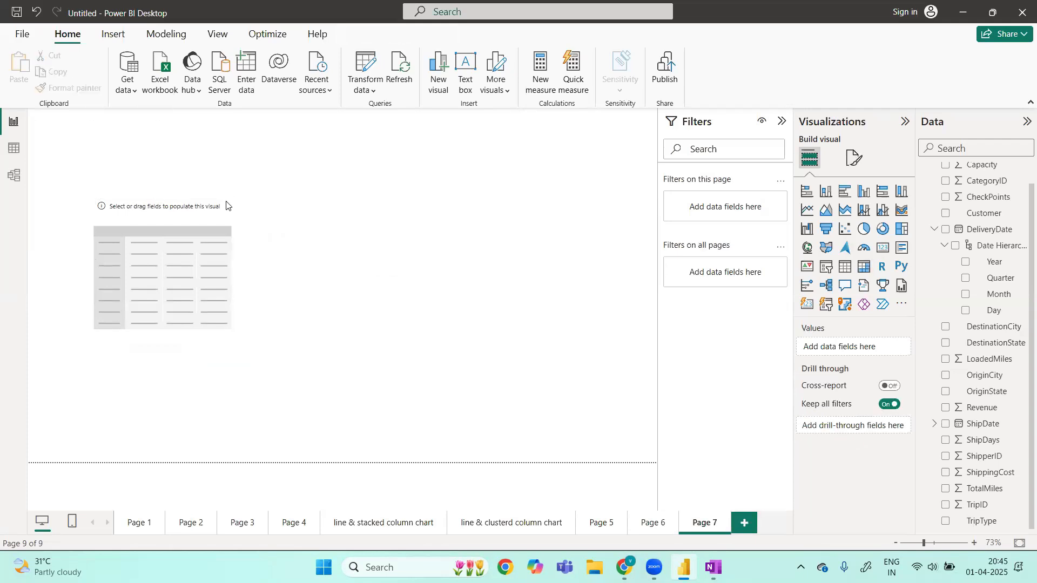
click(222, 212)
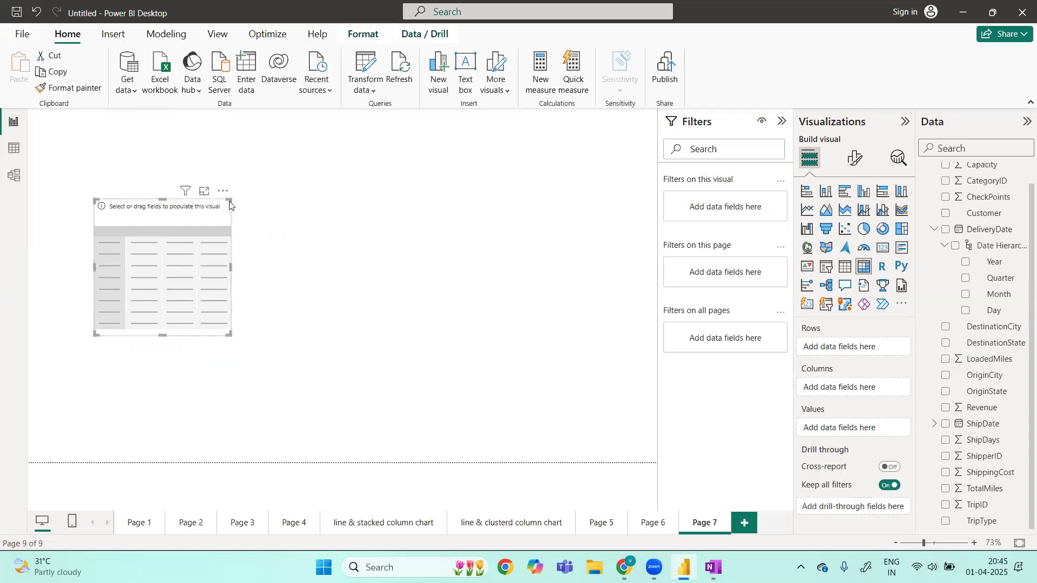
- On Page 6, convert the OriginState revenue table to a matrix, switch back to a table for comparison, and restore the matrix
click(652, 522)
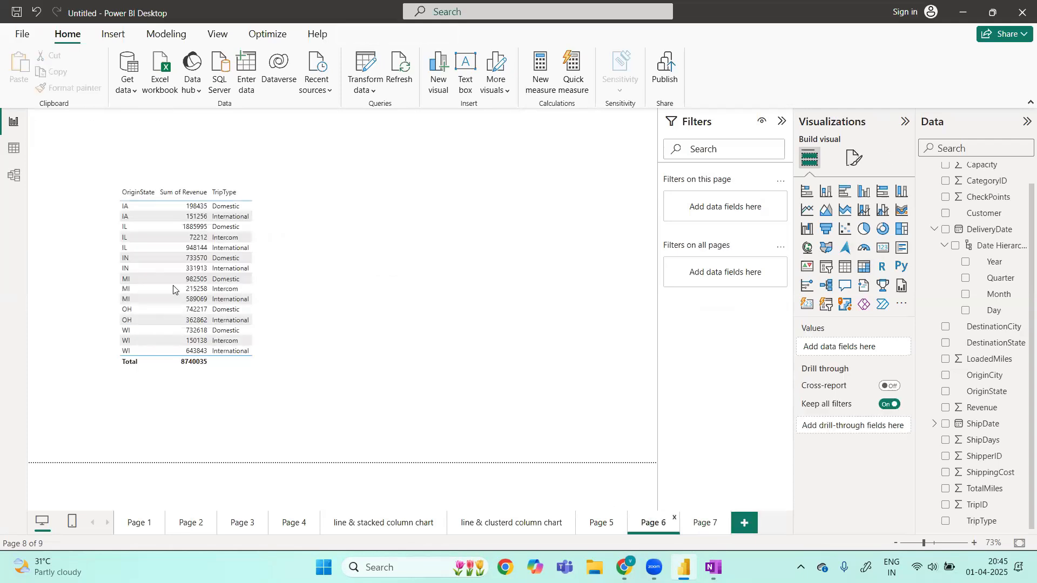
click(291, 259)
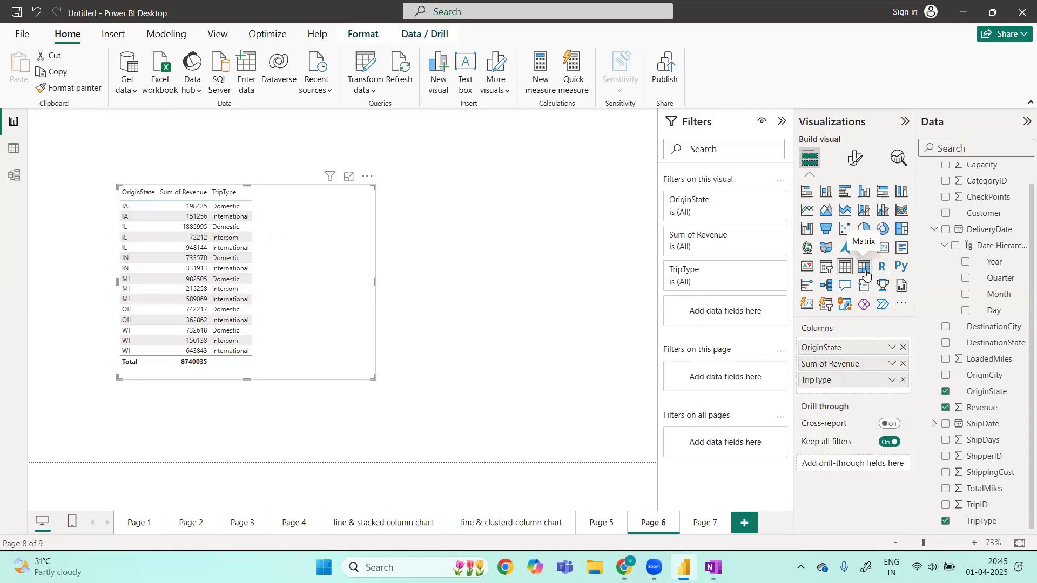
click(865, 269)
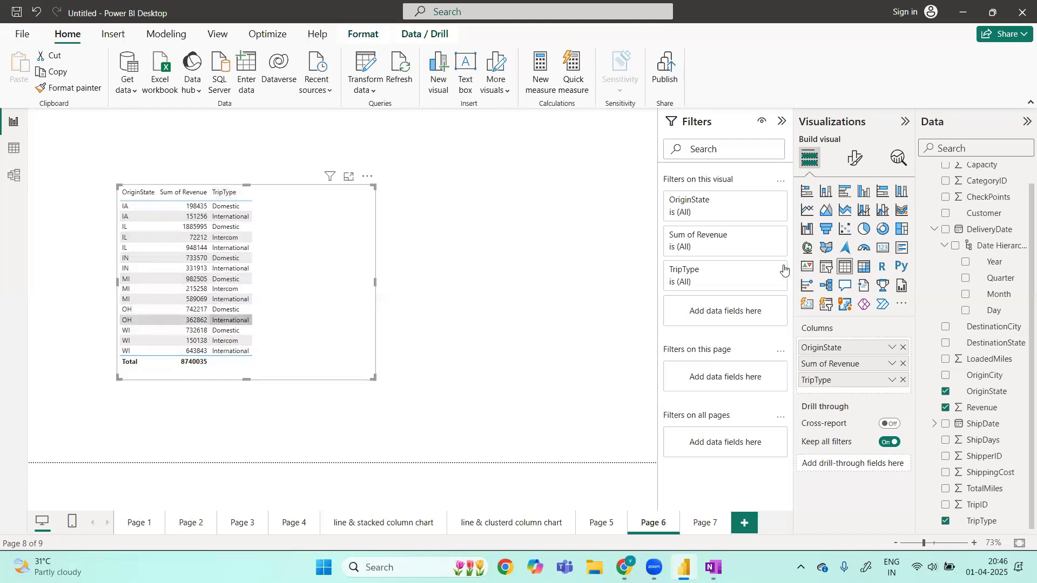
click(864, 266)
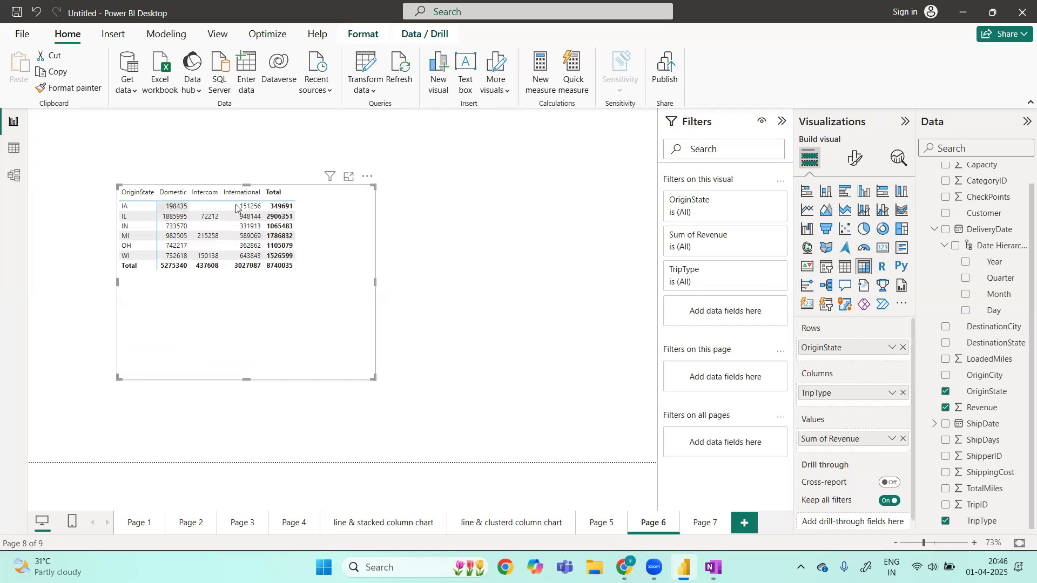
click(174, 199)
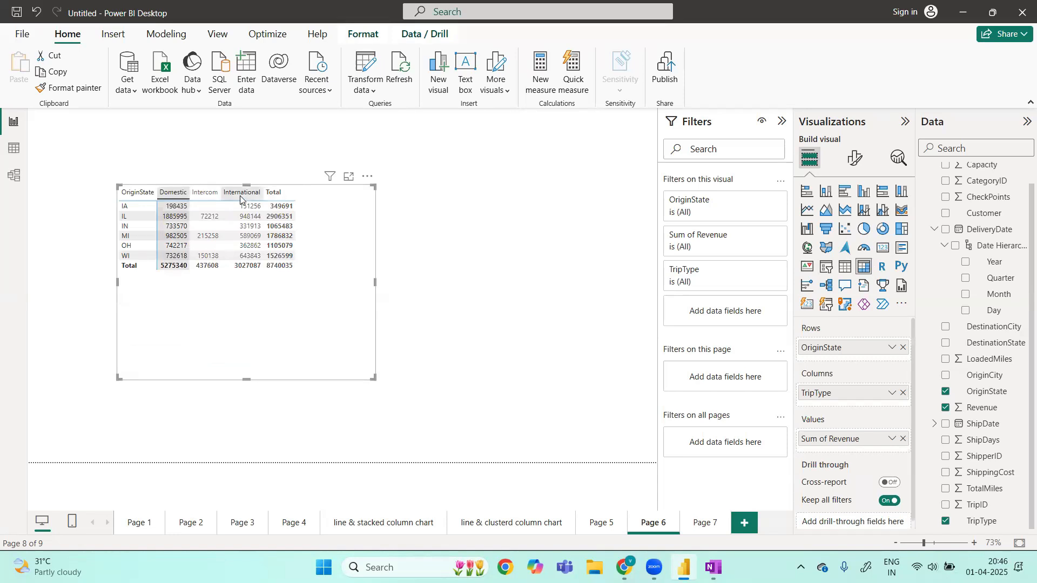
click(844, 270)
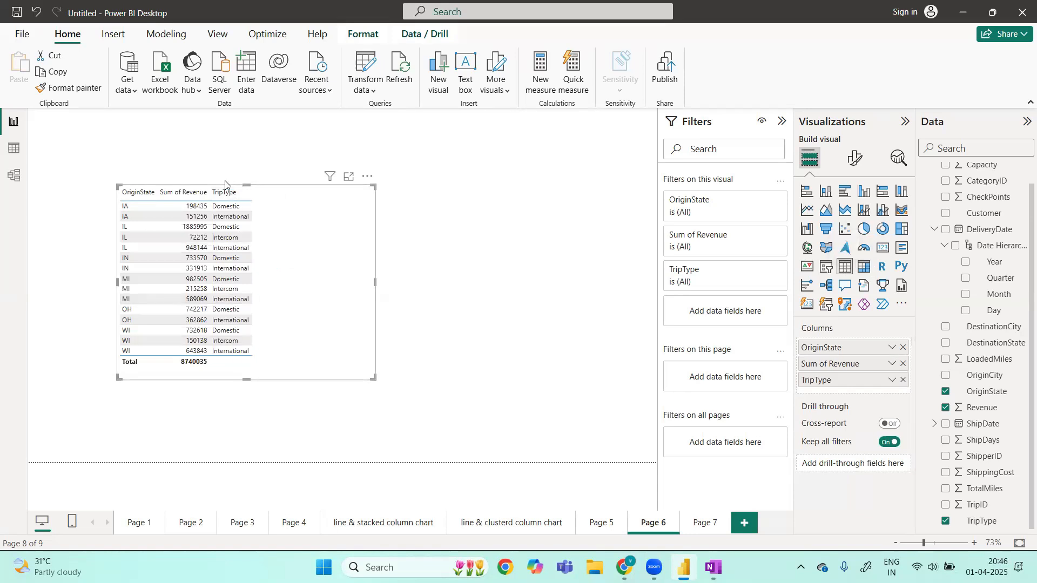
click(864, 268)
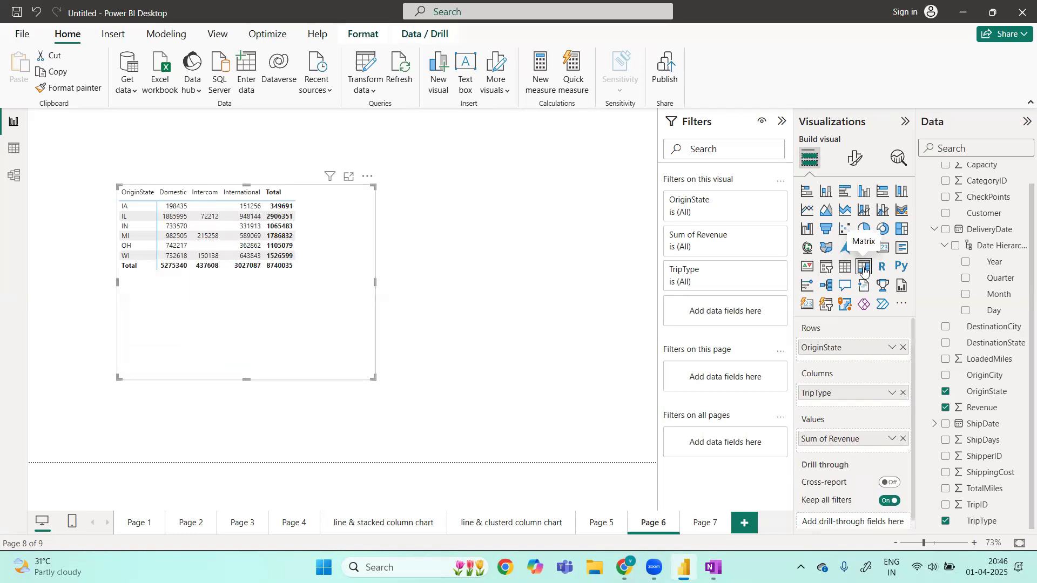
click(460, 309)
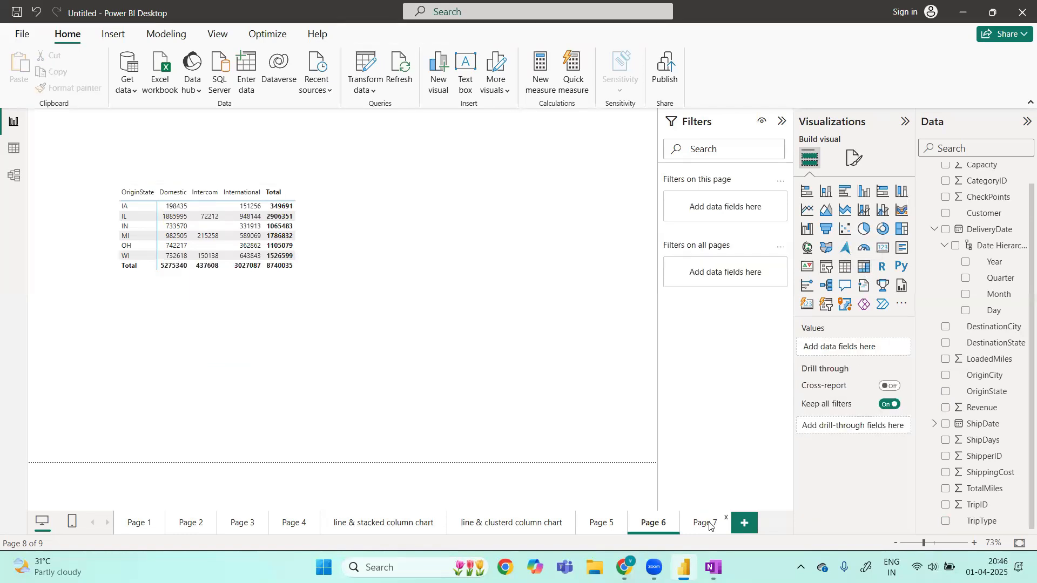
- On Page 7, spotlight the empty matrix visual and remove it from the page
click(706, 523)
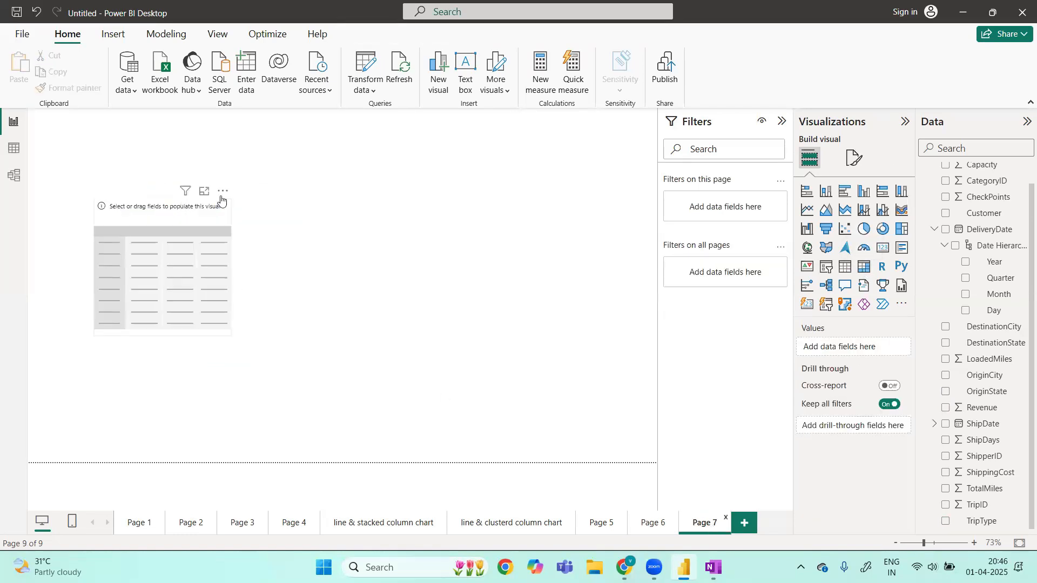
click(223, 192)
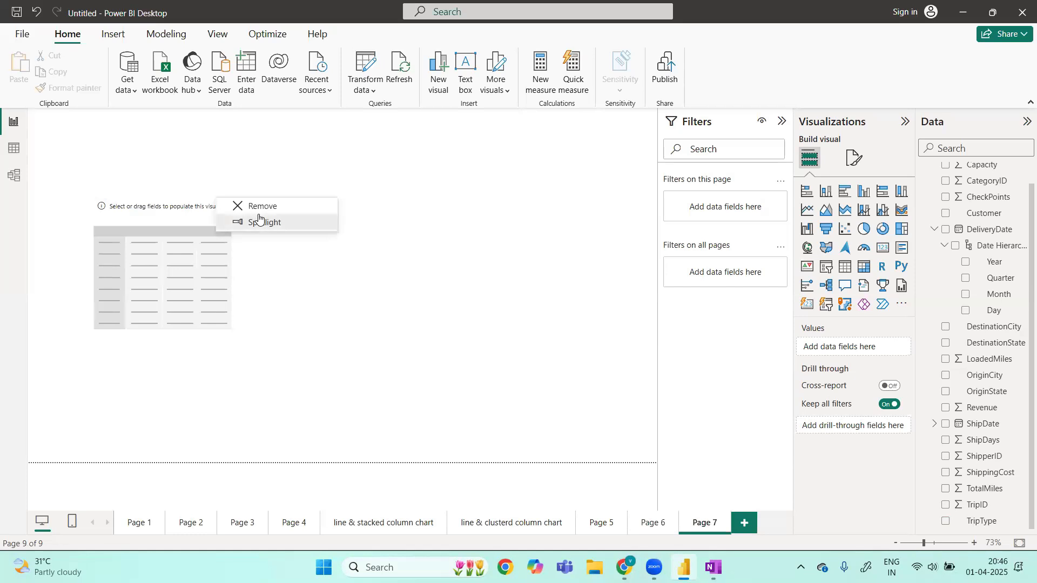
click(260, 221)
click(227, 192)
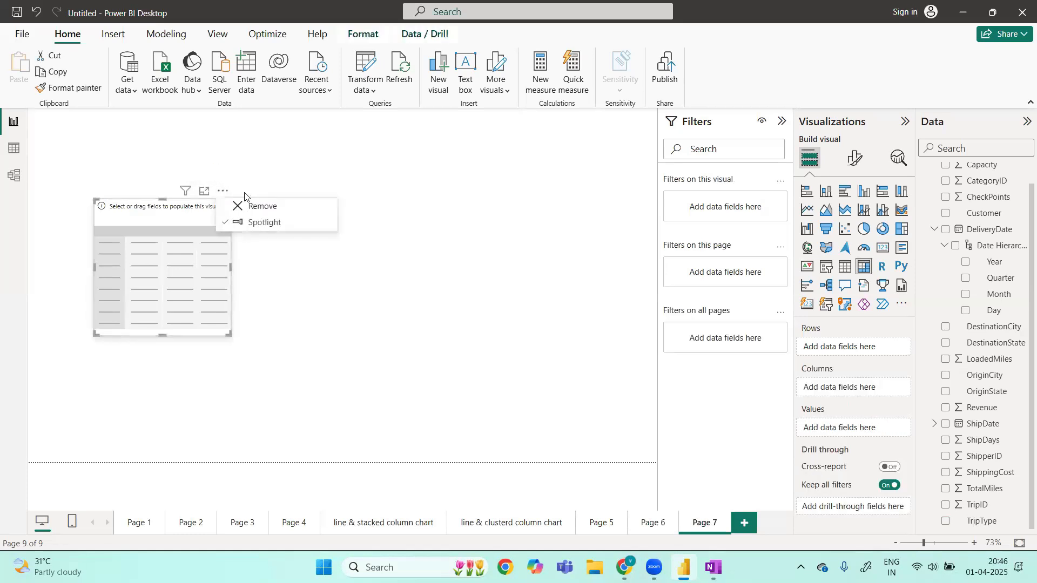
click(246, 206)
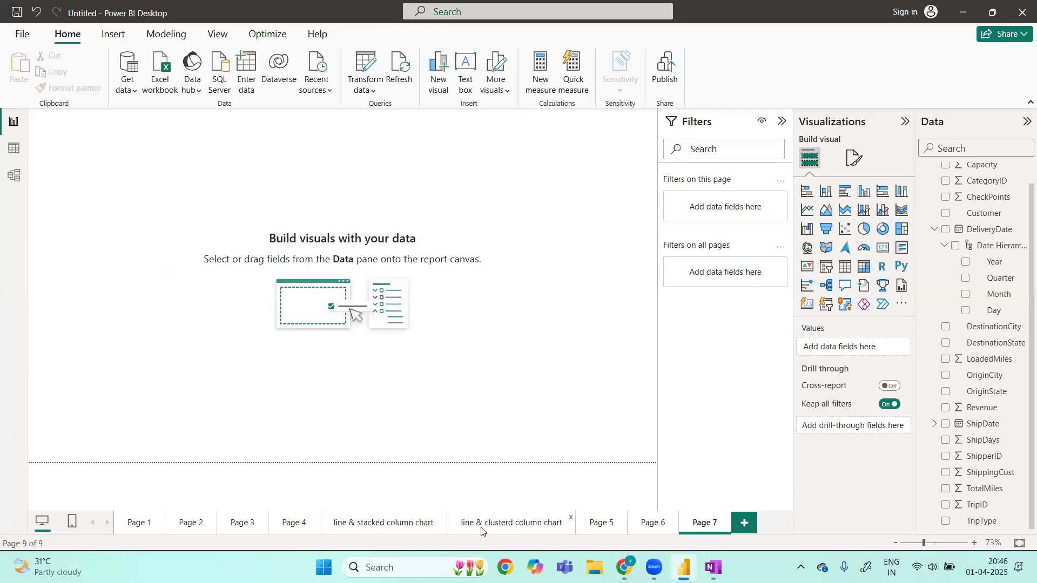
- On the line & clusterd column chart page, demonstrate Spotlight on the combo chart by applying it, clearing it and applying it again
click(481, 524)
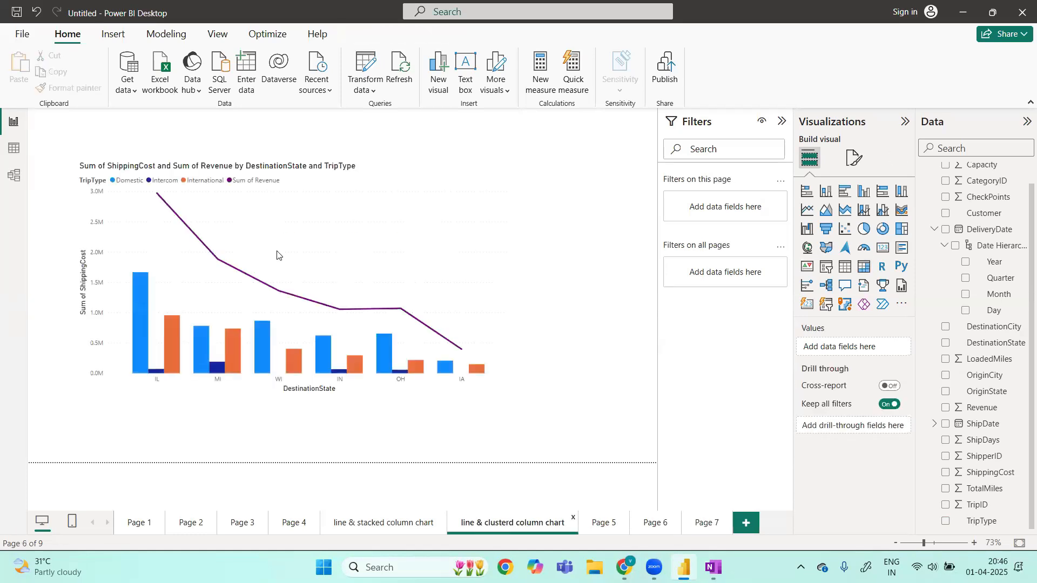
click(361, 182)
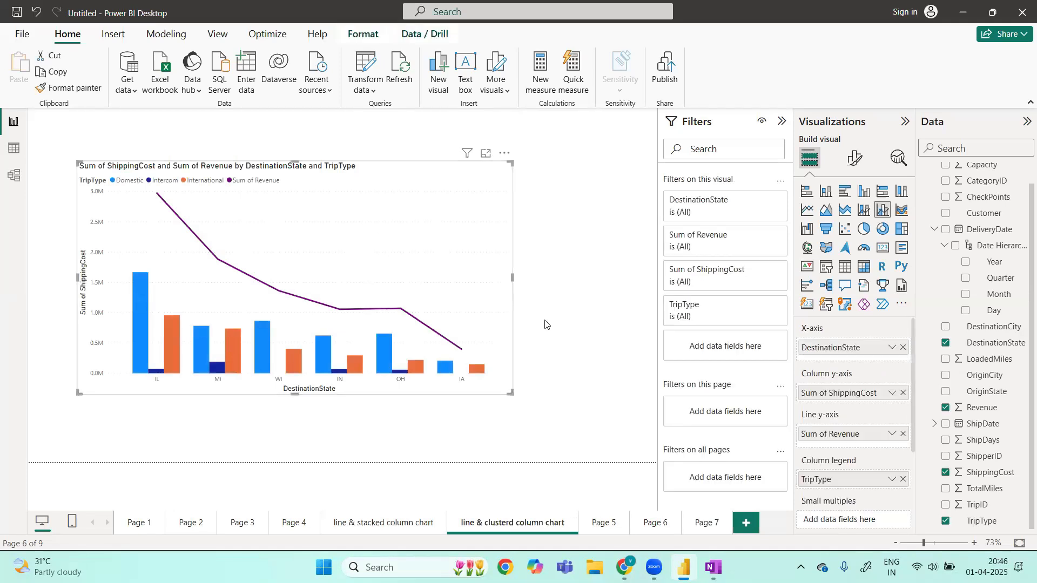
click(546, 324)
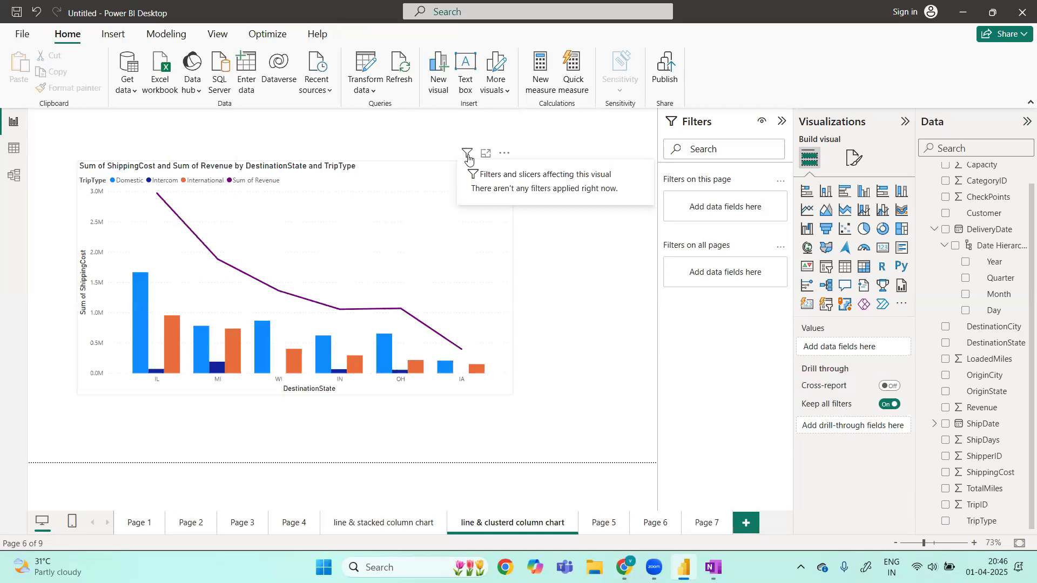
click(505, 155)
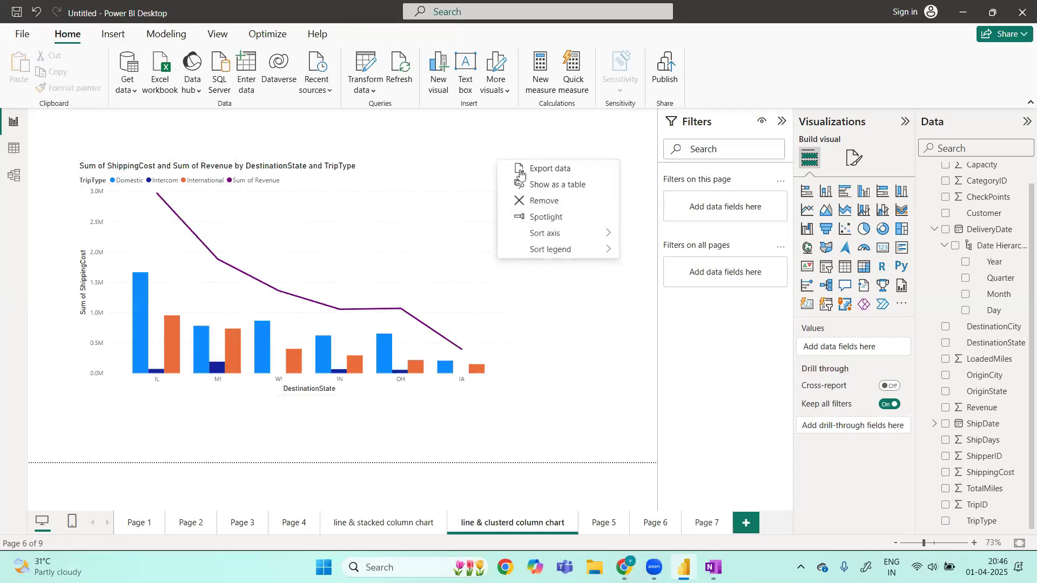
click(542, 218)
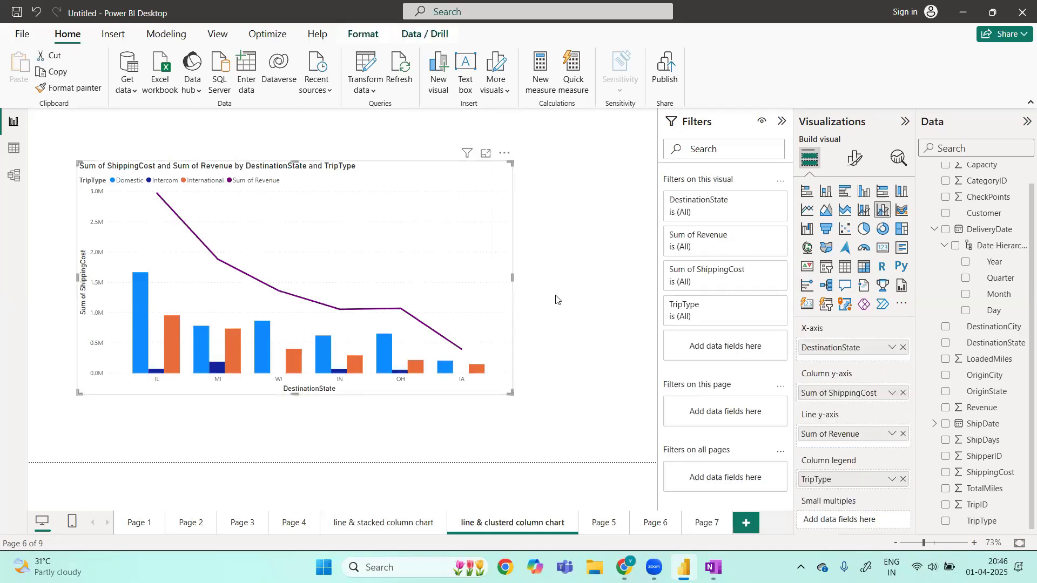
click(557, 299)
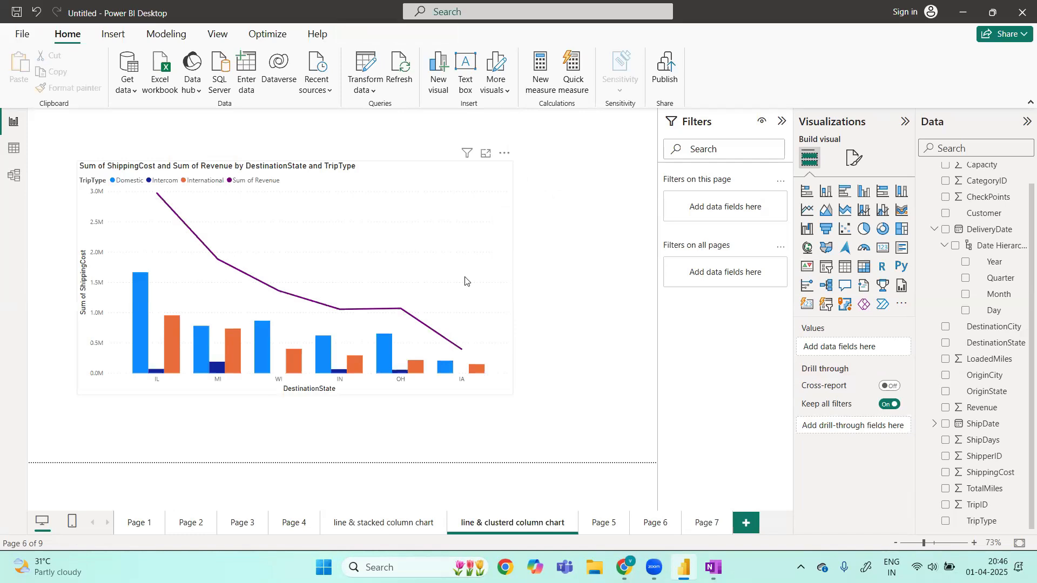
click(503, 156)
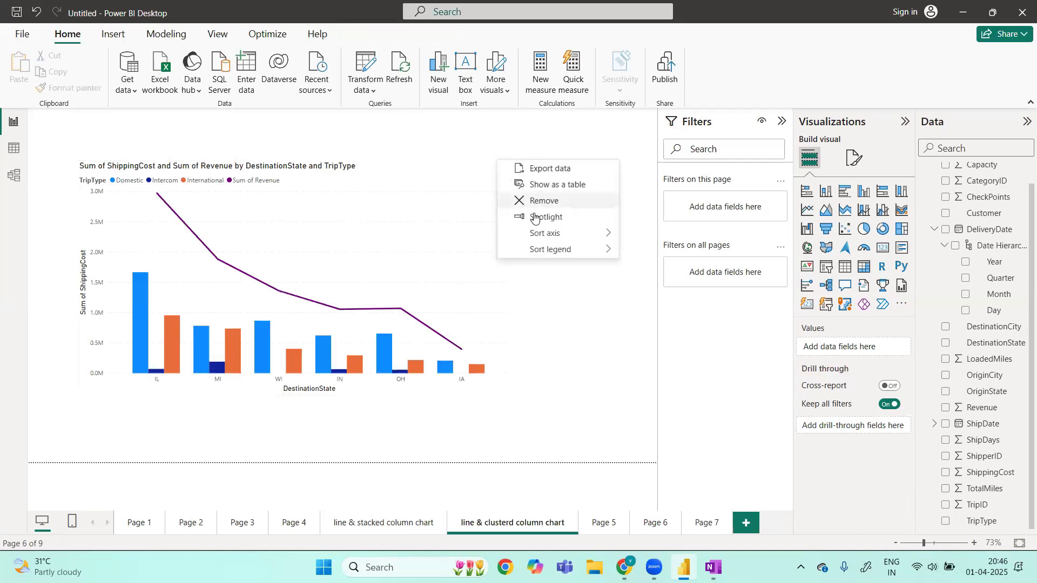
click(534, 217)
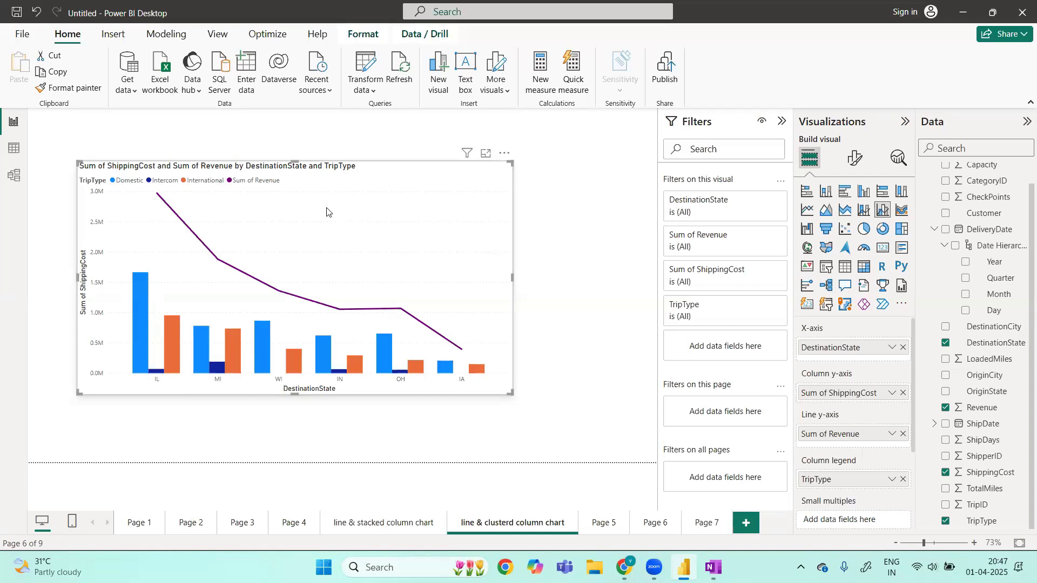
- Add a card visual to Page 7, move it away from the page corner, widen it and assign the Revenue field
click(662, 527)
click(711, 523)
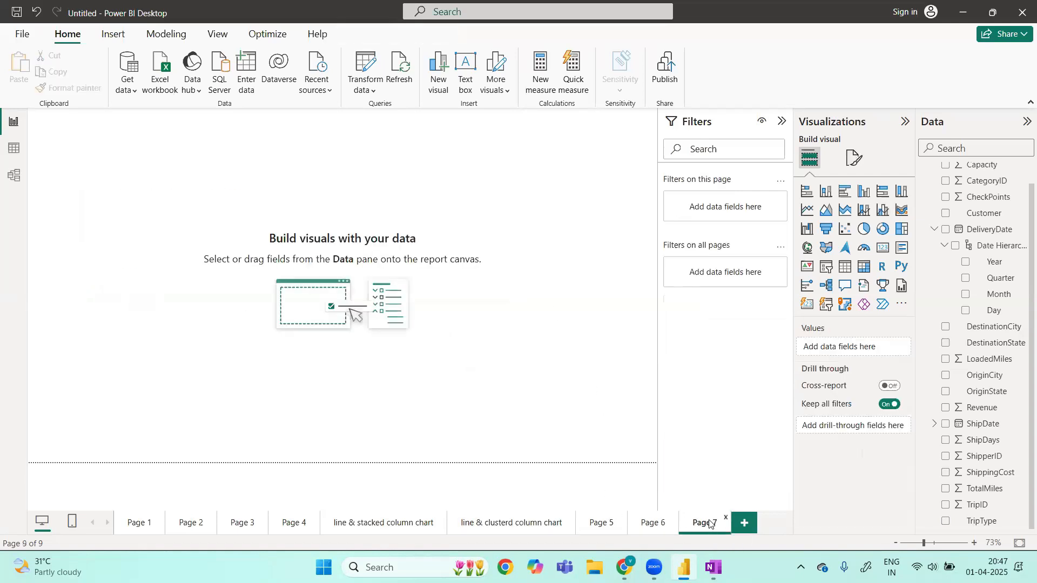
click(882, 248)
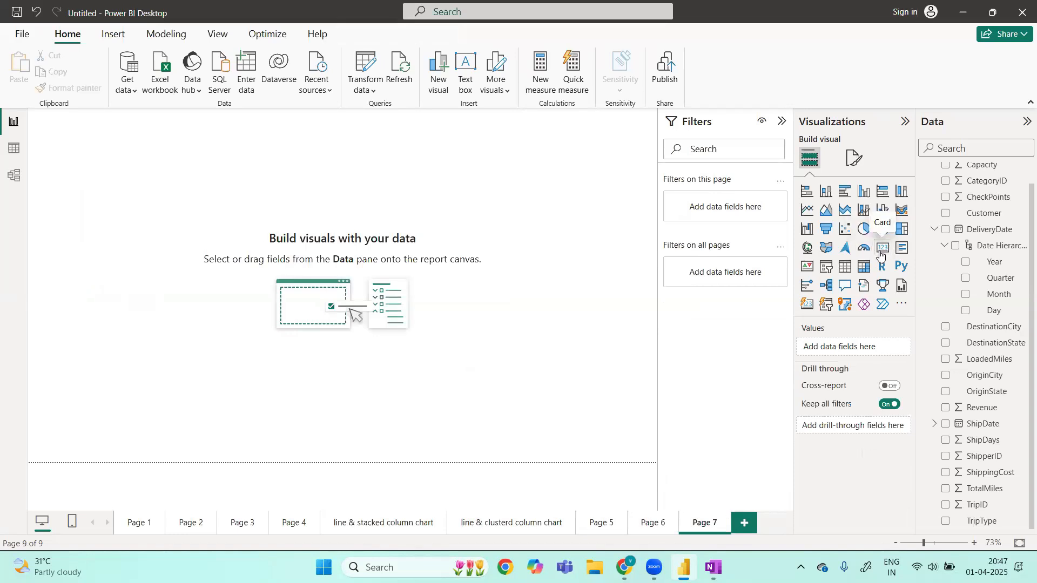
drag(171, 209, 213, 282)
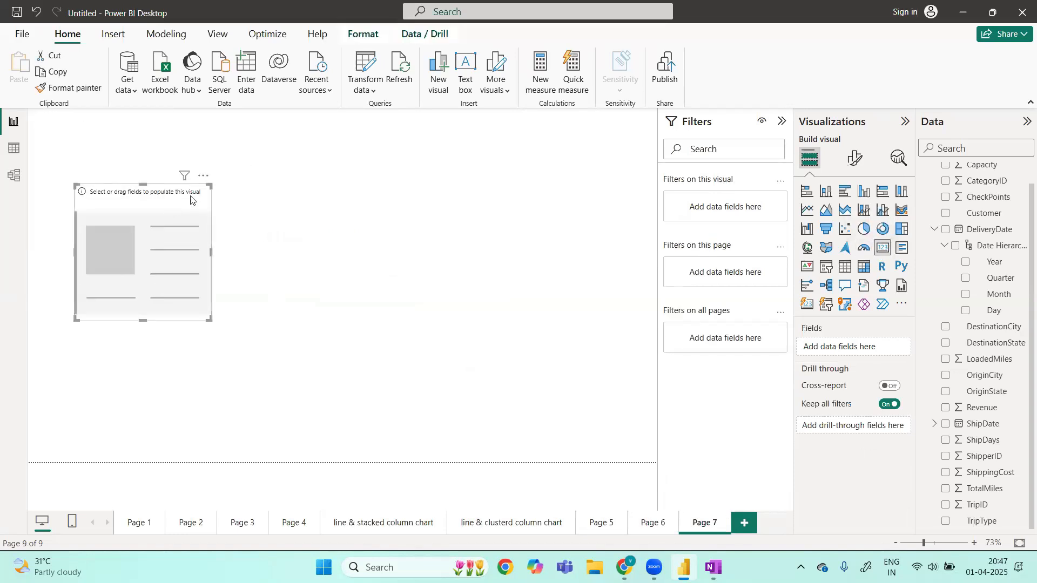
drag(209, 182, 289, 185)
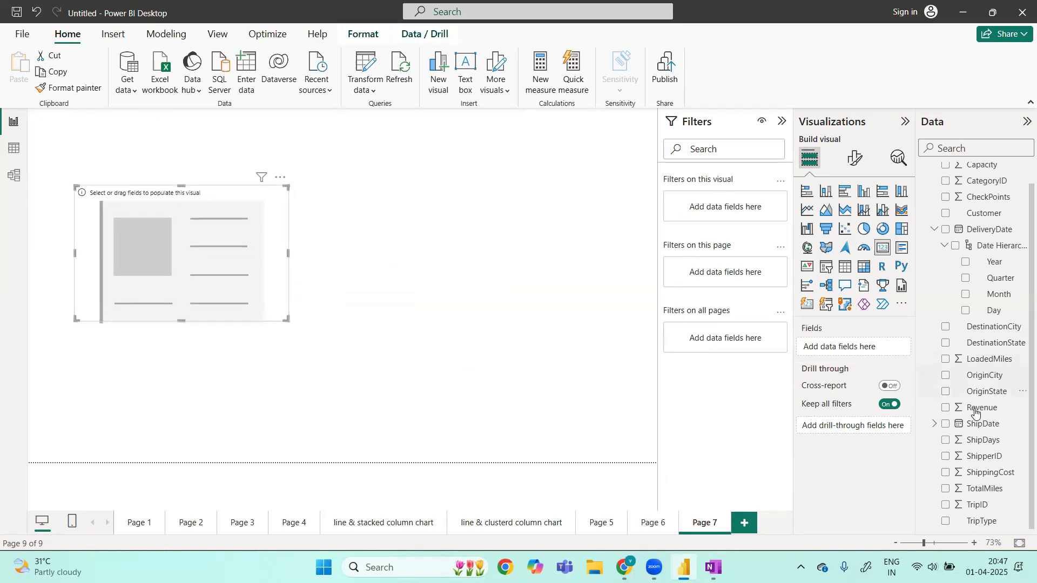
drag(976, 413, 187, 235)
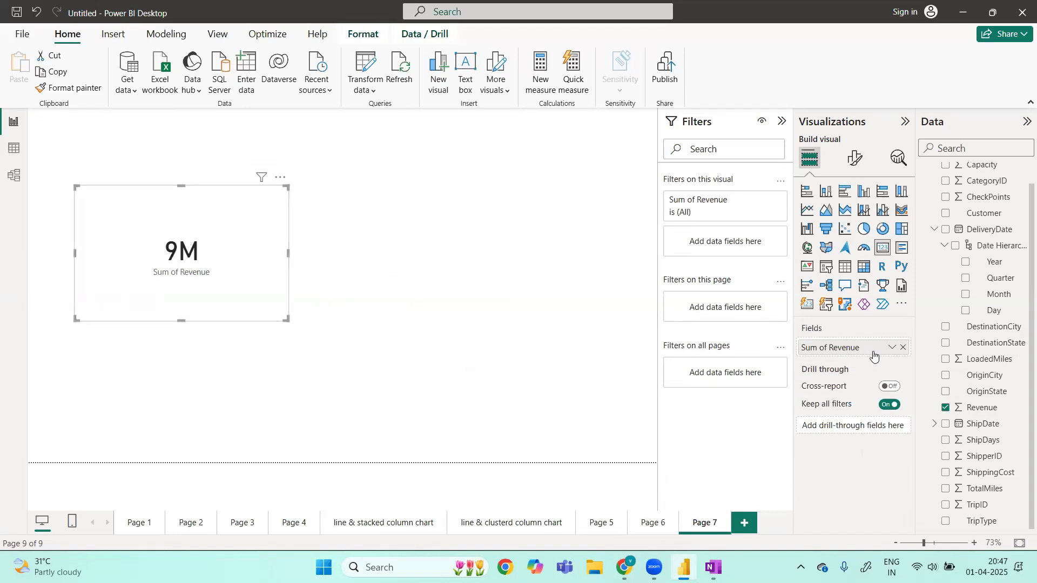
- Demonstrate the Revenue card's aggregations by switching it to Average, Minimum and Maximum
click(891, 350)
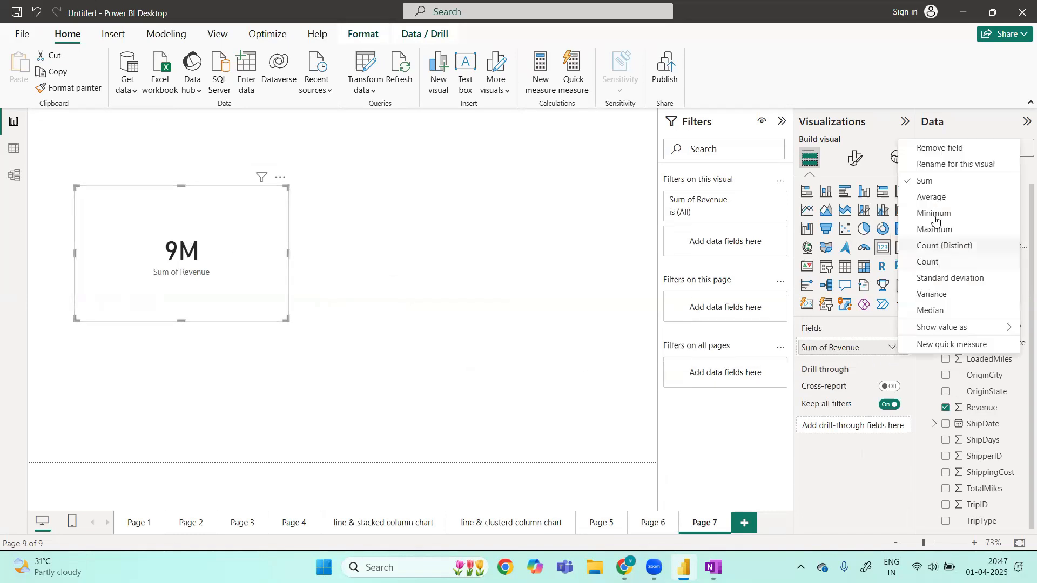
click(929, 198)
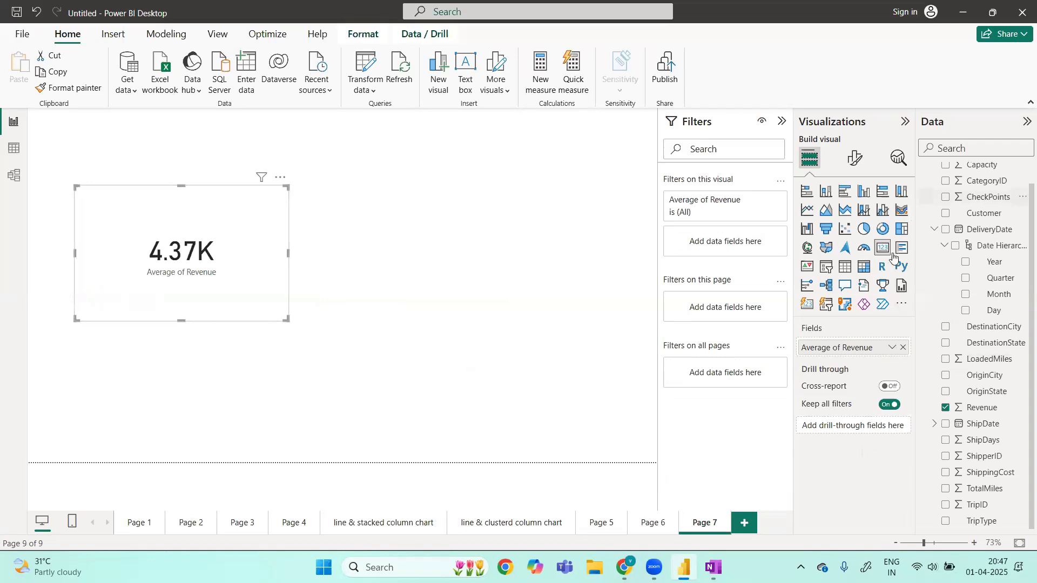
click(892, 348)
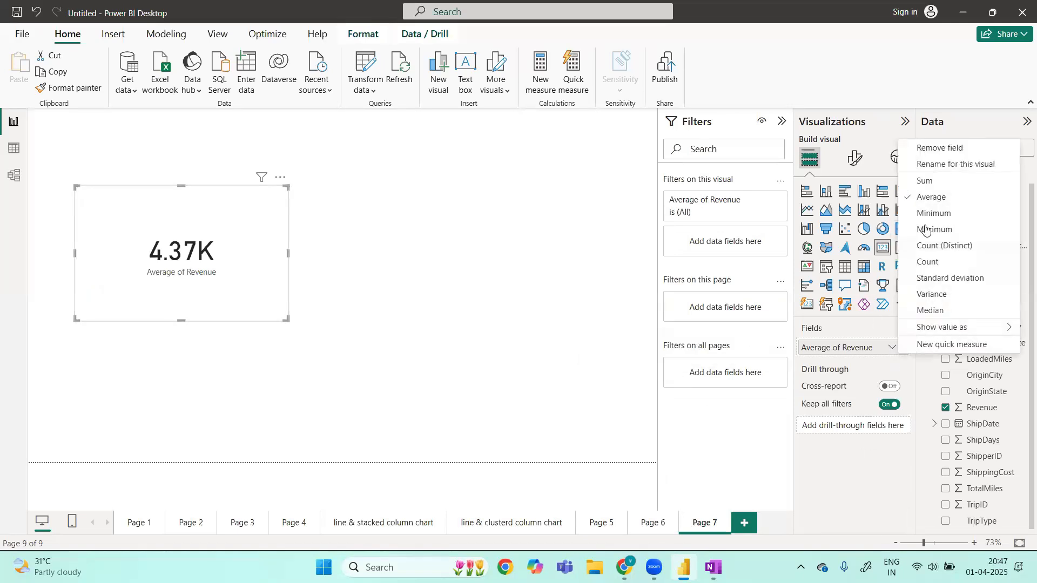
click(922, 215)
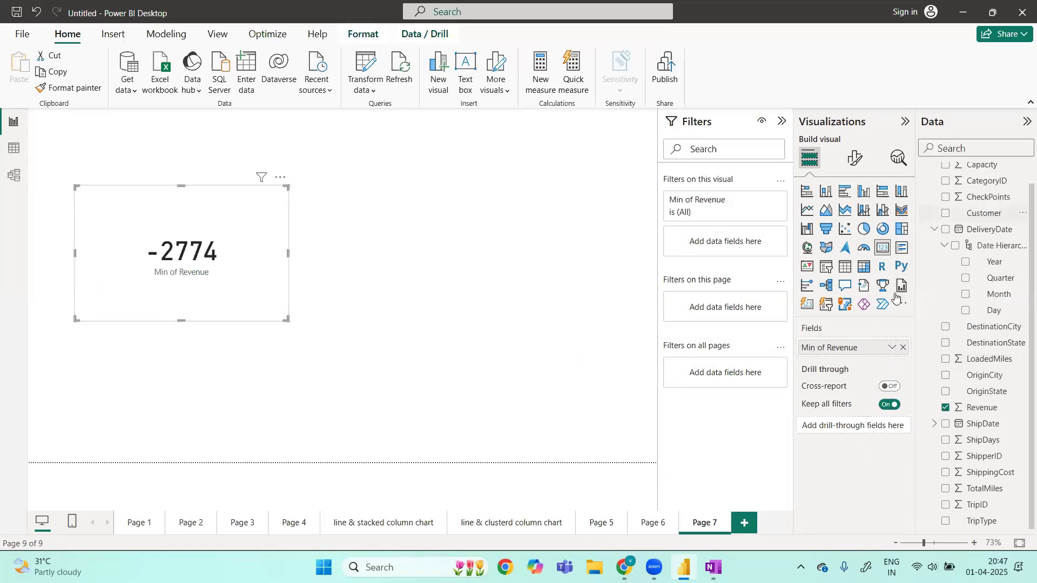
click(894, 349)
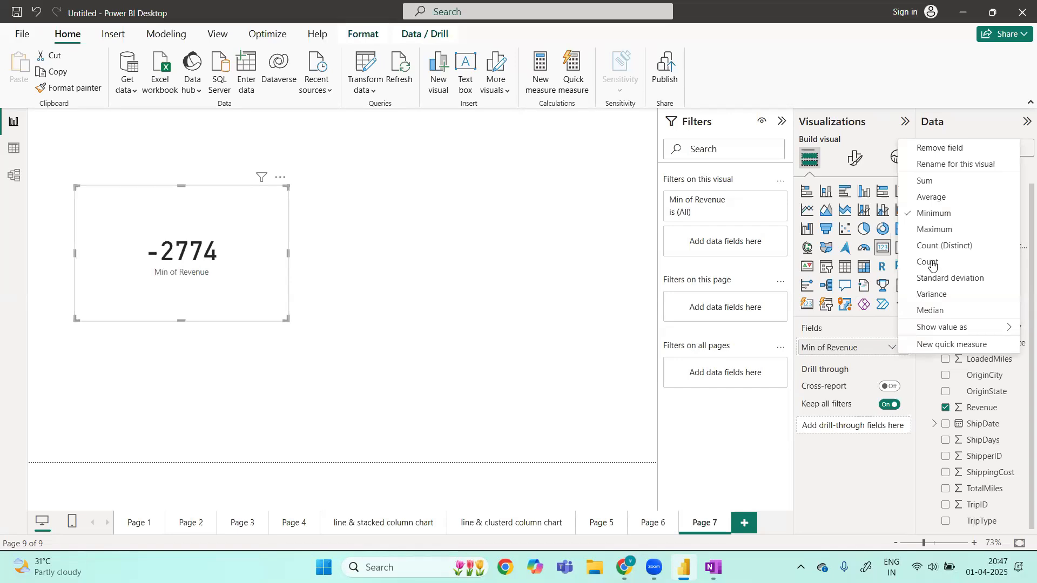
click(925, 229)
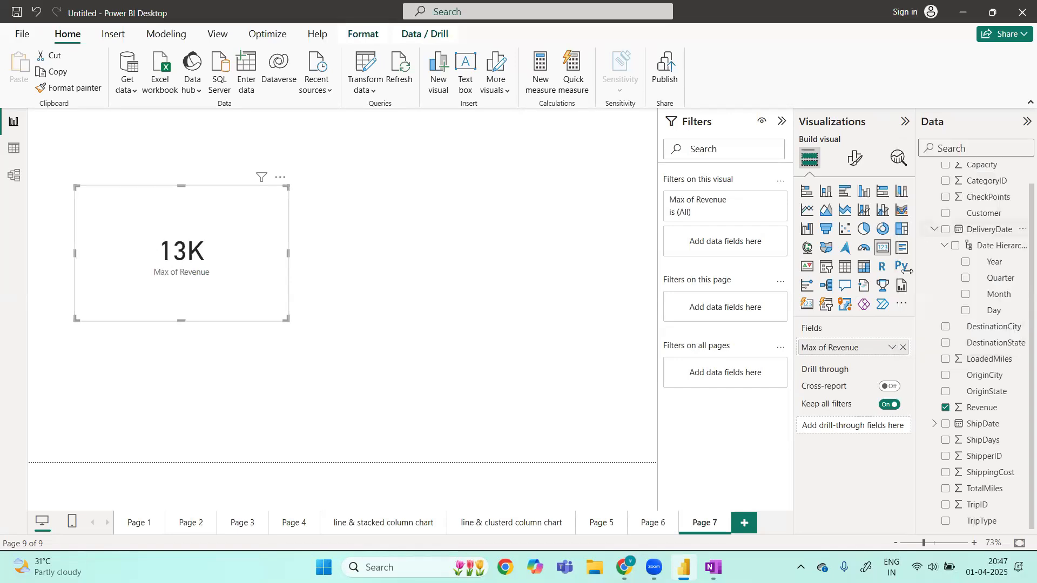
- Compare the distinct and plain counts of Revenue in the card by switching between Count (Distinct) and Count, ending on Count (Distinct)
click(892, 347)
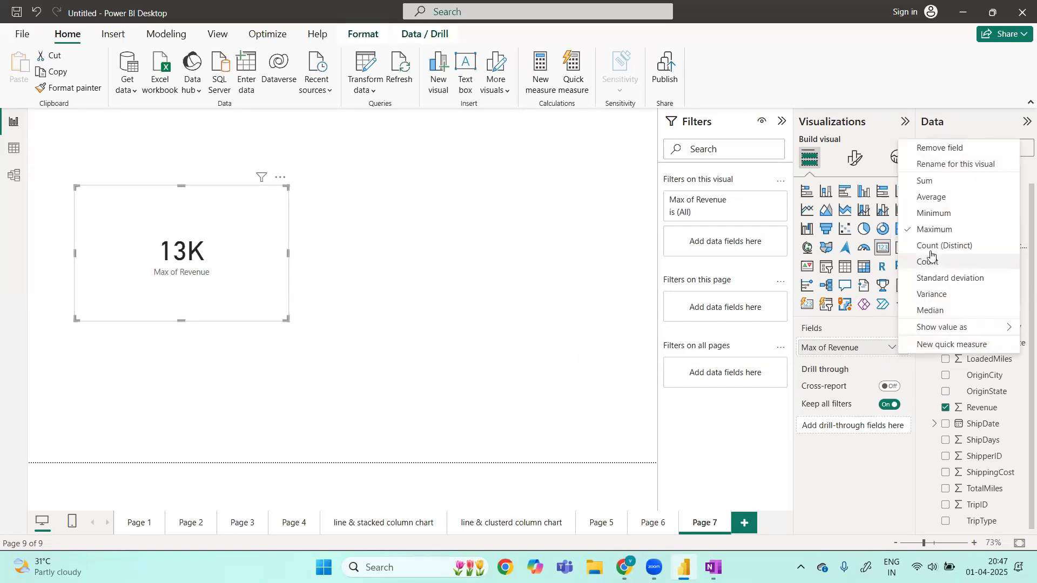
click(931, 253)
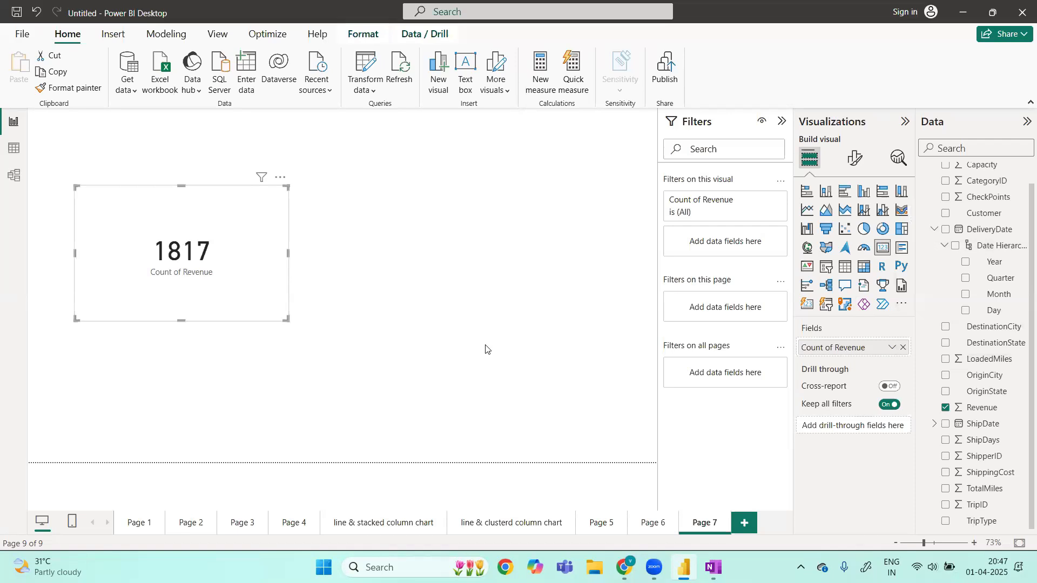
click(891, 347)
click(924, 261)
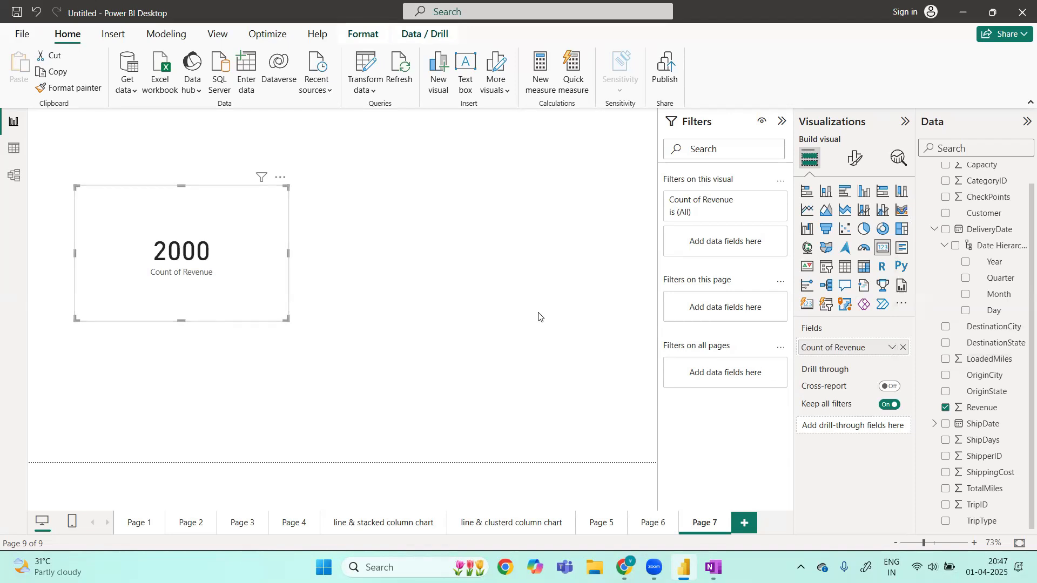
click(891, 347)
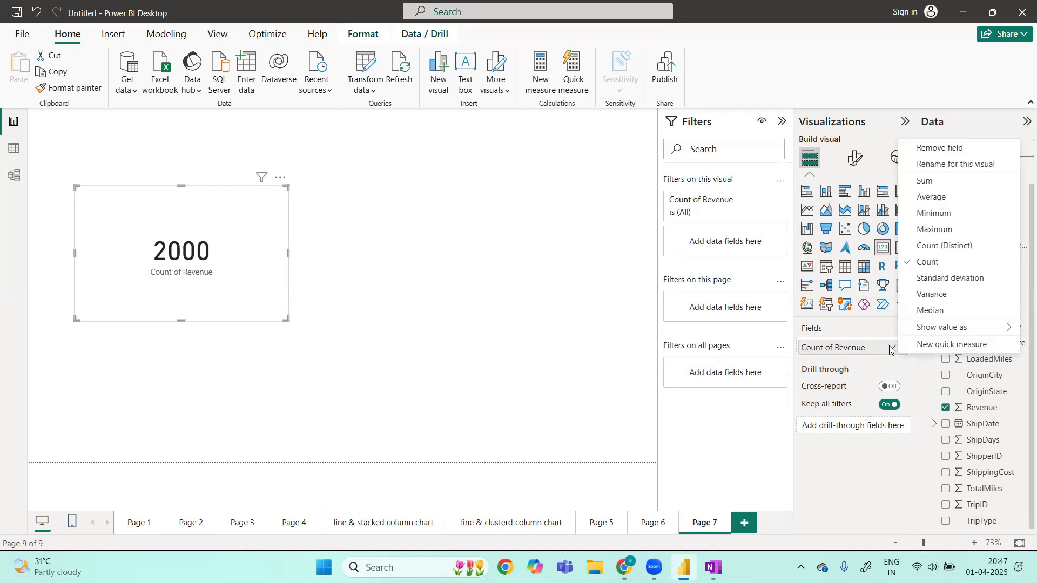
click(932, 248)
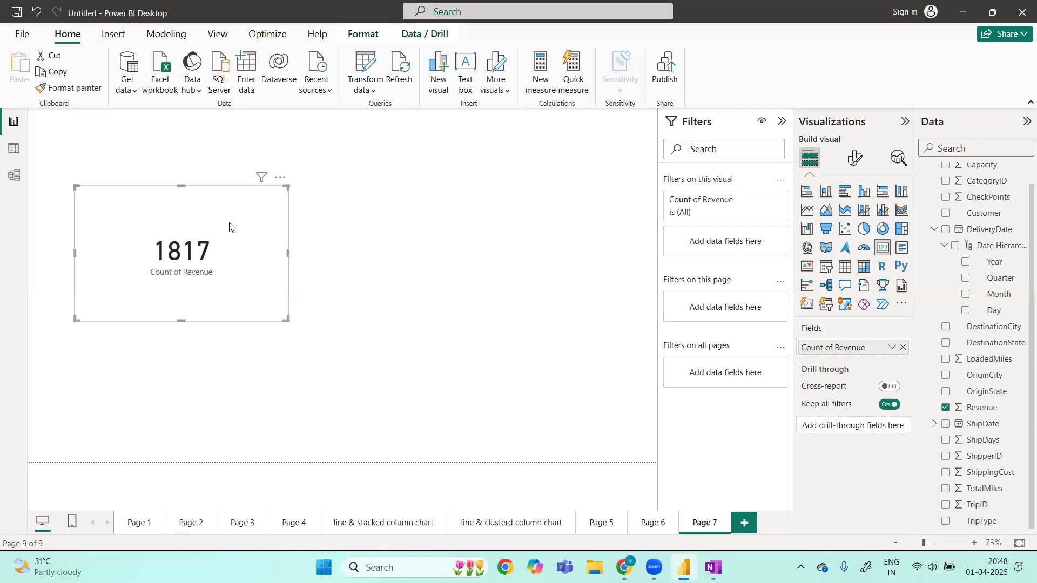
- Move the Revenue card to the left edge of the page and set its aggregation back to Sum
drag(189, 224, 144, 181)
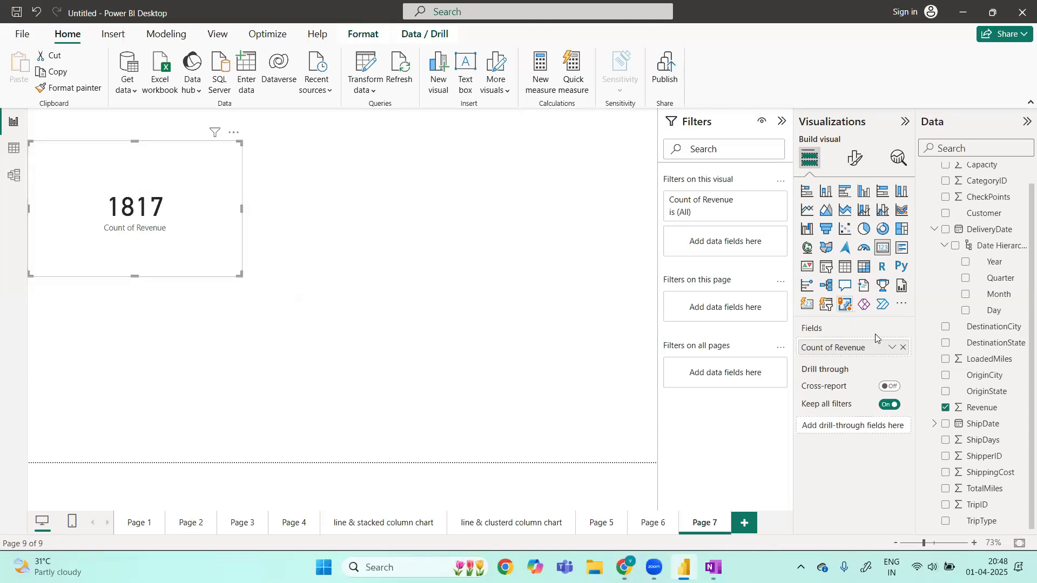
click(891, 347)
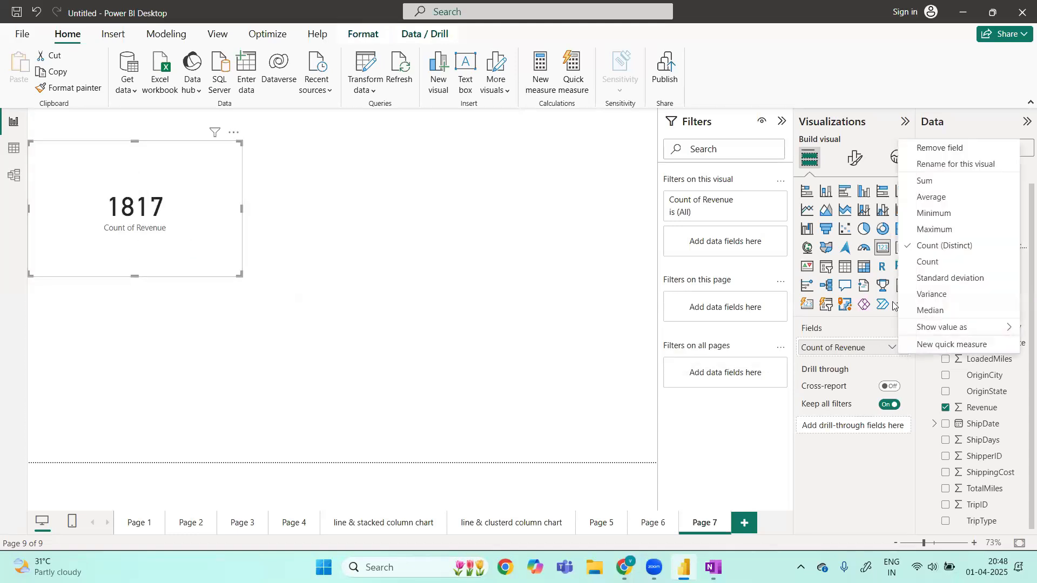
click(929, 181)
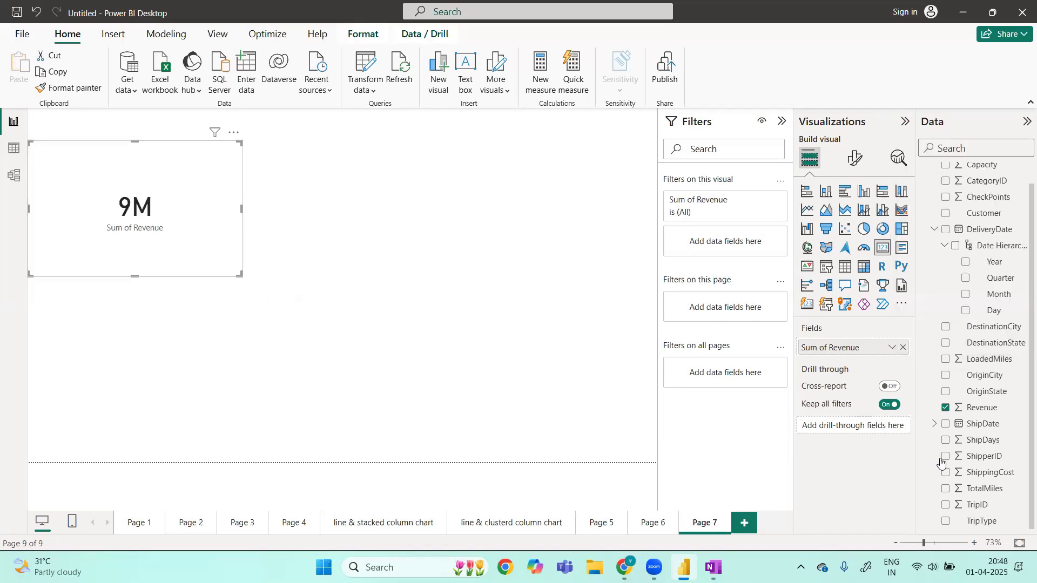
- Try adding ShippingCost to the card alongside Revenue, and shrink the card
drag(984, 475, 170, 242)
click(243, 277)
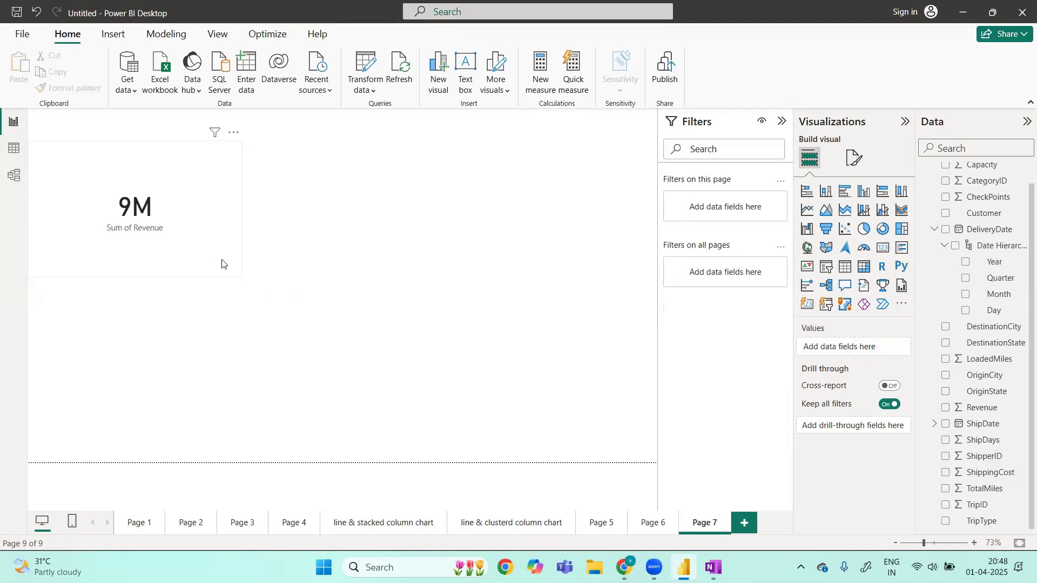
click(238, 275)
drag(239, 276, 166, 250)
click(172, 256)
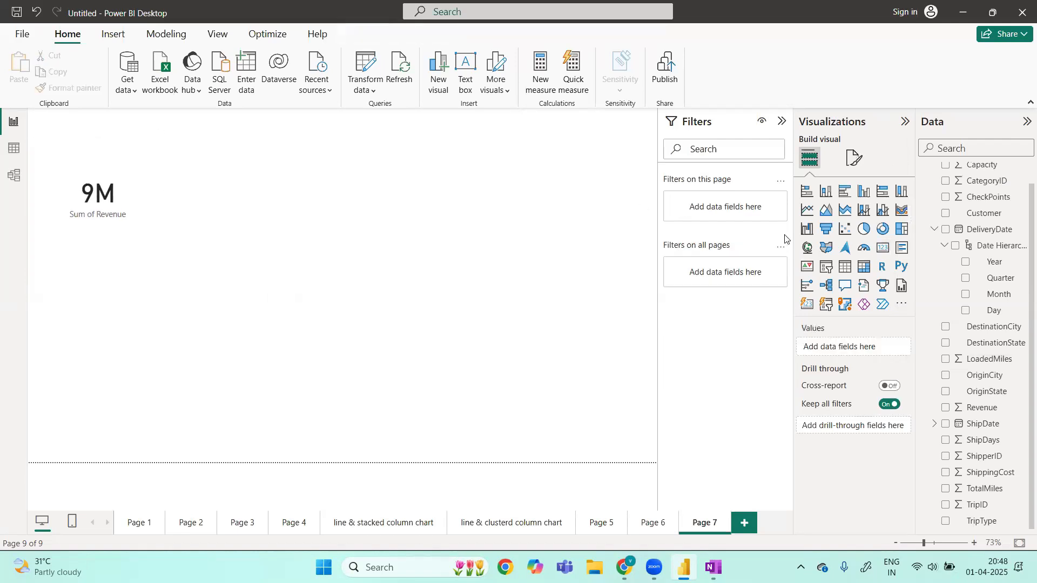
- Add a multi-row card beside the Revenue card with Revenue, ShippingCost and TotalMiles, and resize it into a wide, short box
click(903, 249)
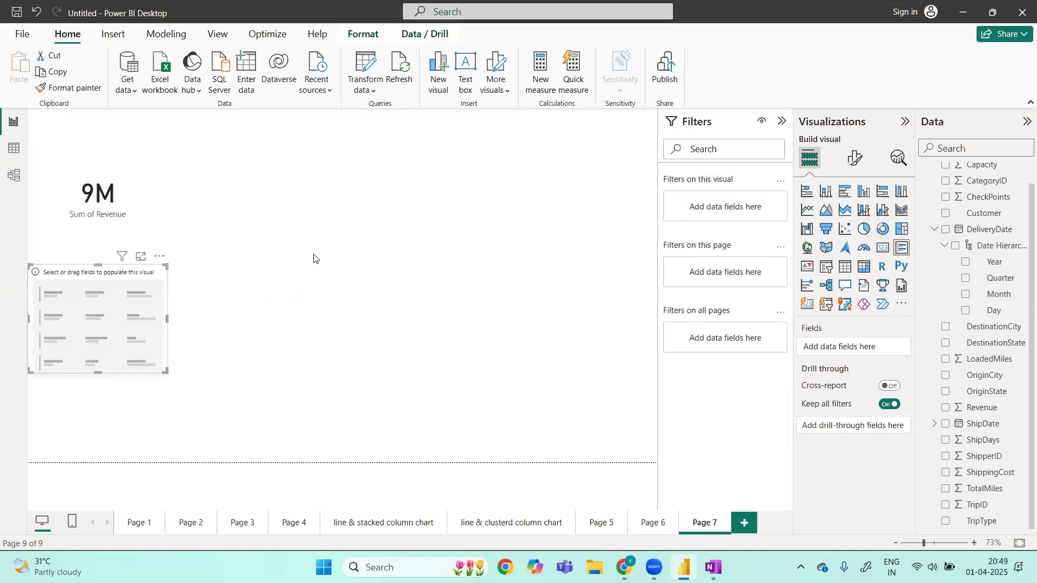
drag(144, 276, 558, 151)
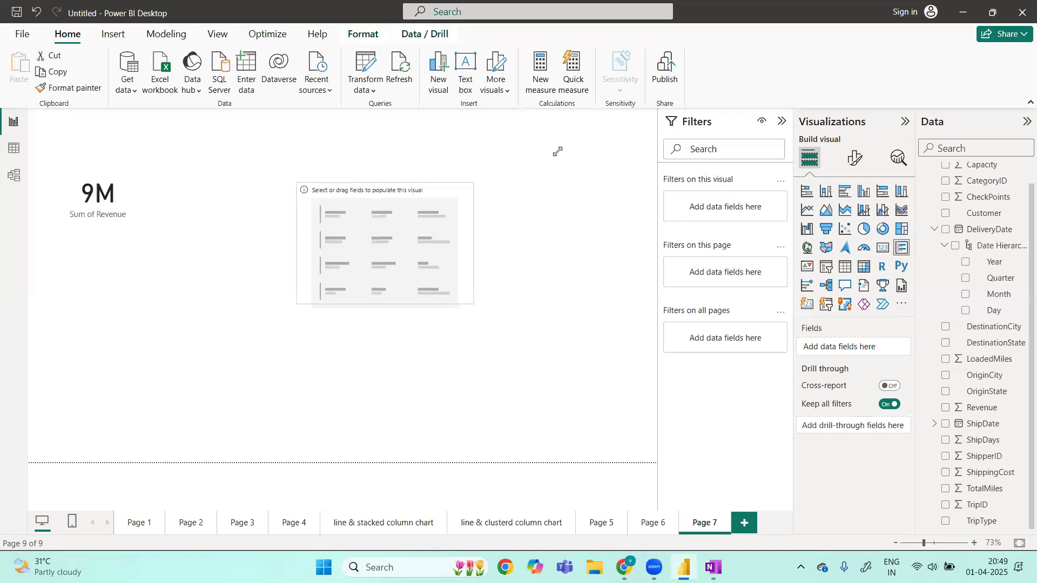
drag(974, 409, 370, 210)
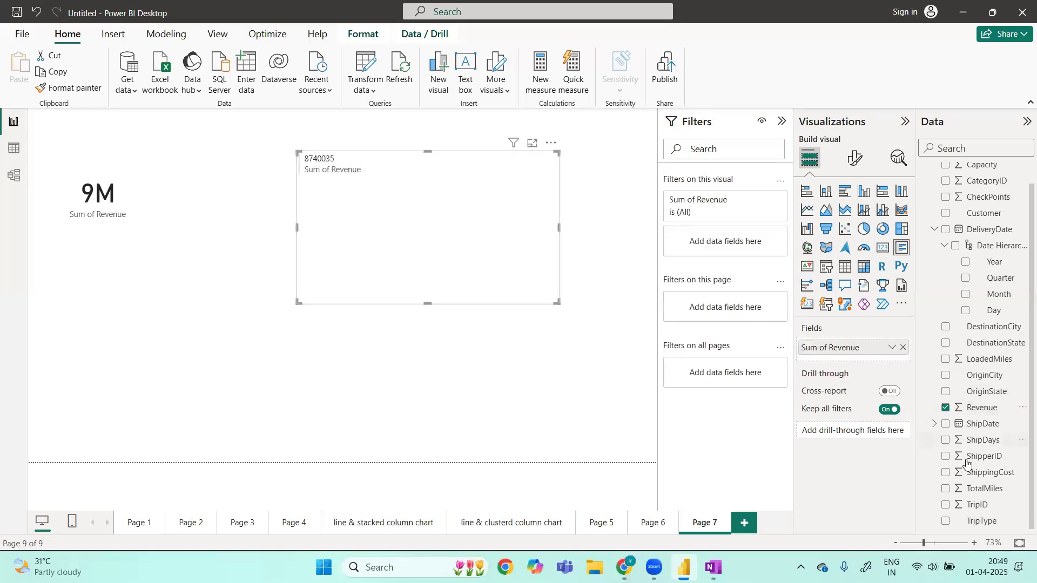
drag(973, 472, 499, 212)
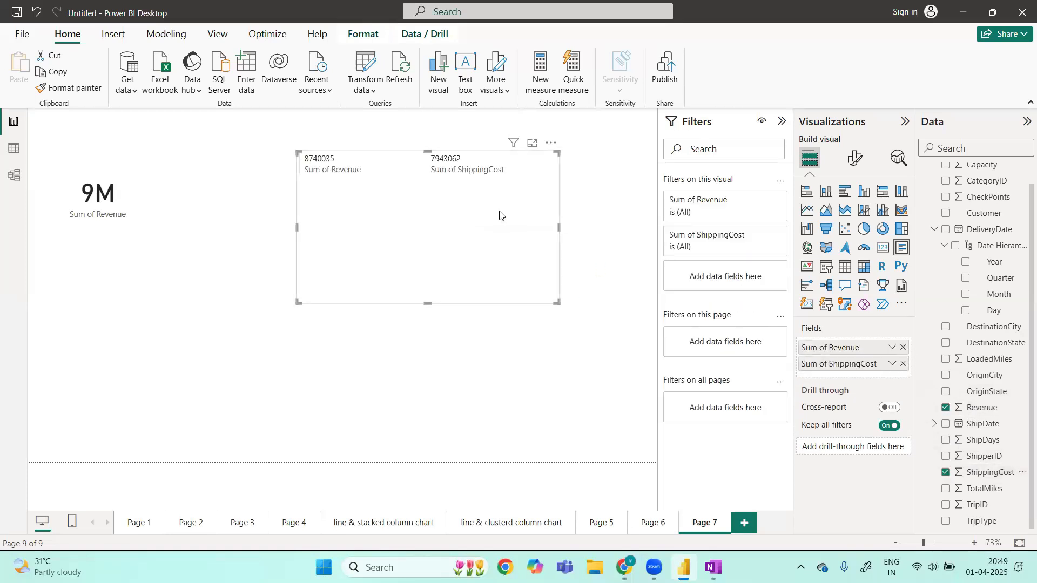
drag(983, 489, 474, 256)
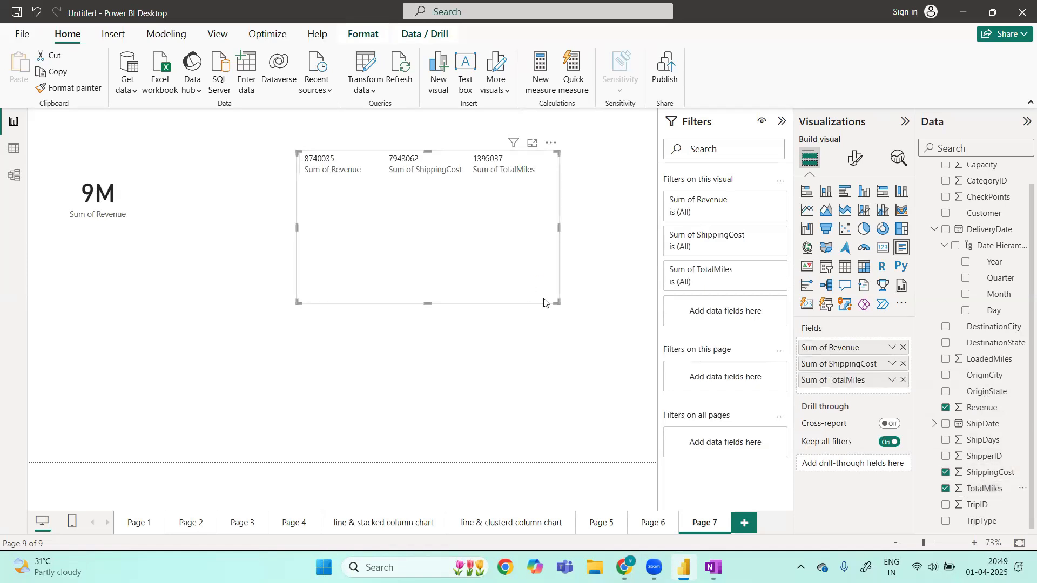
drag(558, 303, 582, 229)
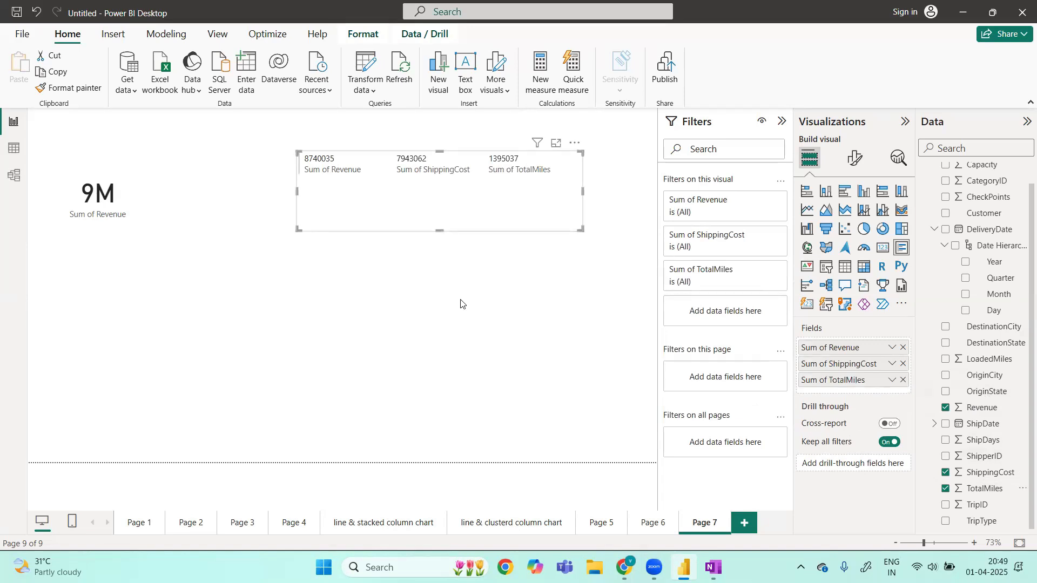
- Select the single card and the multi-row card in turn to compare them, and add a new report page
click(114, 233)
click(398, 202)
click(461, 305)
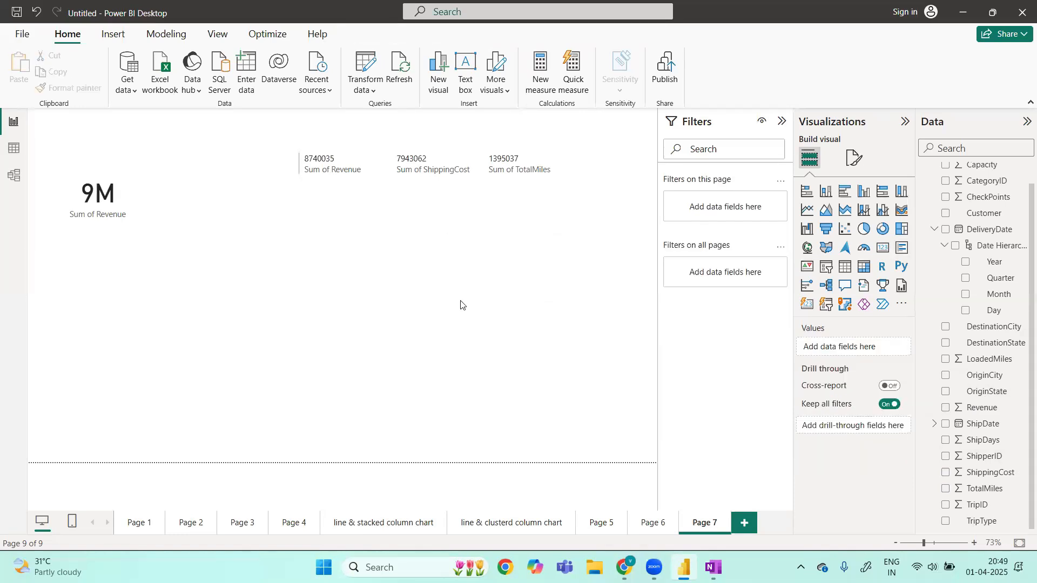
click(746, 529)
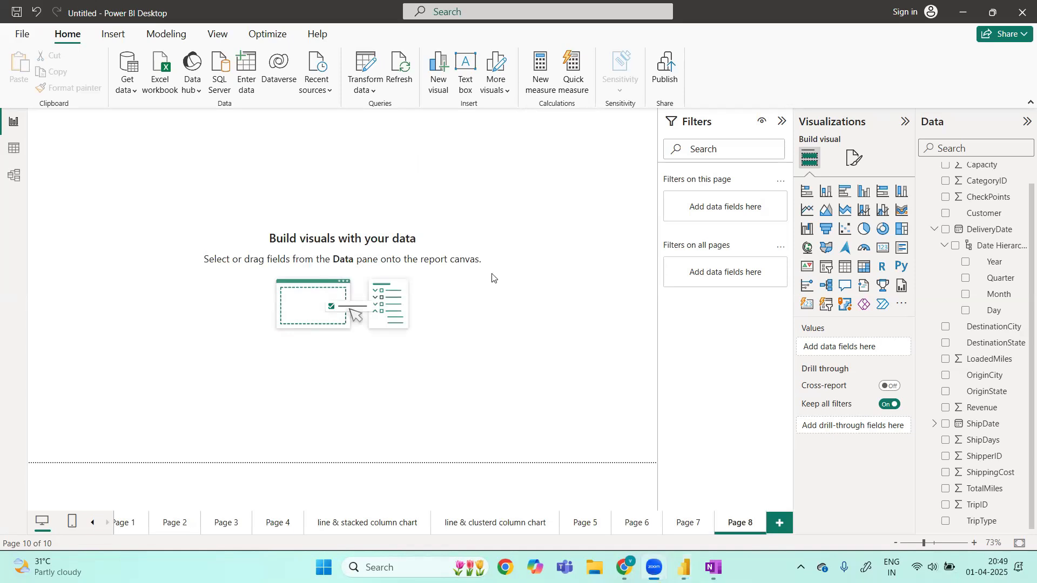
- Open Notepad and bring up the team message in the "demo1 or master class" notes
click(369, 566)
text(no)
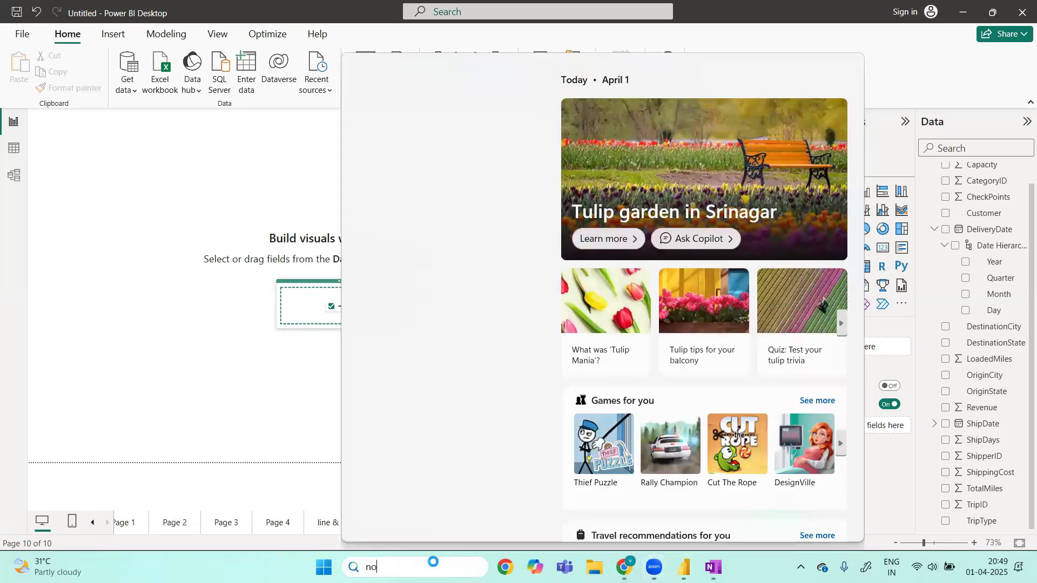
text(te)
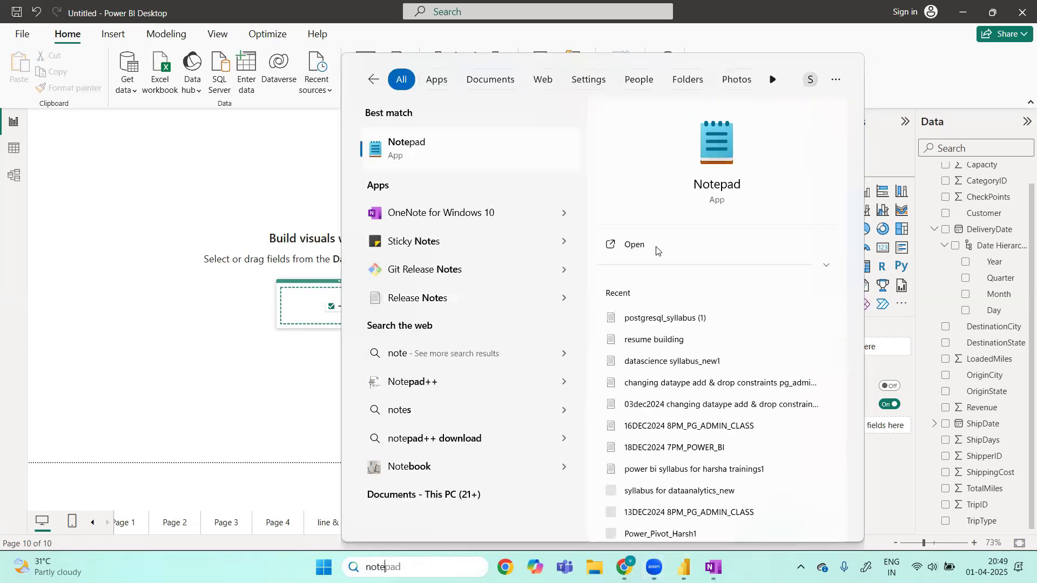
click(657, 253)
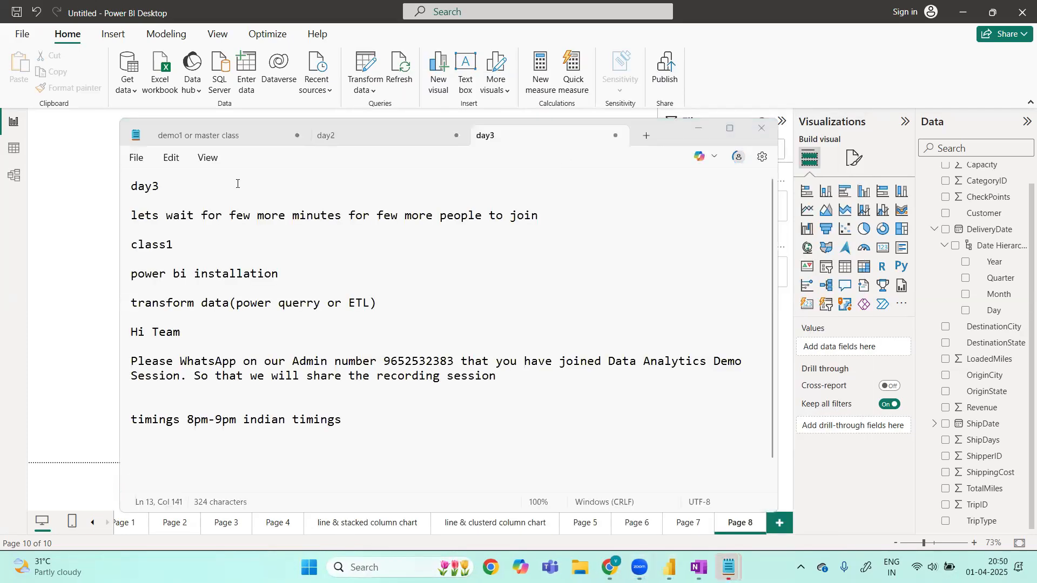
click(210, 134)
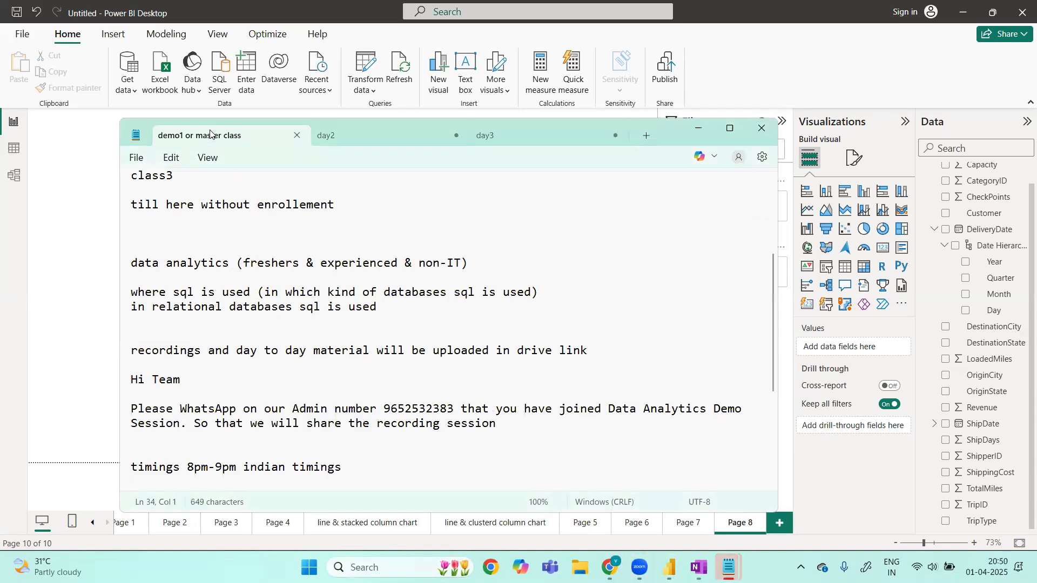
scroll(182, 371, down, 1)
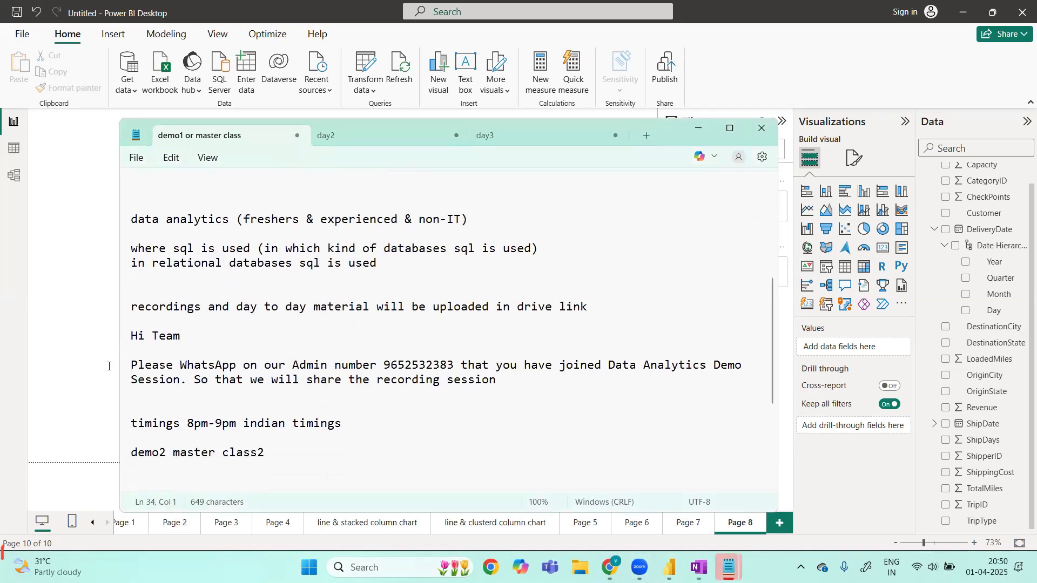
- Highlight the WhatsApp message to the team and the "8pm-9pm indian timings" text in the notes for viewers to read
click(131, 336)
shift+click(490, 387)
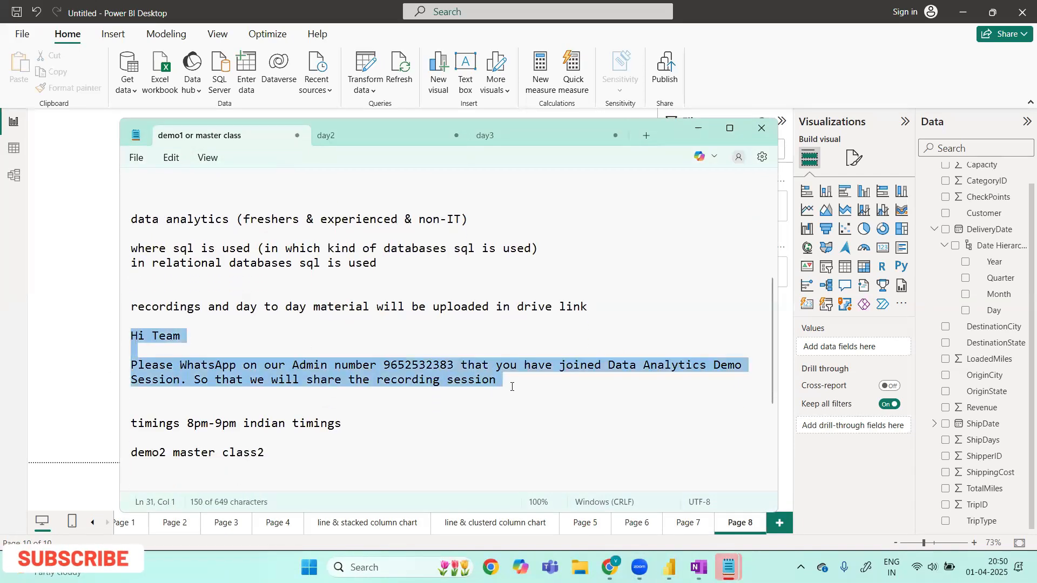
scroll(512, 387, down, 1)
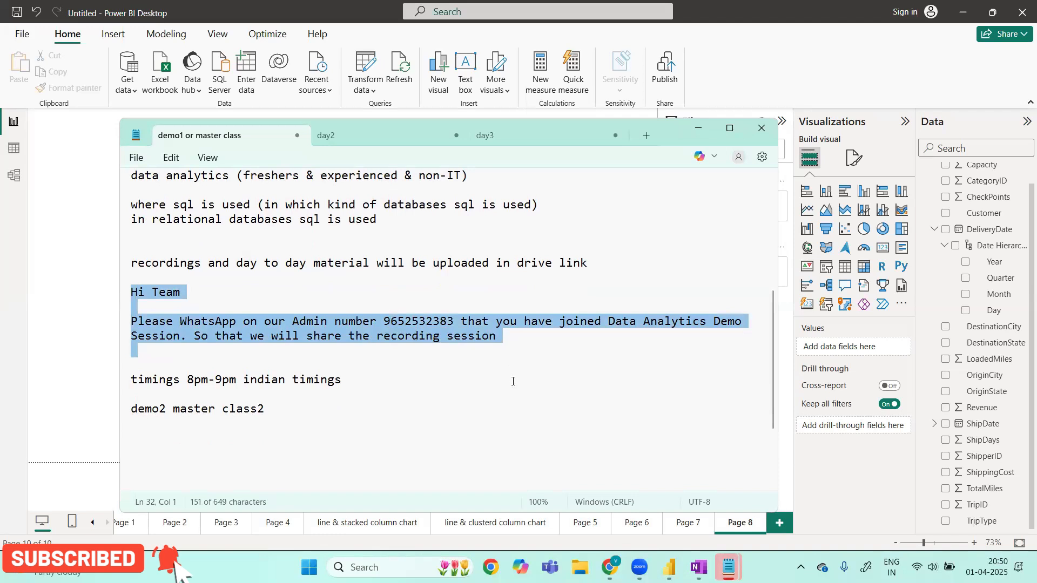
click(519, 346)
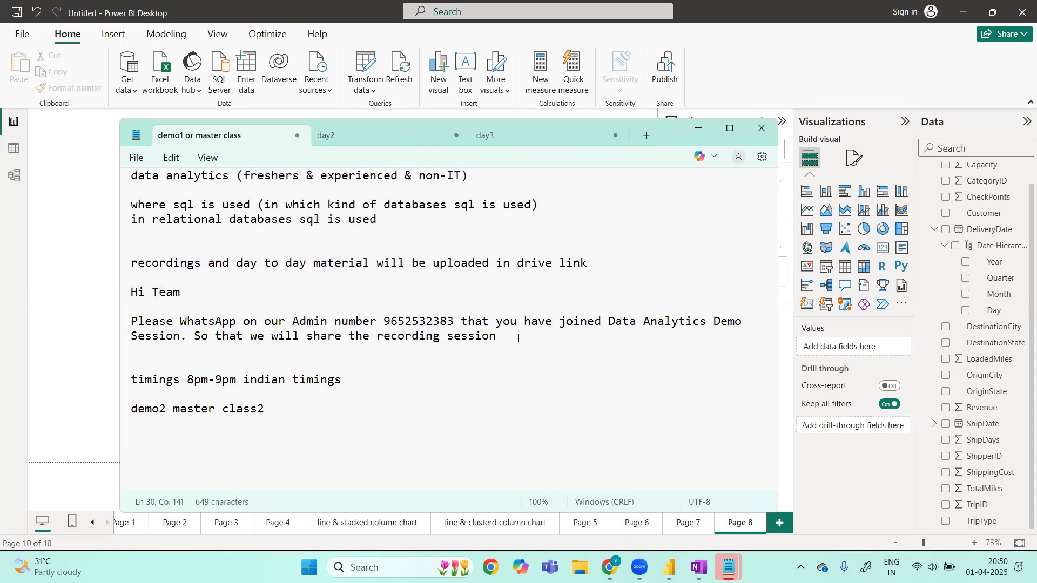
click(188, 380)
shift+click(378, 387)
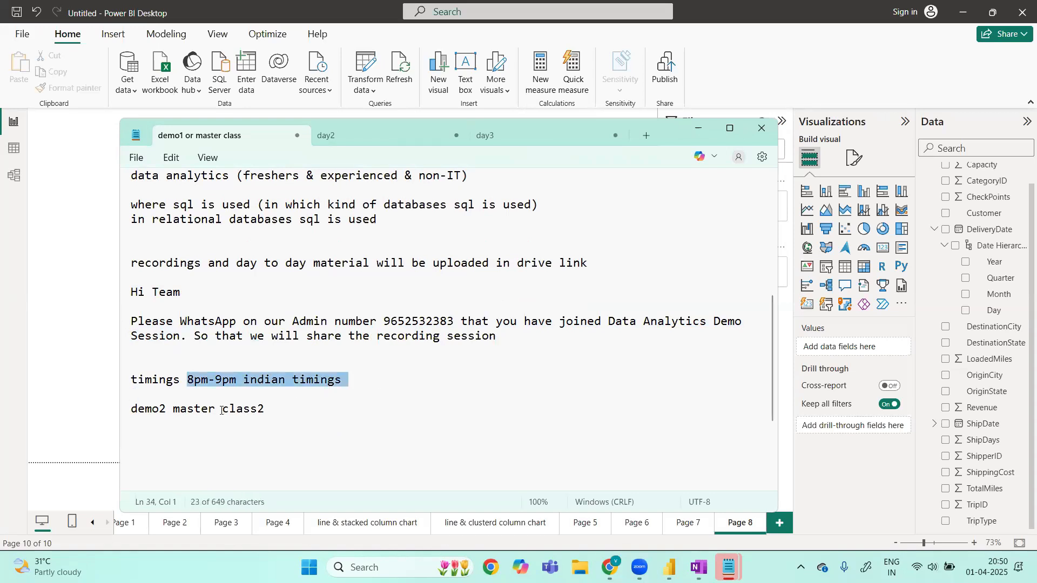
click(398, 387)
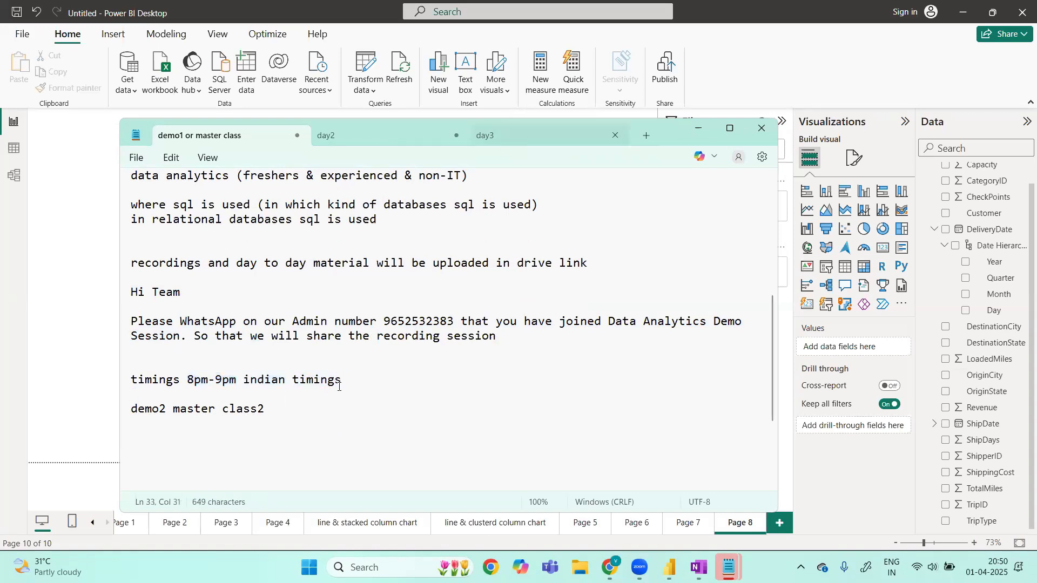
- Add the line "class1" below "demo2 master class2" in the notes, separated by a blank line
click(302, 411)
key(Return)
key(Return)
text(class1)
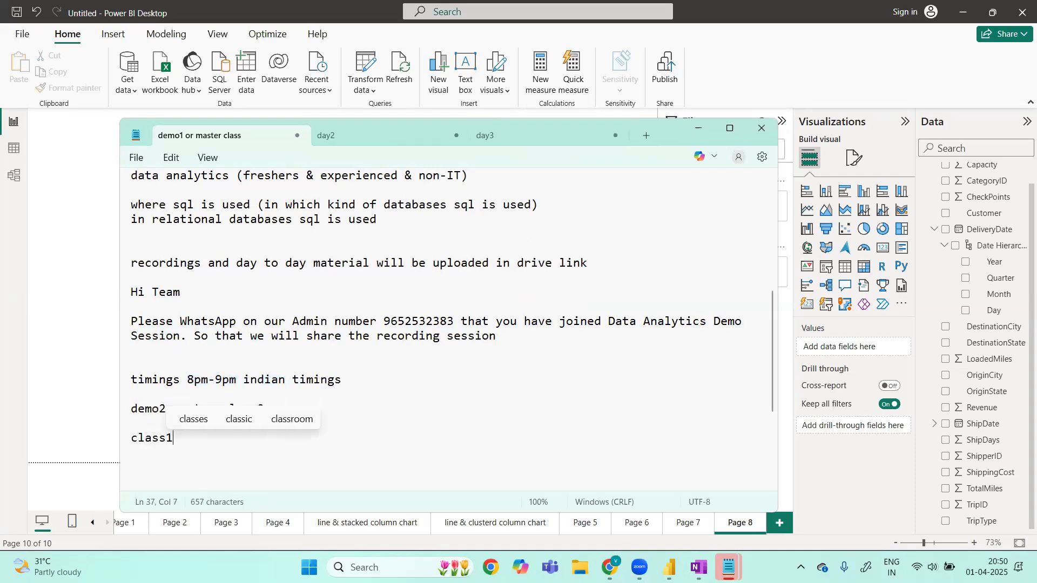
- Add the line "class2" below "class1" and insert the lines "demo1", "demo2" and "&" directly above "class1" in the notes
key(Return)
text(class2)
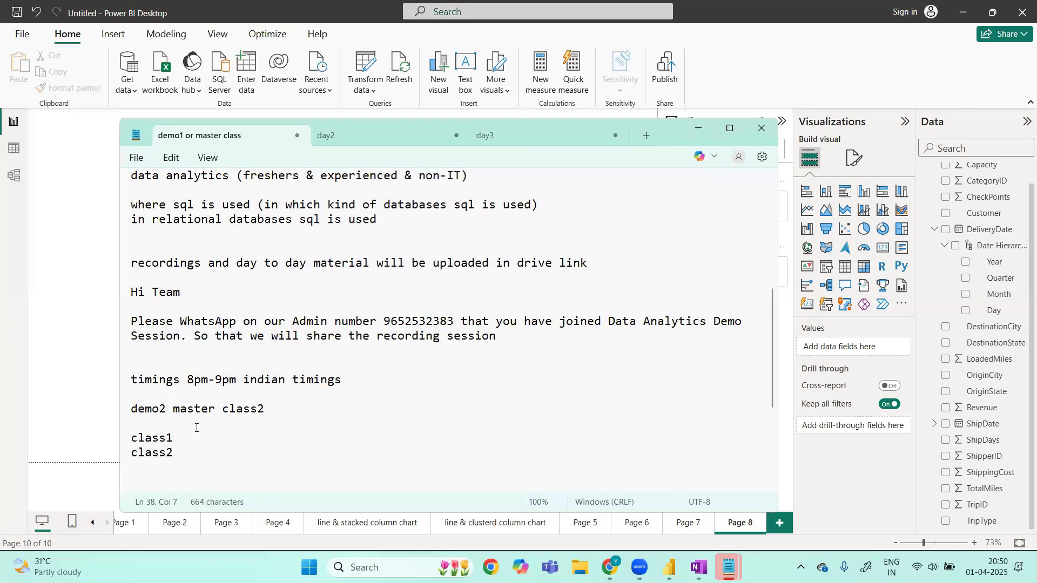
key(Return)
text(demoq)
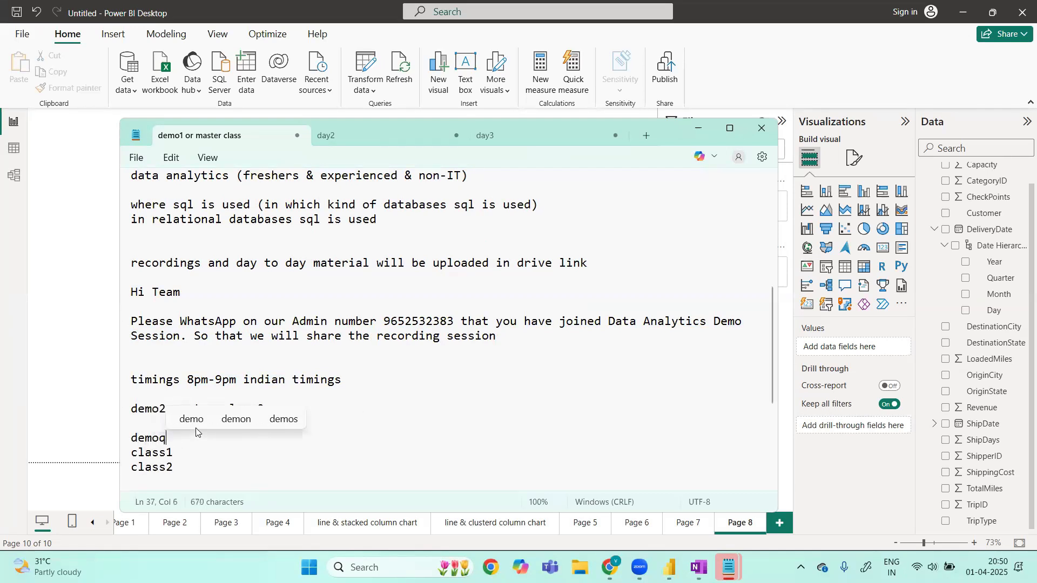
key(Return)
key(BackSpace)
key(BackSpace)
text(1)
key(Return)
text(demo2)
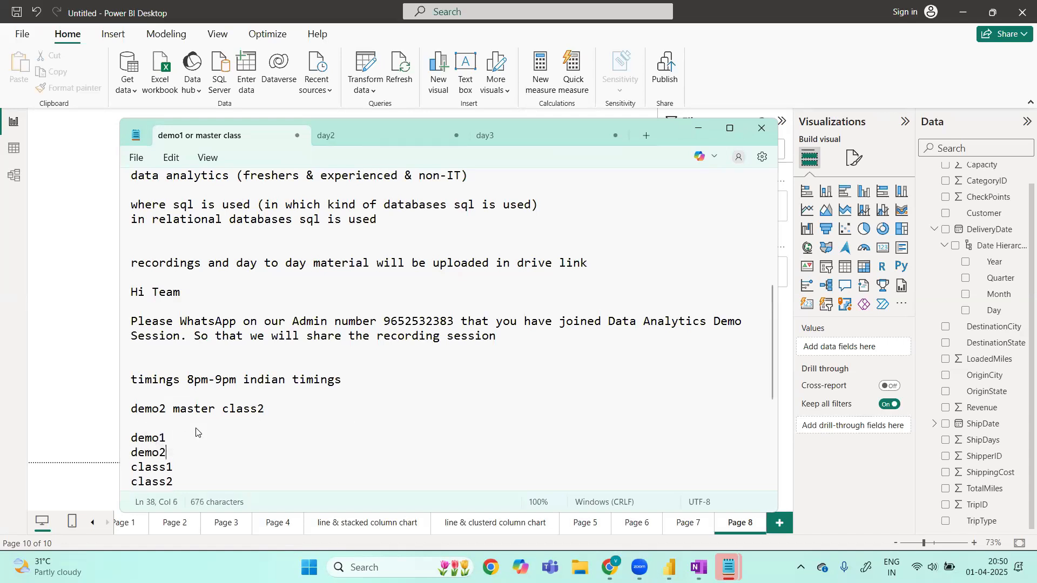
key(Return)
text(&)
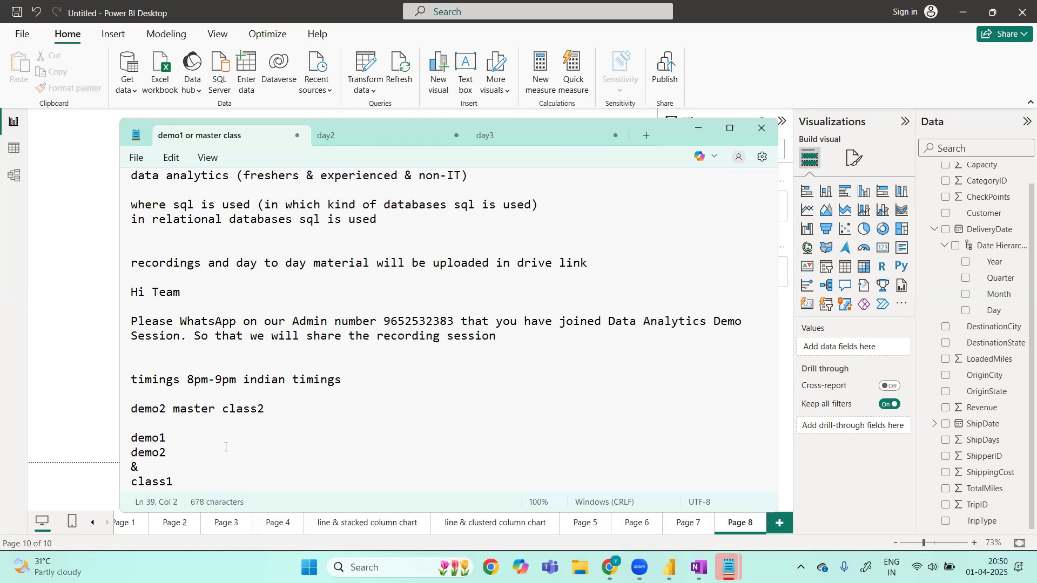
- Highlight the session list from "demo1" through "class2" in the notes for viewers, and clear the selection
scroll(140, 435, down, 1)
drag(131, 394, 189, 458)
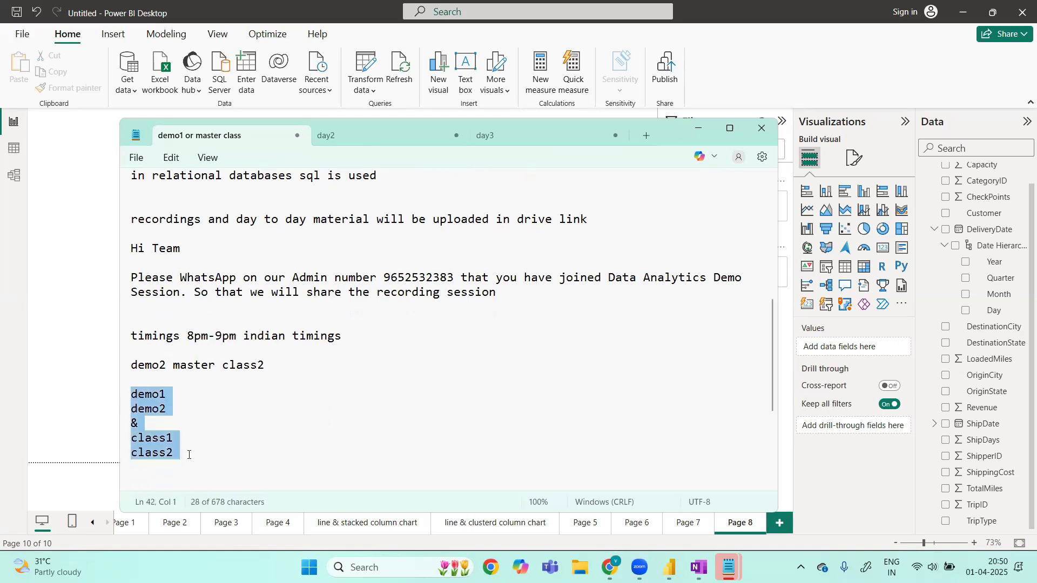
click(188, 455)
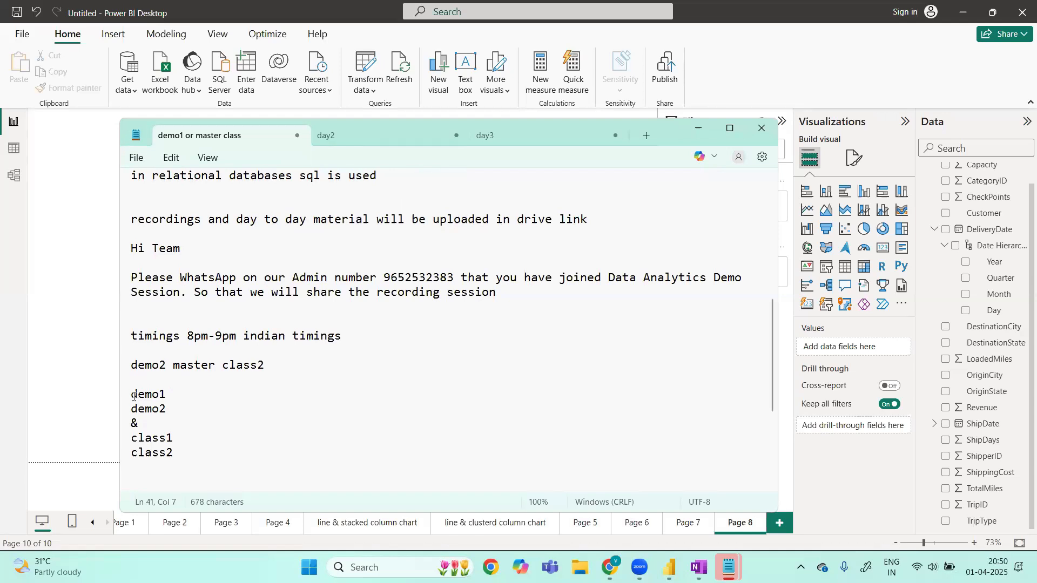
drag(133, 396, 177, 456)
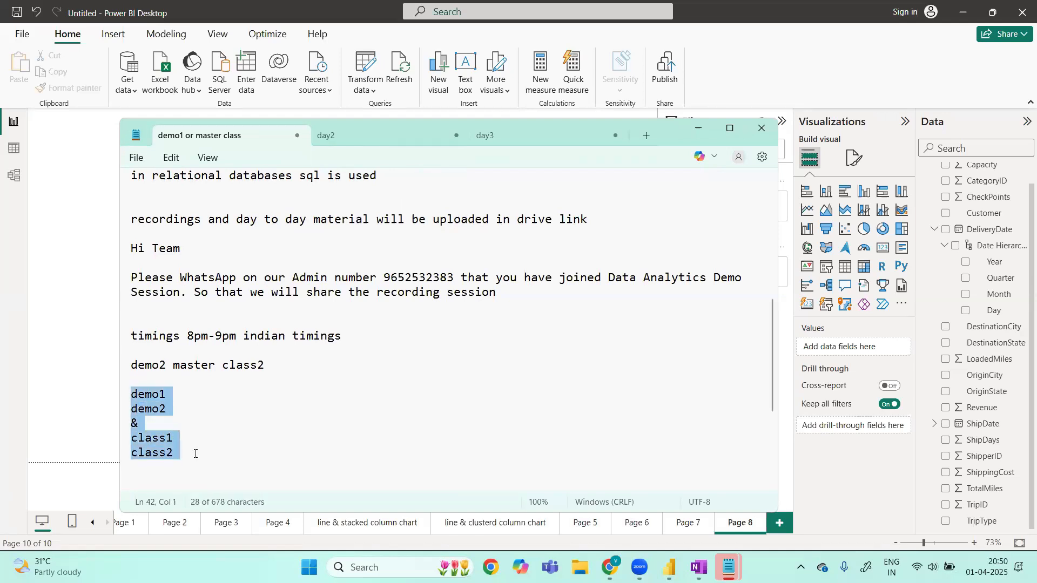
click(195, 454)
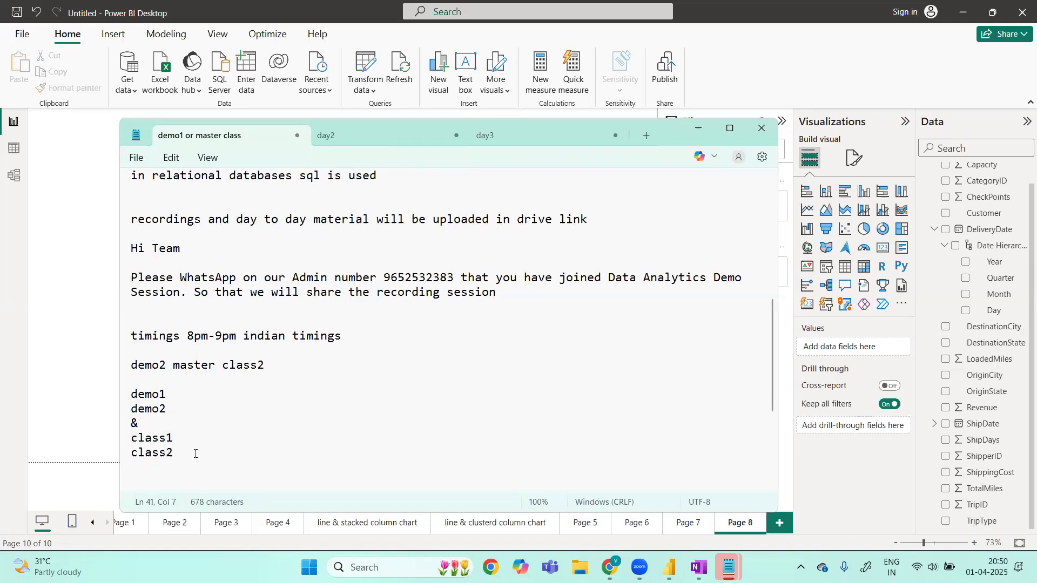
- Highlight the WhatsApp message and its admin phone number in the notes for viewers, clearing the selection after each
drag(132, 273, 583, 304)
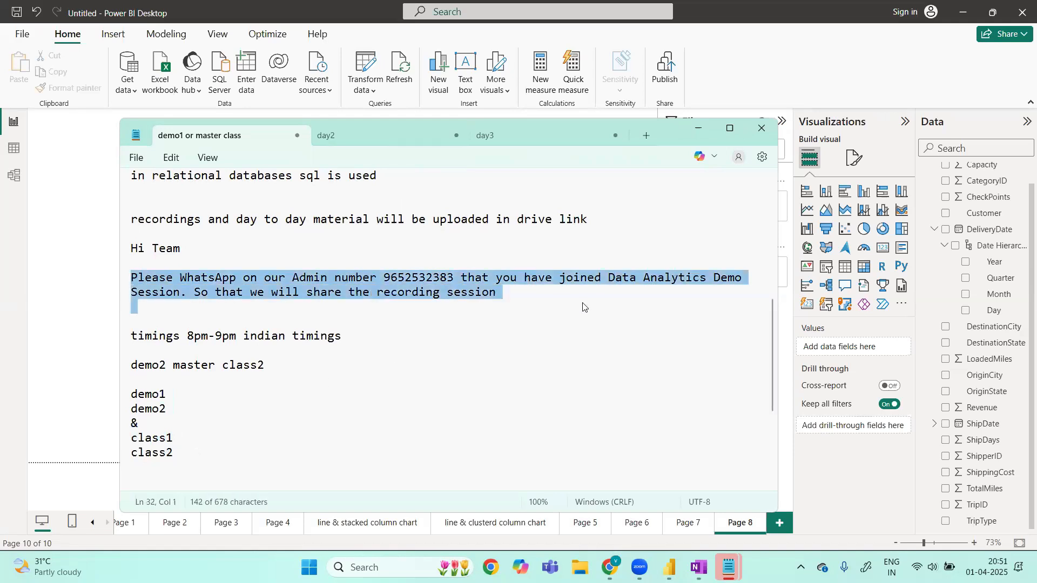
click(584, 304)
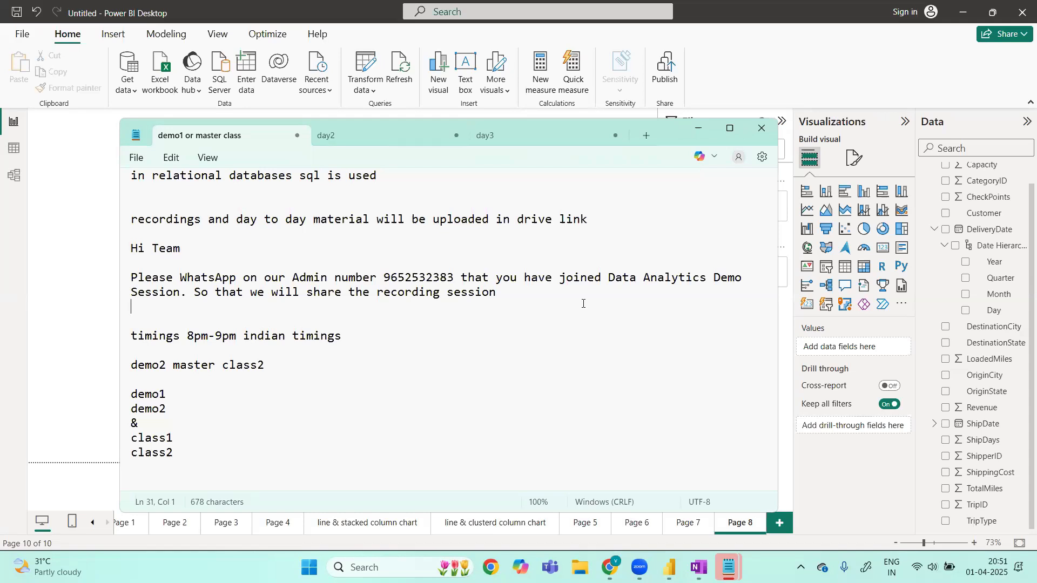
click(700, 132)
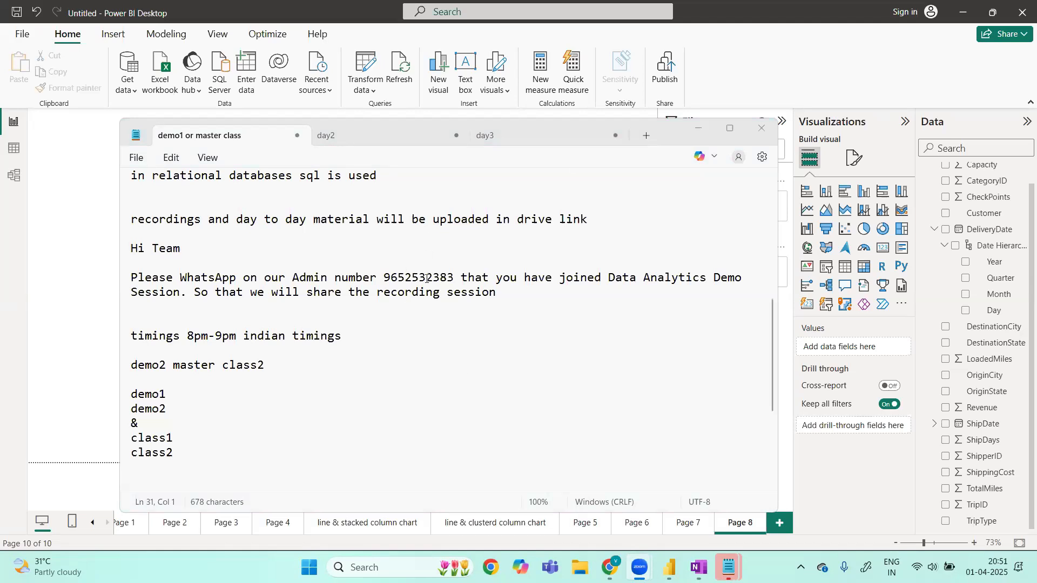
drag(384, 278, 454, 282)
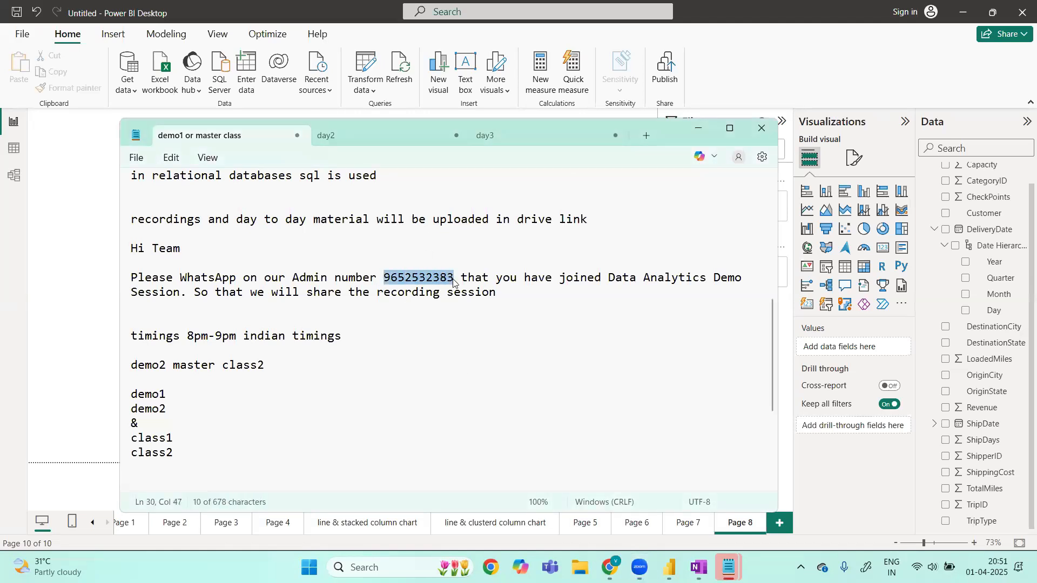
click(509, 298)
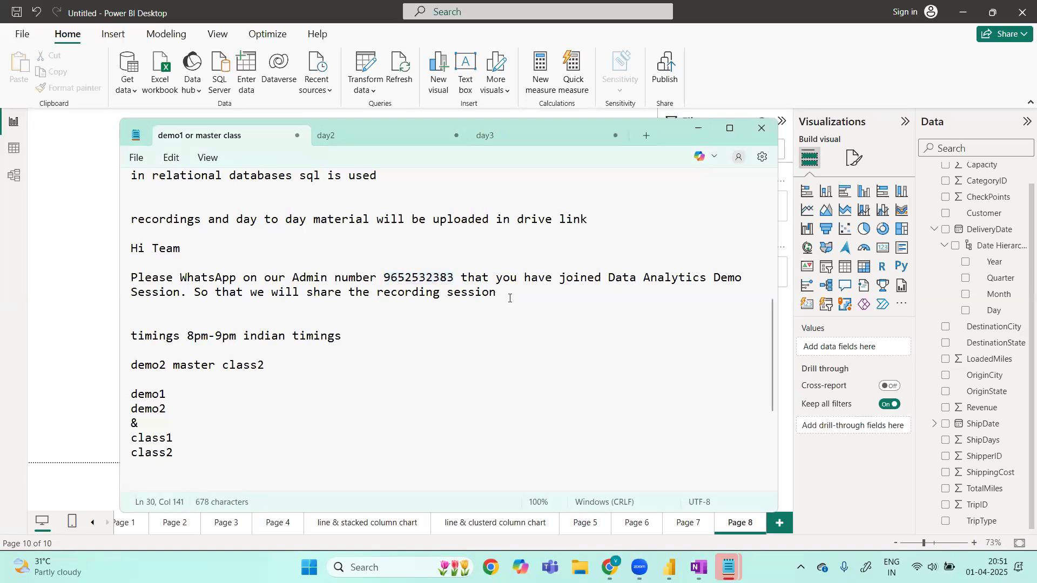